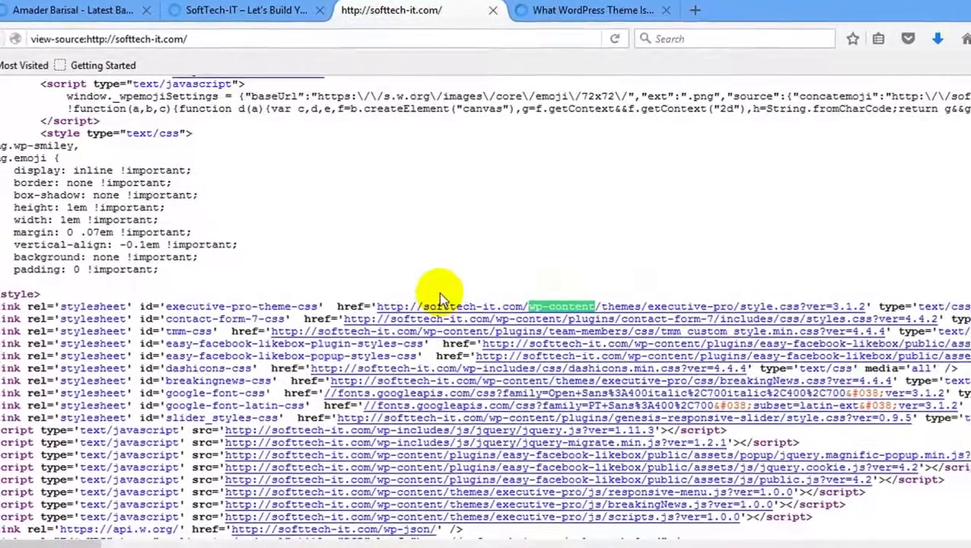
left_click(251, 10)
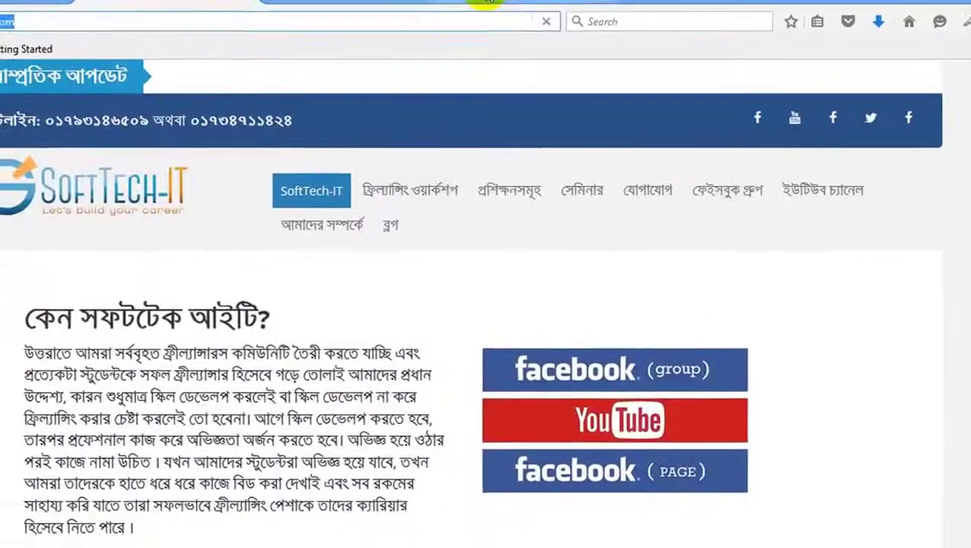
left_click(487, 7)
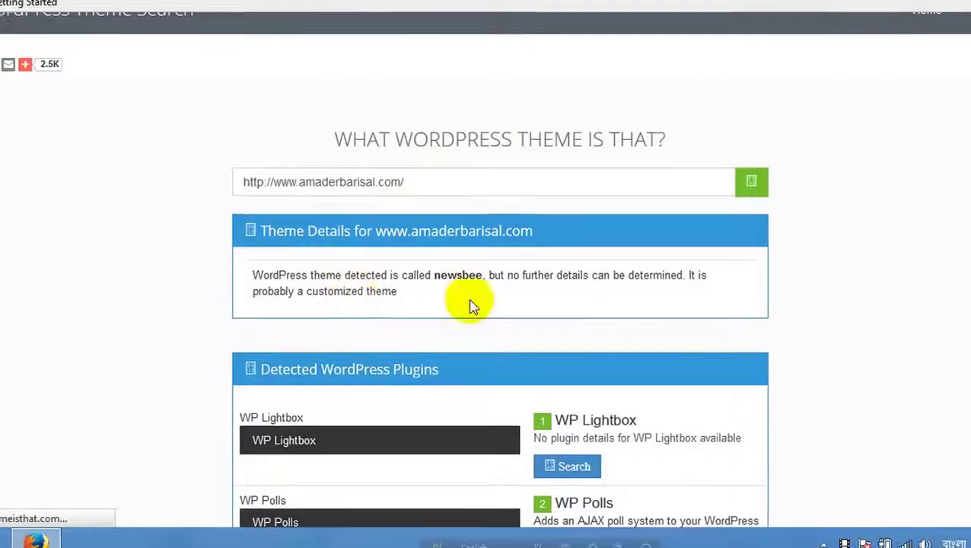
triple_click(472, 182)
type("http://softtech-it.com/")
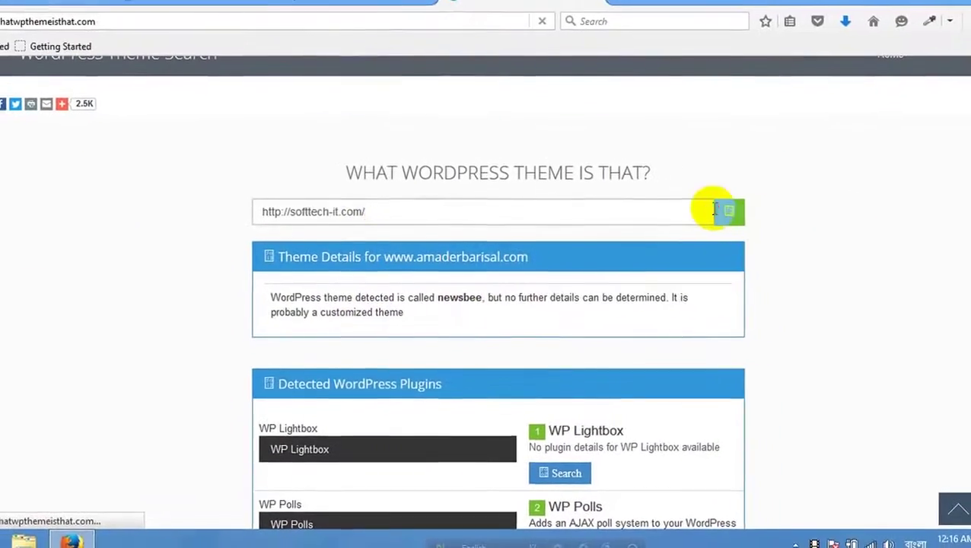
left_click(727, 213)
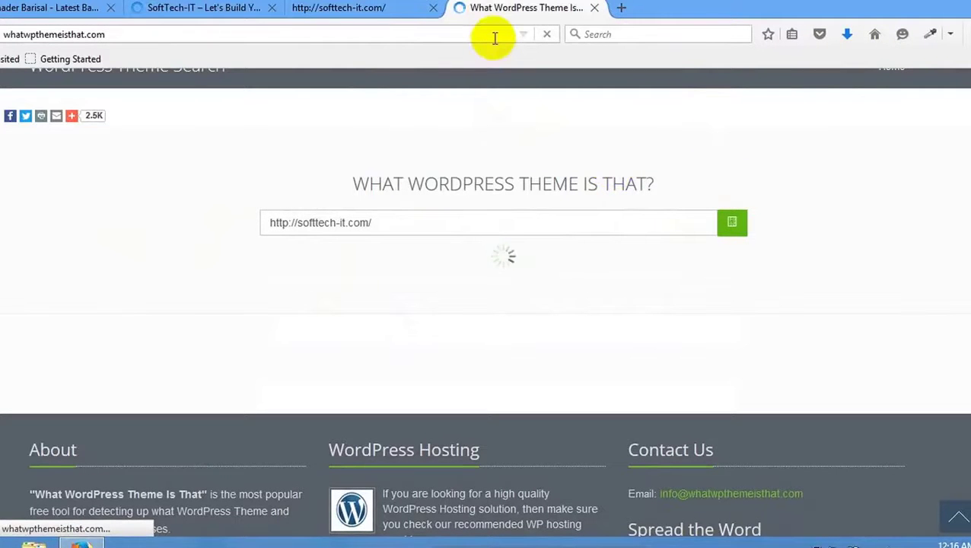
Check the Wi-Fi status, then reload the stalled What WordPress Theme Is That page.
left_click(867, 544)
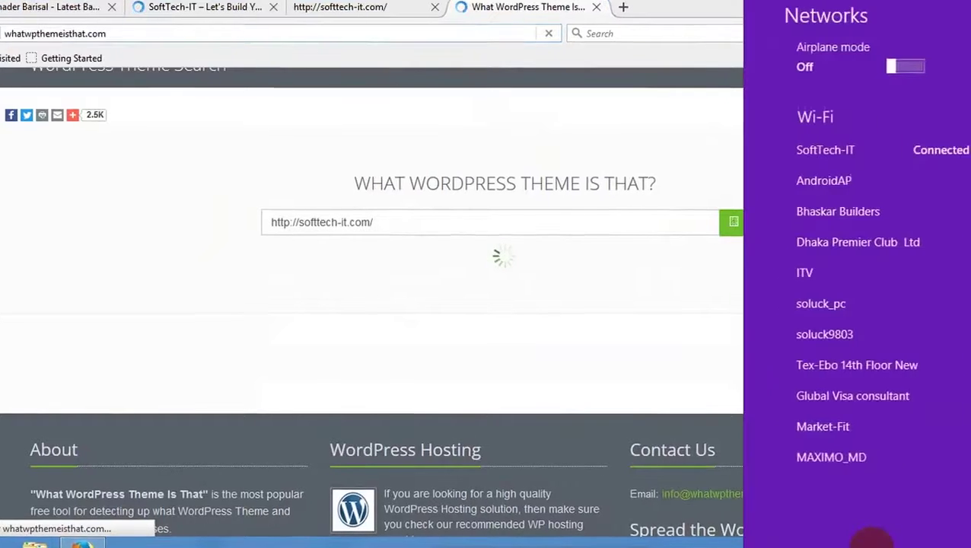
left_click(290, 121)
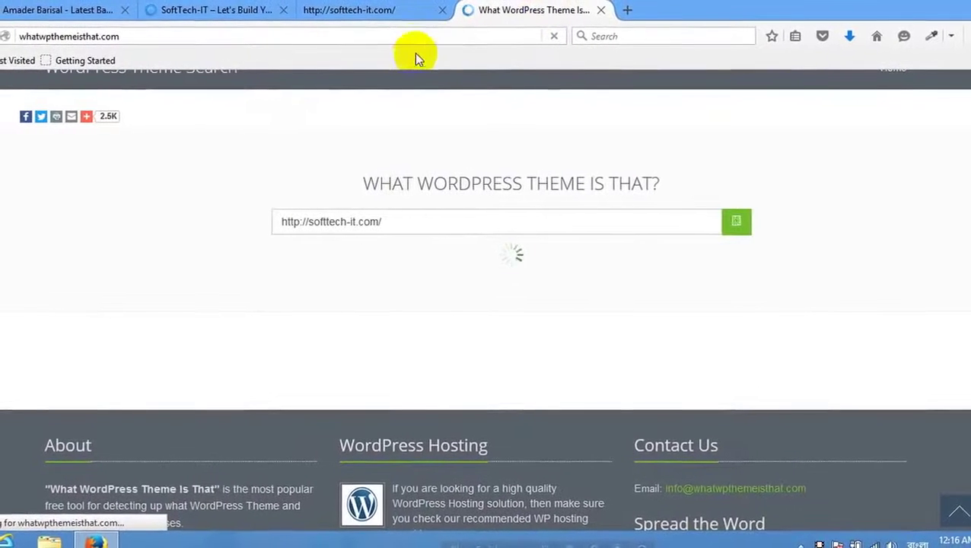
double_click(419, 32)
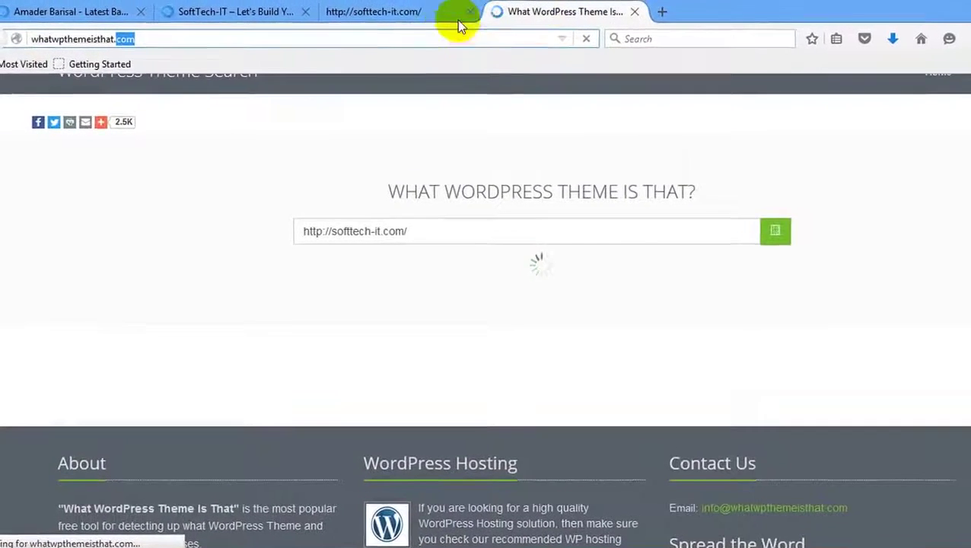
left_click(438, 11)
left_click(521, 12)
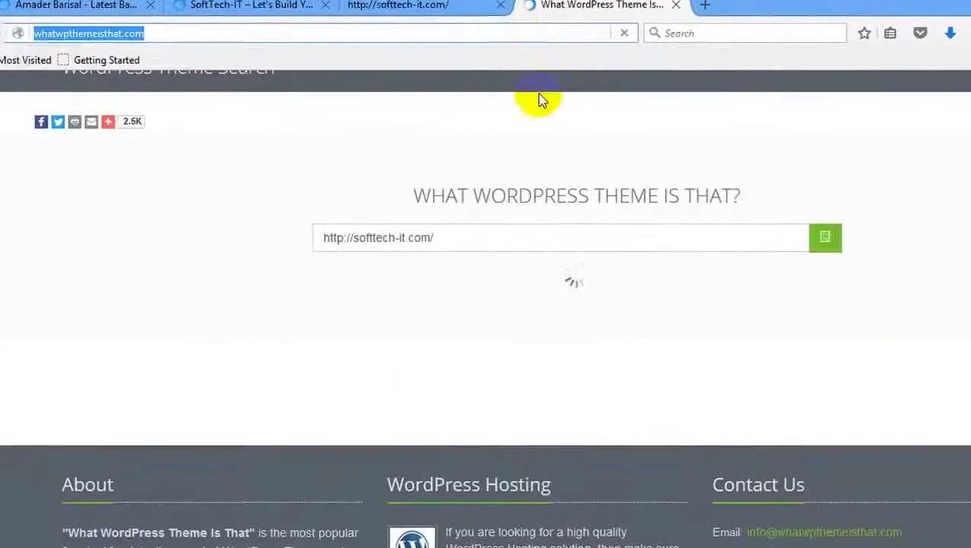
left_click(825, 237)
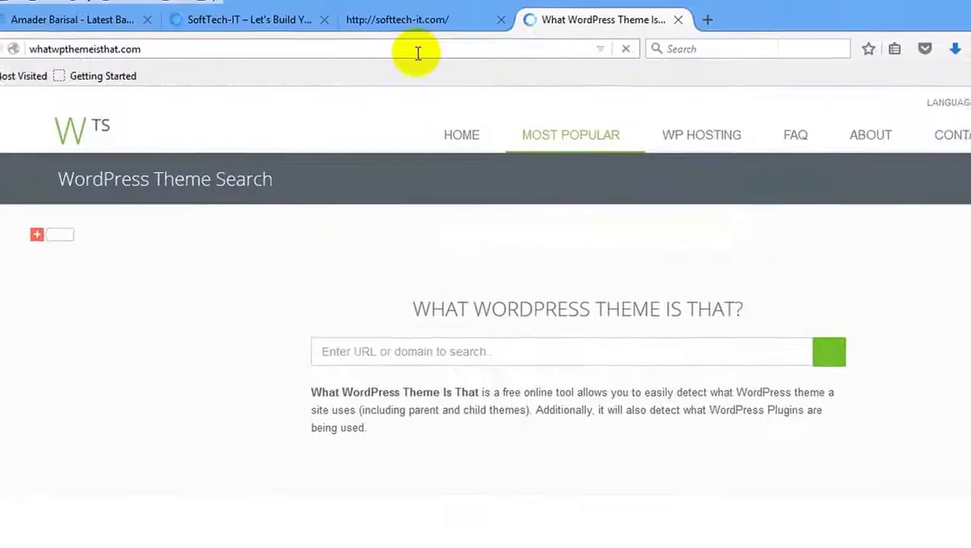
left_click(493, 356)
type("http://softtech-it.com/")
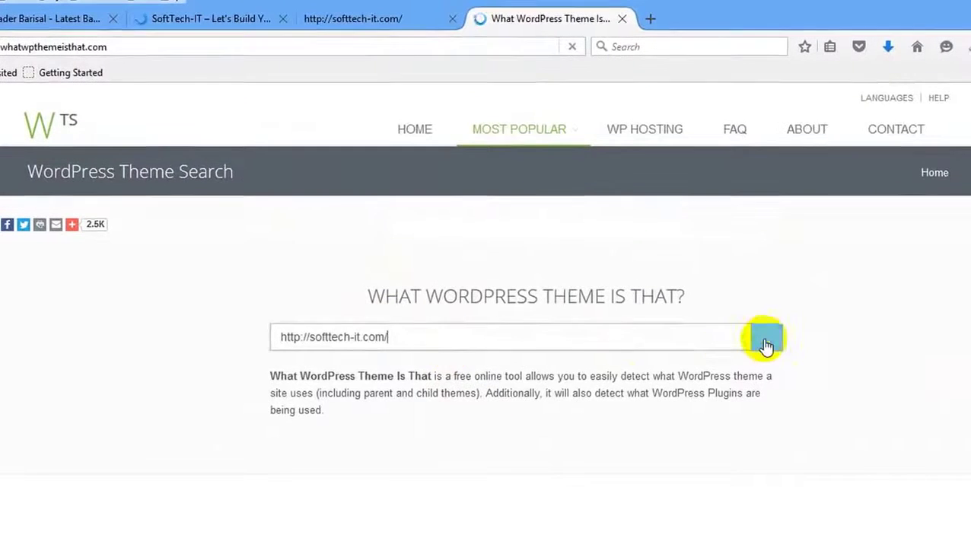
left_click(765, 343)
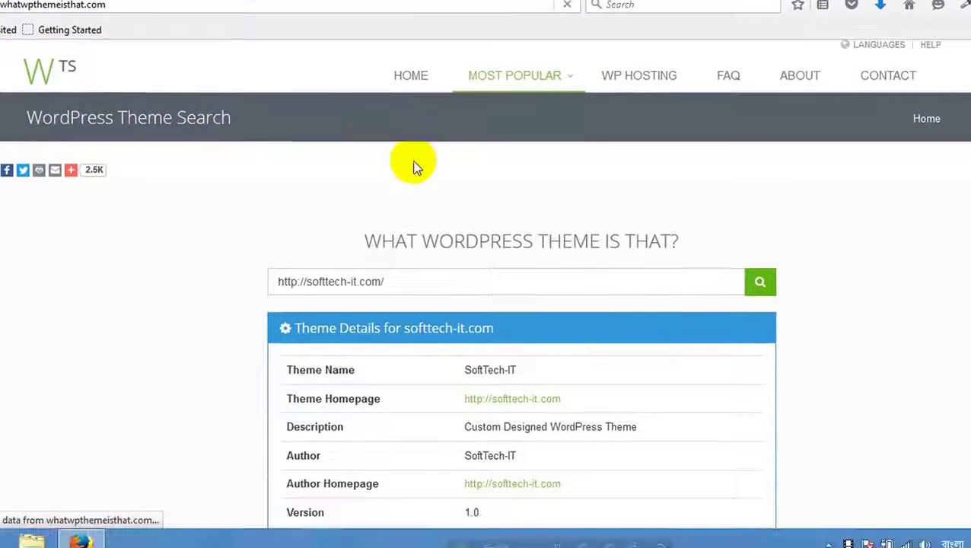
Scroll through the results: SoftTech-IT child theme of Genesis 2.2.7 and its detected plugins.
scroll(457, 167, "down", 3)
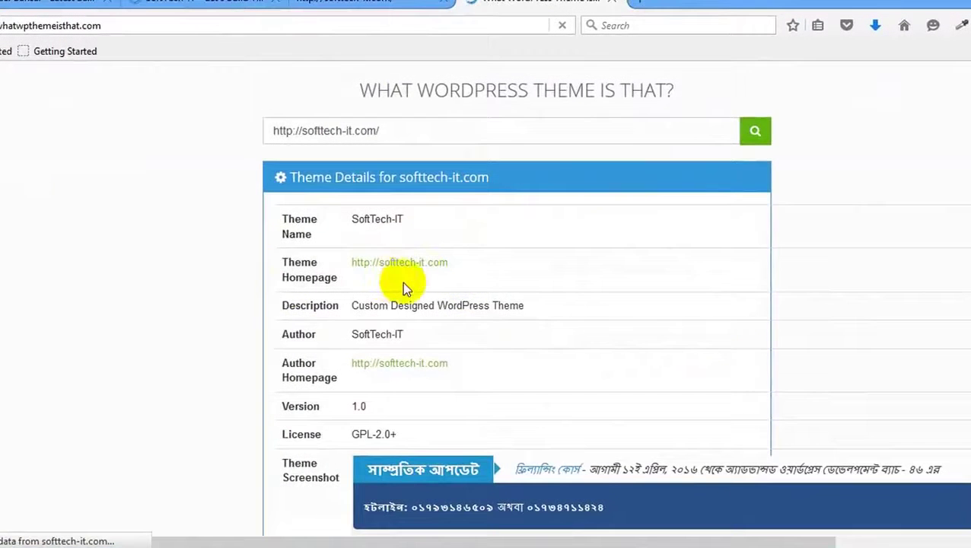
scroll(401, 290, "down", 3)
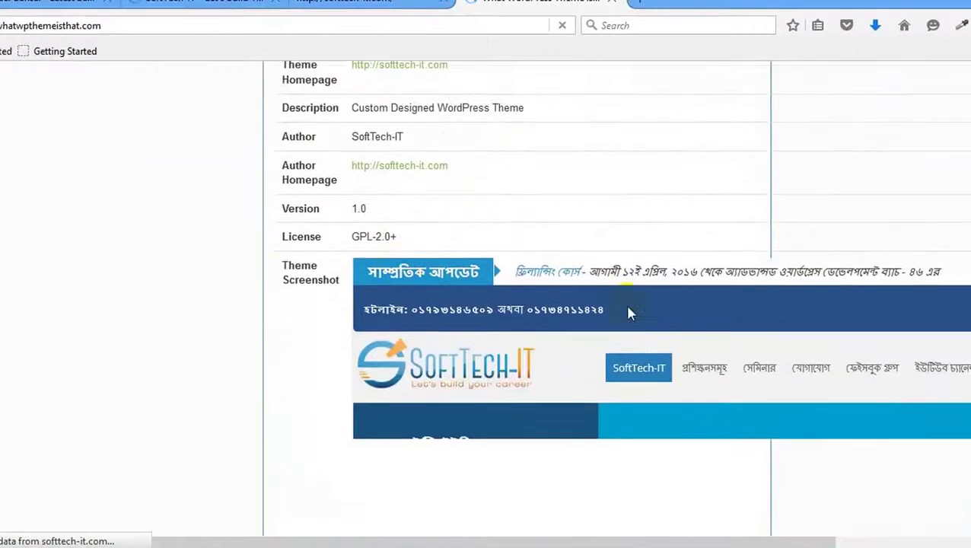
scroll(629, 312, "down", 8)
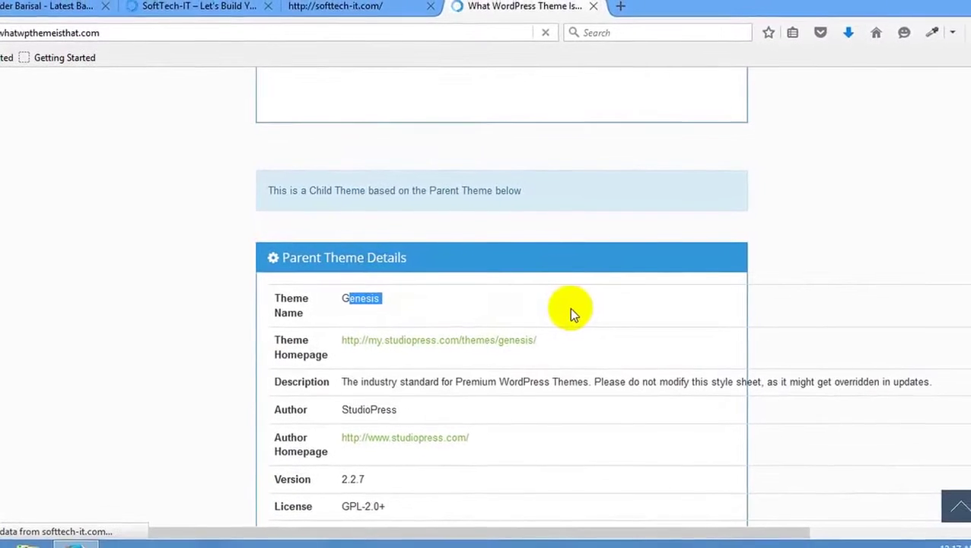
scroll(567, 309, "down", 5)
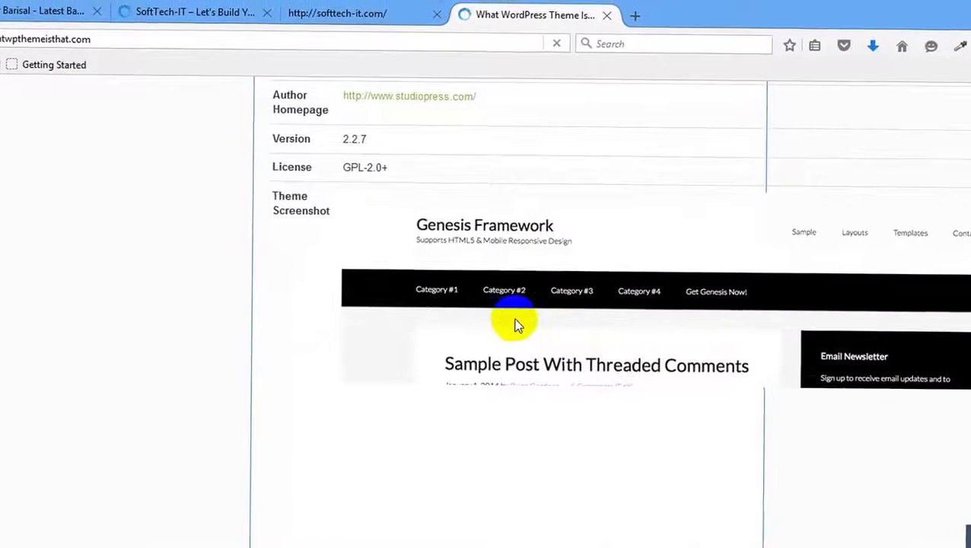
scroll(516, 326, "down", 15)
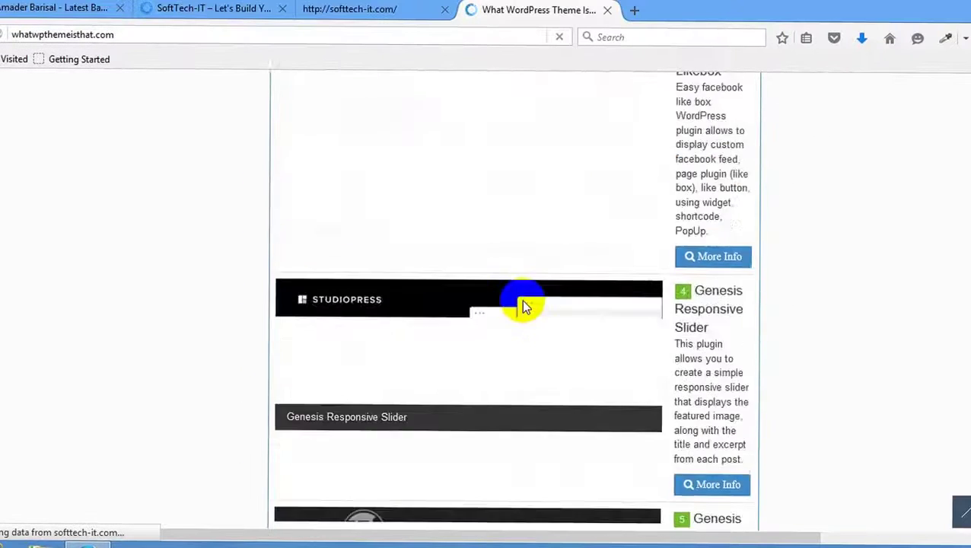
scroll(521, 305, "down", 10)
scroll(521, 304, "up", 12)
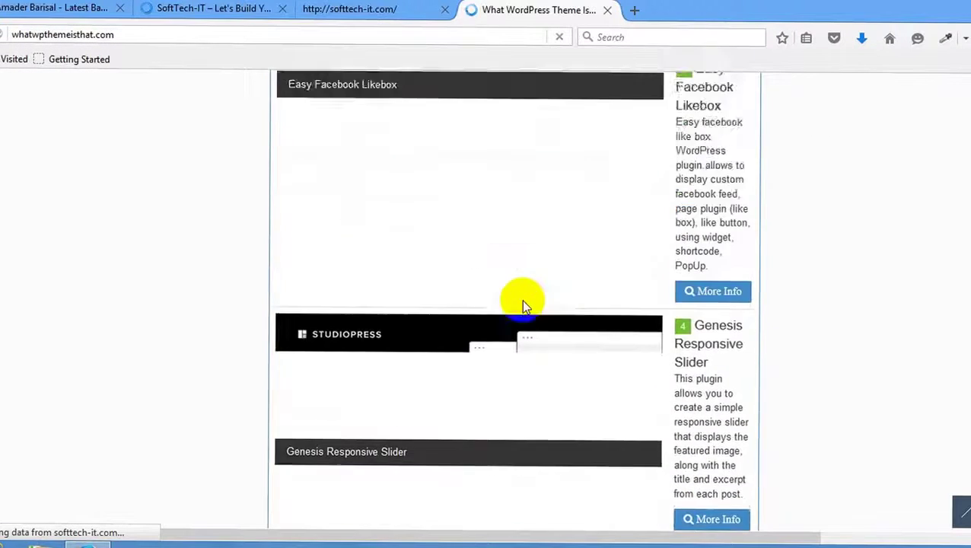
scroll(523, 304, "up", 6)
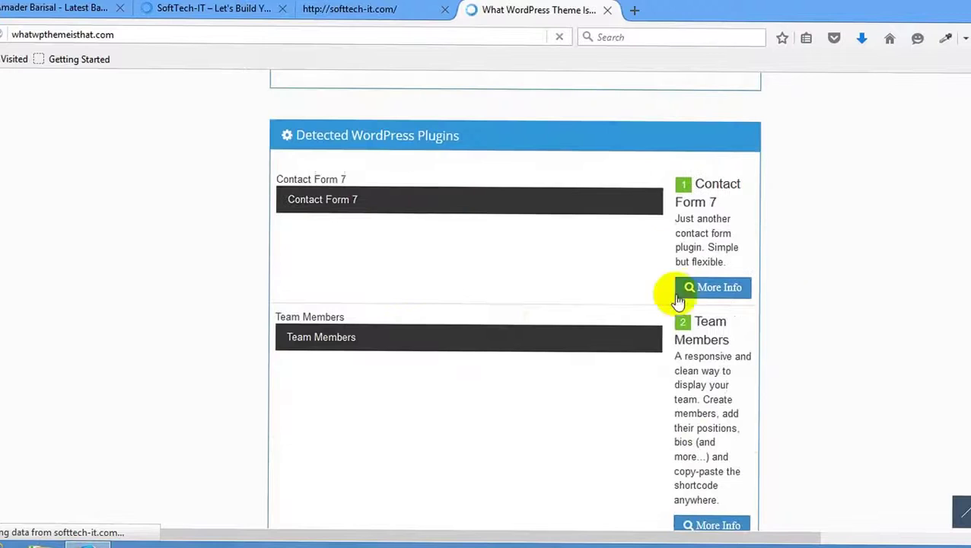
scroll(625, 414, "down", 15)
scroll(628, 417, "up", 8)
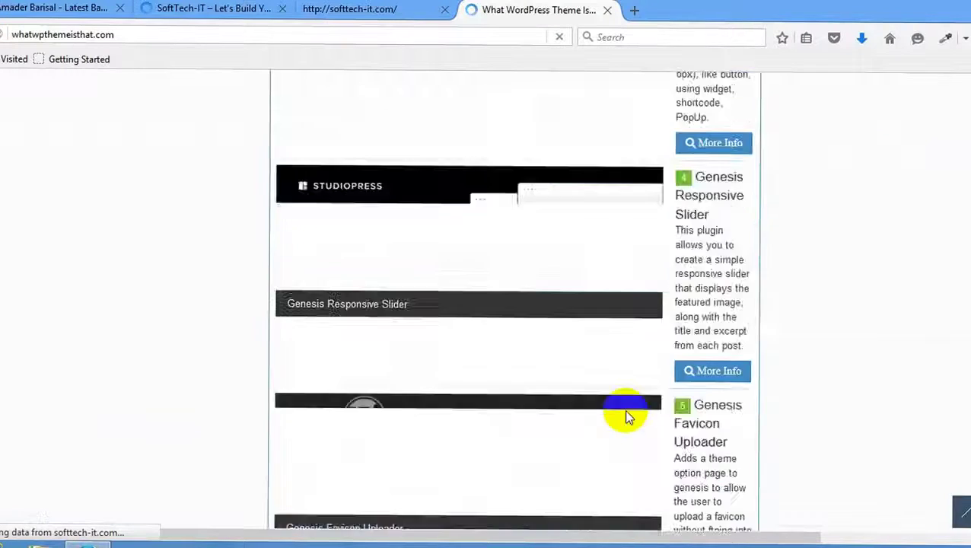
scroll(624, 414, "up", 15)
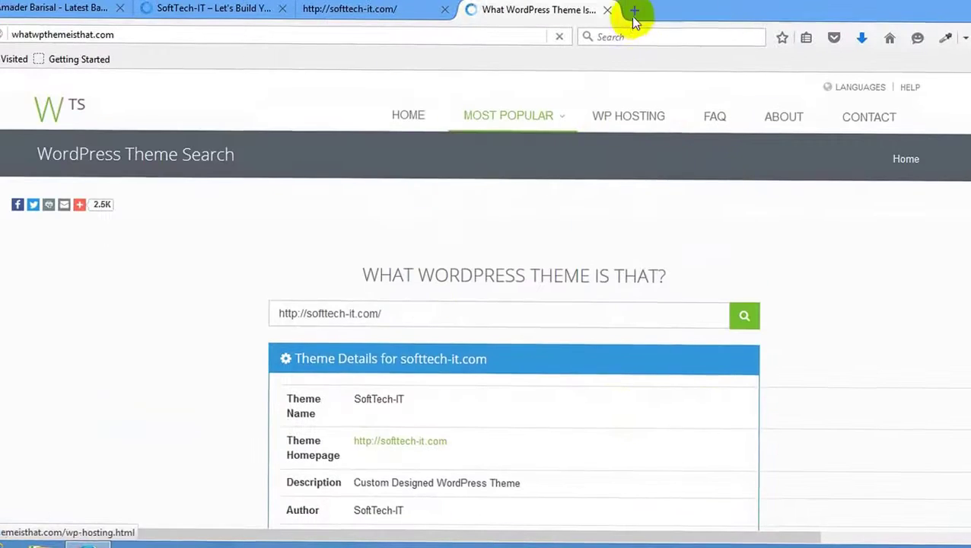
Close the theme detector and page-source tabs, then load the SoftTech-IT site's /wp-admin page.
left_click(606, 10)
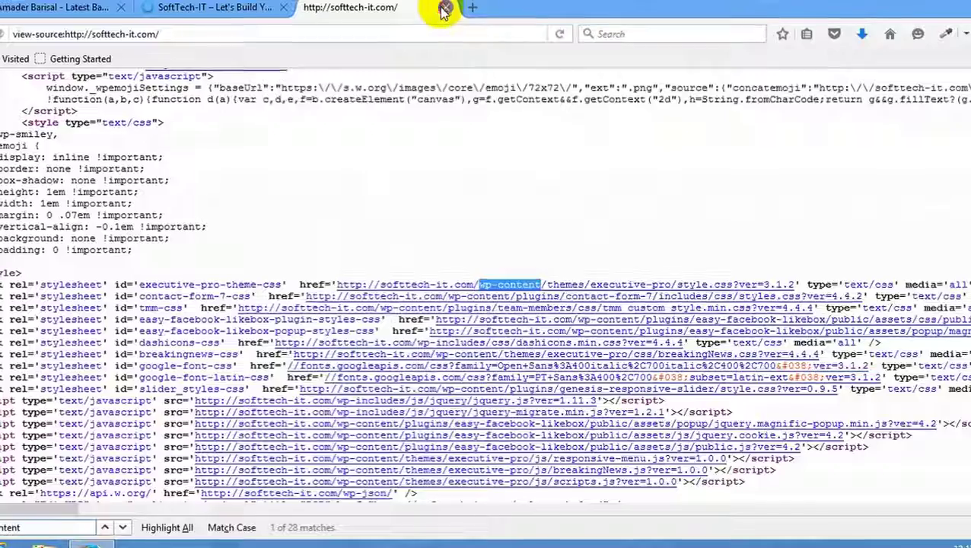
left_click(445, 9)
left_click(310, 6)
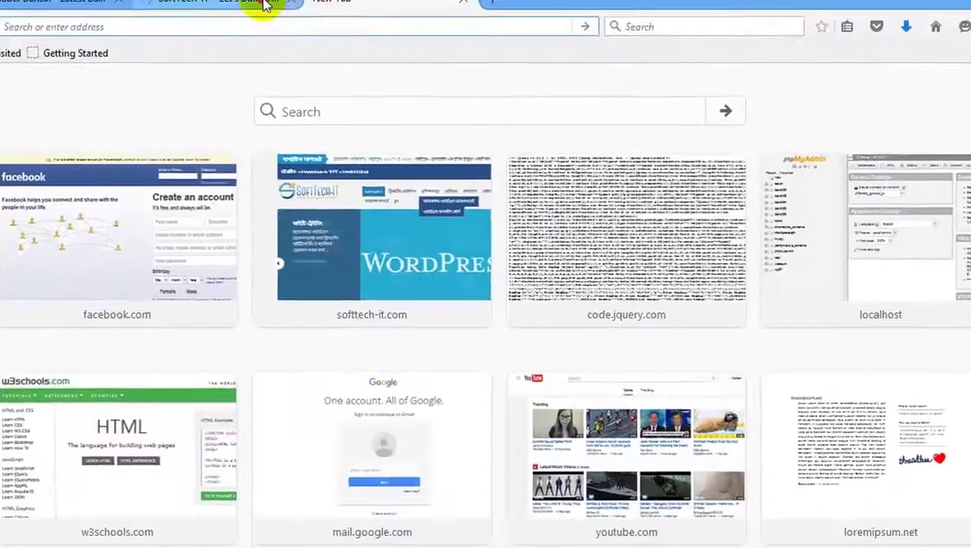
left_click(251, 14)
left_click(200, 42)
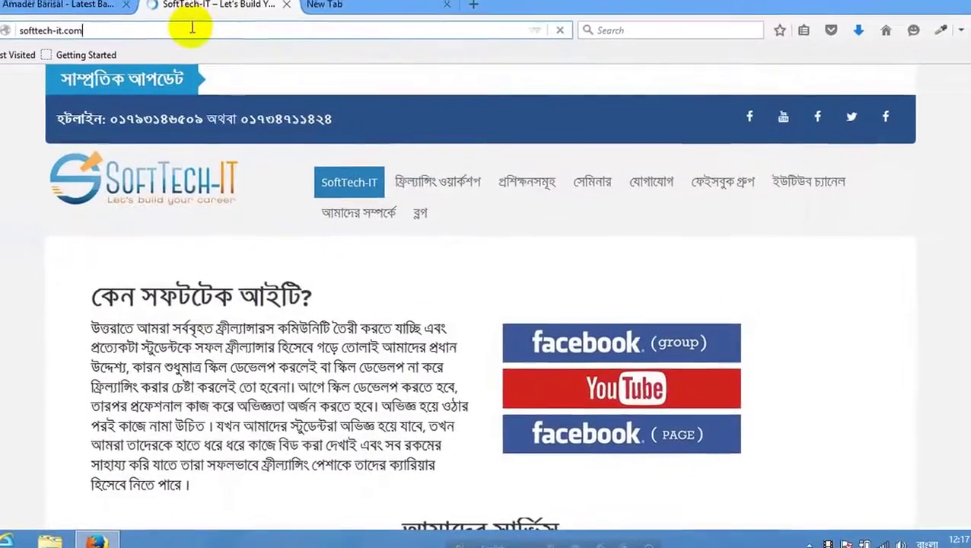
type("/")
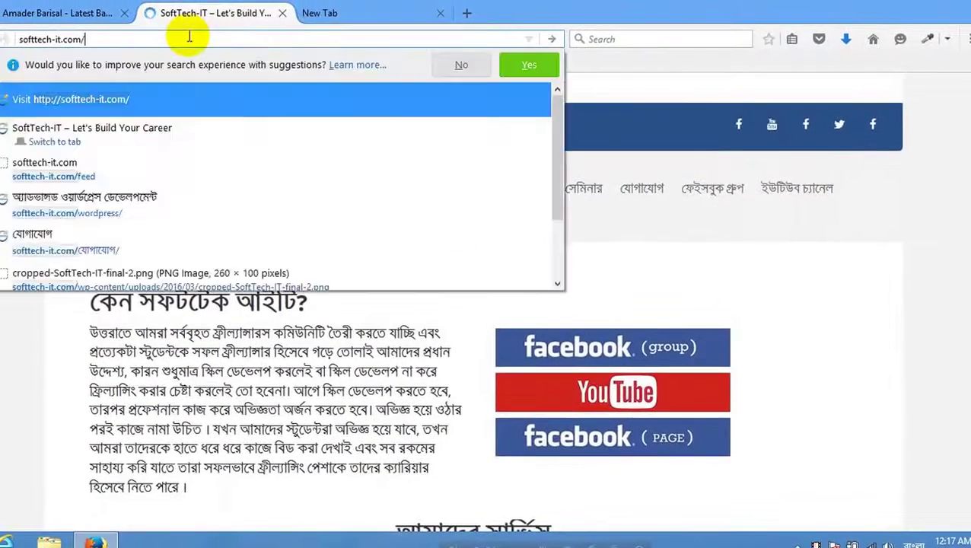
type("wp-")
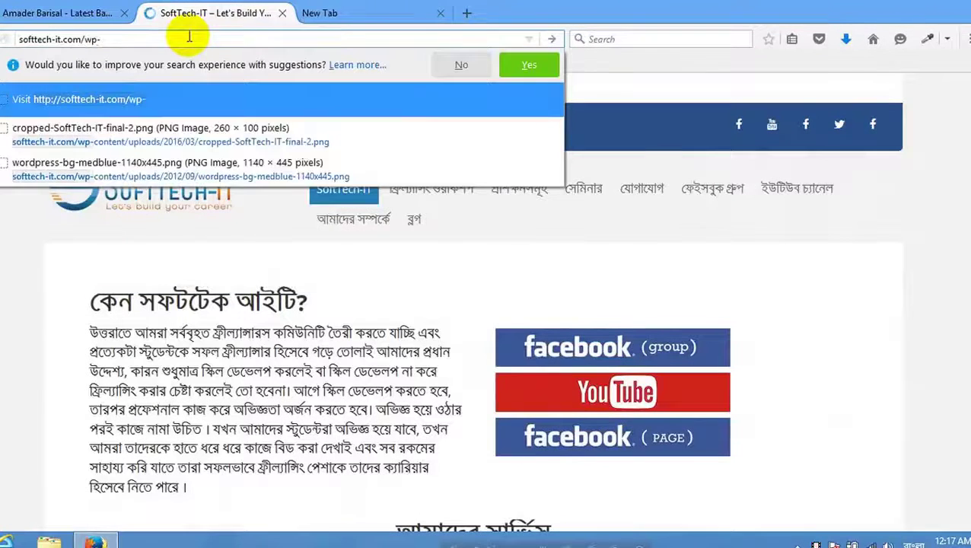
type("admin")
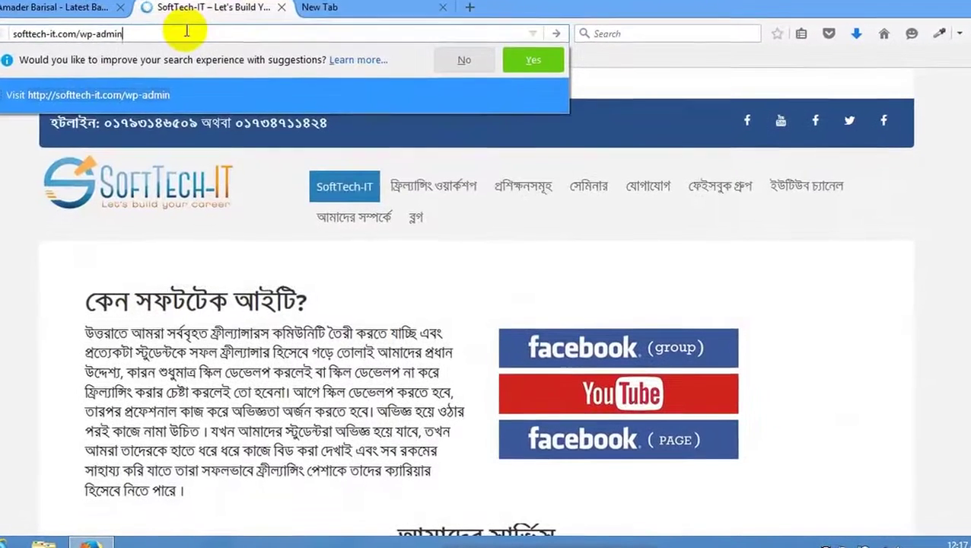
key("Return")
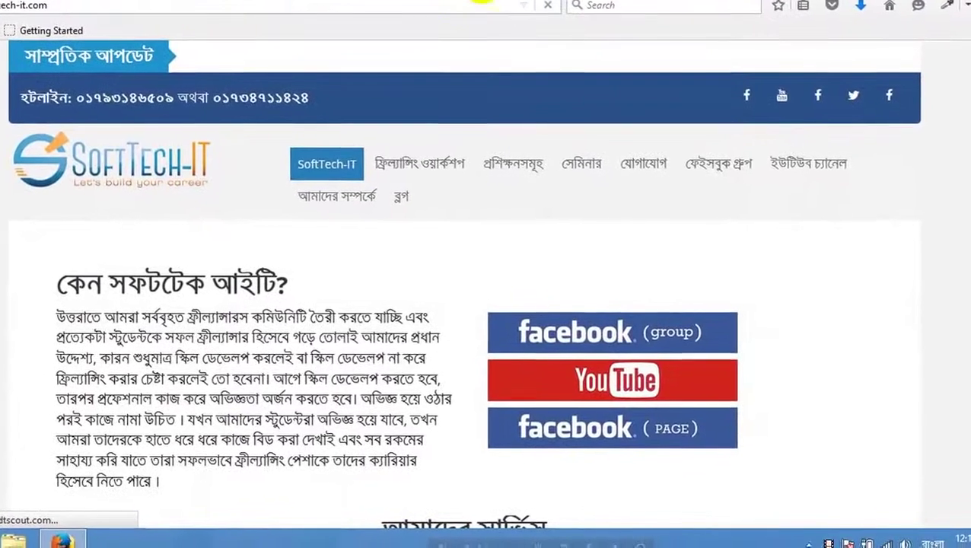
Open facebook.com/ in a new tab.
key("ctrl+t")
type("facebook.com/")
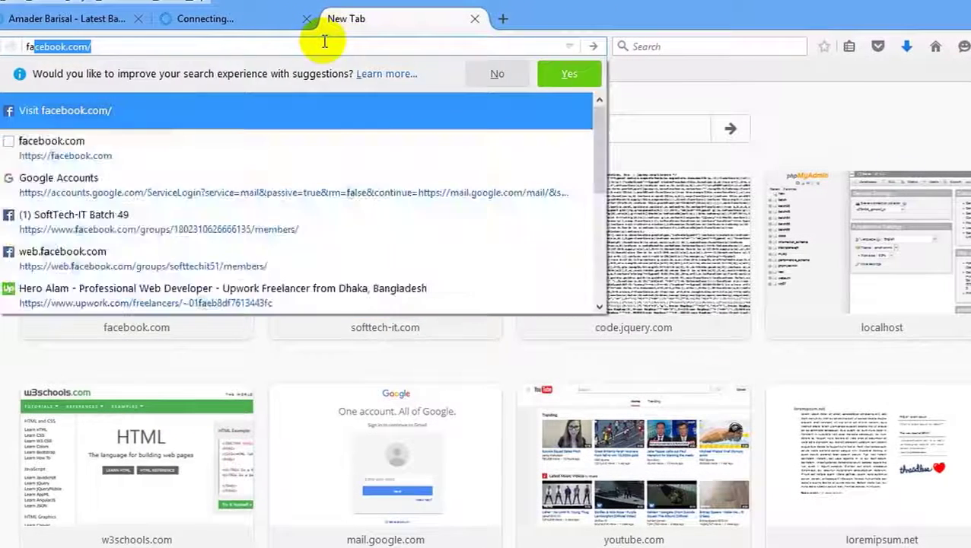
key("Return")
type("/wp-admin")
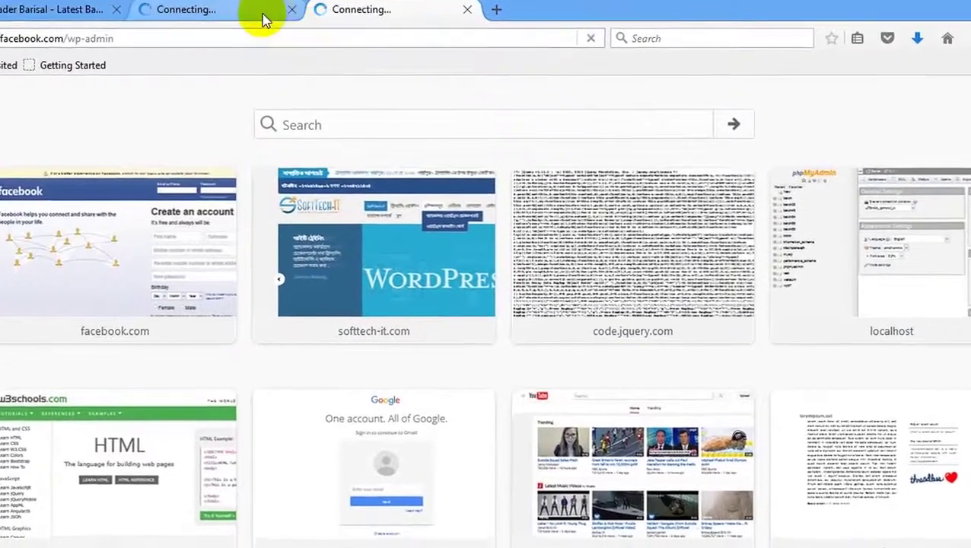
Close the stalled connecting tab, the SoftTech-IT tab and the Amader Barisal tab.
left_click(261, 22)
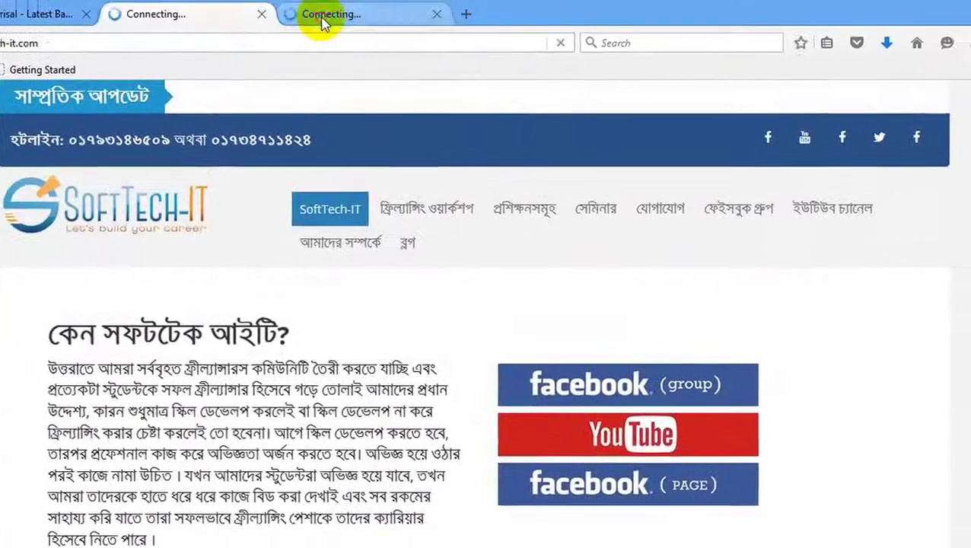
left_click(325, 21)
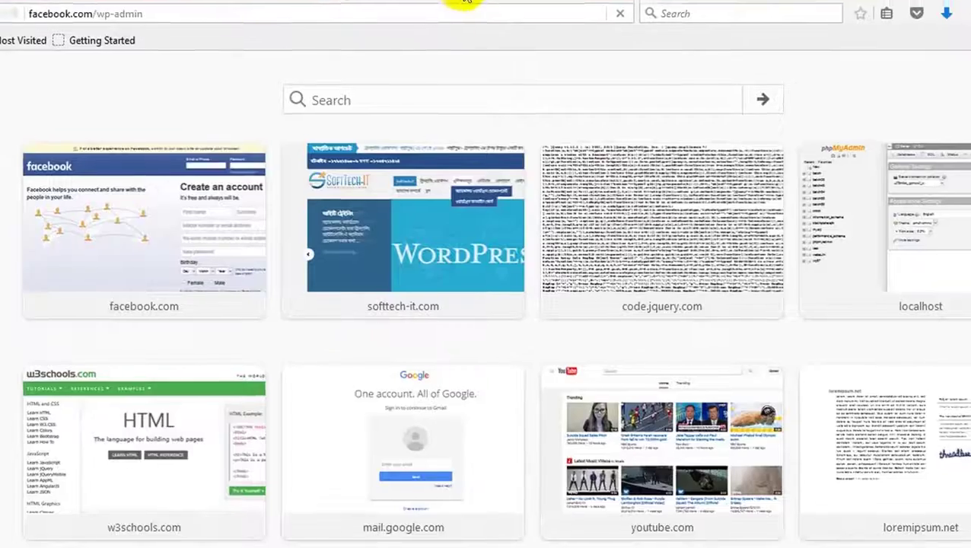
left_click(490, 18)
left_click(325, 13)
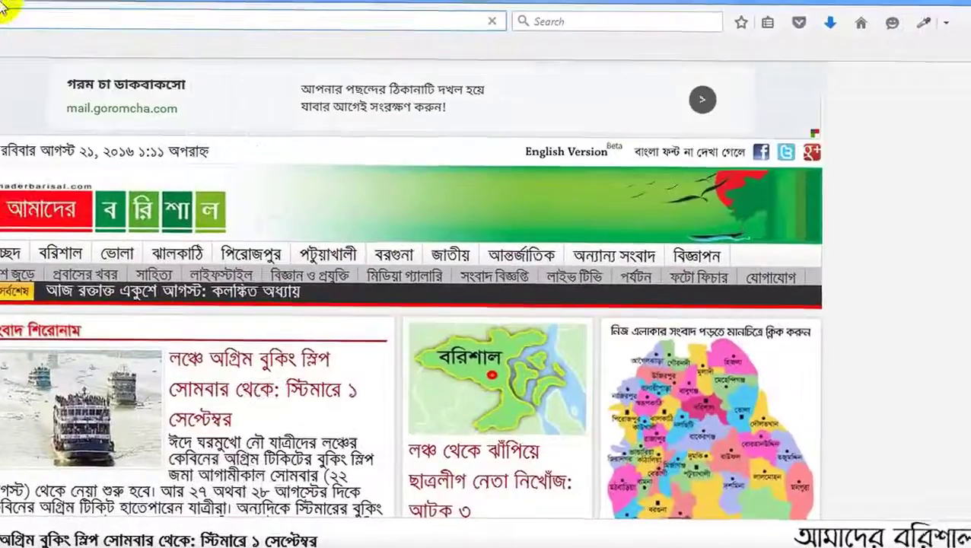
left_click(65, 11)
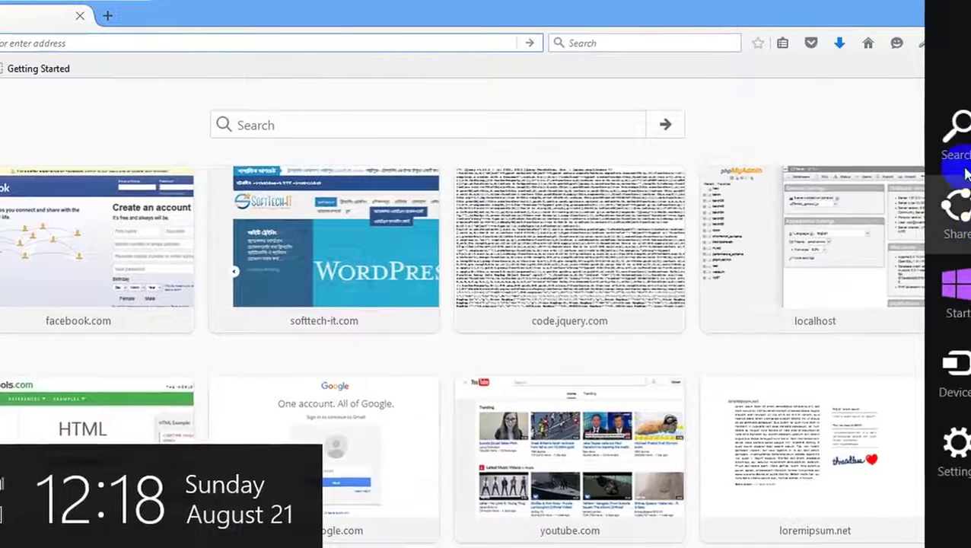
Launch XAMPP Control Panel from Windows search, confirm Apache and MySQL run, then return to Firefox.
left_click(964, 169)
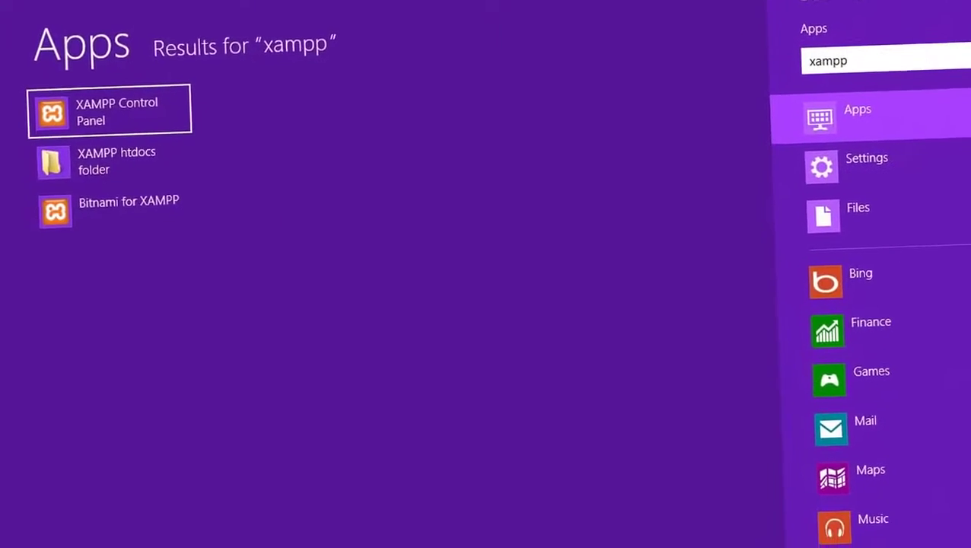
left_click(137, 118)
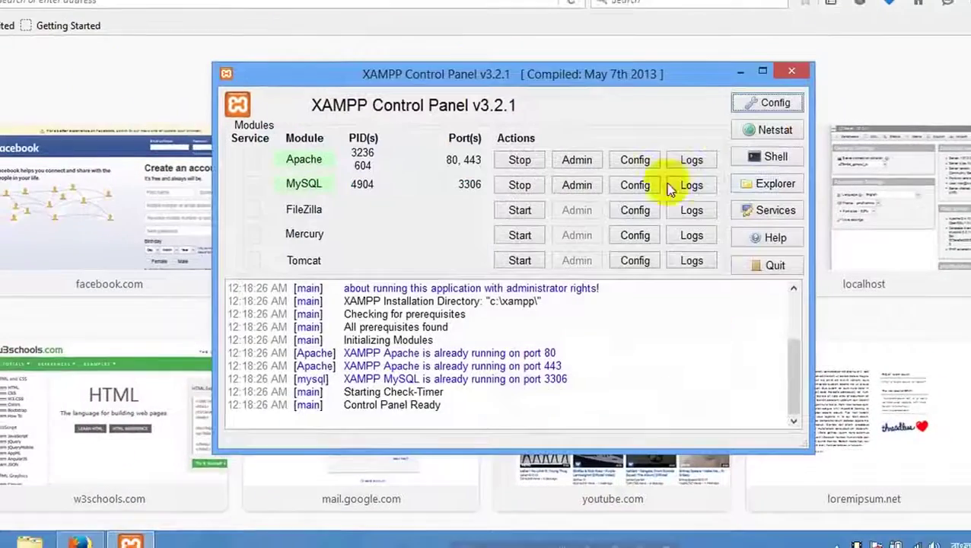
left_click(201, 16)
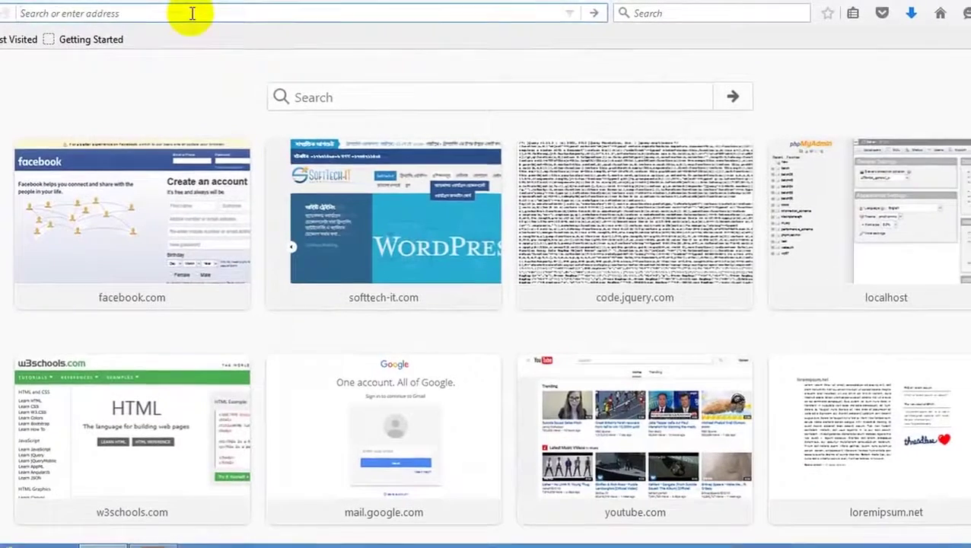
Load localhost/batch58/wp-admin, correcting the mistyped batch45.
type("localhost/")
key("Return")
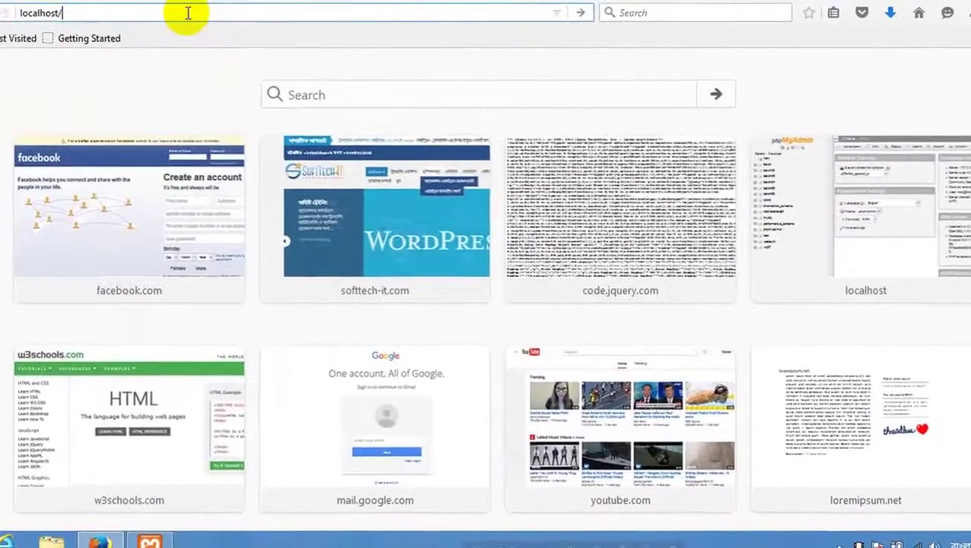
type("batch45/")
key("BackSpace")
key("BackSpace")
key("BackSpace")
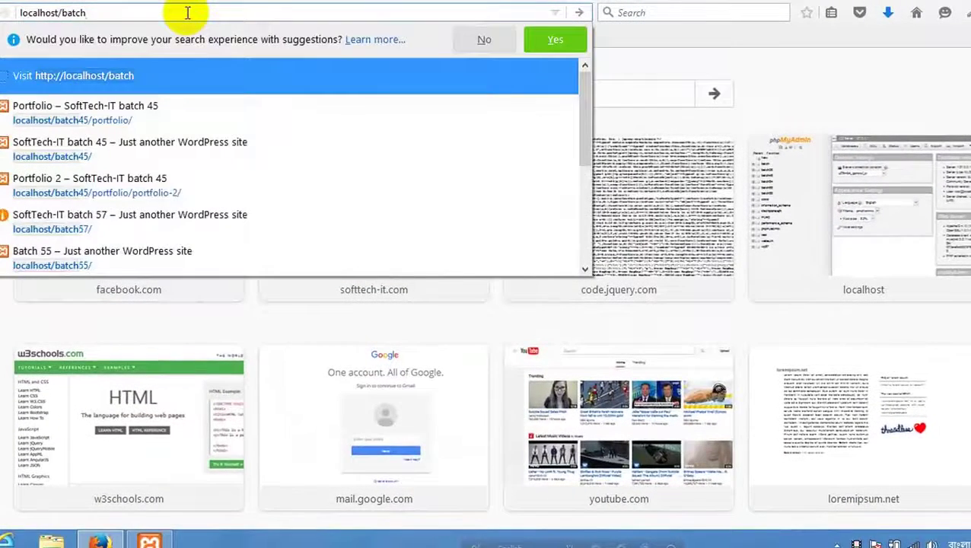
type("58/wp-admin/")
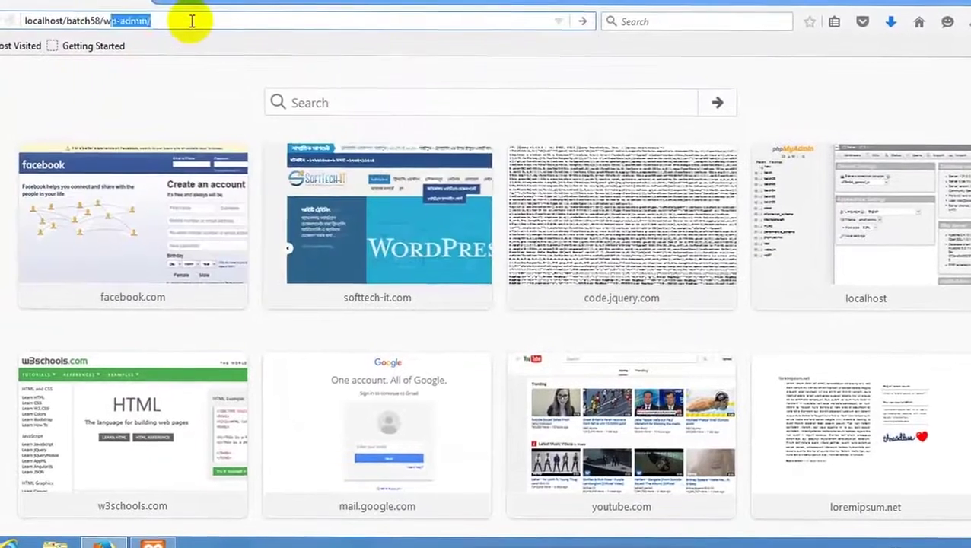
key("Return")
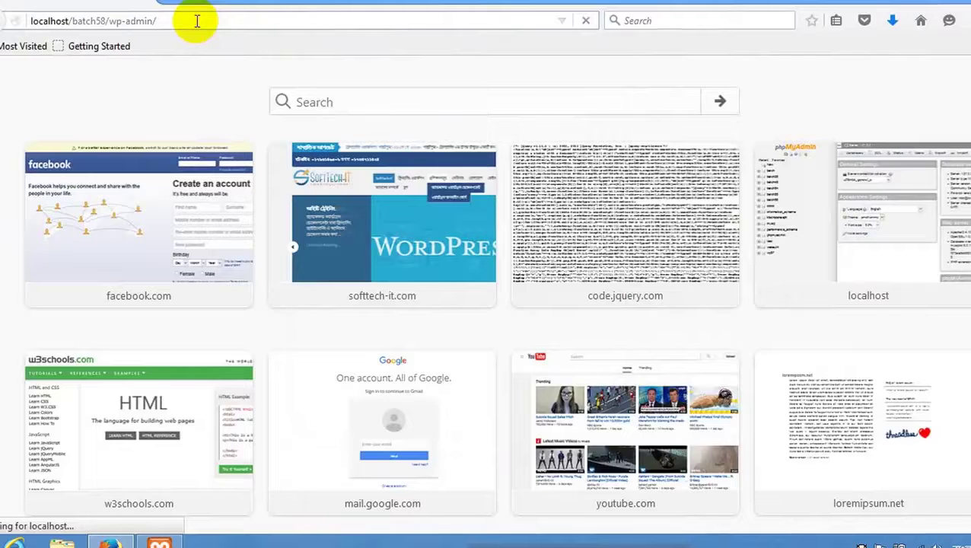
Log in with the saved username and password.
left_click(196, 21)
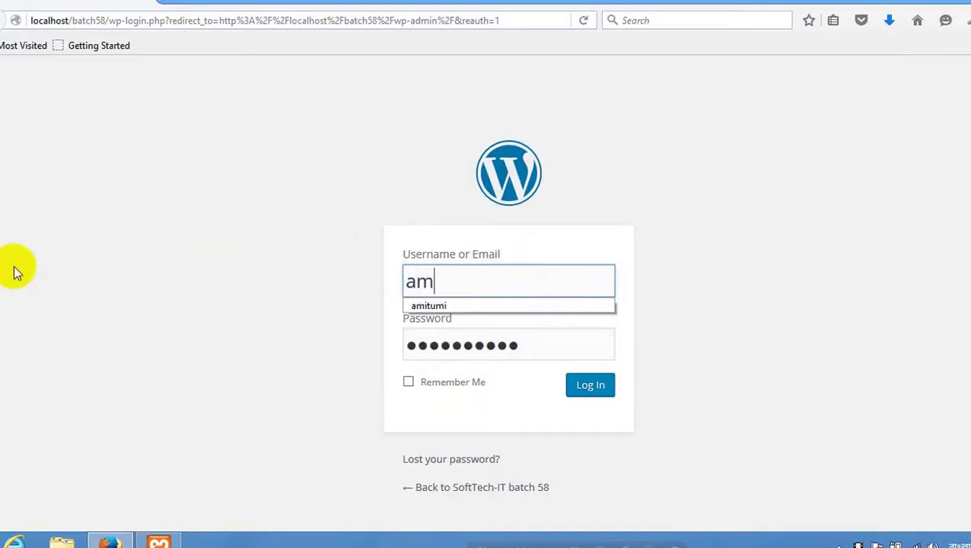
left_click(421, 309)
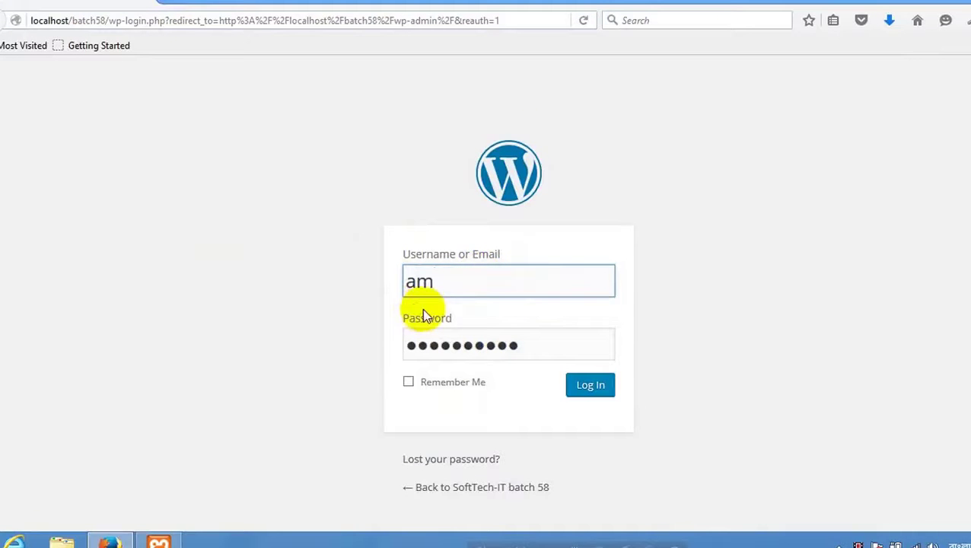
left_click(605, 391)
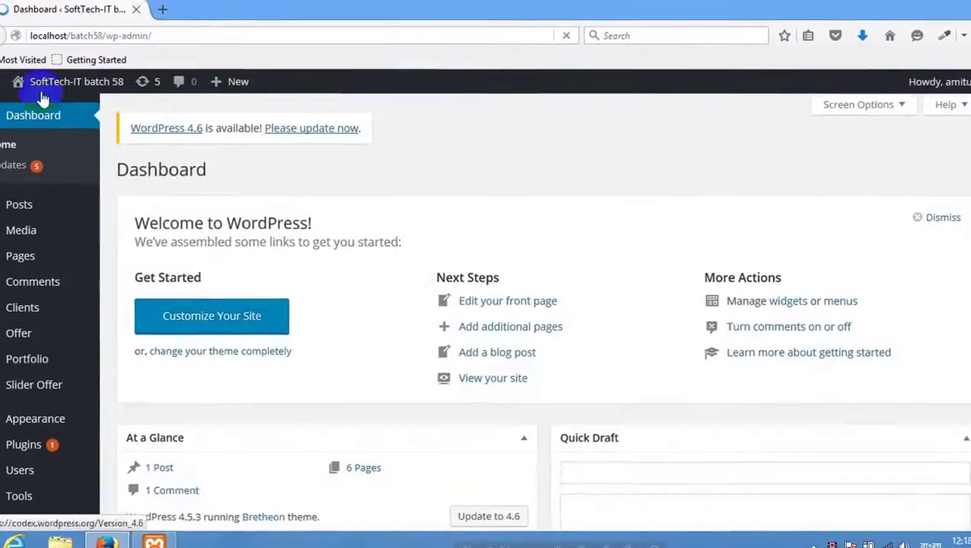
Open the live batch58 site in a new tab via Visit Site and scroll its front page.
mouse_move(46, 84)
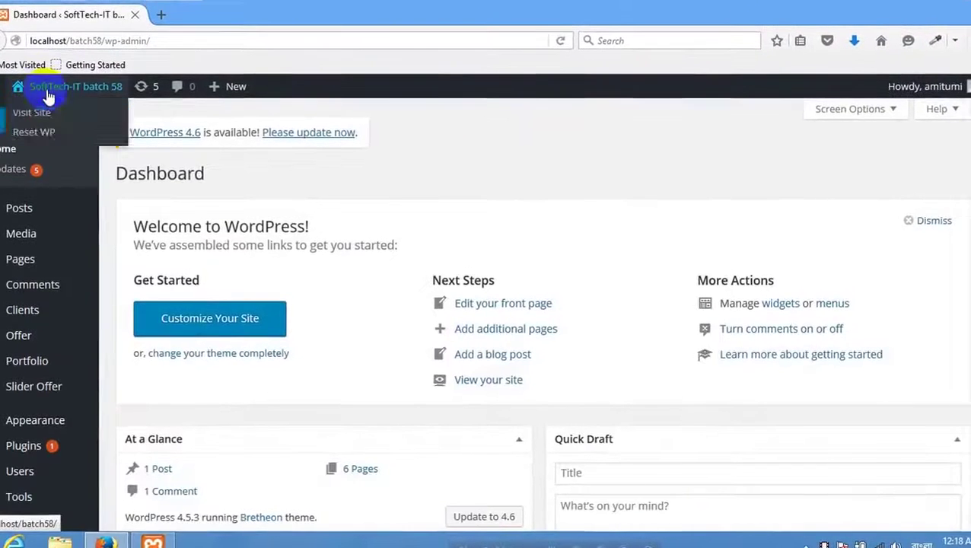
right_click(38, 105)
left_click(82, 120)
left_click(259, 18)
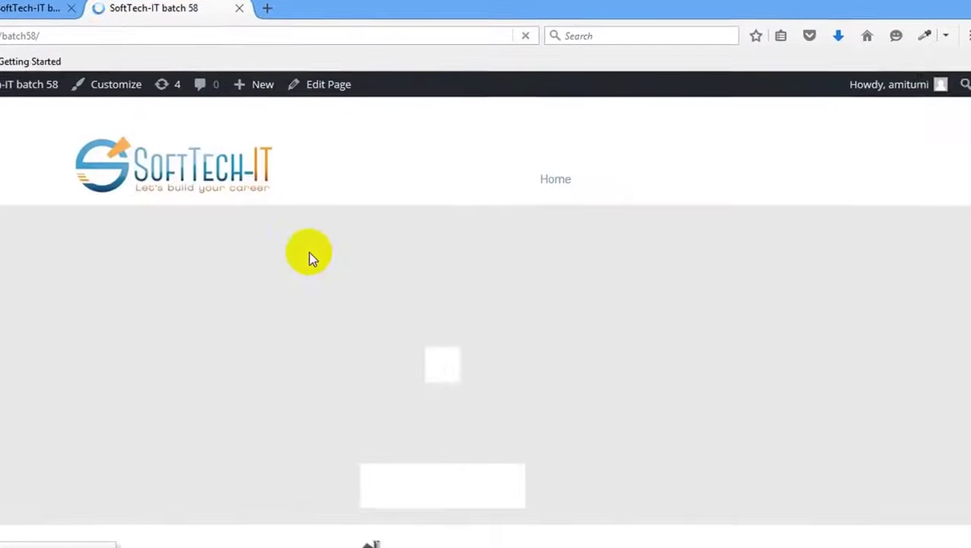
scroll(309, 251, "down", 5)
scroll(288, 245, "down", 10)
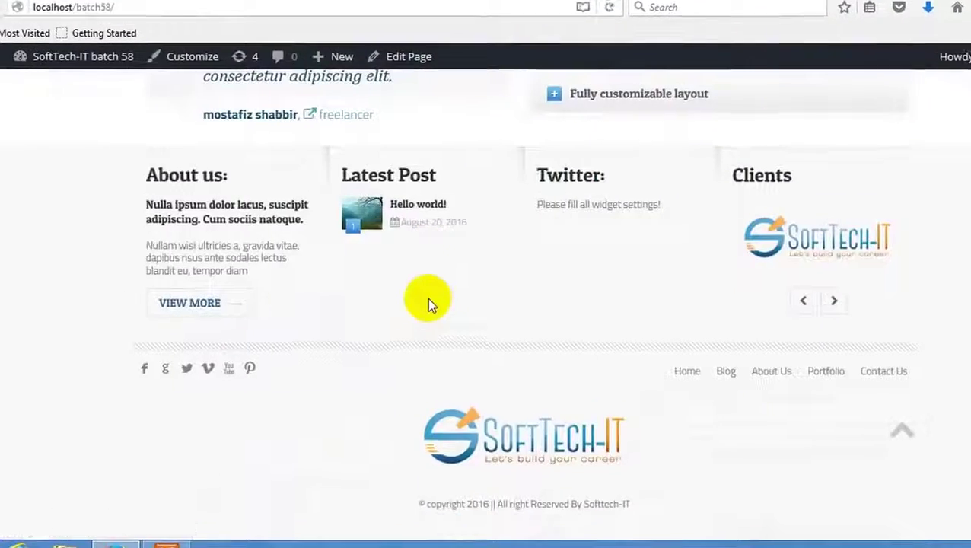
scroll(427, 297, "up", 15)
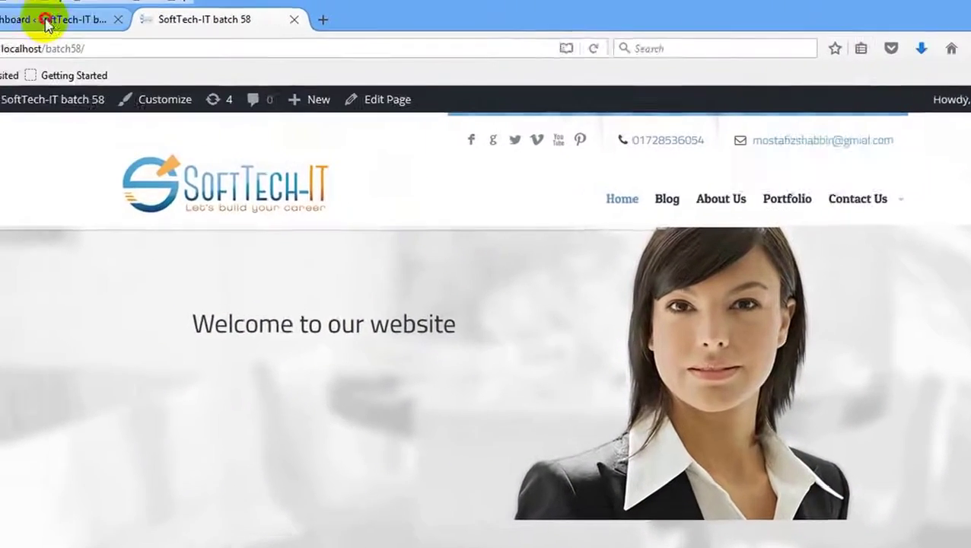
Return to the Dashboard, minimize XAMPP, and review the stats: 1 post, 6 pages, WordPress 4.5.3.
left_click(47, 24)
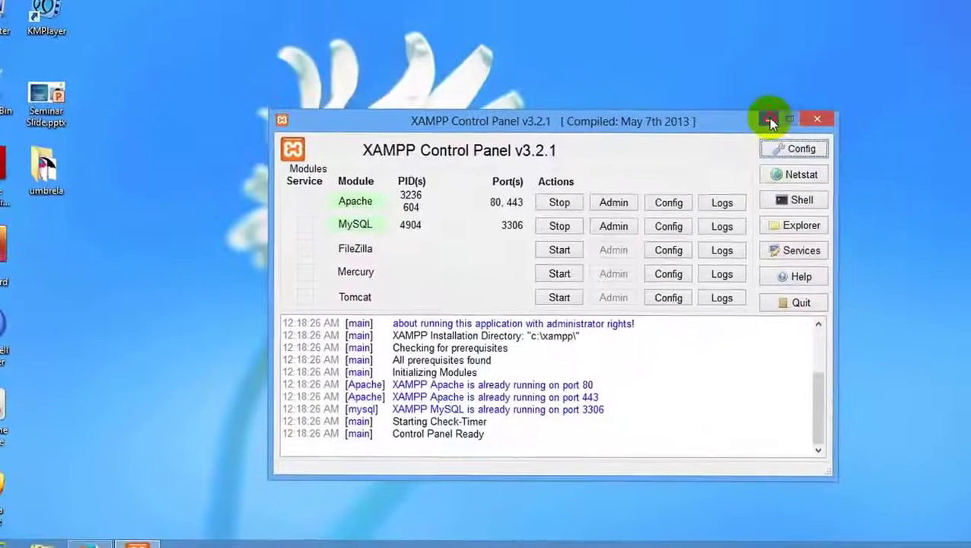
left_click(768, 119)
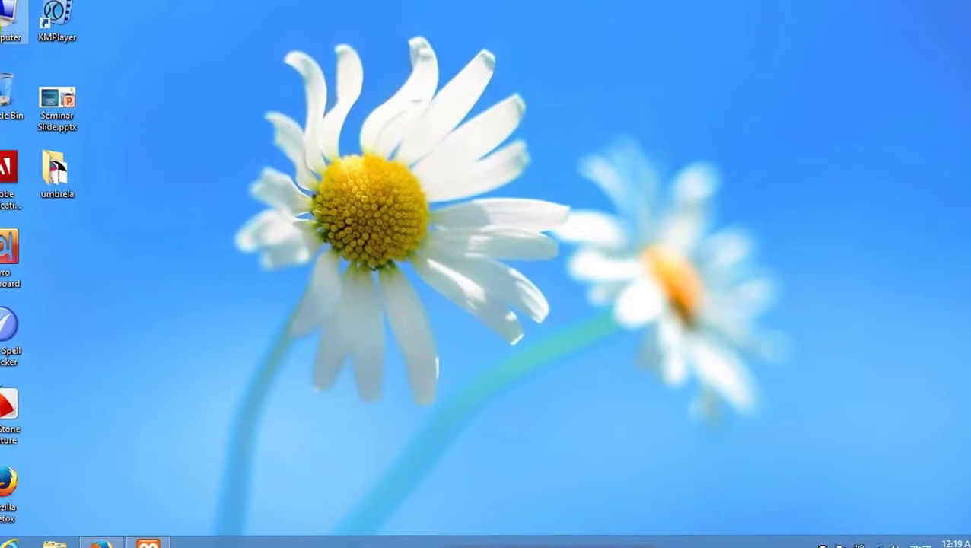
left_click(67, 131)
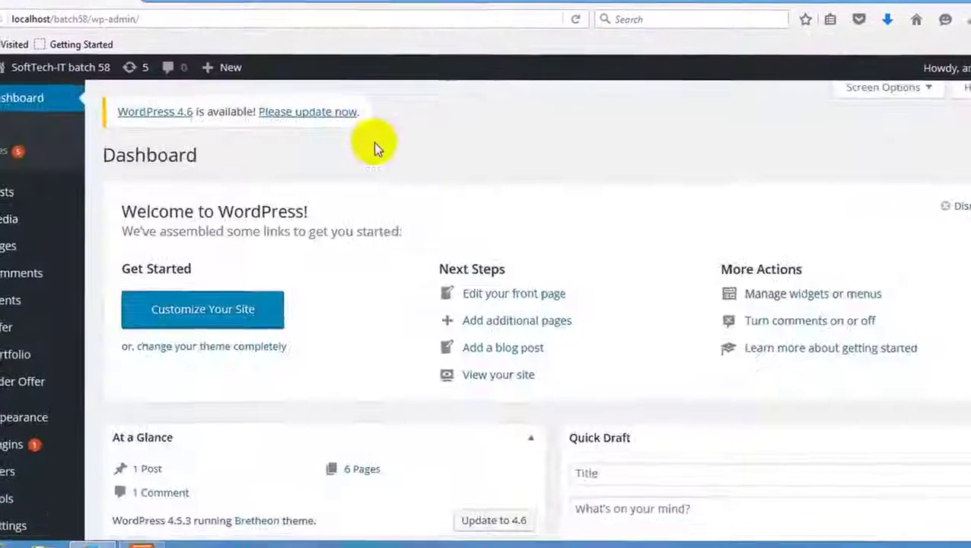
scroll(223, 204, "down", 5)
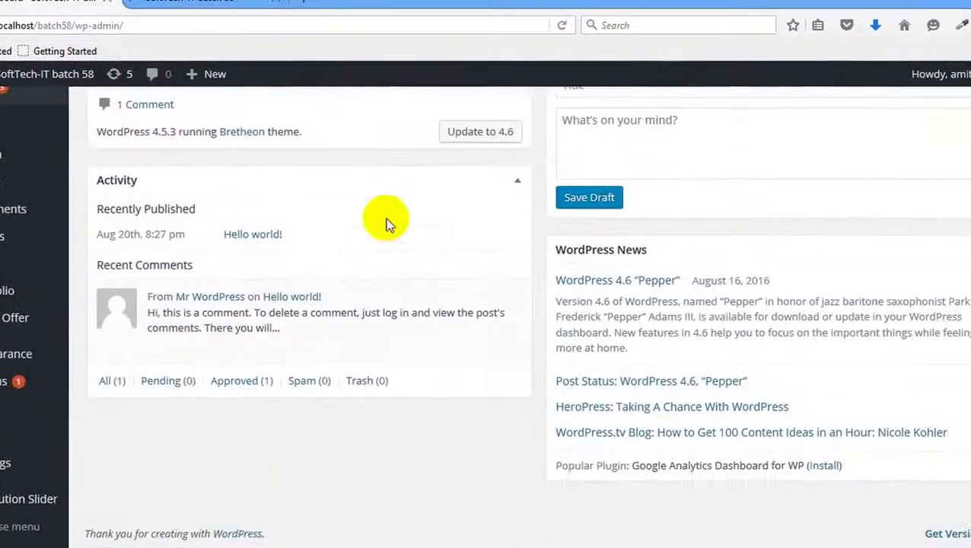
scroll(385, 217, "up", 10)
scroll(386, 388, "down", 4)
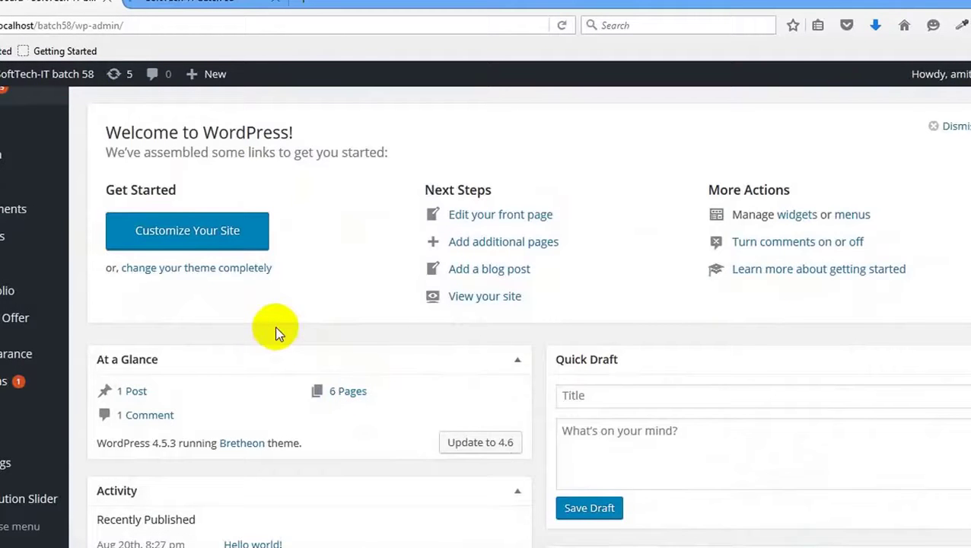
scroll(358, 151, "up", 2)
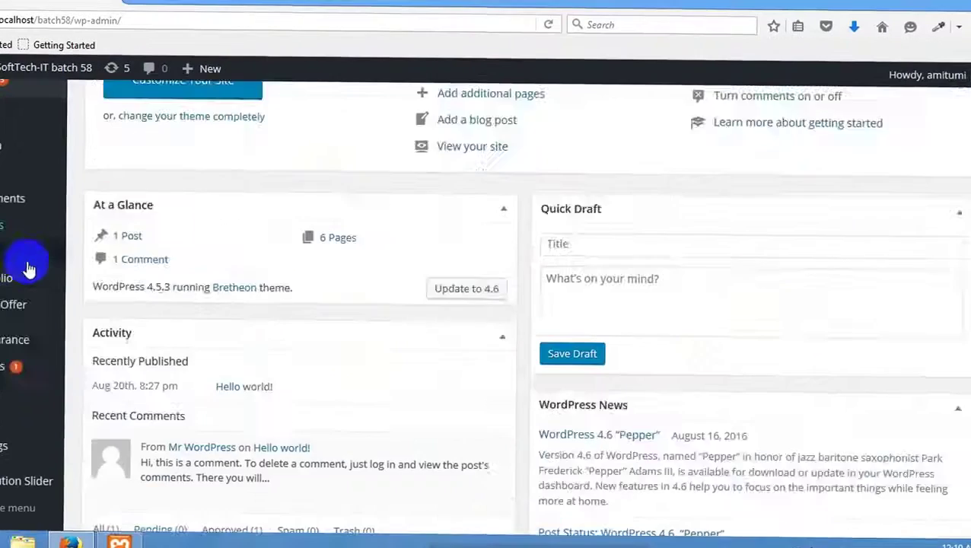
scroll(23, 259, "down", 5)
mouse_move(21, 339)
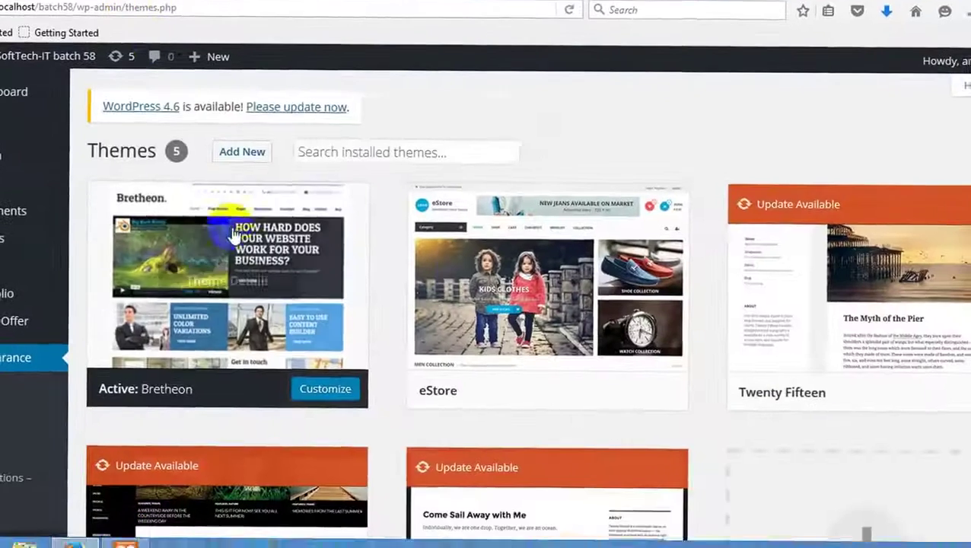
Activate the Twenty Fifteen theme.
scroll(704, 260, "down", 2)
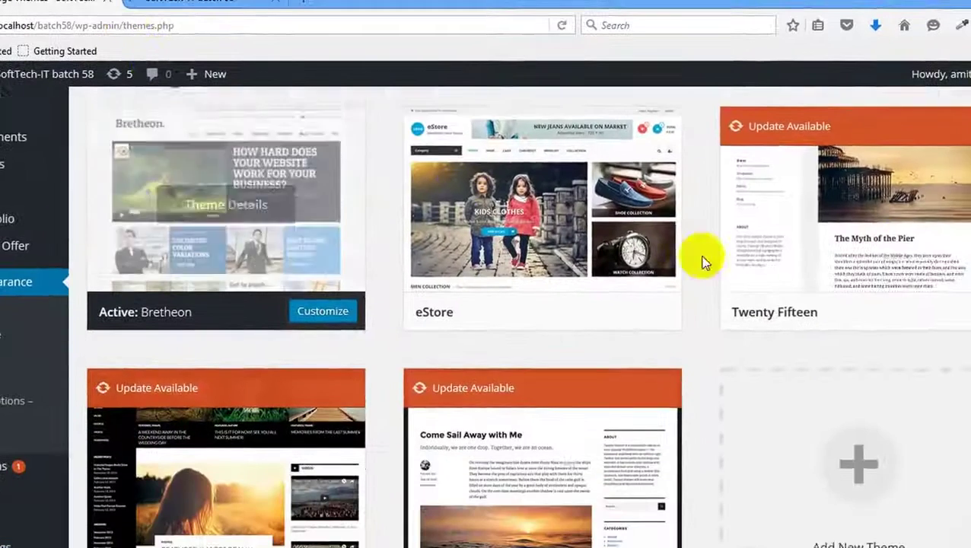
scroll(897, 222, "down", 2)
scroll(753, 258, "up", 2)
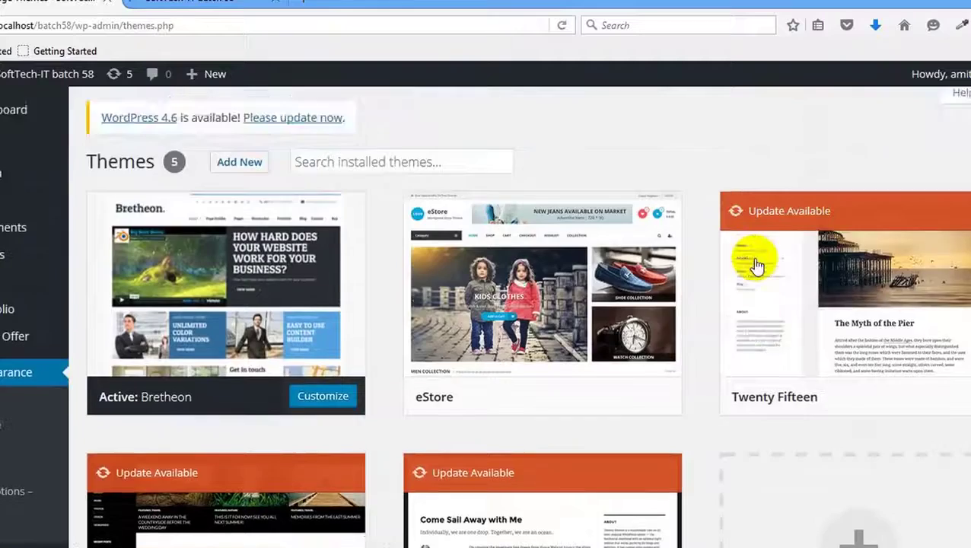
scroll(759, 276, "down", 1)
left_click(879, 295)
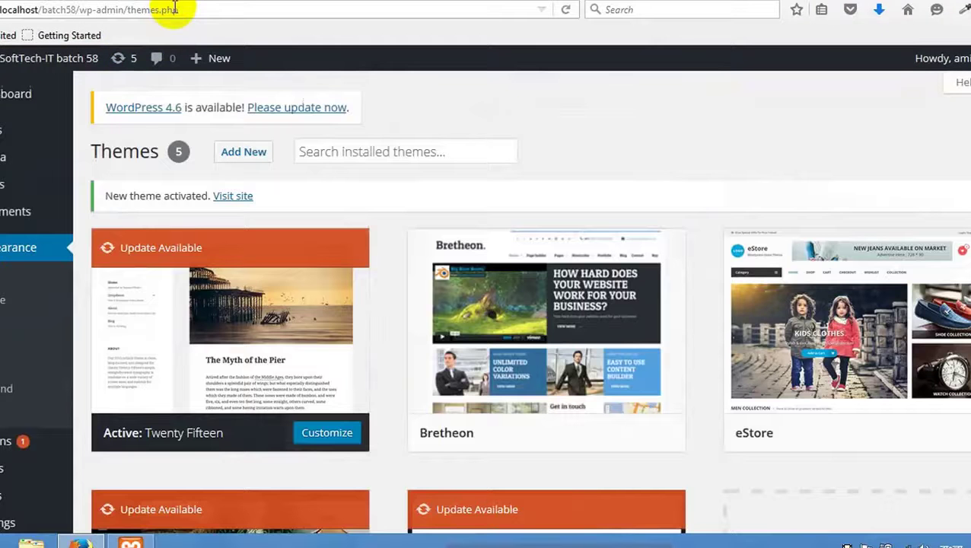
Reload the site's front page to see it in Twenty Fifteen.
left_click(196, 2)
right_click(200, 145)
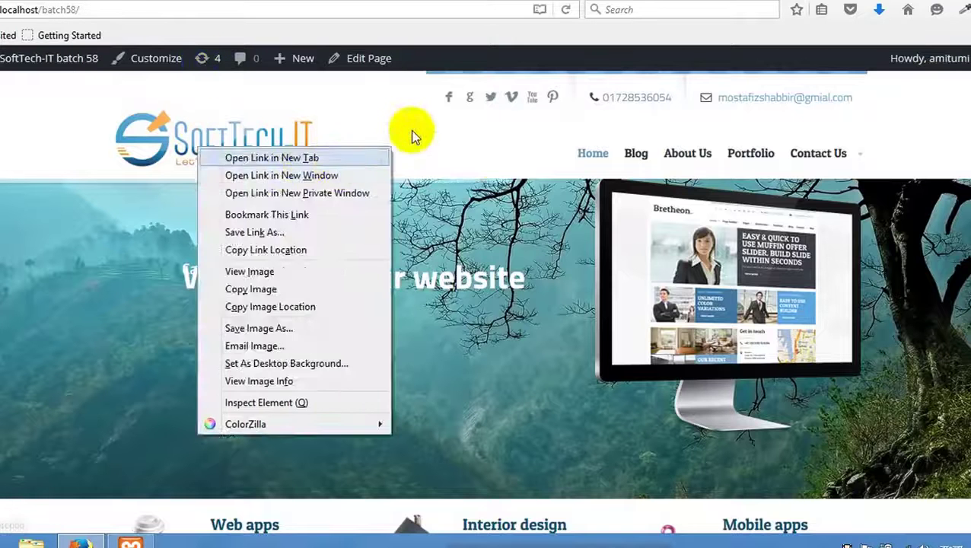
right_click(424, 130)
left_click(511, 145)
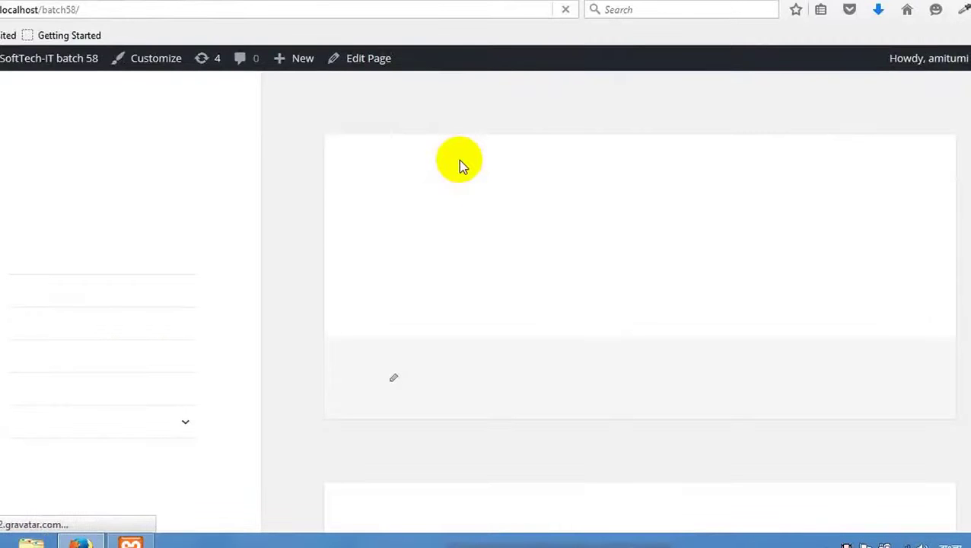
scroll(458, 159, "down", 3)
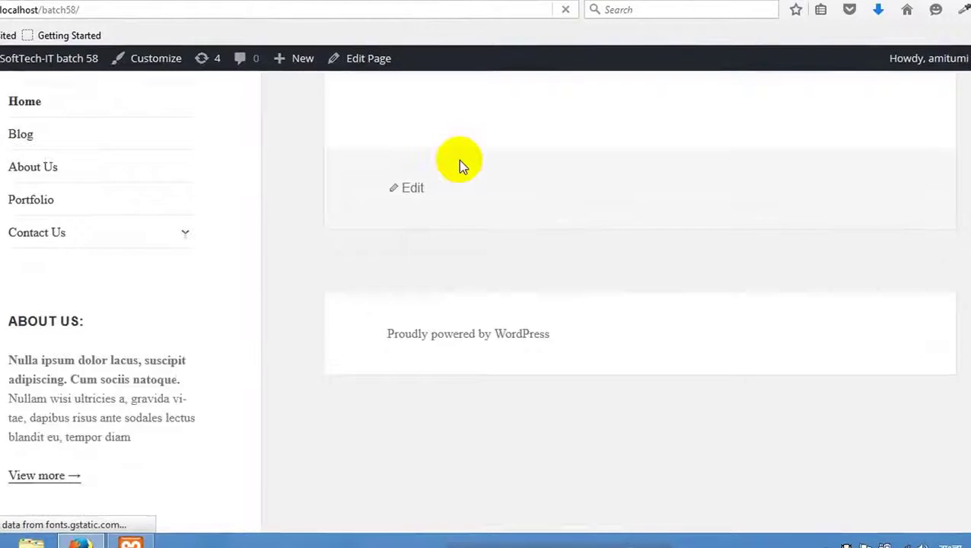
scroll(280, 242, "up", 3)
scroll(323, 239, "down", 3)
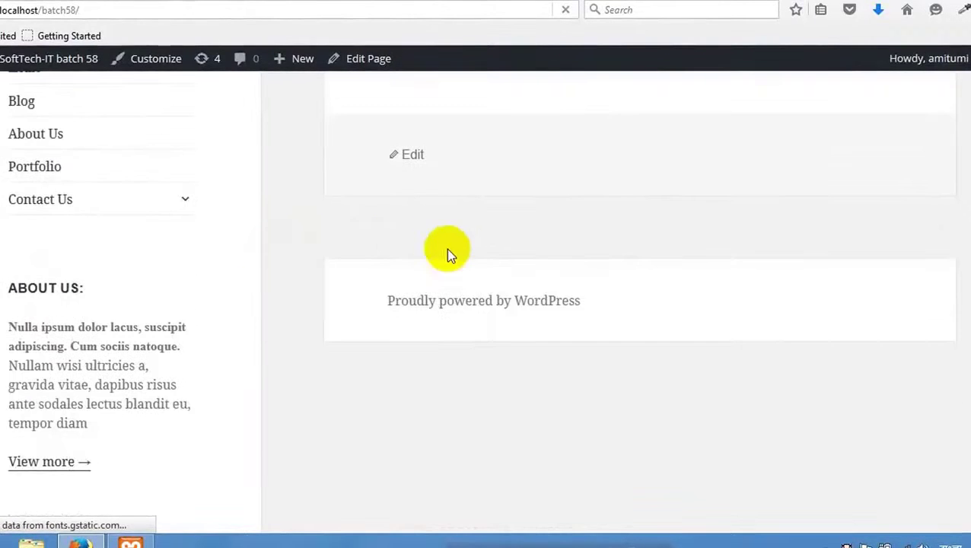
scroll(444, 236, "up", 3)
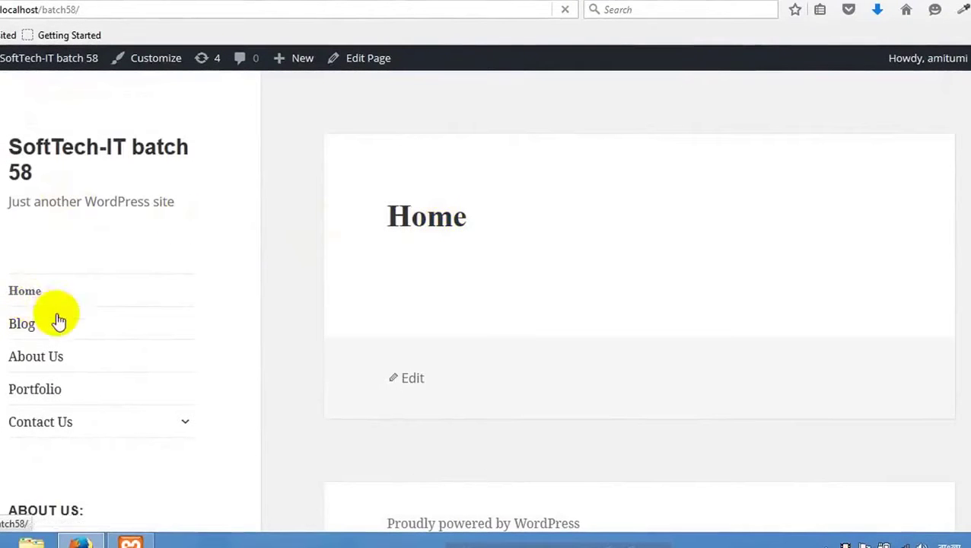
Go to the Home page from the site menu and open its Edit Page link in a new tab.
left_click(26, 292)
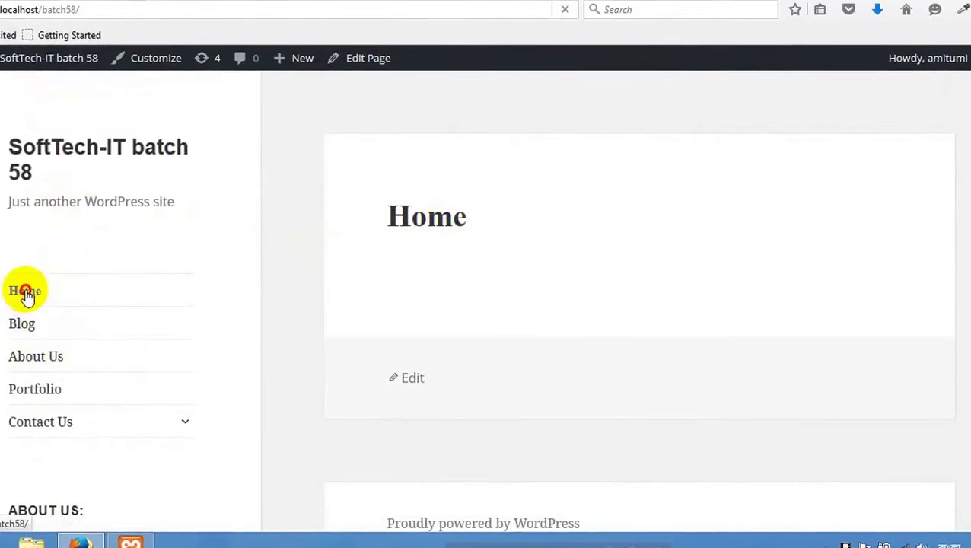
scroll(484, 294, "down", 2)
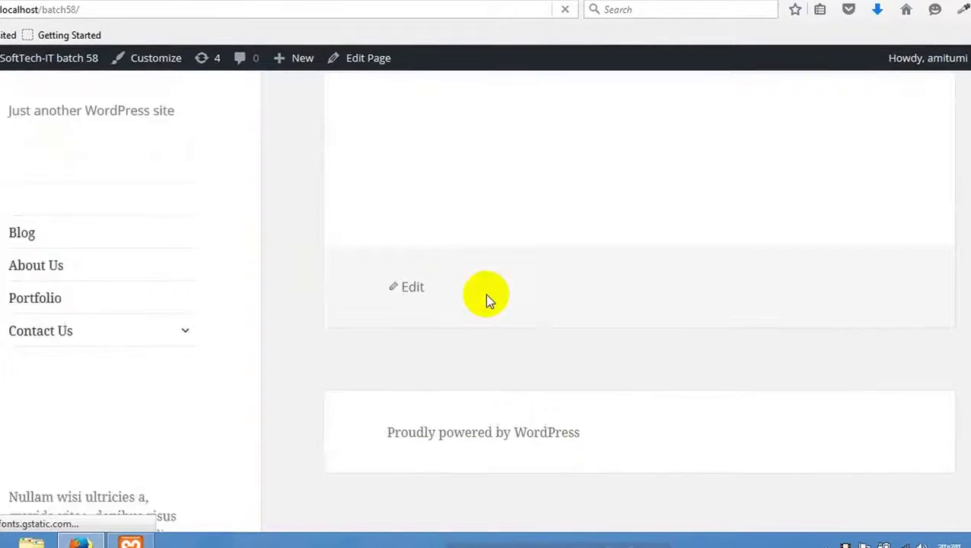
scroll(485, 294, "down", 2)
scroll(426, 229, "up", 4)
left_click_drag(373, 207, 435, 277)
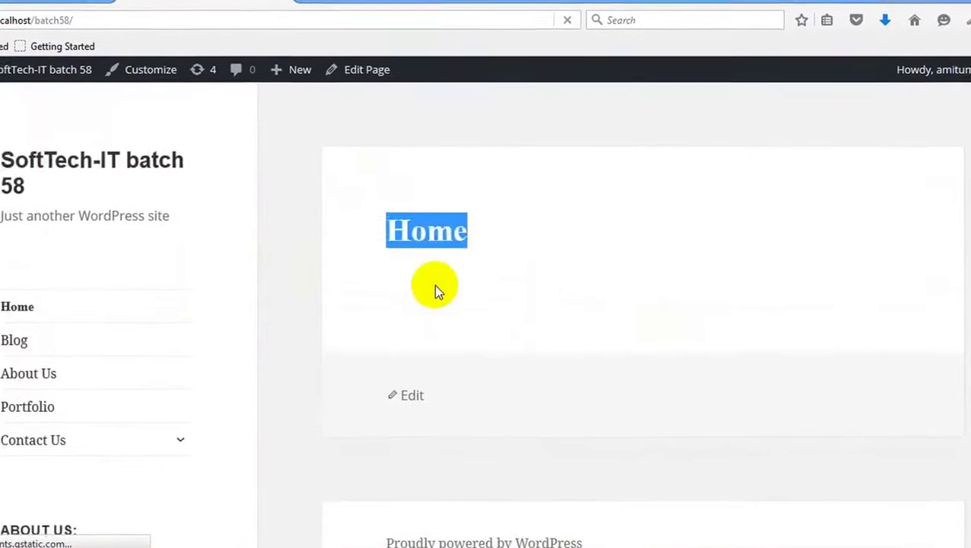
left_click(436, 290)
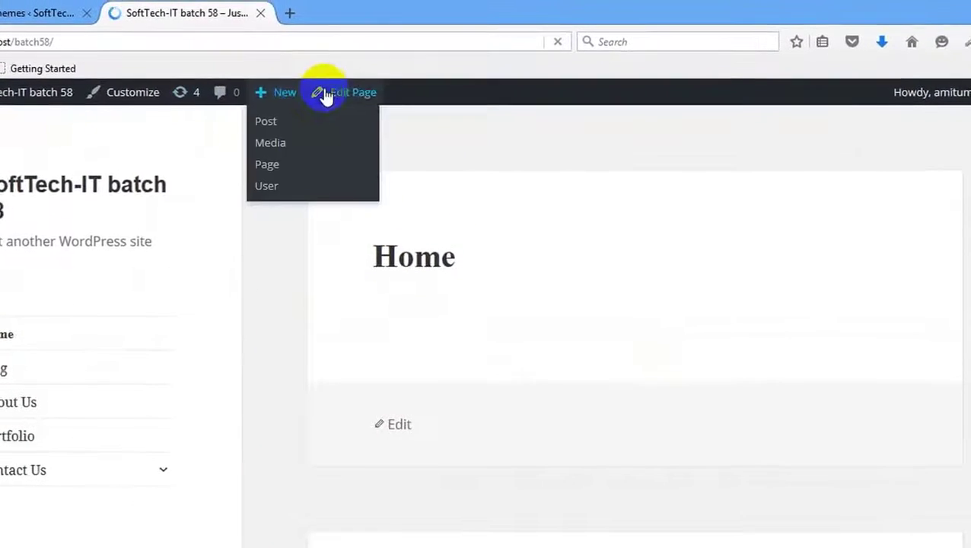
right_click(324, 95)
left_click(405, 102)
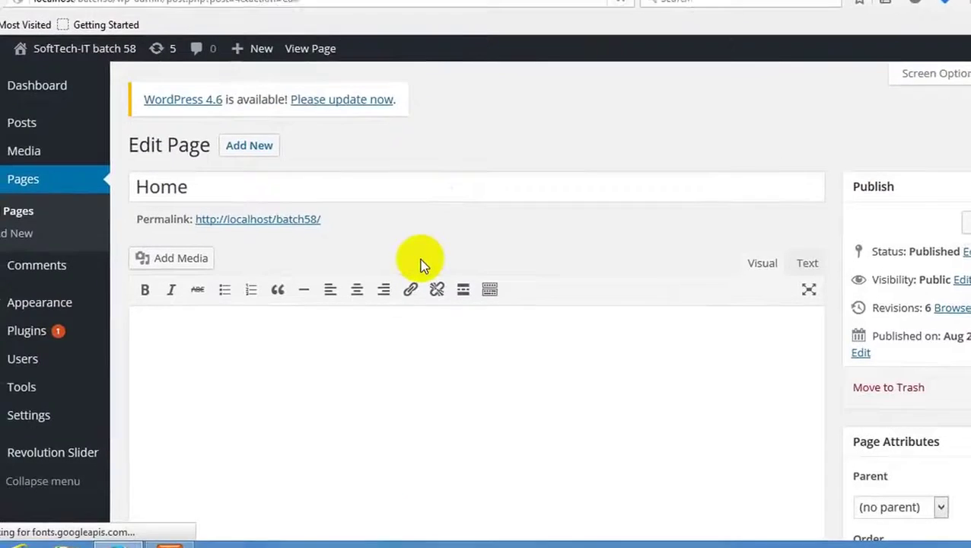
Inspect the empty Home page editor and check the clock, then return to the front-end Home tab.
scroll(462, 286, "down", 3)
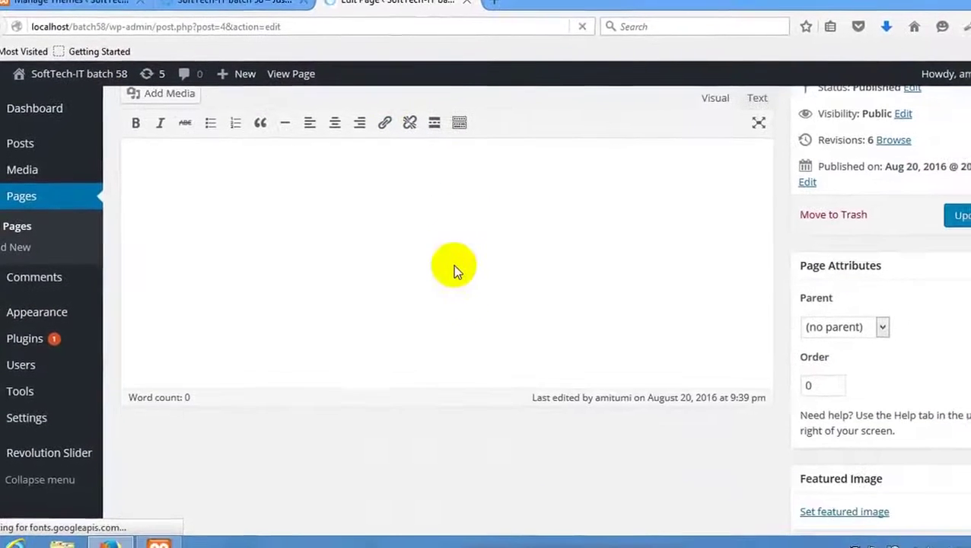
left_click(470, 217)
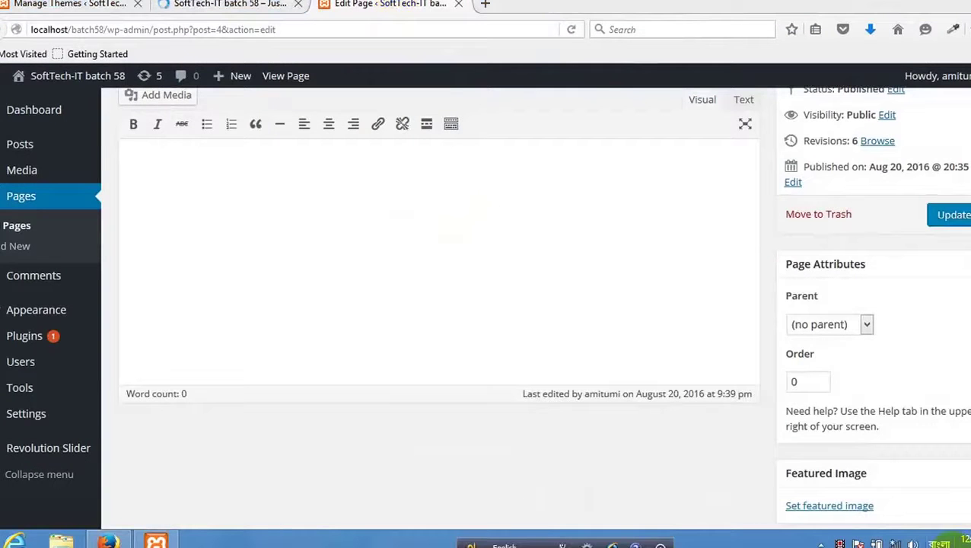
left_click(961, 539)
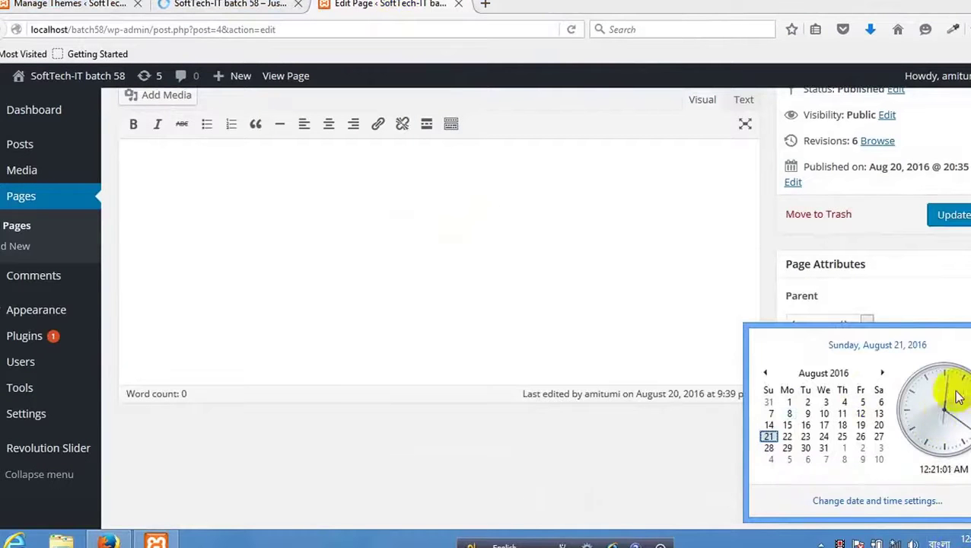
left_click(507, 318)
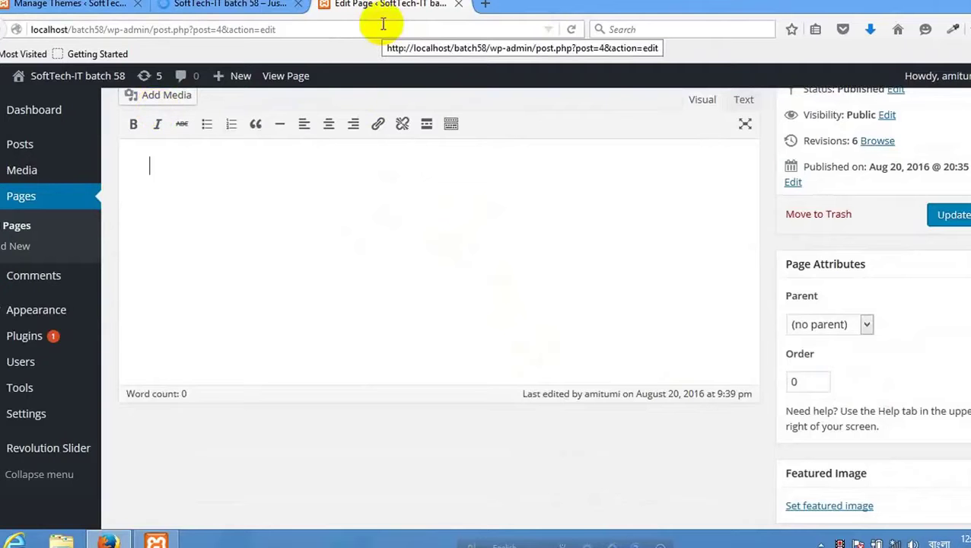
left_click(263, 6)
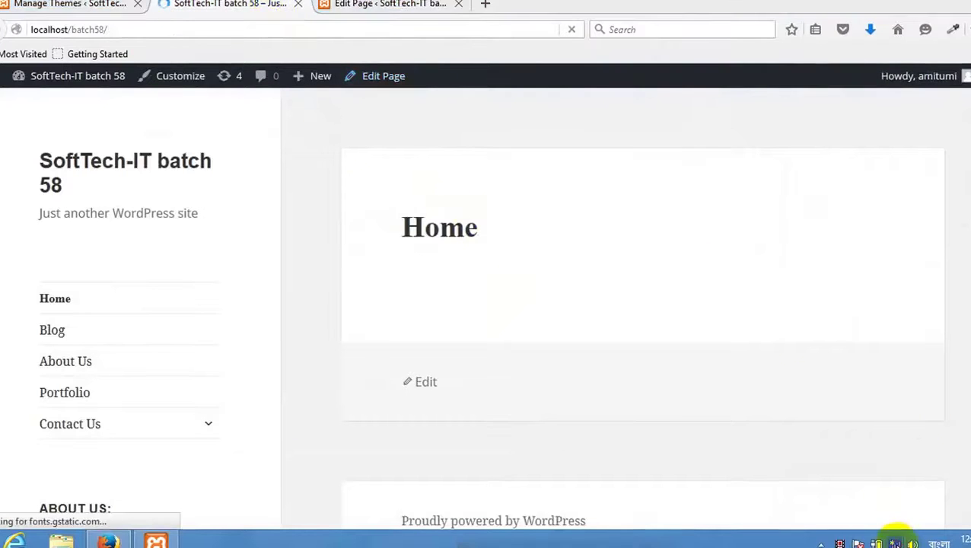
Connect to the SoftTech-IT Wi-Fi network with automatic connection enabled.
left_click(896, 541)
left_click(909, 148)
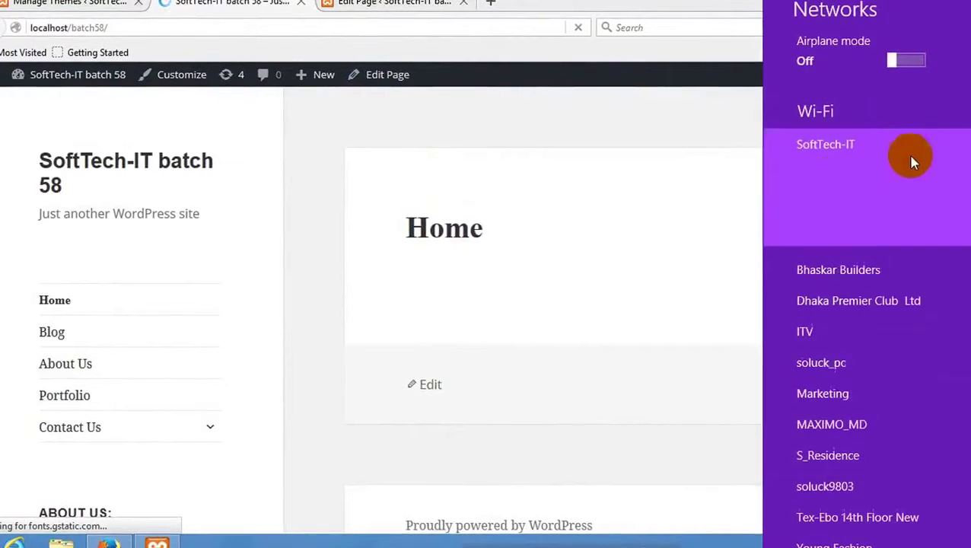
left_click(830, 183)
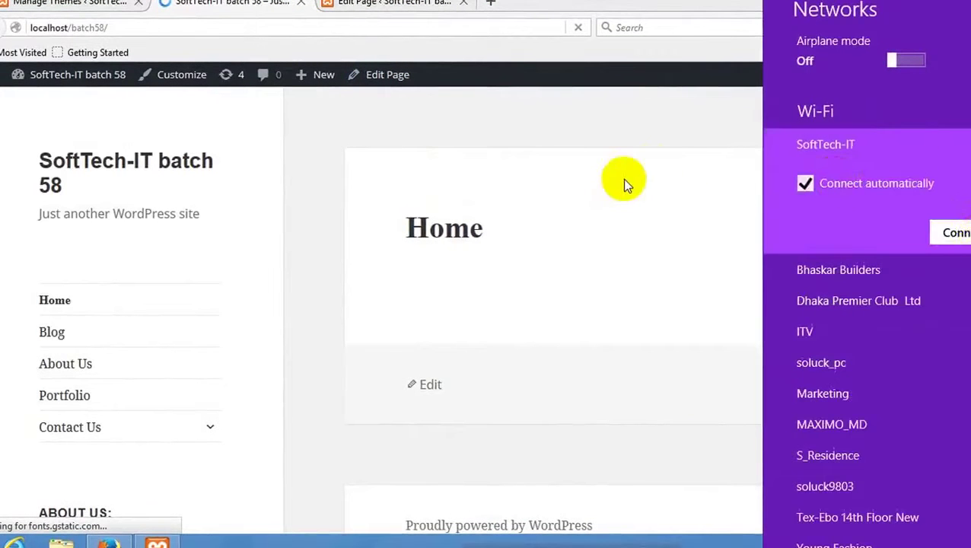
key("Return")
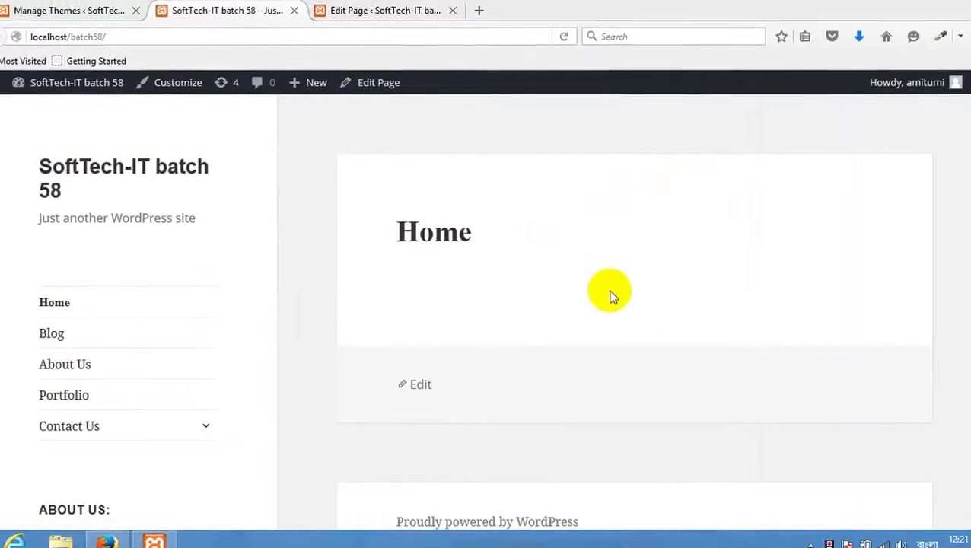
Reload the site's Home page and the Themes admin page.
right_click(558, 206)
left_click(655, 228)
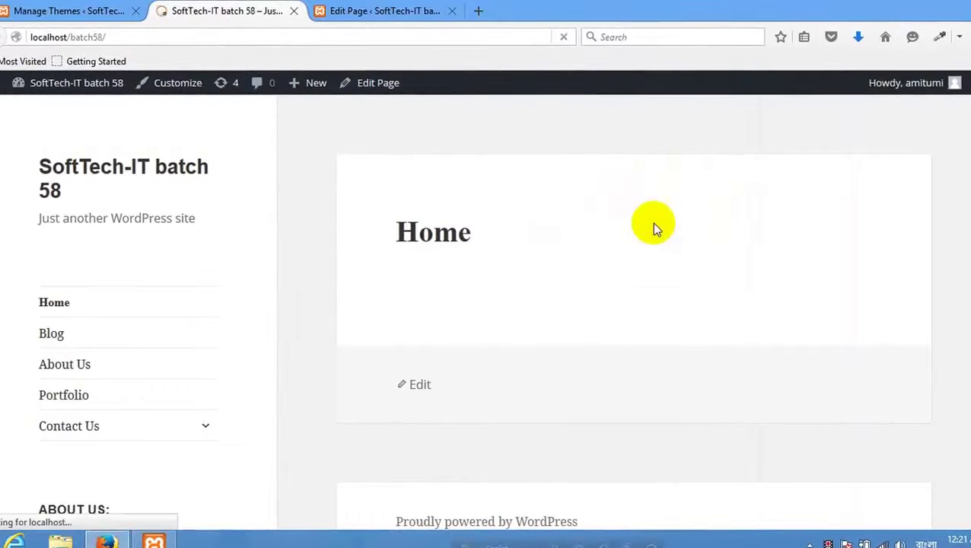
left_click(69, 10)
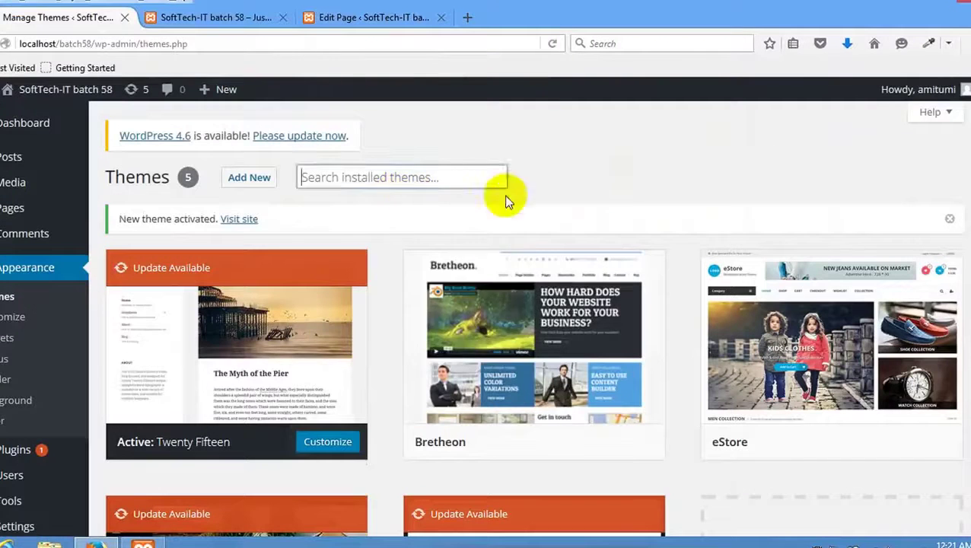
right_click(533, 145)
left_click(632, 156)
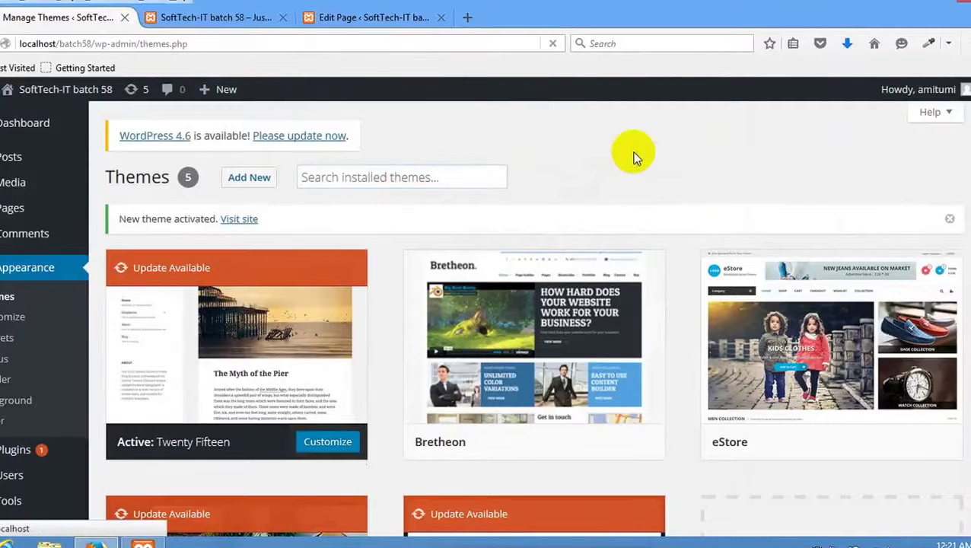
Go back to the Themes page and scroll it, confirming Twenty Fifteen is active.
left_click(194, 22)
left_click(13, 14)
scroll(288, 262, "down", 3)
scroll(289, 264, "up", 3)
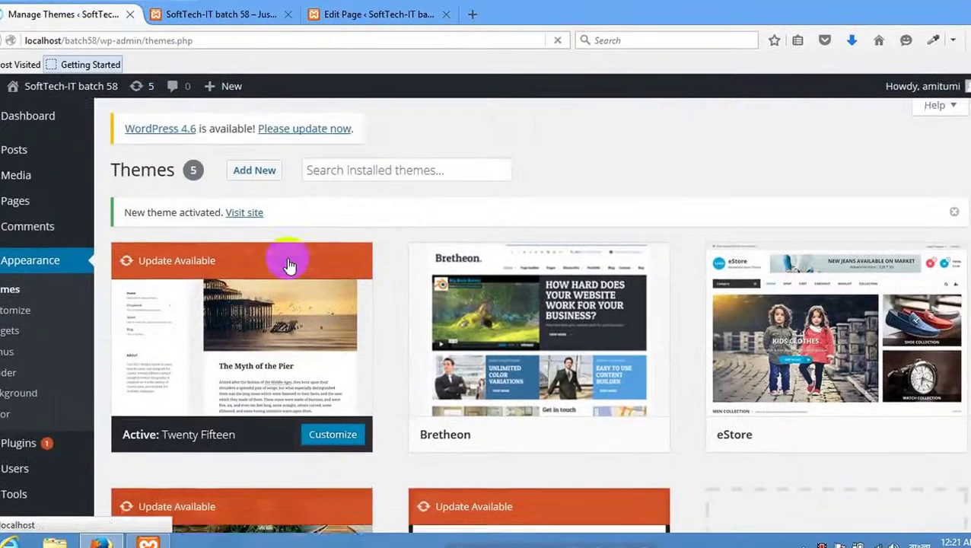
scroll(31, 385, "down", 3)
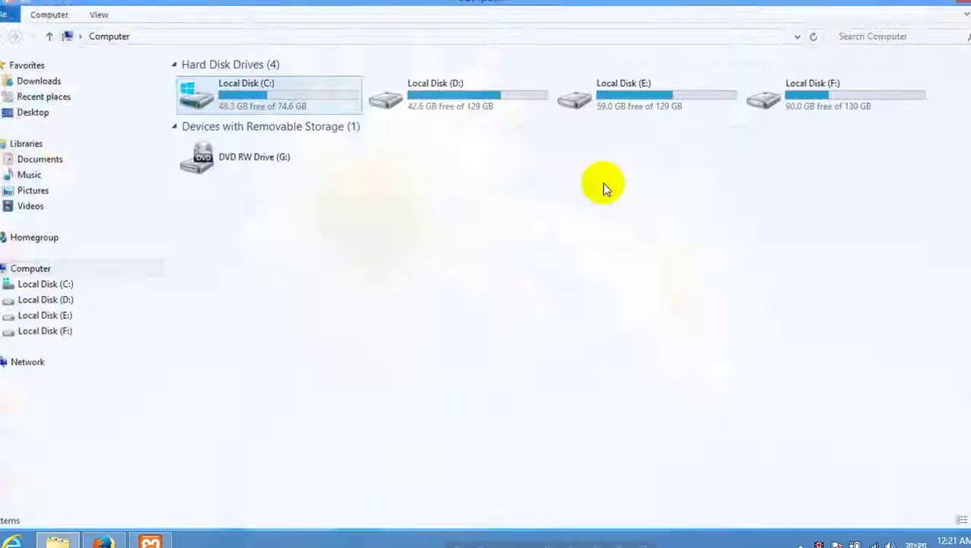
Open F:\wordpress batch 58 (Class 01–05), then switch back to Firefox's Home page editor.
double_click(818, 98)
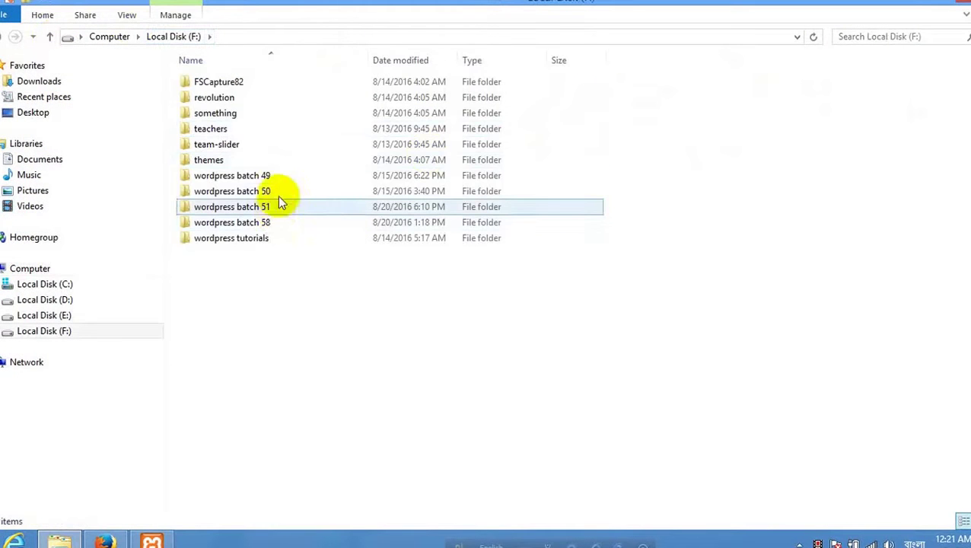
double_click(281, 222)
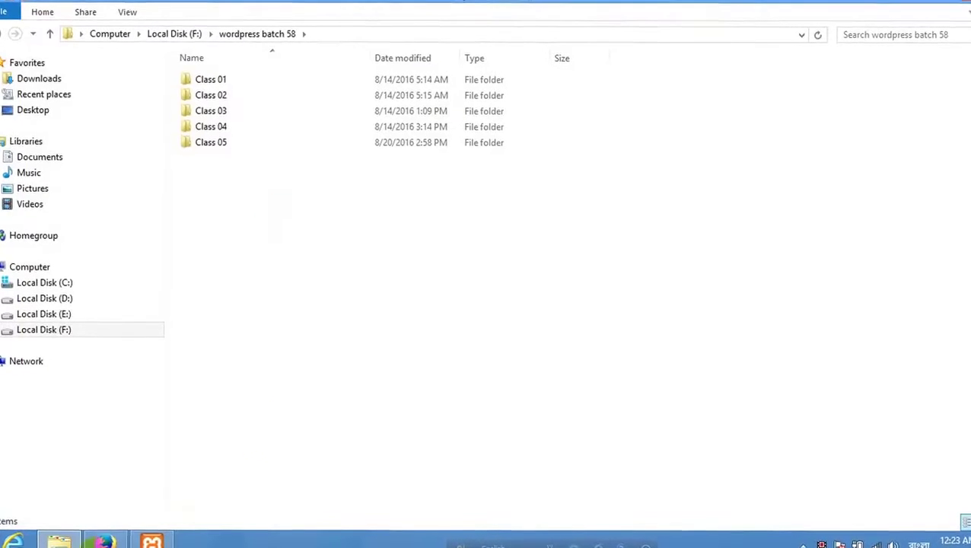
left_click(105, 539)
left_click(373, 38)
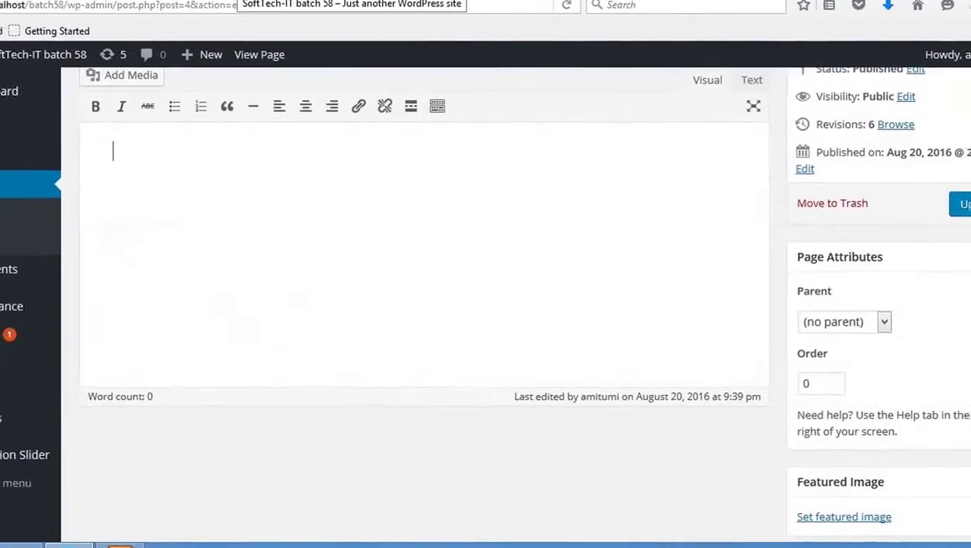
Scroll through the site's front-end Home page in Firefox.
left_click(335, 2)
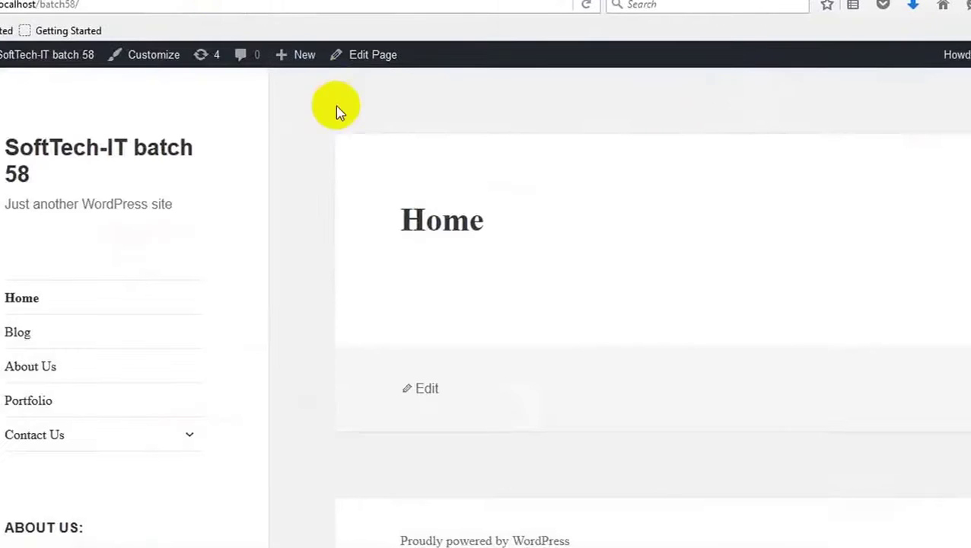
scroll(342, 205, "down", 3)
scroll(343, 204, "up", 3)
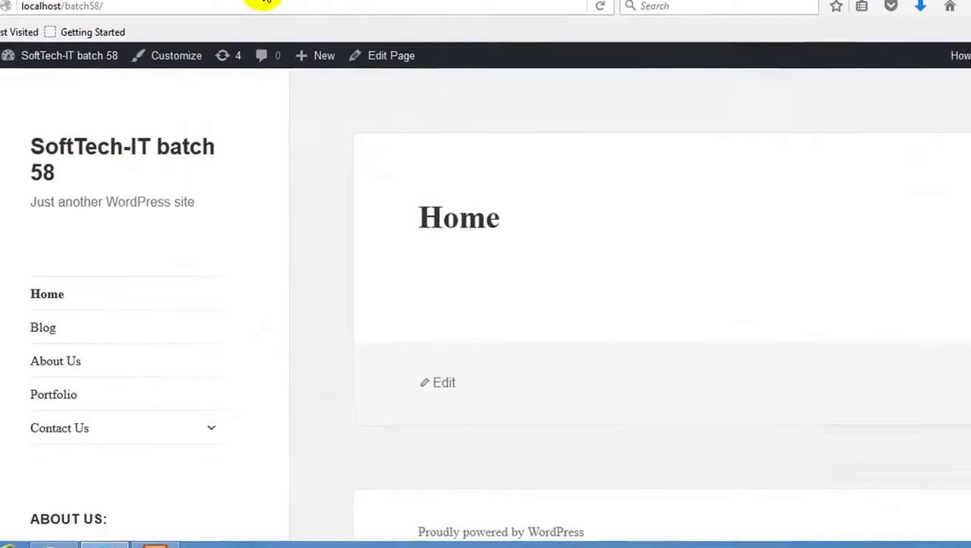
scroll(360, 108, "down", 3)
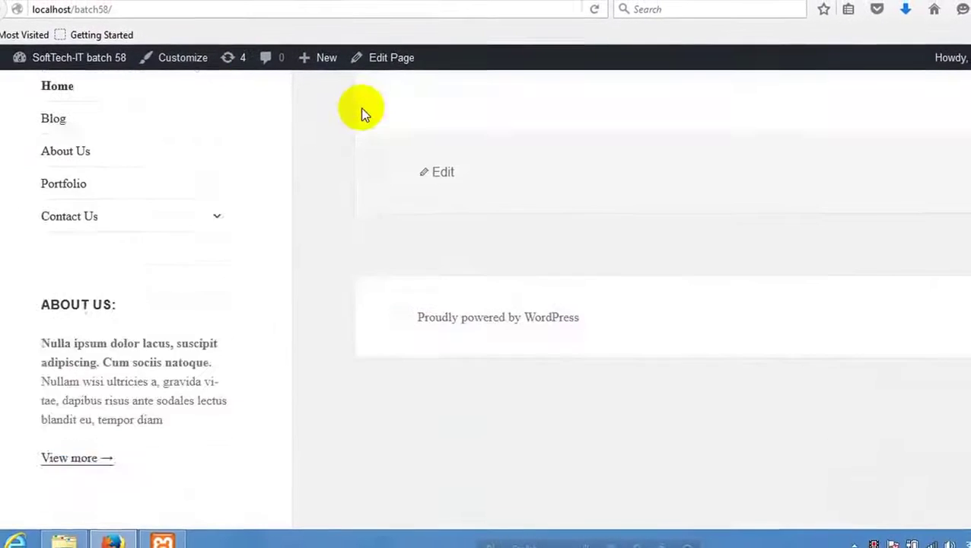
scroll(360, 108, "up", 3)
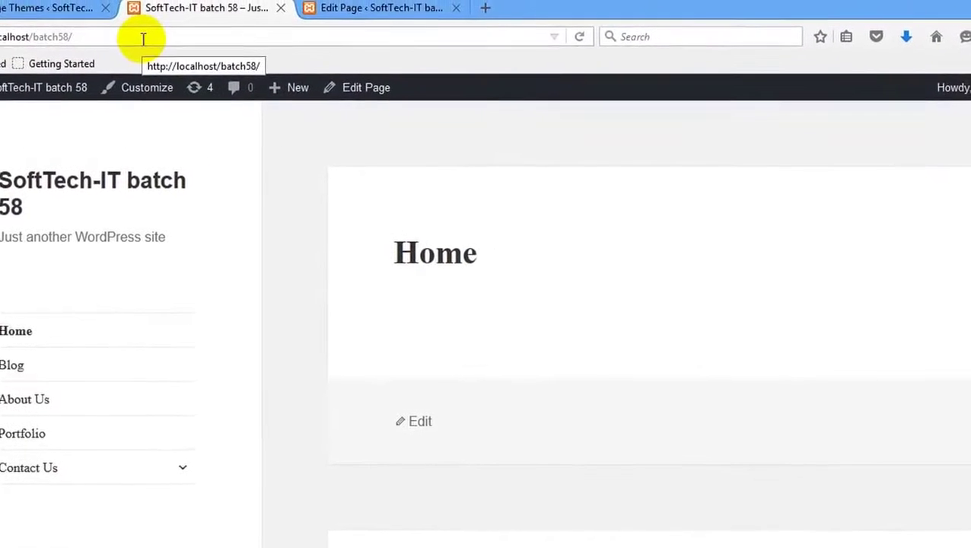
Return to the Manage Themes admin page, with Twenty Fifteen active, and scroll the themes grid.
left_click(4, 20)
scroll(228, 320, "down", 3)
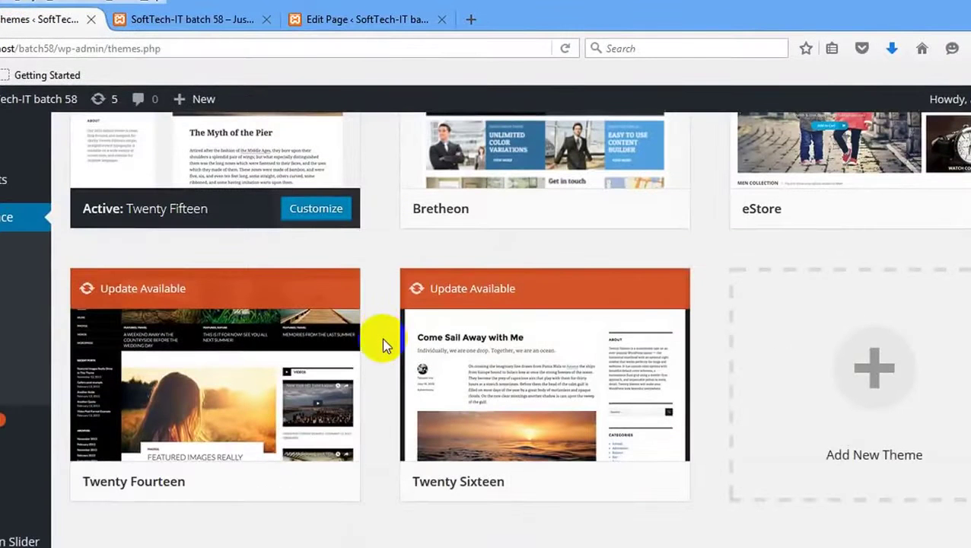
mouse_move(347, 320)
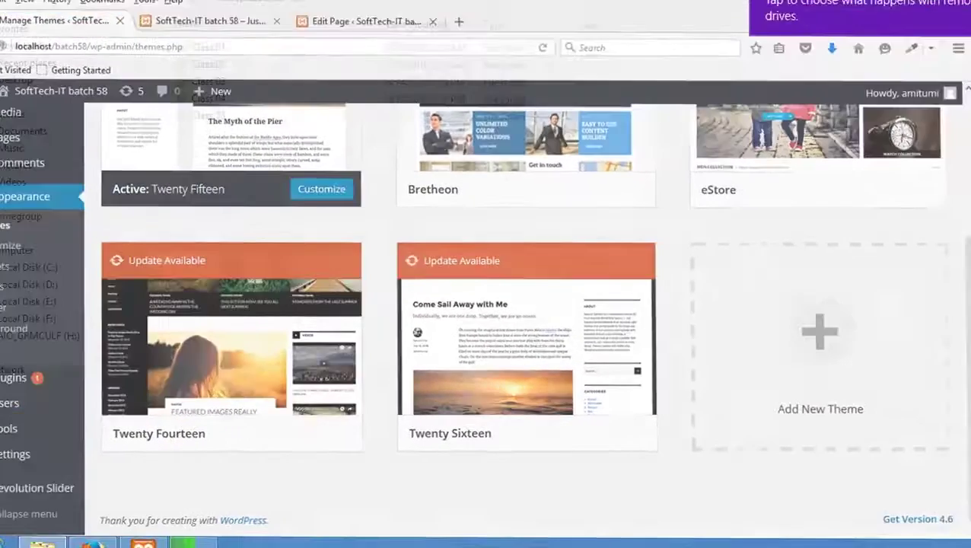
key("alt+Tab")
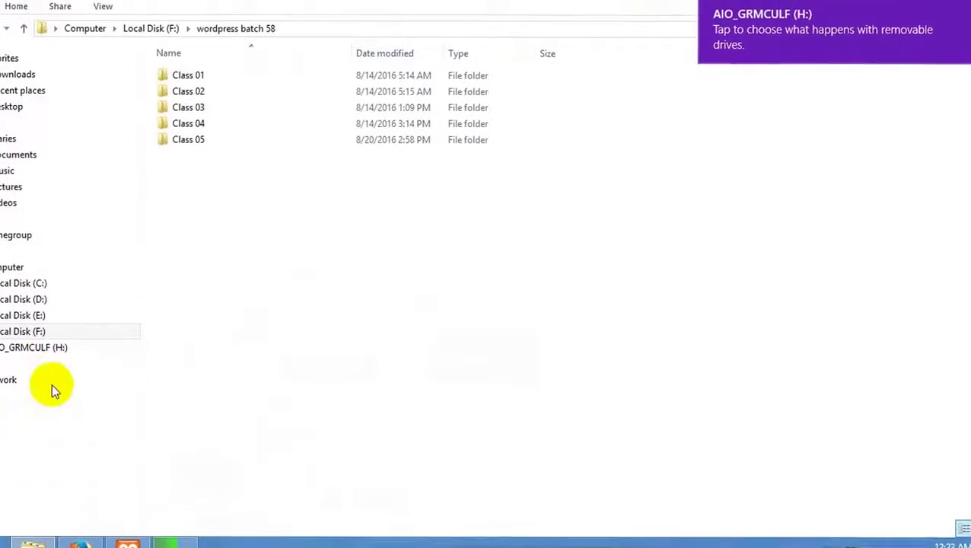
Copy sahifa_v550.zip from the AIO_GRMCULF (H:) drive and open F:\wordpress batch 58.
left_click(57, 349)
left_click(238, 447)
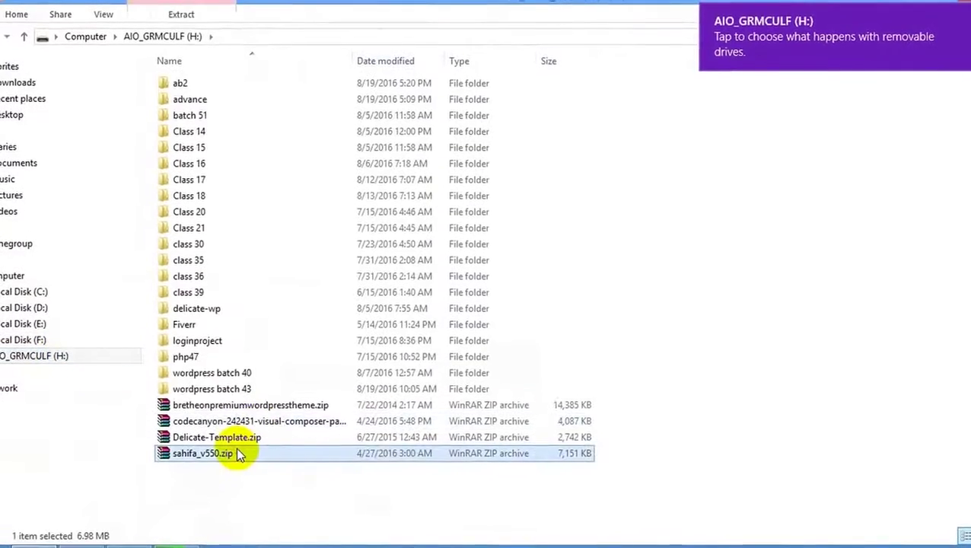
key("super+d")
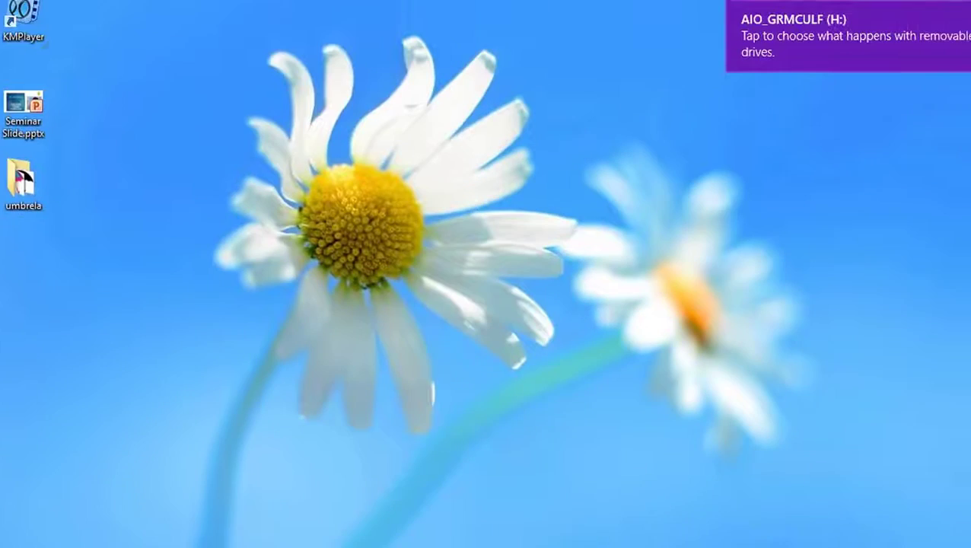
key("super+e")
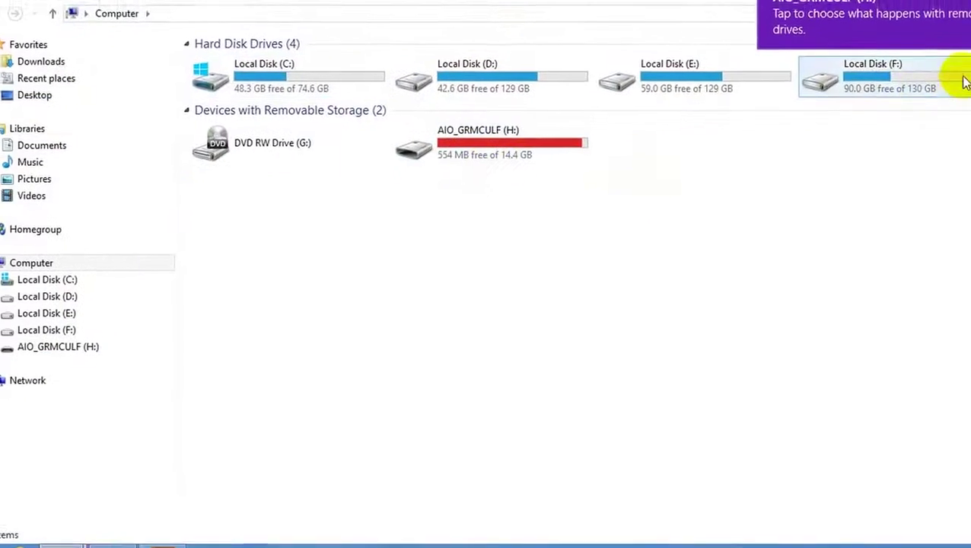
double_click(957, 80)
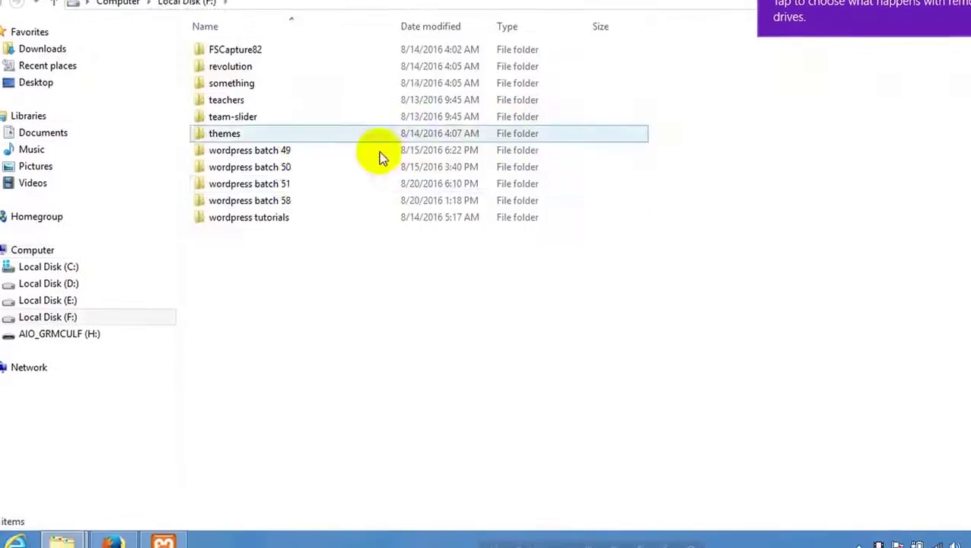
double_click(304, 182)
left_click(2, 3)
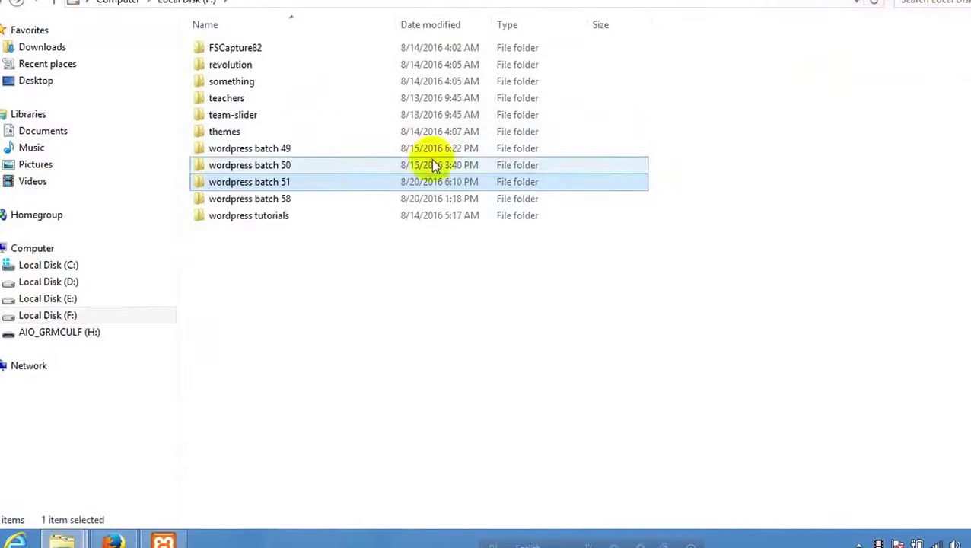
double_click(312, 200)
Create a Class 06 folder in wordpress batch 58 and paste sahifa_v550.zip into it.
right_click(282, 179)
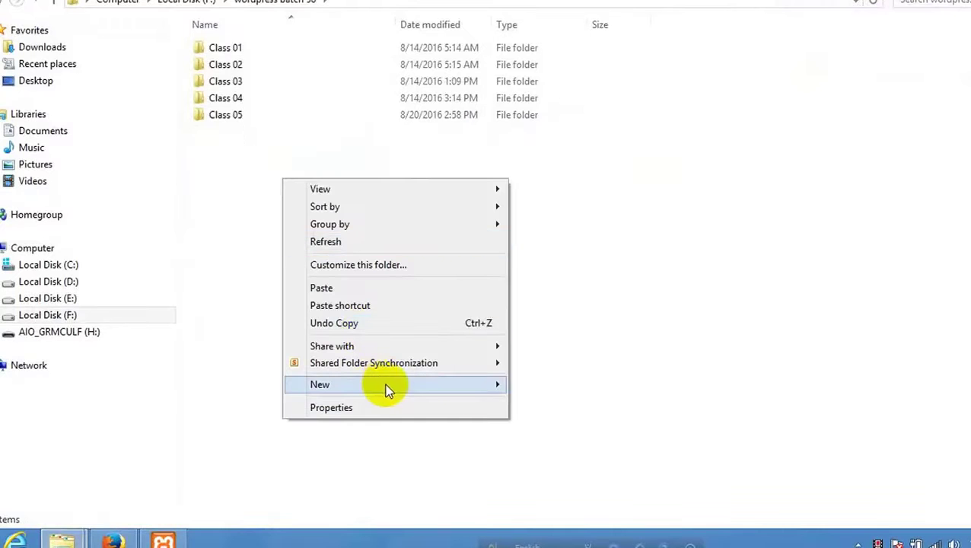
mouse_move(386, 385)
left_click(583, 186)
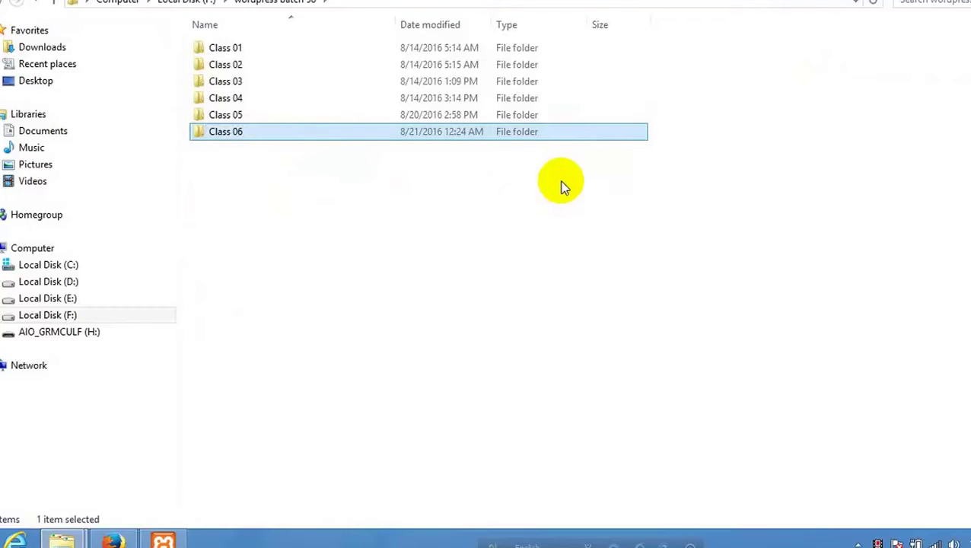
double_click(240, 133)
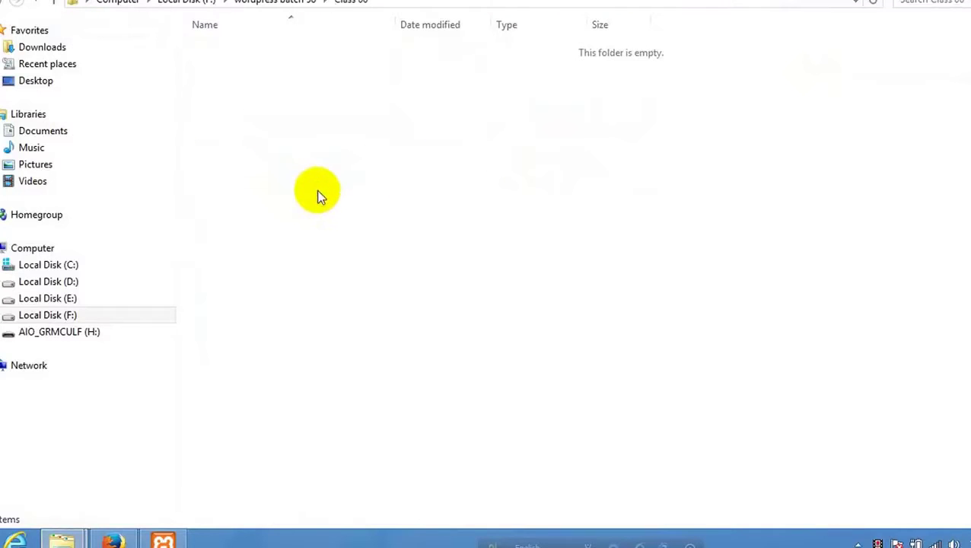
key("ctrl+v")
left_click(370, 183)
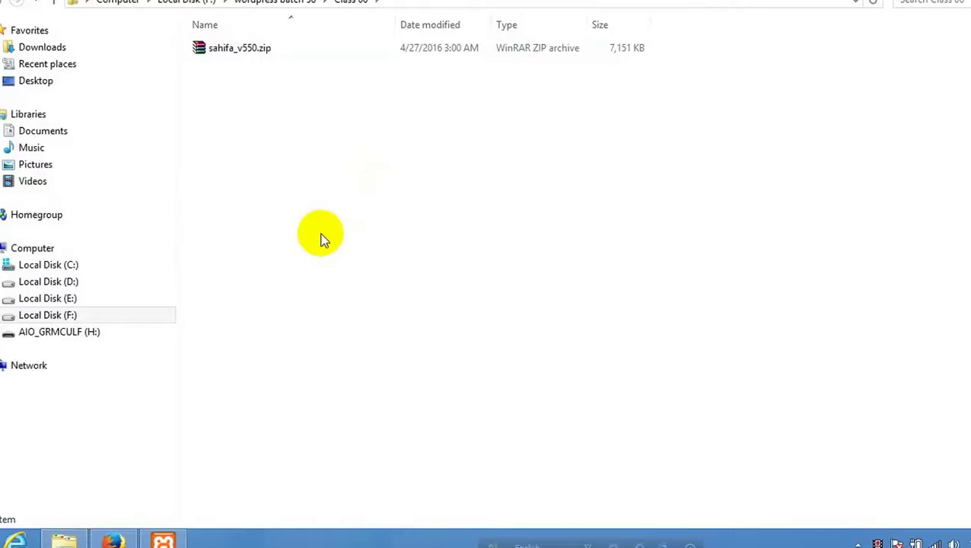
left_click(242, 54)
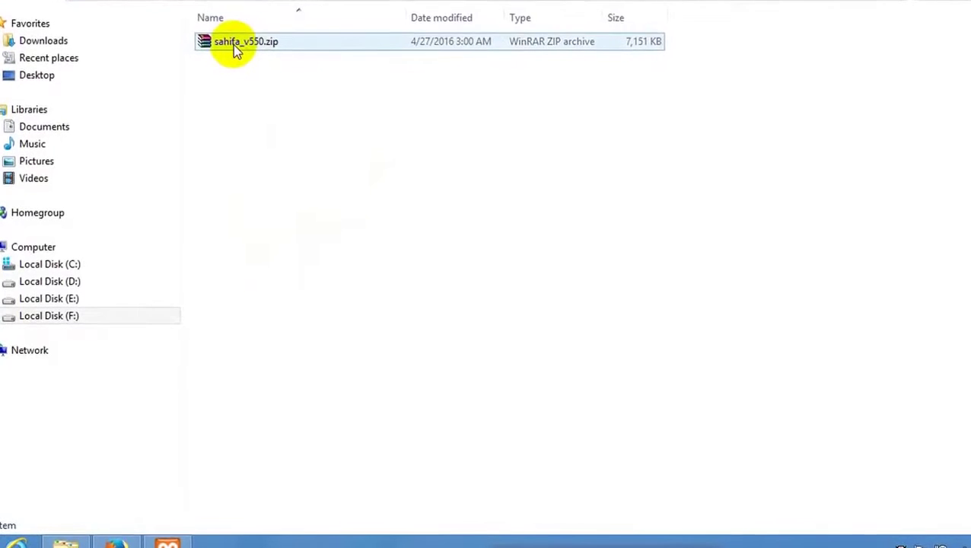
left_click(104, 454)
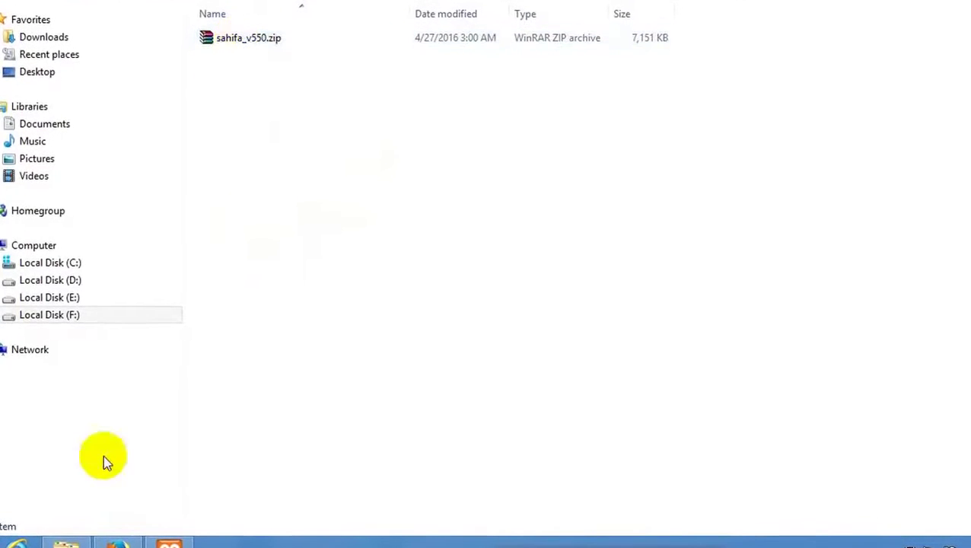
left_click(124, 542)
Search Google for 'shafia' in a new Firefox tab.
left_click(457, 20)
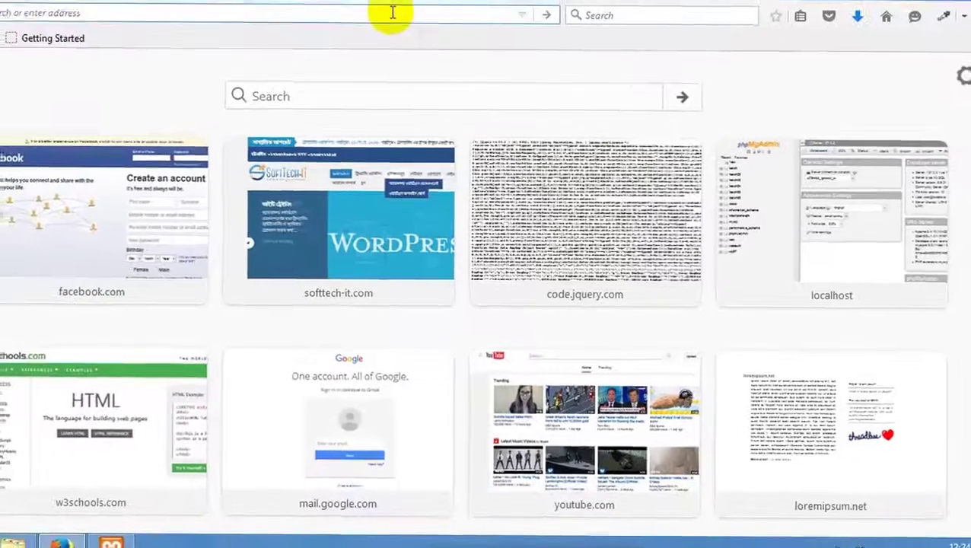
type("sha")
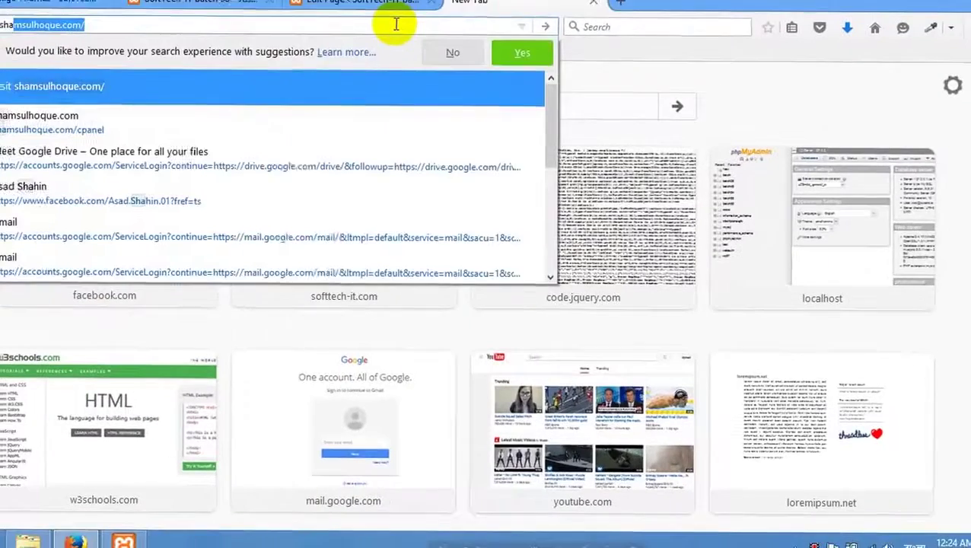
type("fia")
key("Return")
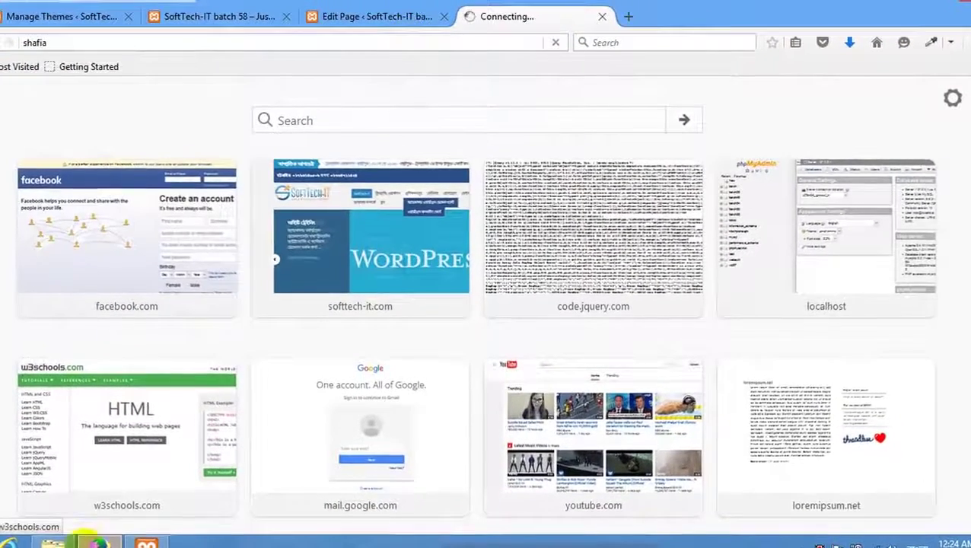
left_click(52, 543)
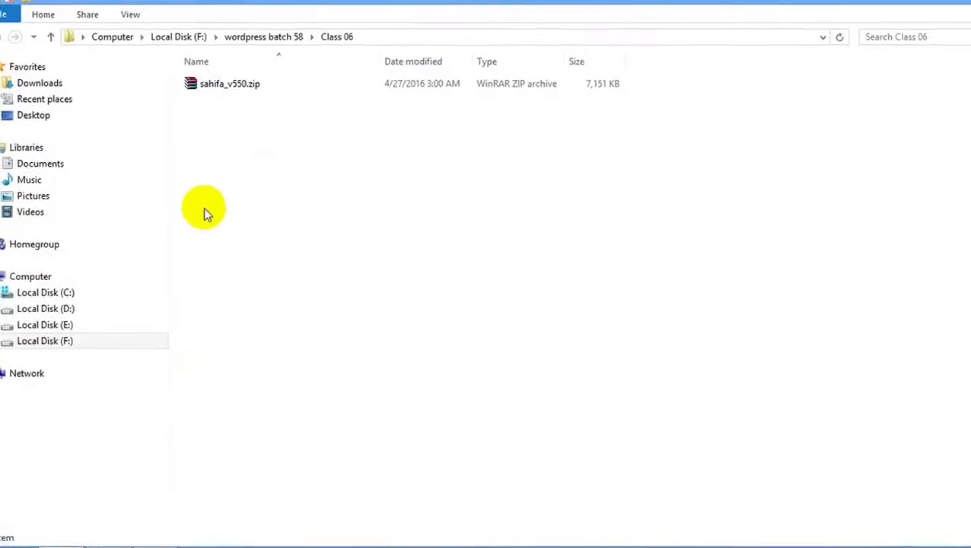
key("alt+Tab")
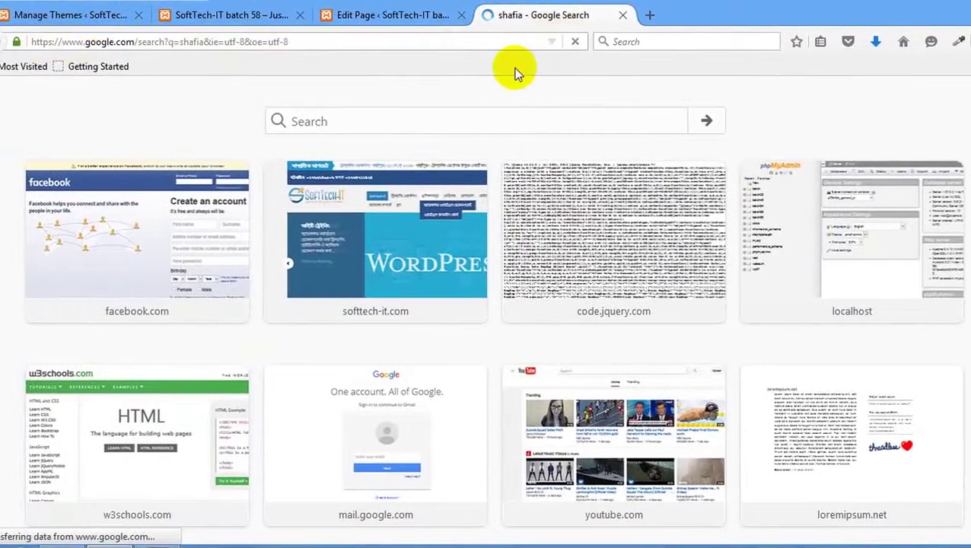
left_click(61, 542)
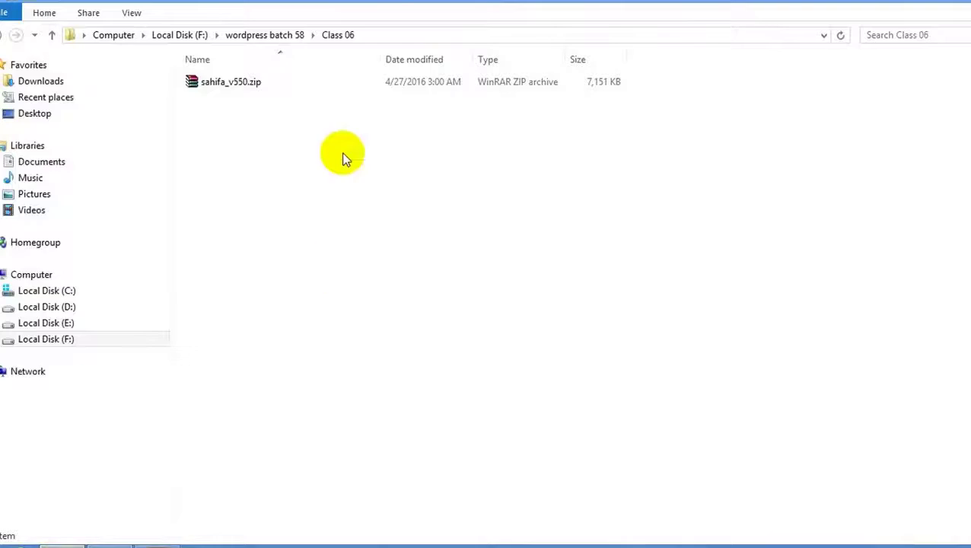
Copy the archive's name and rerun the Google search as 'sahifa'.
right_click(269, 88)
right_click(247, 84)
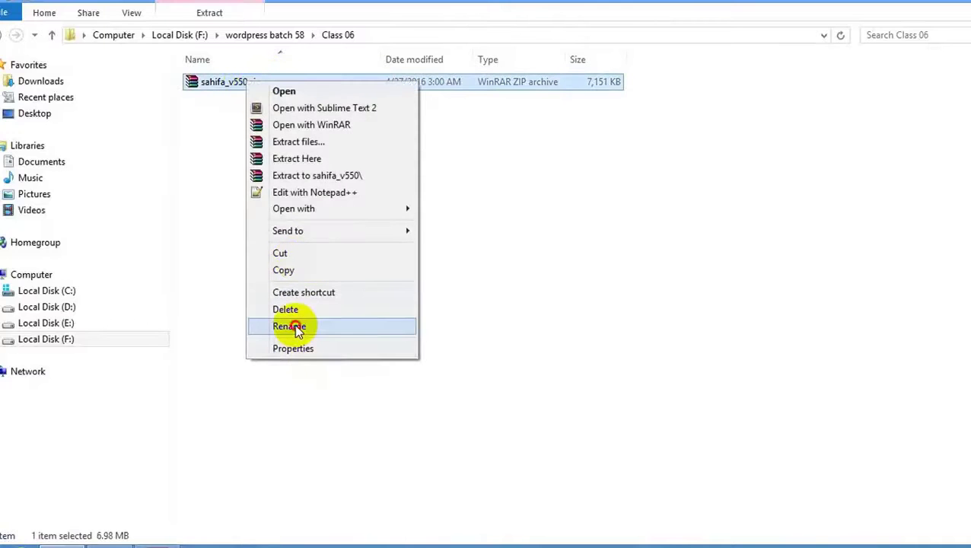
left_click(294, 325)
key("ctrl+c")
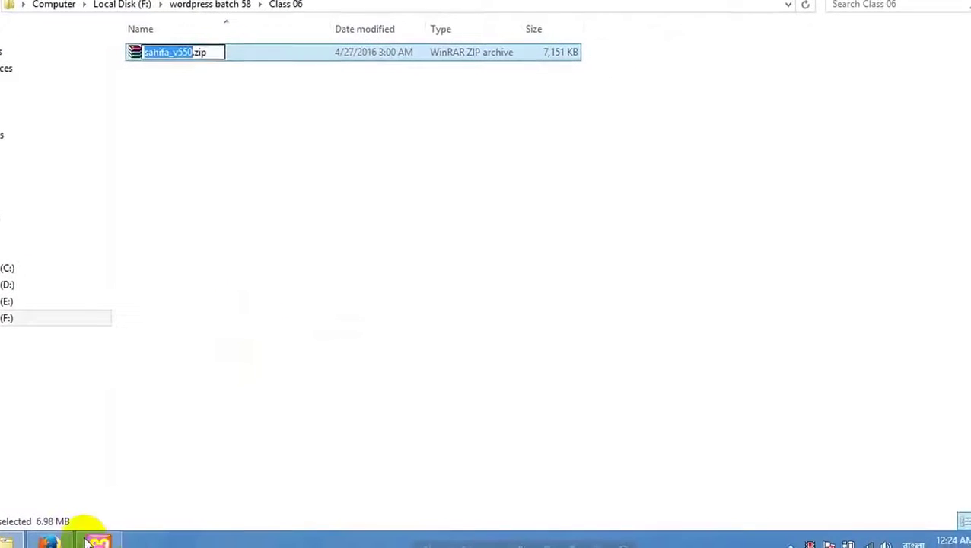
left_click(47, 542)
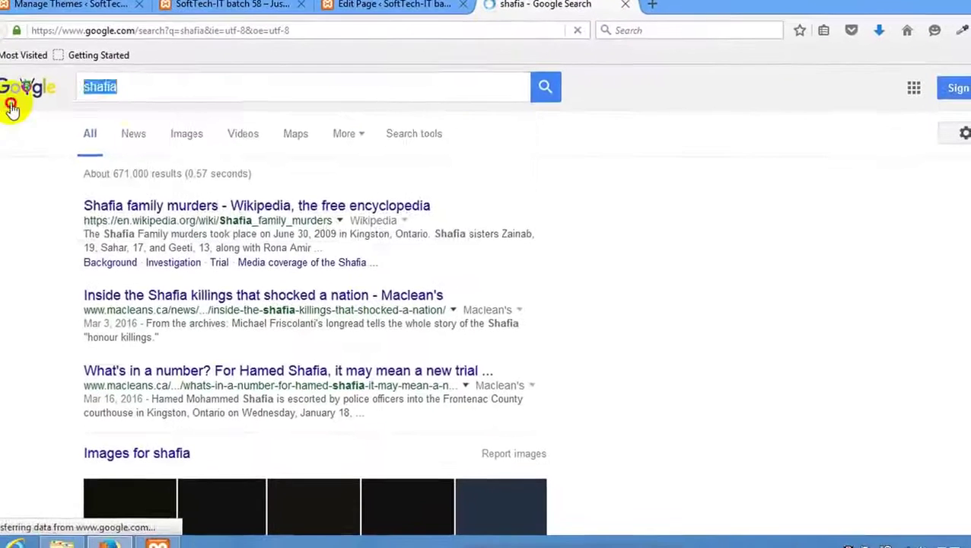
left_click(266, 90)
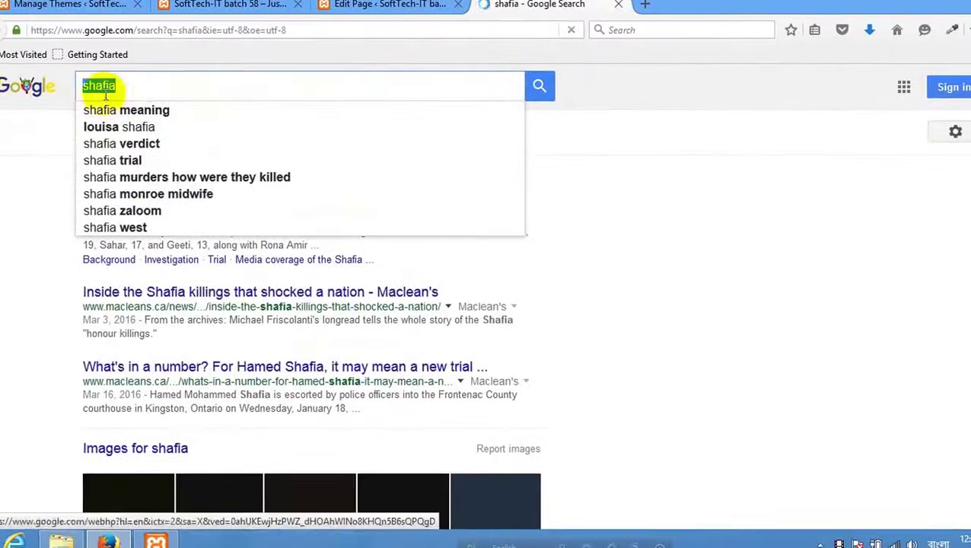
key("ctrl+v")
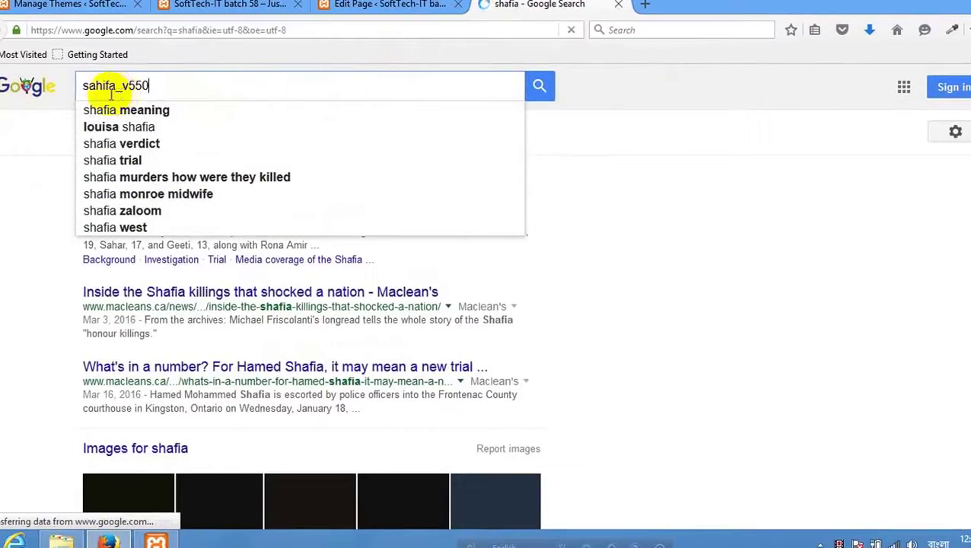
key("Return")
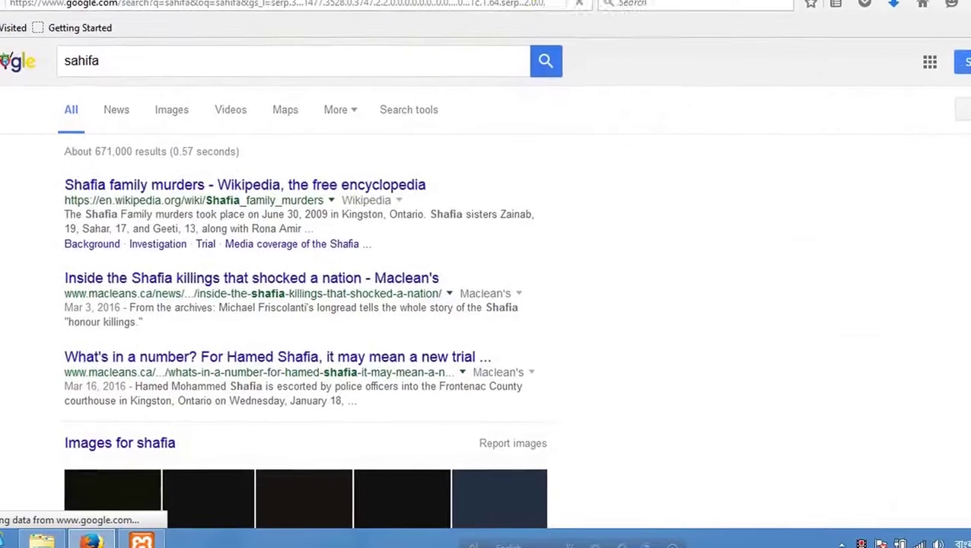
key("alt+Tab")
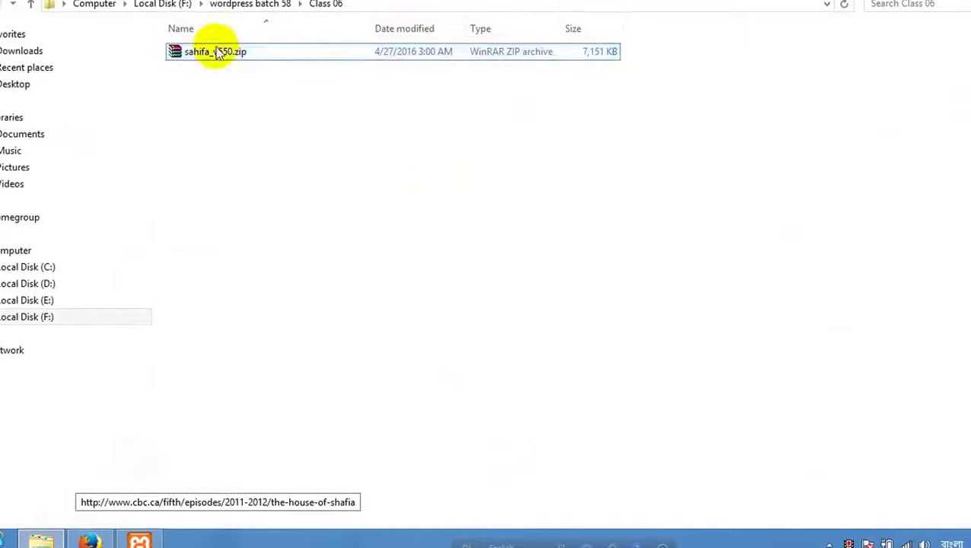
Open sahifa_v550.zip in WinRAR and browse into sahifa550 > Sahifa-Theme.
double_click(232, 60)
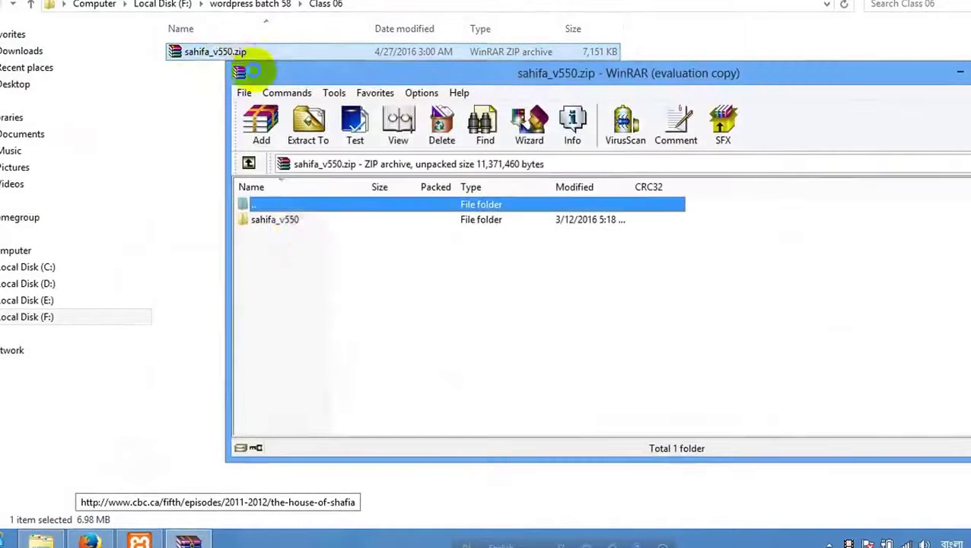
double_click(297, 223)
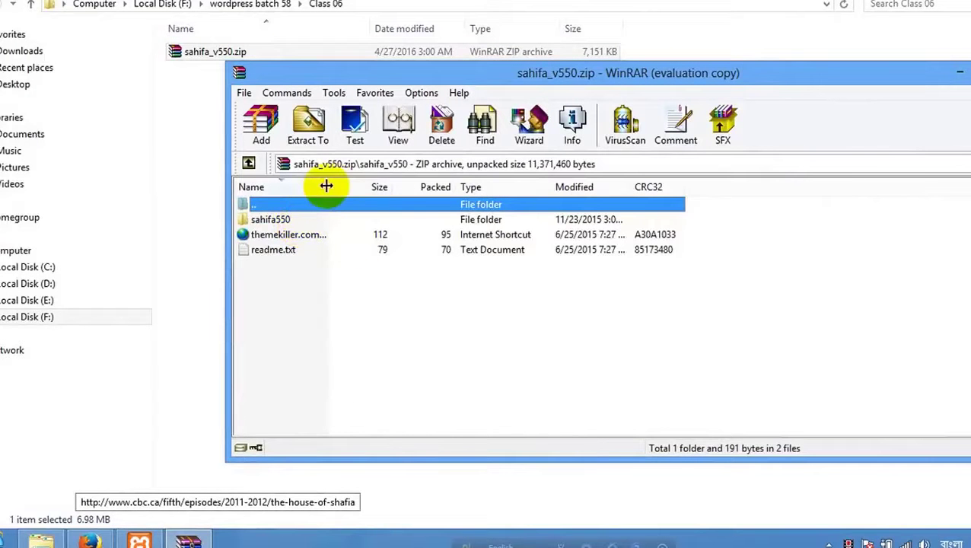
left_click_drag(325, 185, 449, 187)
double_click(263, 221)
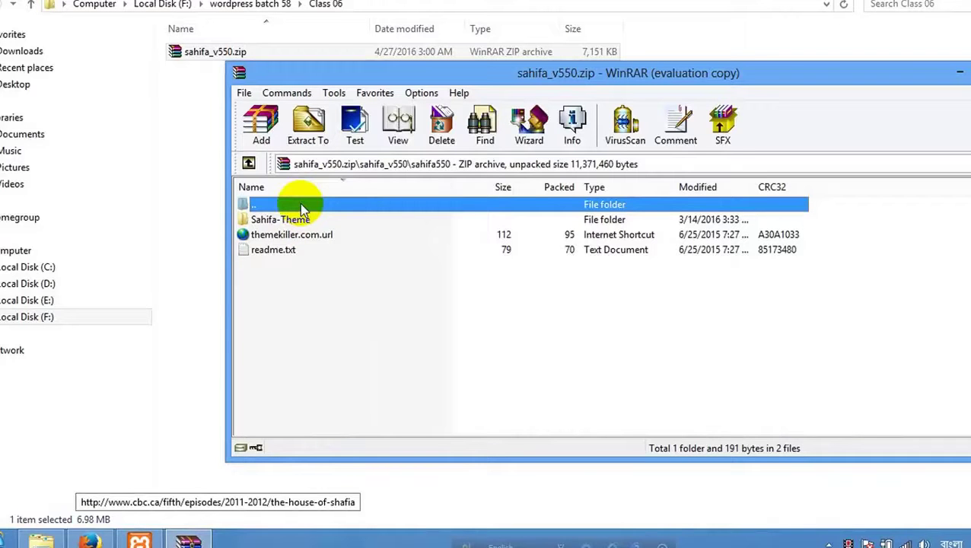
double_click(297, 223)
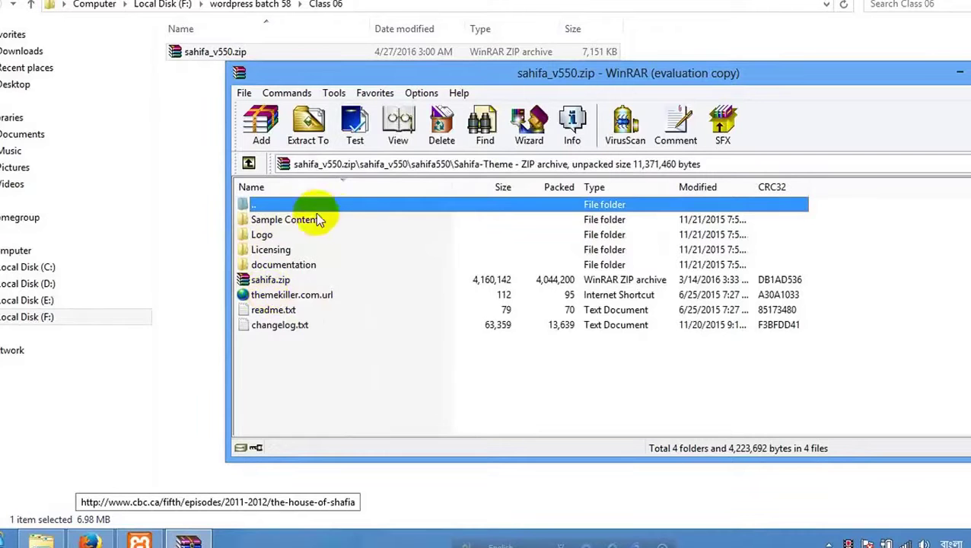
Open the nested sahifa.zip, review its theme files including style.css, and return to its top level.
left_click(275, 282)
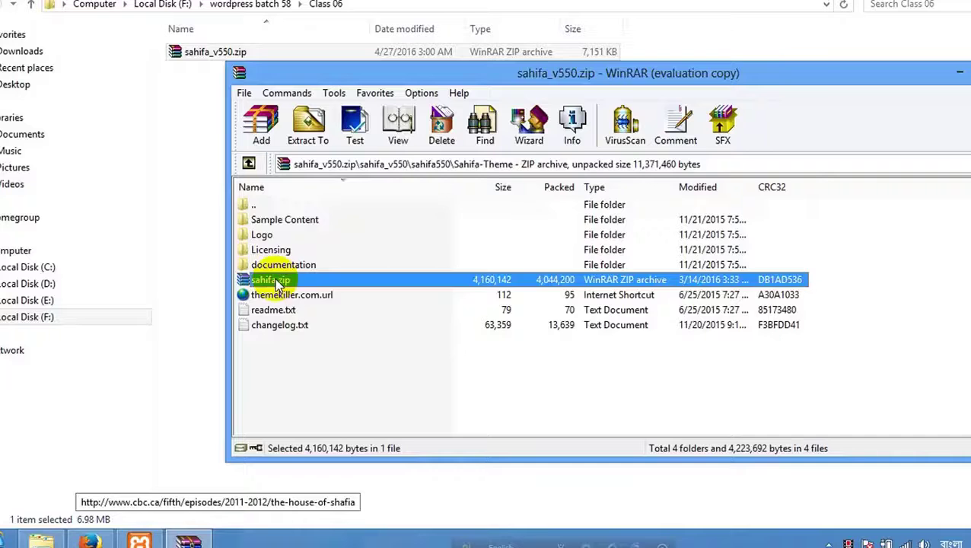
double_click(275, 282)
double_click(291, 221)
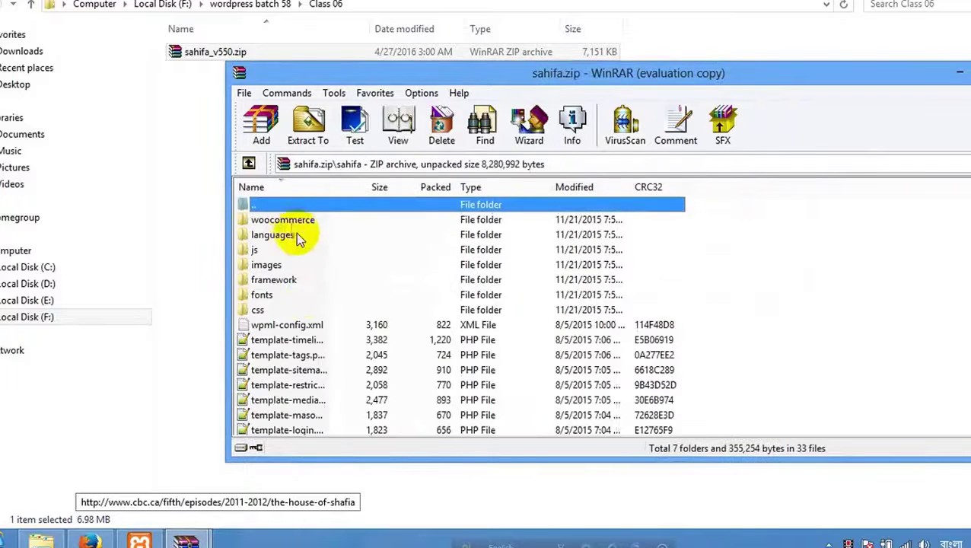
scroll(312, 301, "down", 8)
scroll(318, 300, "down", 1)
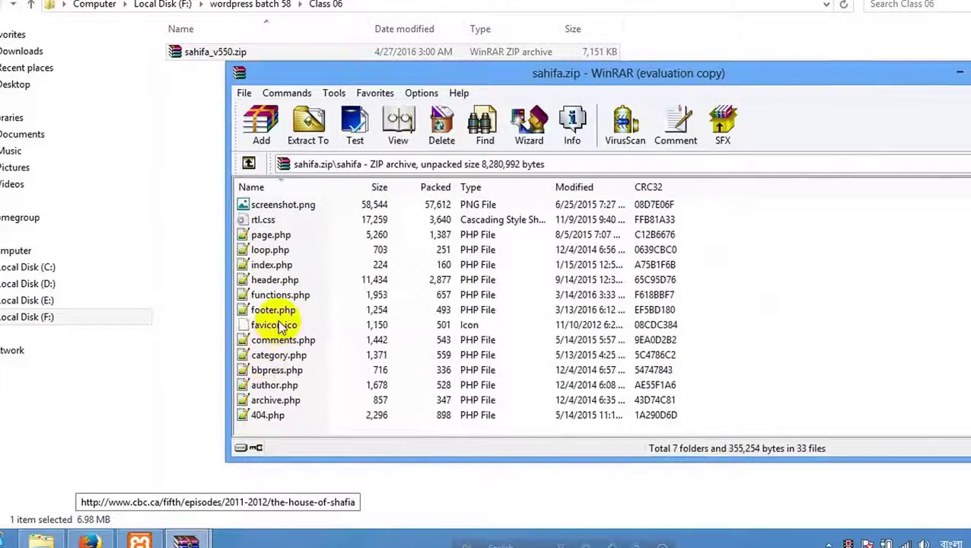
scroll(262, 304, "up", 3)
left_click(280, 257)
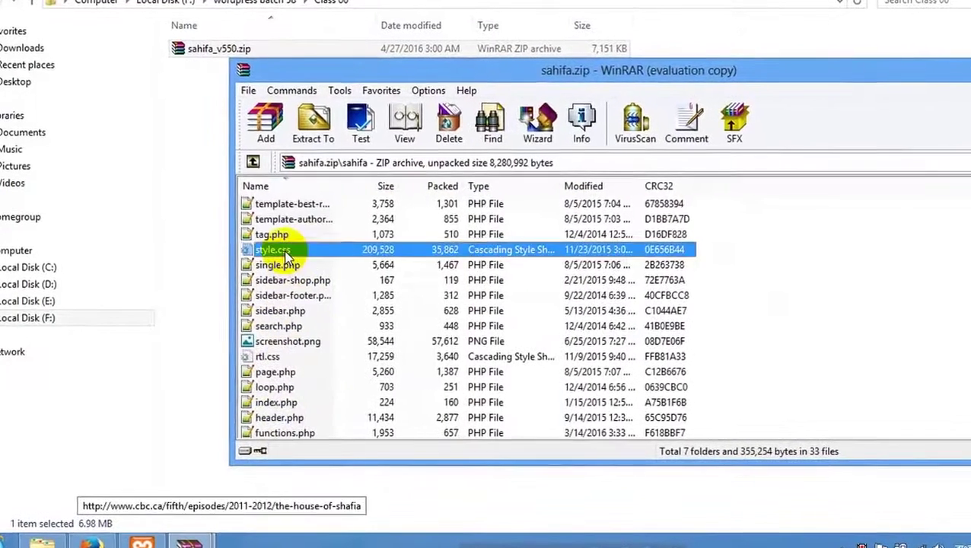
scroll(288, 261, "up", 4)
scroll(315, 270, "down", 3)
scroll(317, 270, "down", 4)
scroll(318, 263, "up", 7)
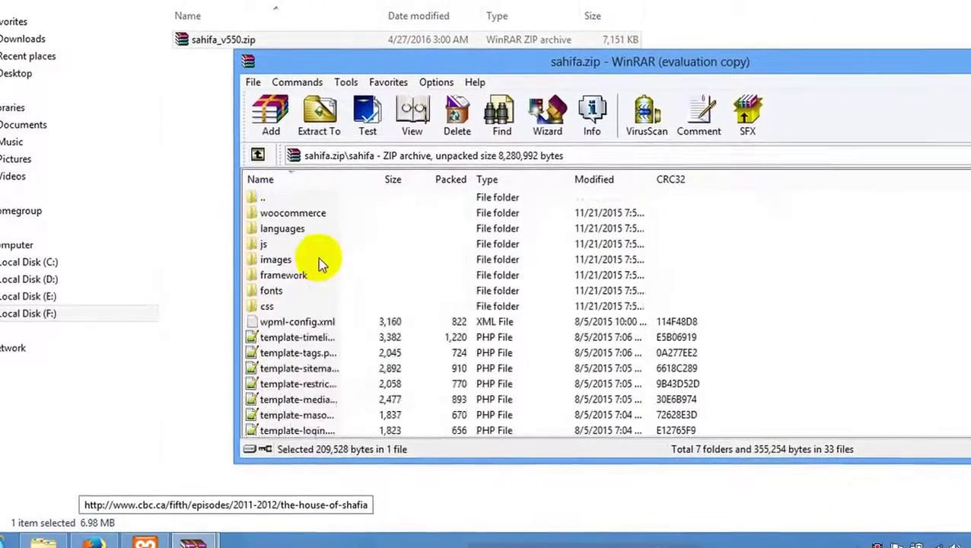
left_click(258, 155)
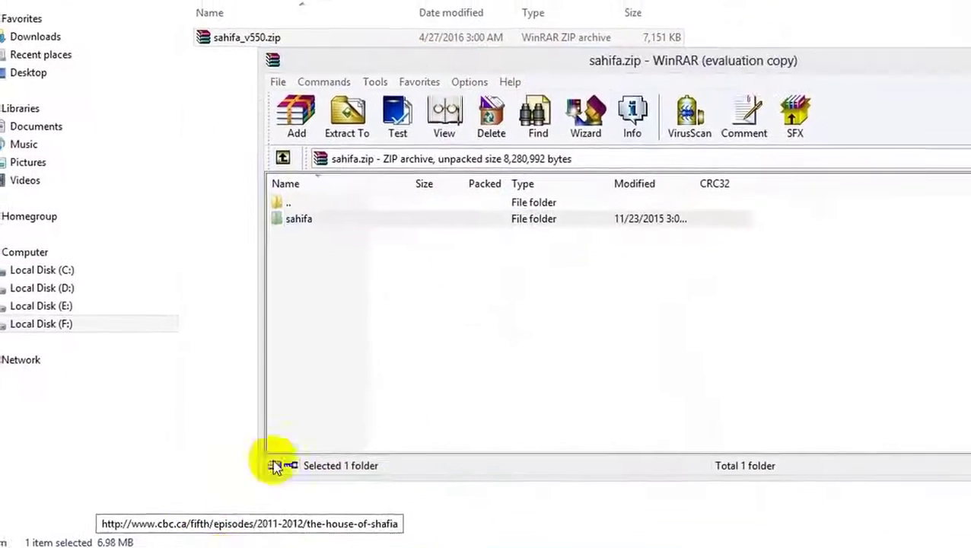
Browse sahifa_v550.zip's Sample Content, Logo and Licensing folders, ending in documentation.
mouse_move(198, 542)
mouse_move(121, 457)
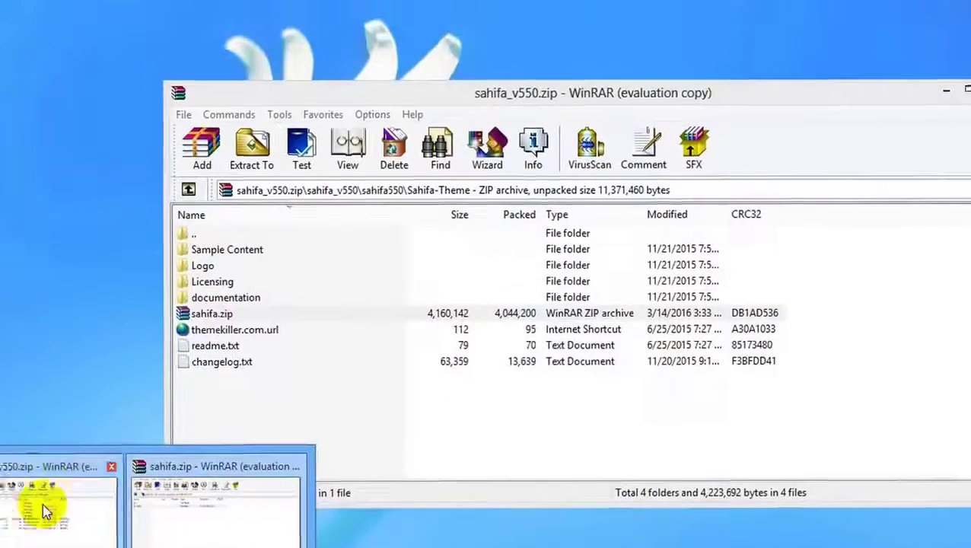
left_click(43, 503)
double_click(227, 249)
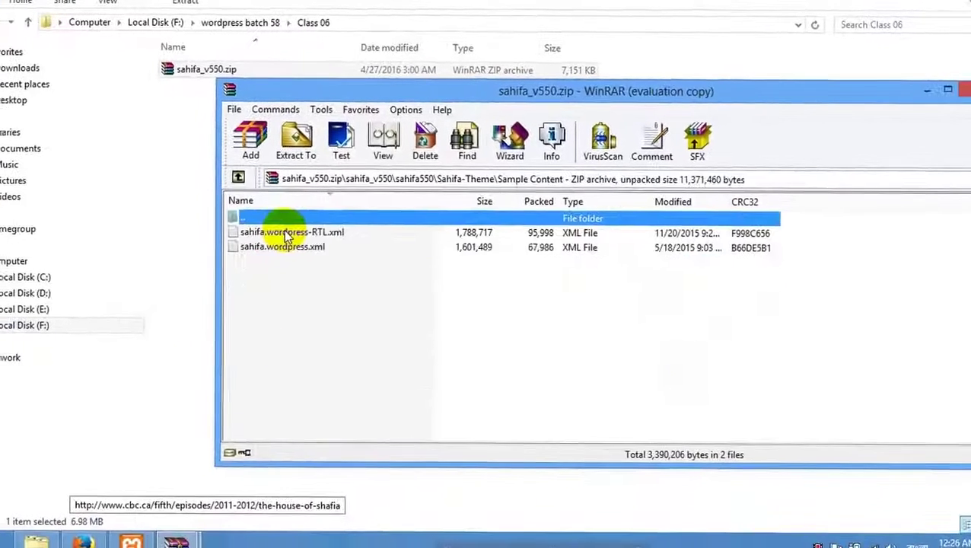
left_click(238, 176)
left_click(275, 248)
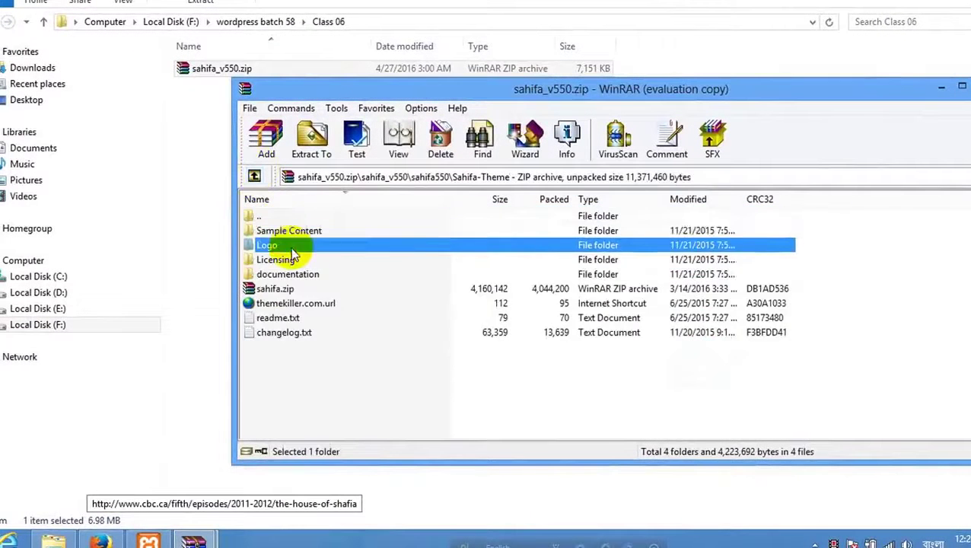
double_click(292, 248)
double_click(266, 216)
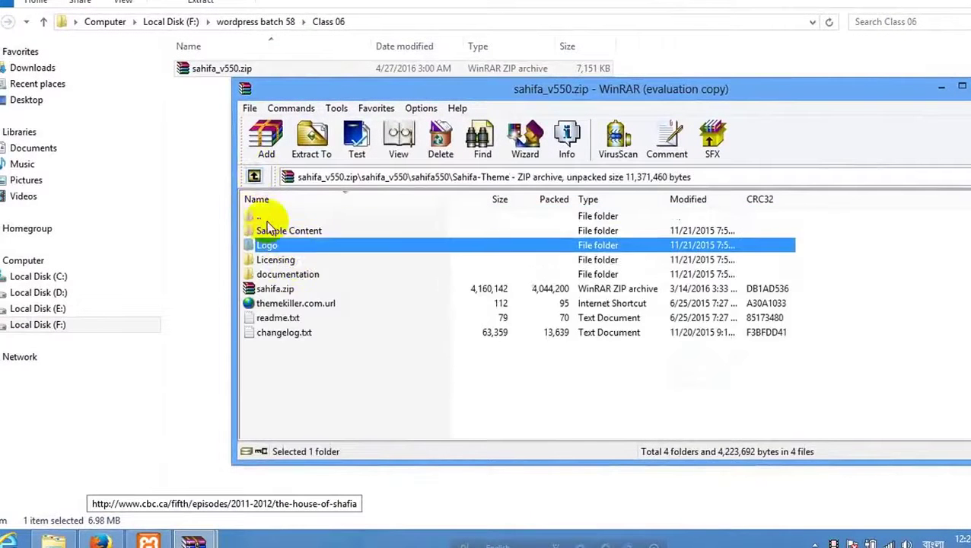
double_click(276, 260)
left_click(256, 177)
double_click(295, 275)
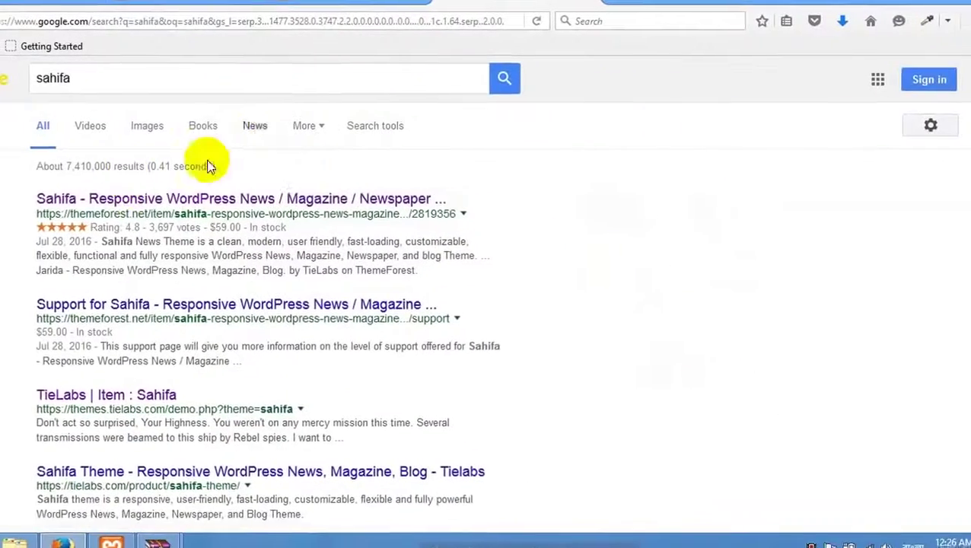
Open the Sahifa ThemeForest result and launch its Live Preview in a new tab.
left_click(158, 200)
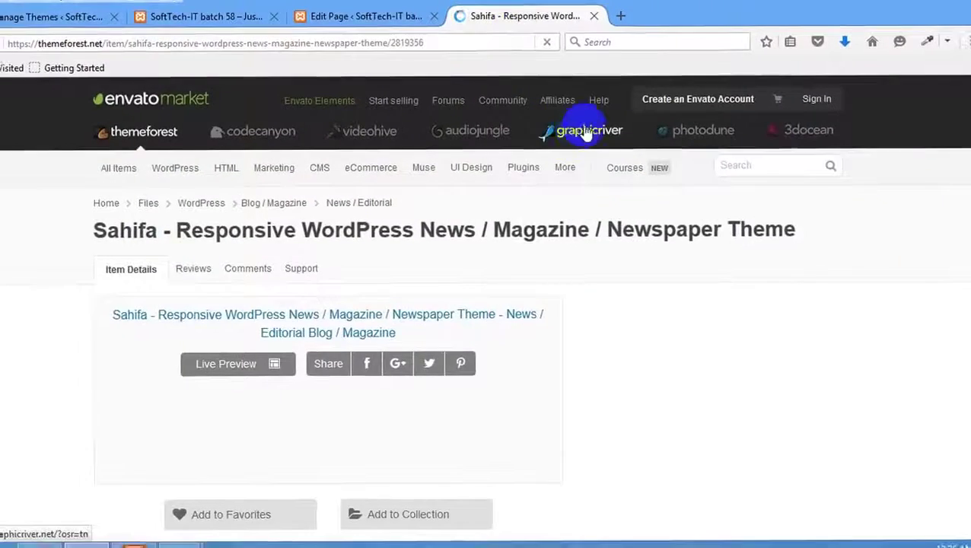
scroll(391, 310, "down", 4)
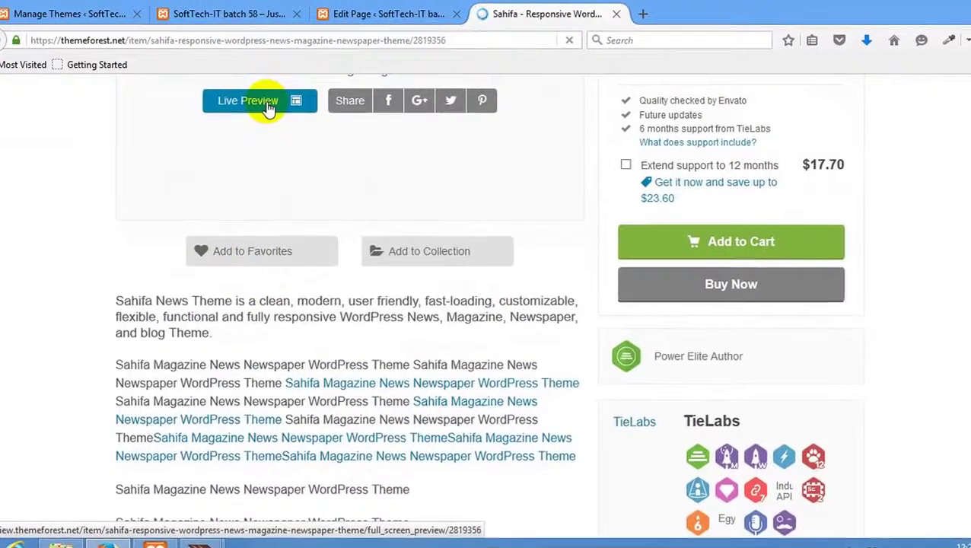
left_click(270, 108)
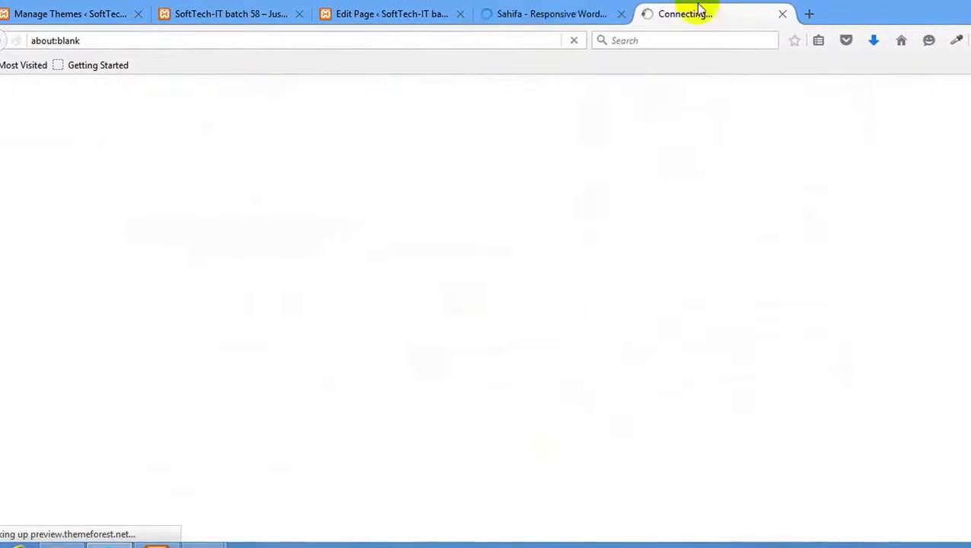
Check the product page and loading preview tabs, then return to the WordPress page editor.
left_click(578, 19)
left_click(720, 19)
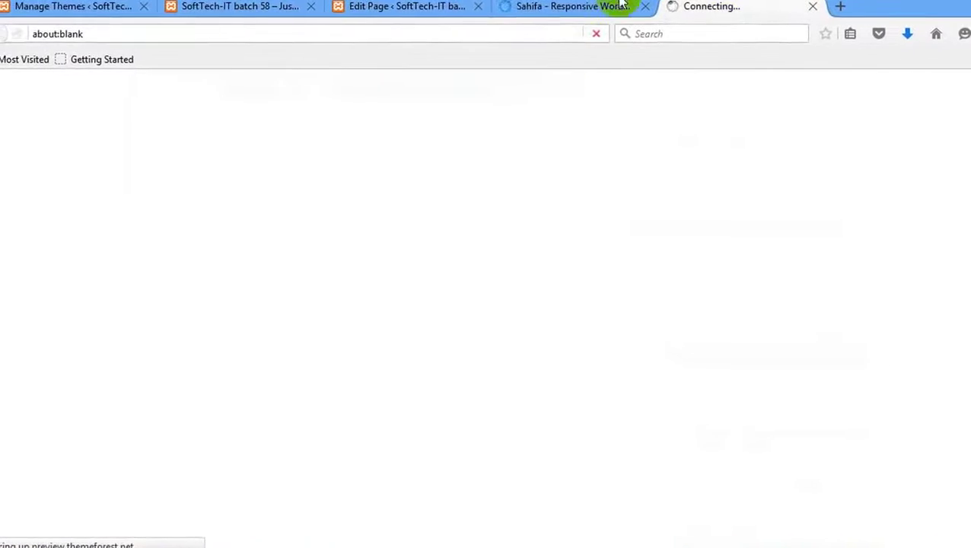
left_click(522, 9)
left_click(647, 15)
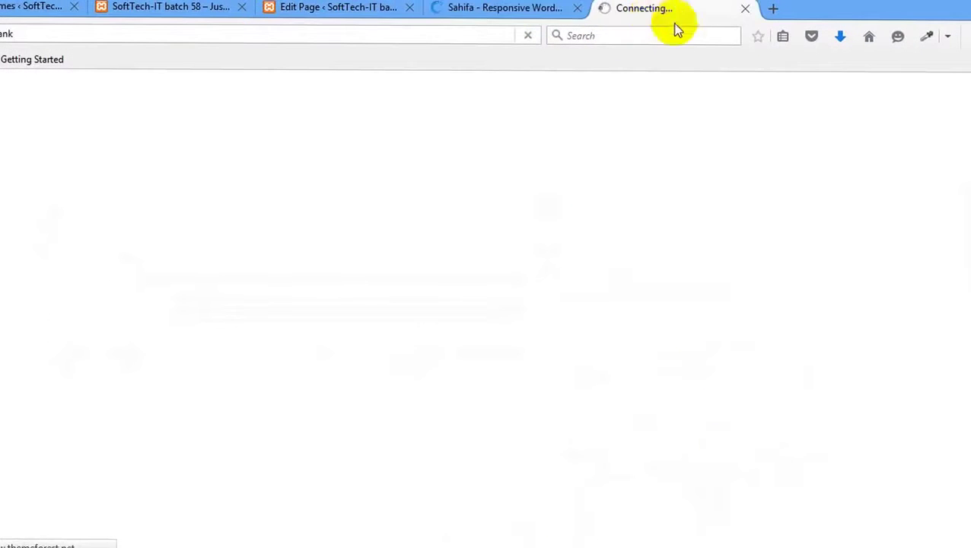
left_click(502, 10)
left_click(314, 10)
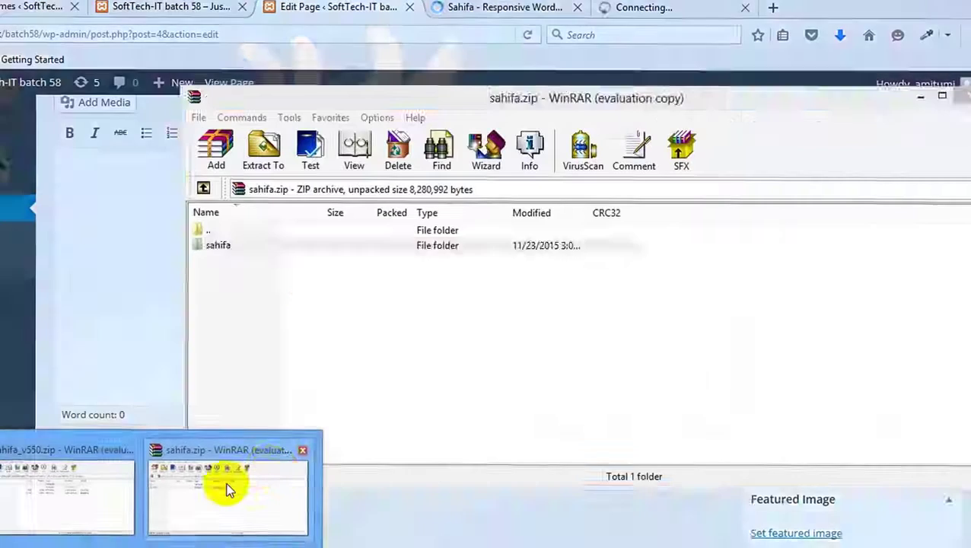
Look inside the sahifa folder in the sahifa.zip archive, then return to its top level.
left_click(227, 488)
left_click(229, 247)
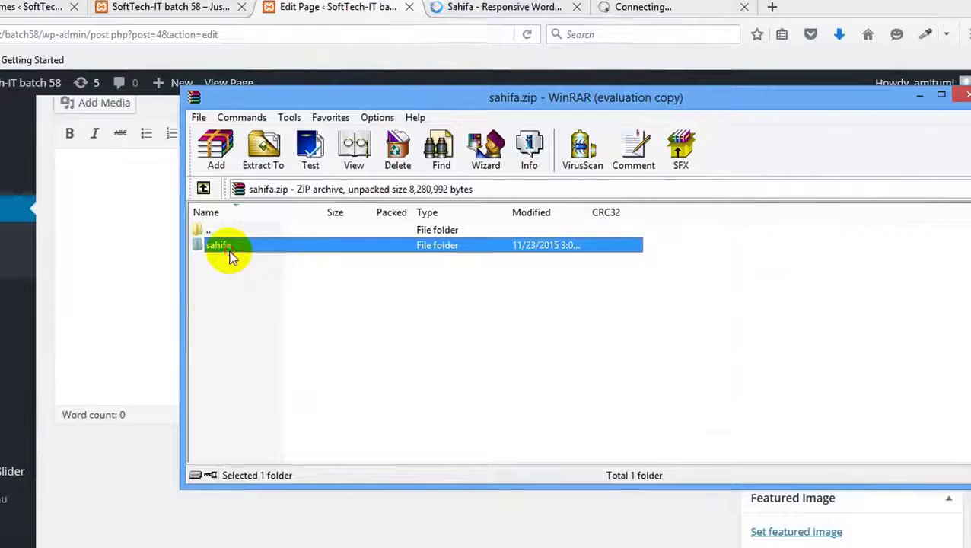
double_click(229, 246)
left_click(203, 188)
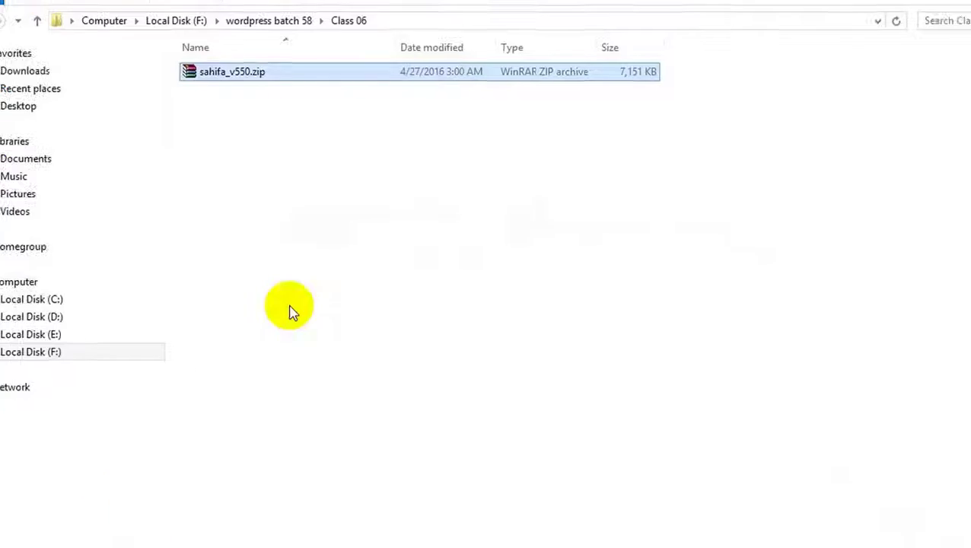
Navigate Explorer to C:\xampp\htdocs\batch58\wp-content\themes.
left_click(46, 299)
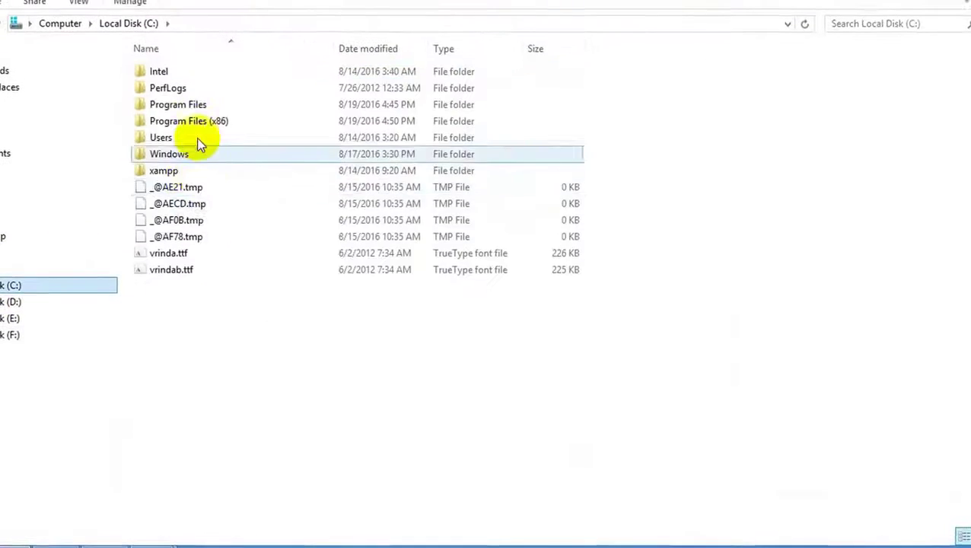
double_click(178, 171)
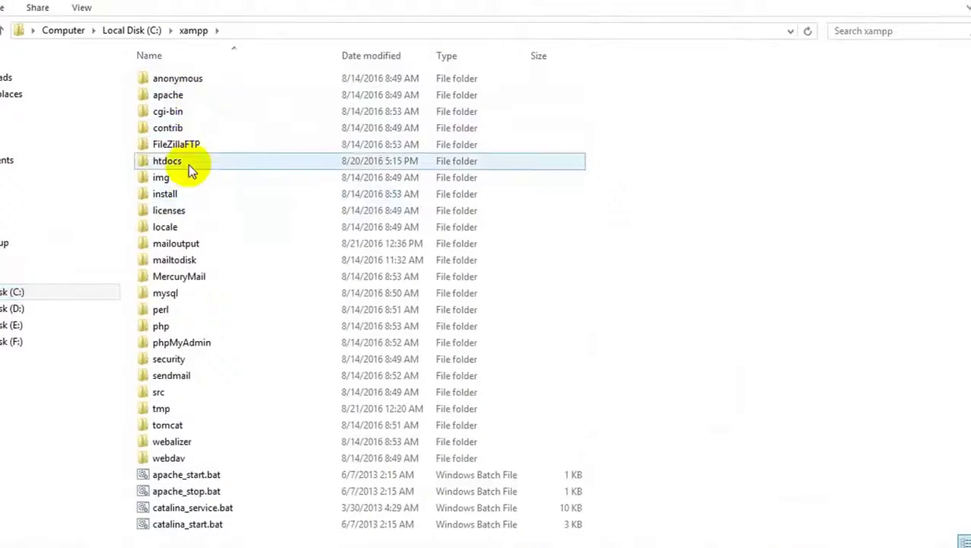
double_click(188, 164)
double_click(197, 193)
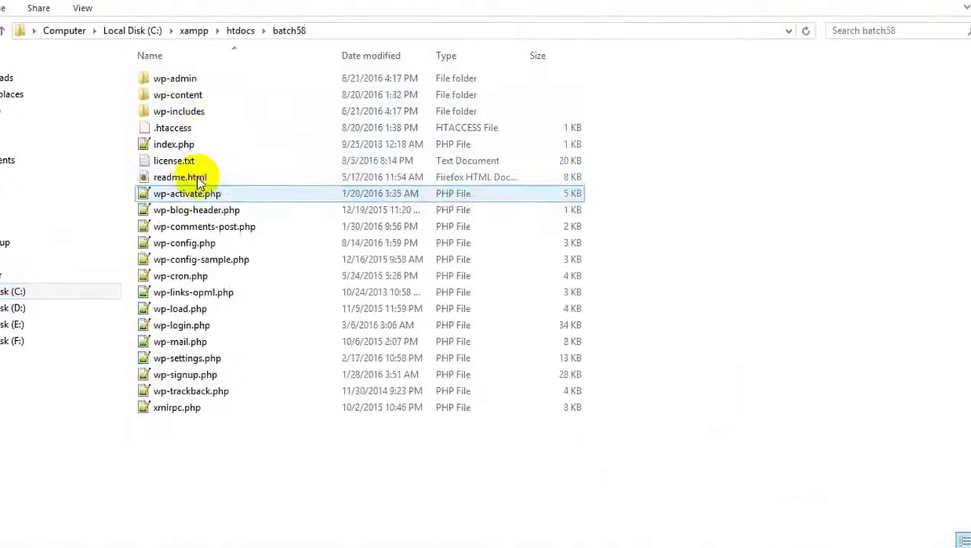
double_click(195, 95)
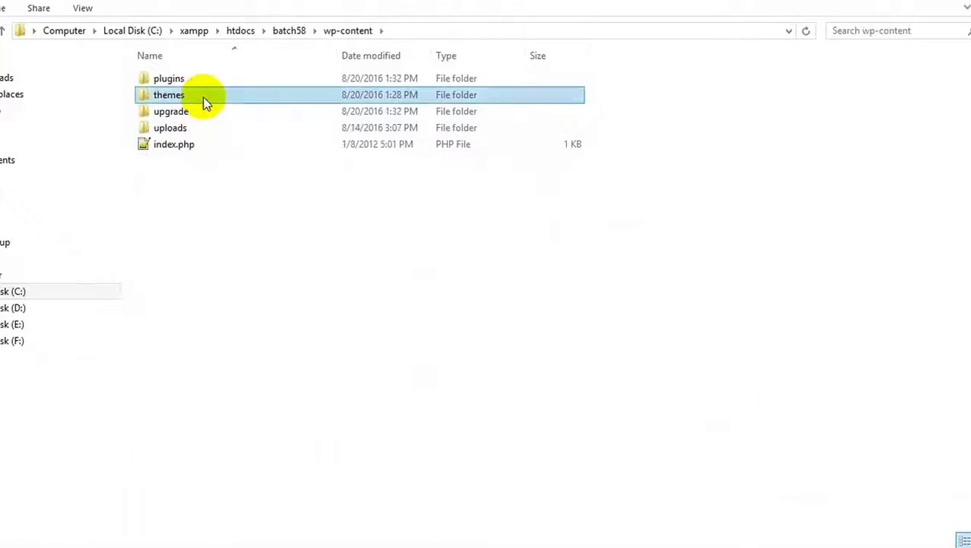
double_click(202, 96)
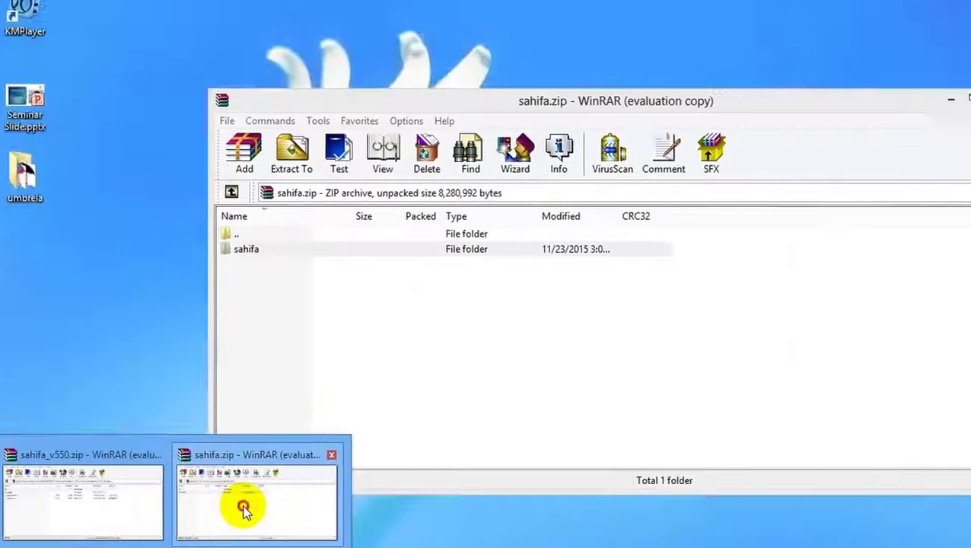
Drag the sahifa folder from sahifa.zip into the batch58 themes folder, then close WinRAR.
left_click(245, 512)
left_click(304, 251)
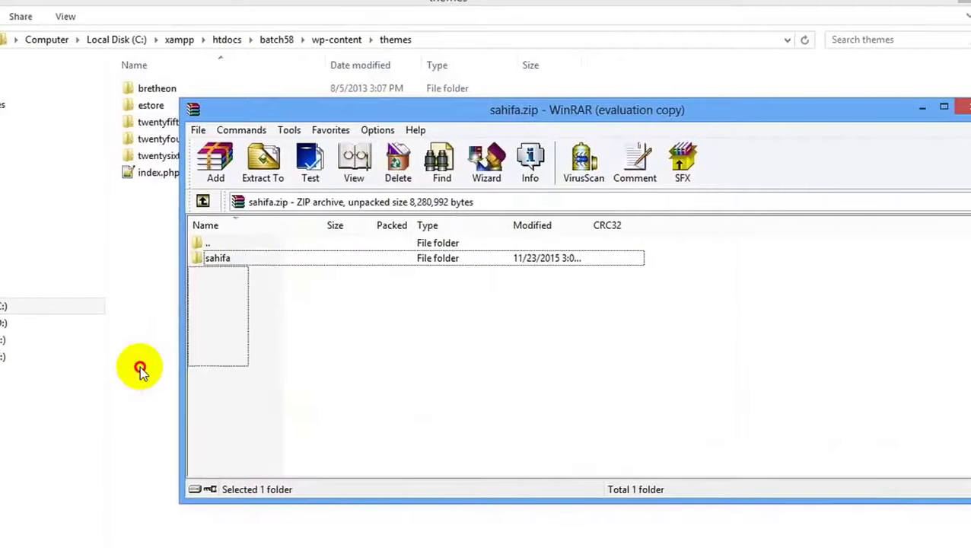
left_click_drag(221, 258, 165, 383)
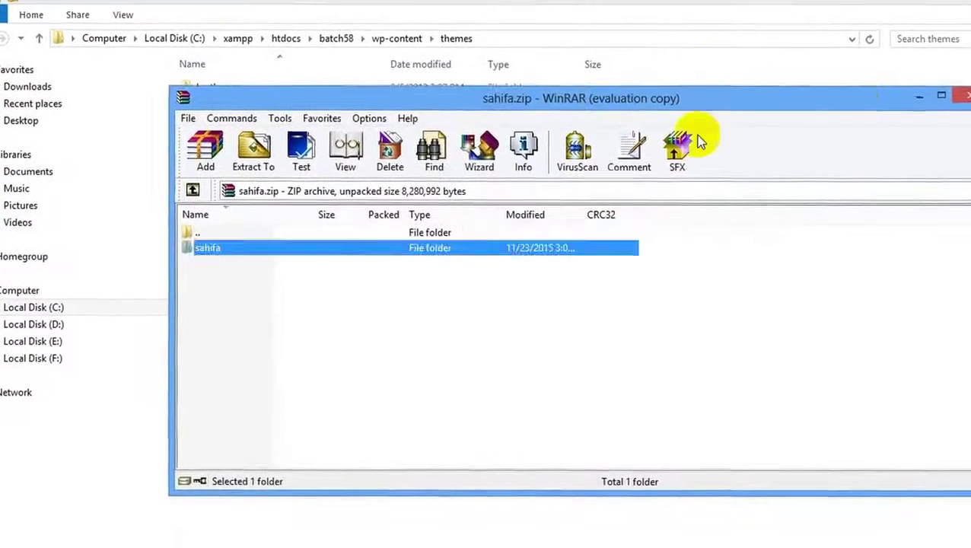
left_click(707, 27)
Reload the WordPress Manage Themes page, then view the timed-out Sahifa preview tab.
key("alt+Tab")
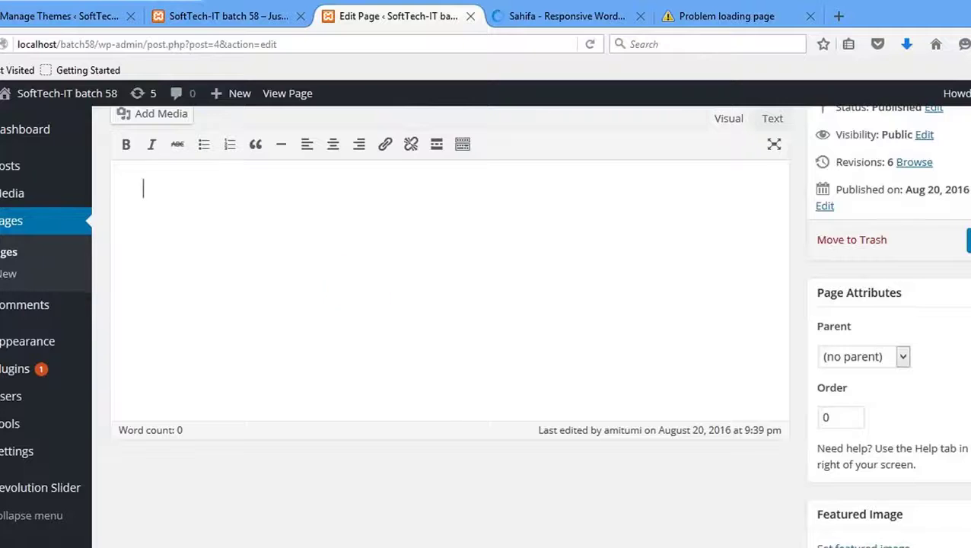
scroll(348, 115, "up", 3)
left_click(73, 15)
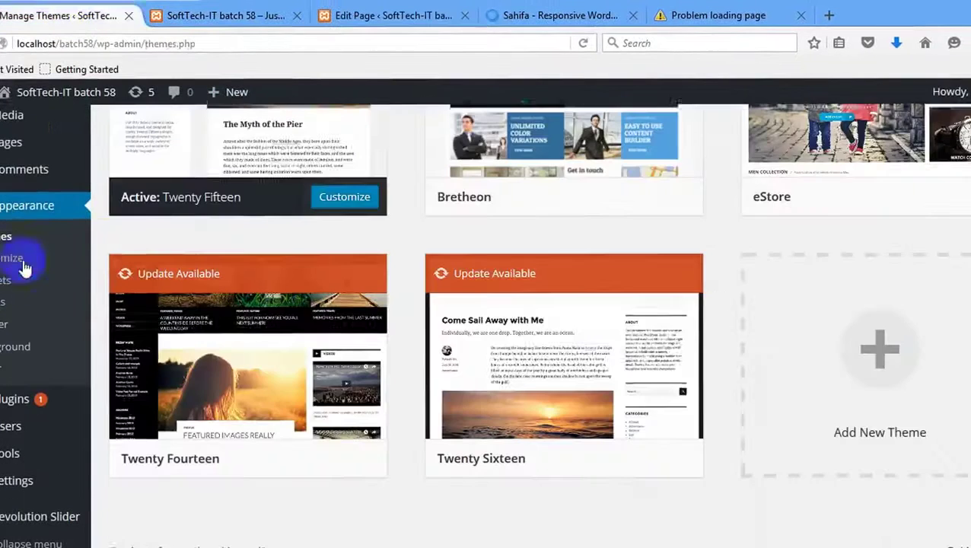
scroll(68, 259, "up", 3)
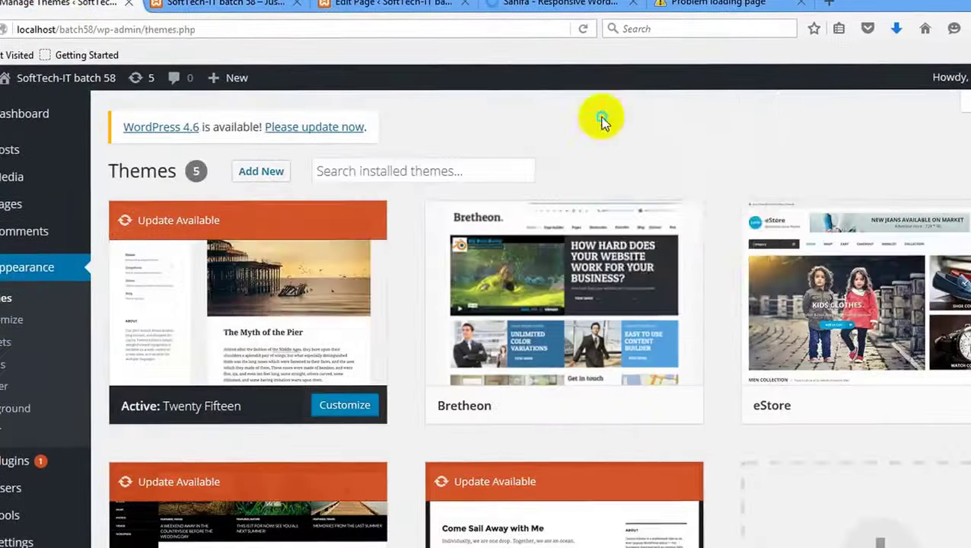
right_click(621, 136)
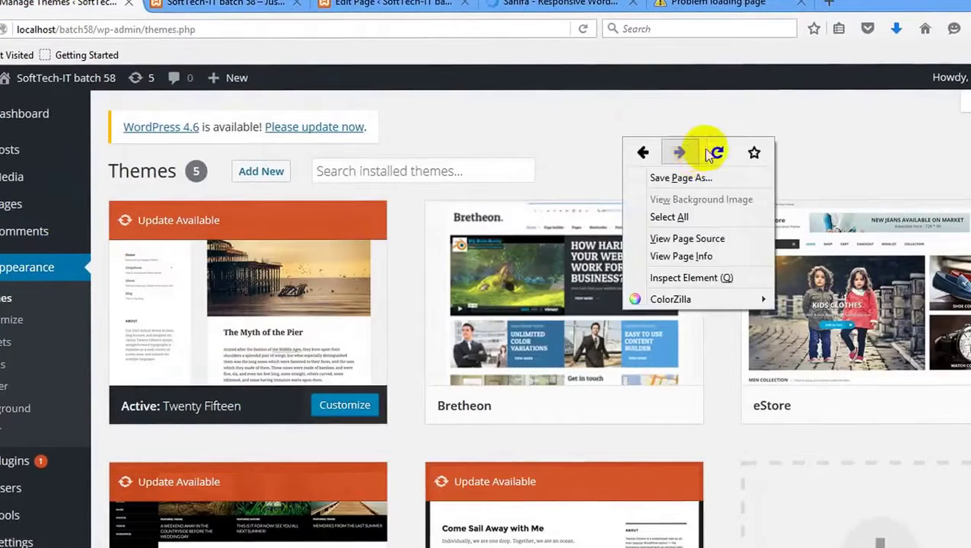
left_click(720, 150)
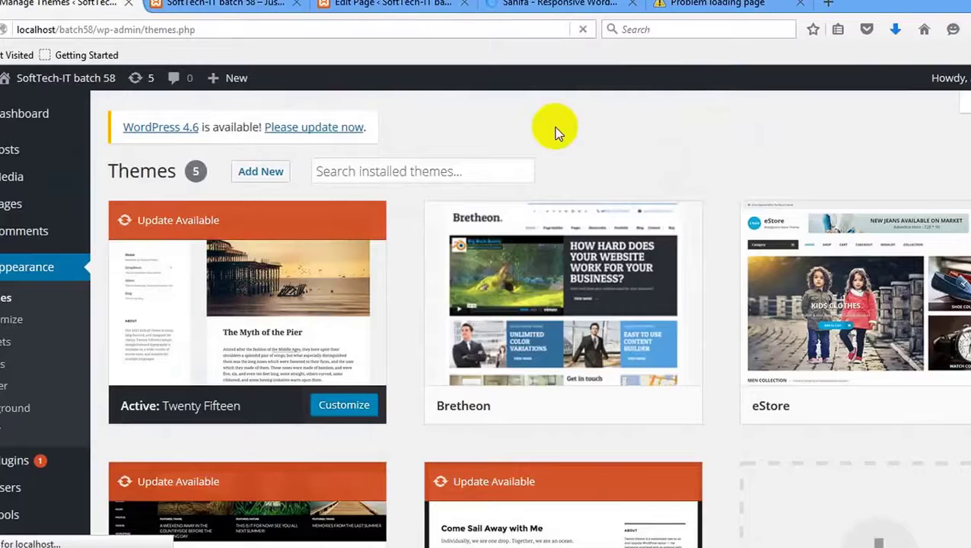
left_click(683, 6)
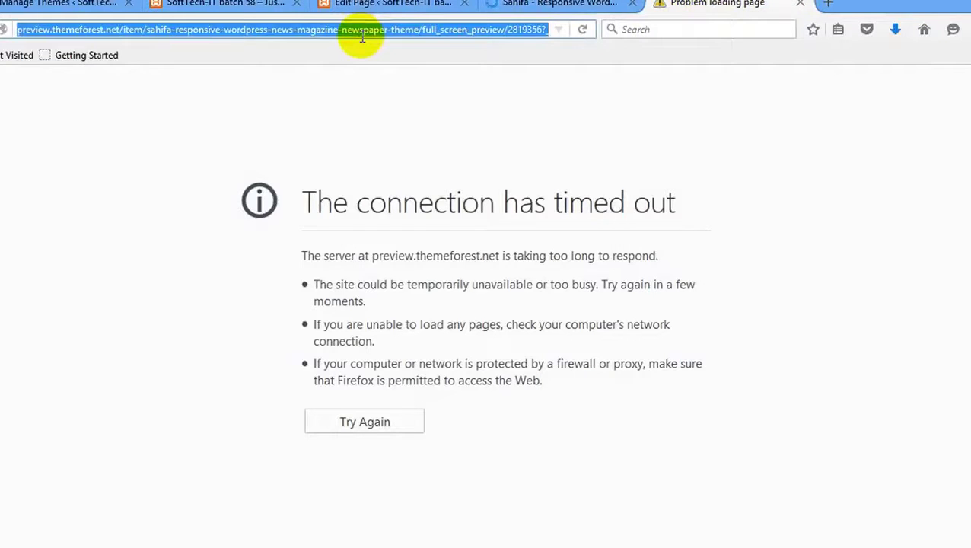
Retry the Sahifa preview address and check the product, preview and Themes tabs.
key("Return")
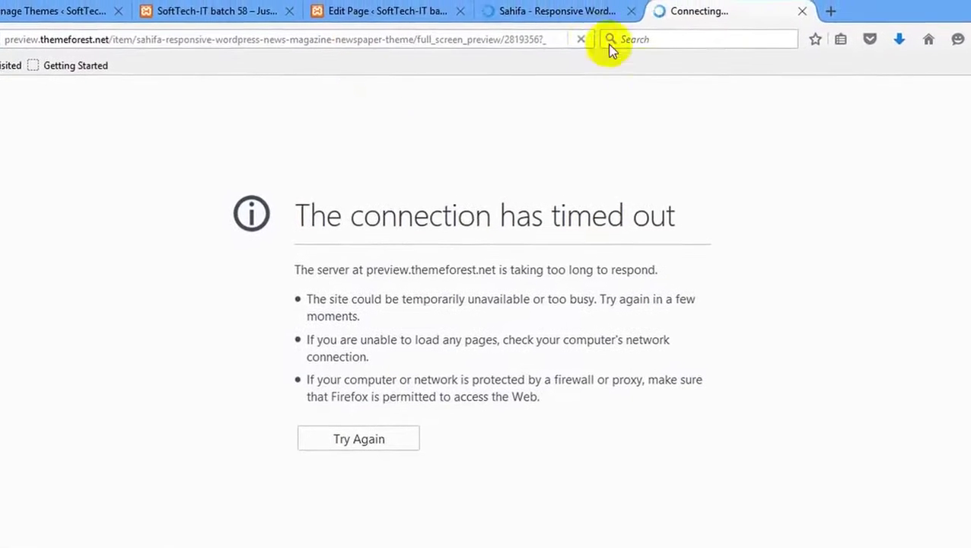
left_click(559, 14)
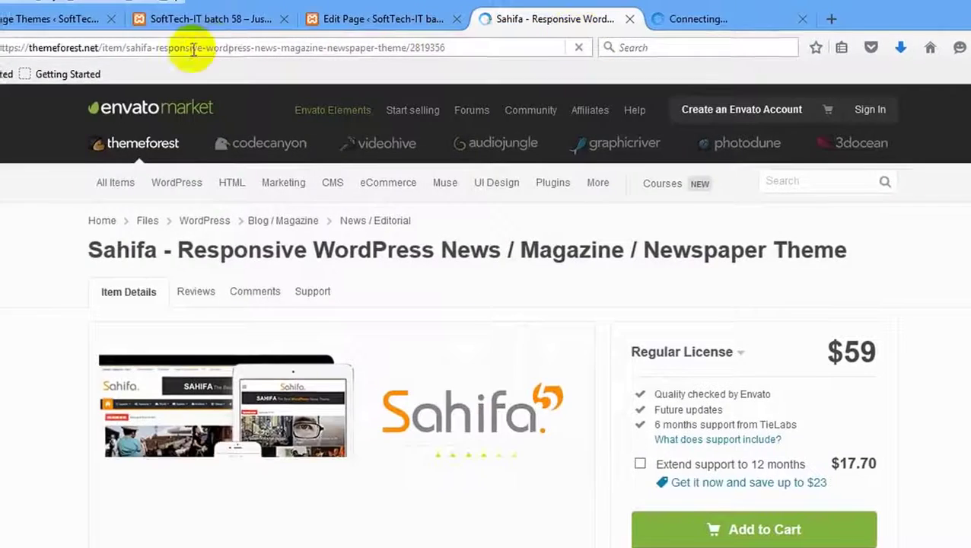
left_click(46, 18)
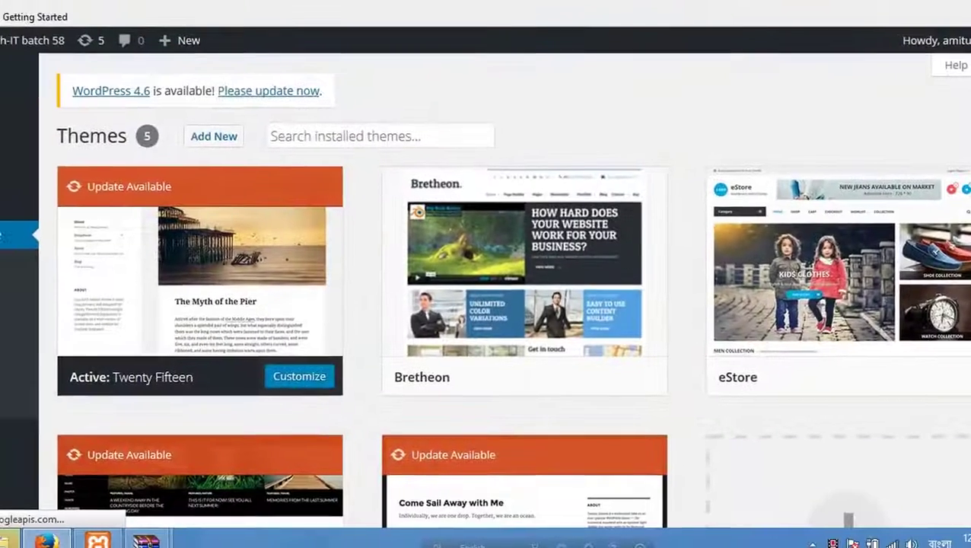
left_click(576, 1)
left_click(738, 1)
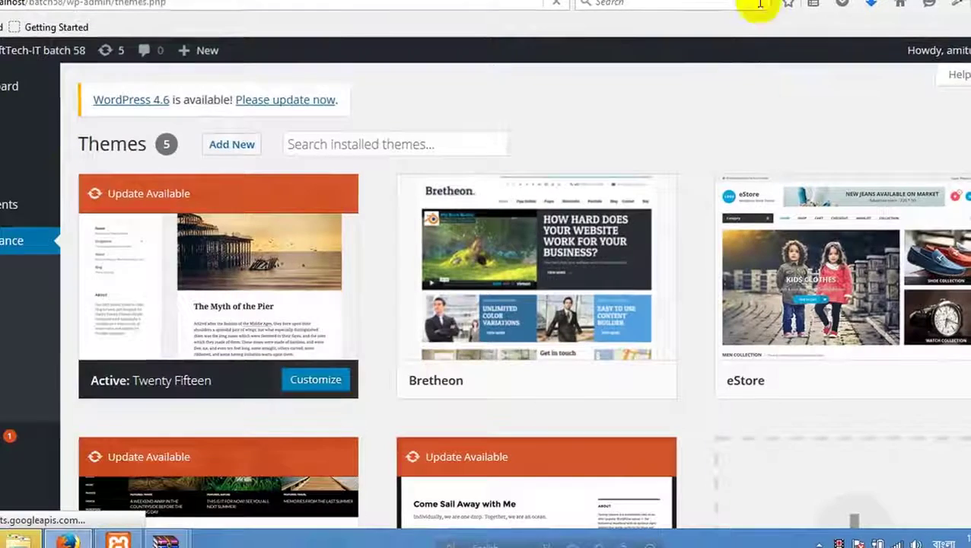
left_click(682, 2)
left_click(481, 4)
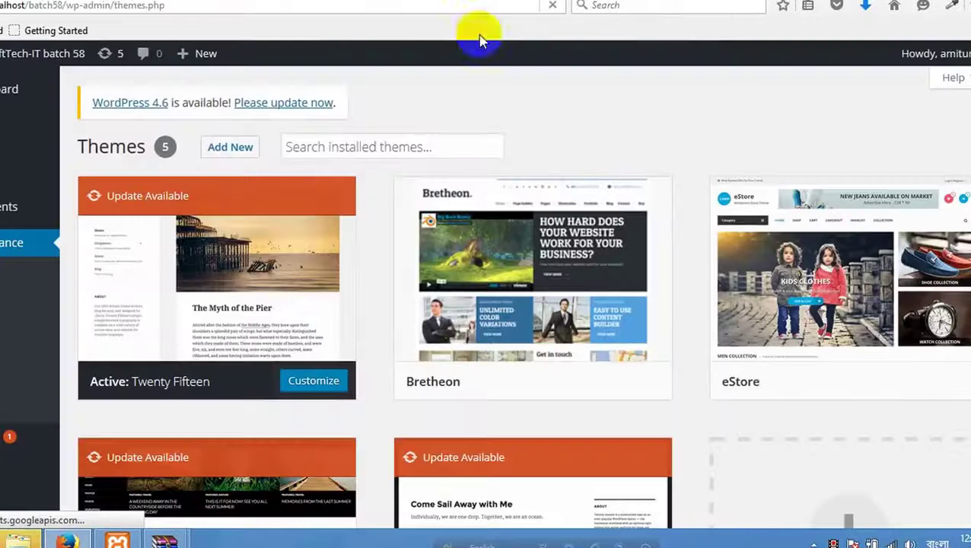
Recheck the timed-out preview and Wi-Fi, then return to the Themes page listing six themes.
left_click(690, 1)
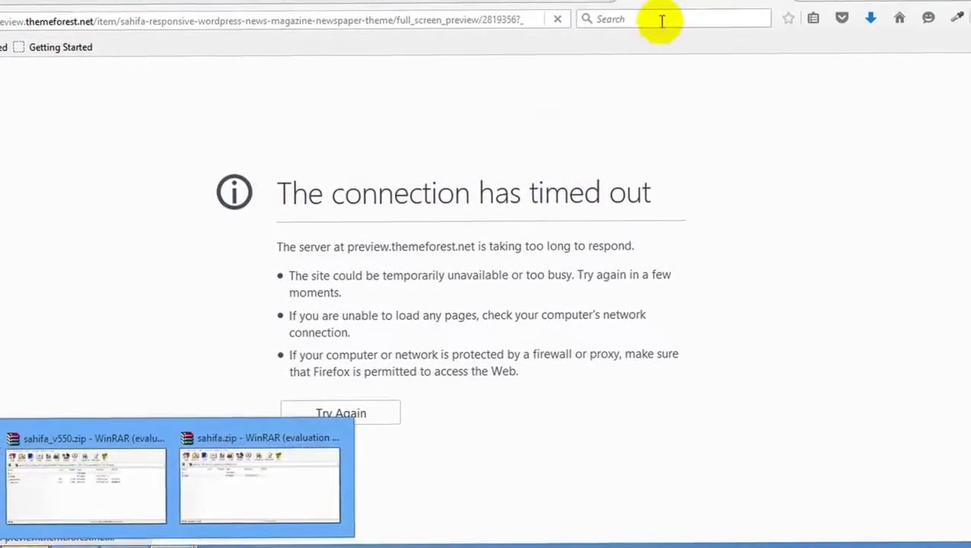
left_click(553, 2)
left_click(632, 3)
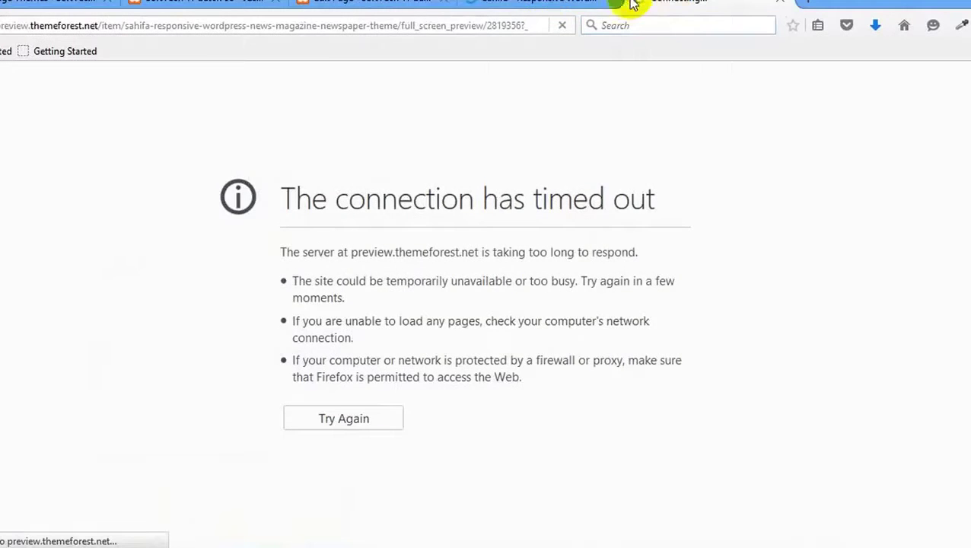
left_click(49, 8)
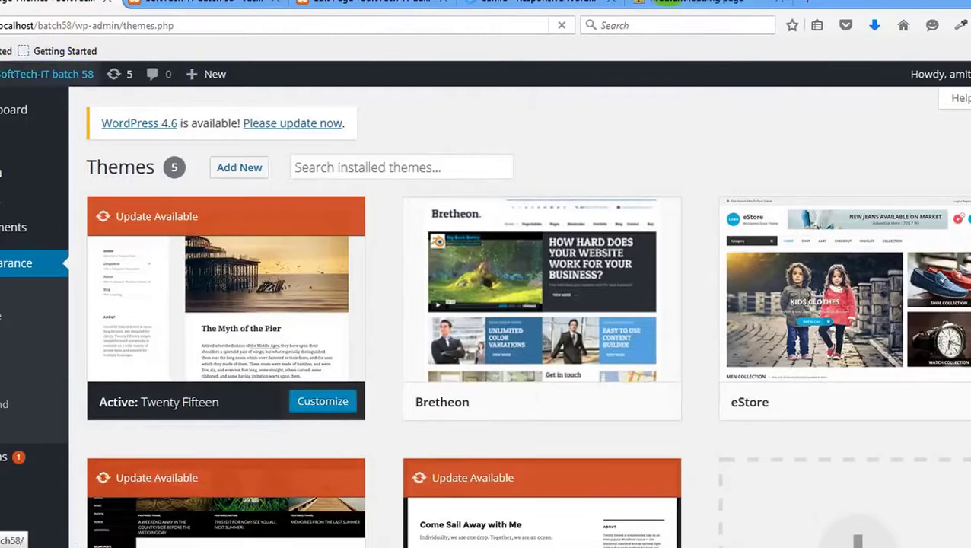
left_click(498, 12)
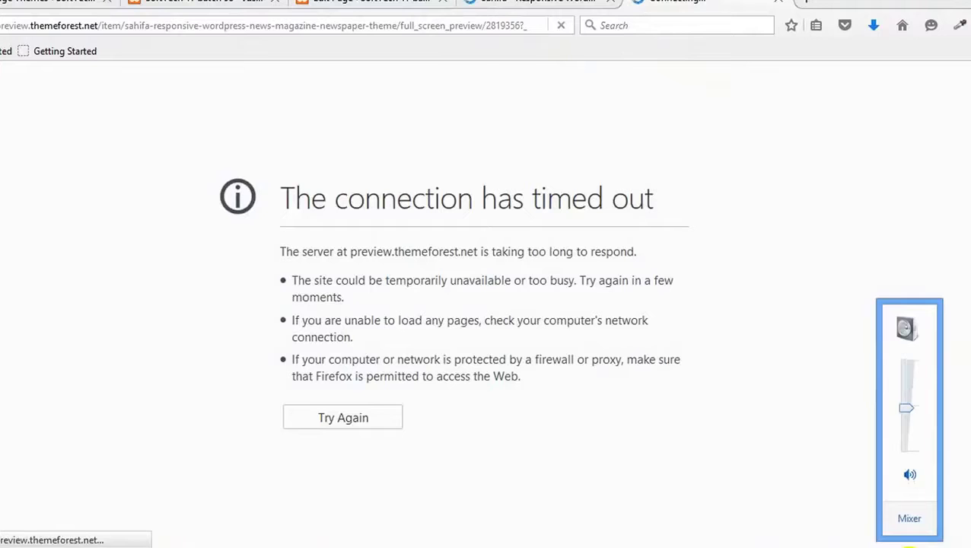
left_click(905, 544)
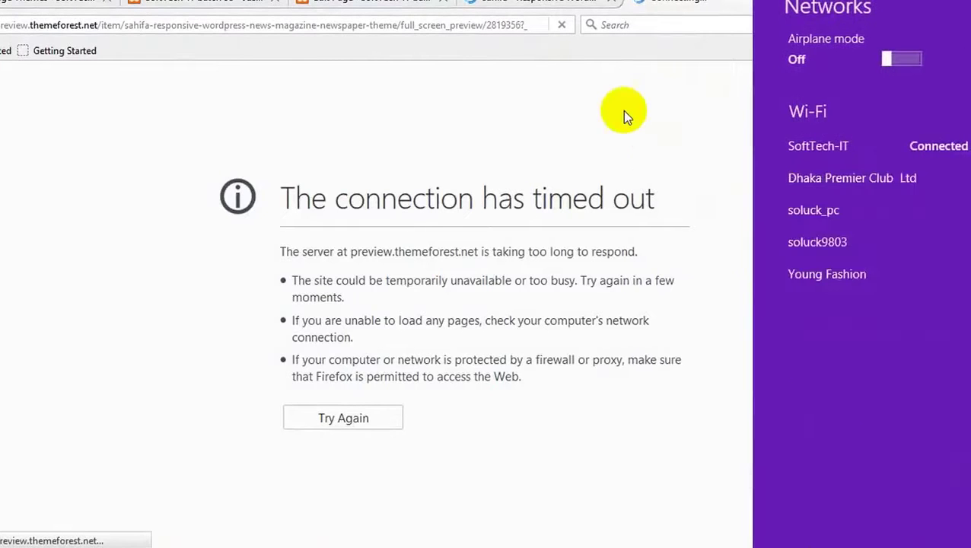
left_click(418, 11)
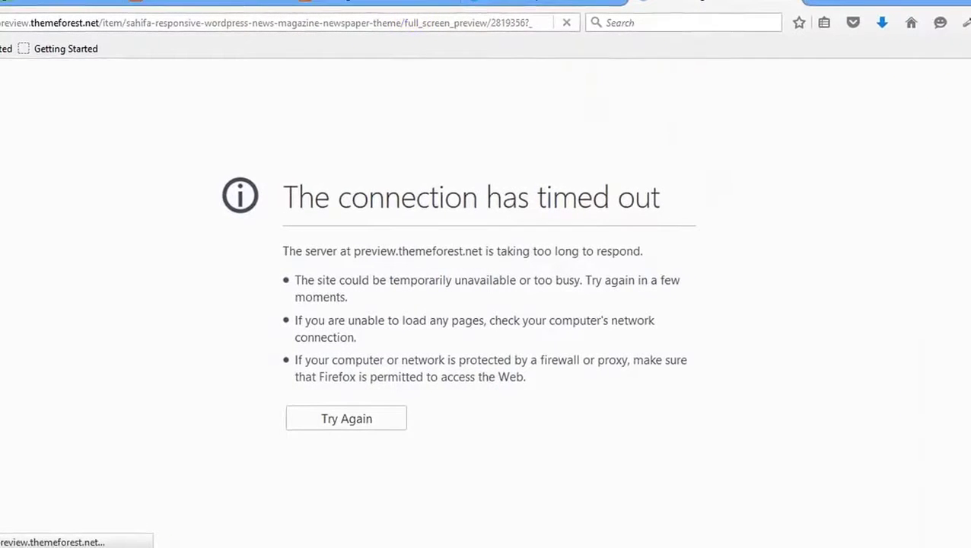
left_click(48, 6)
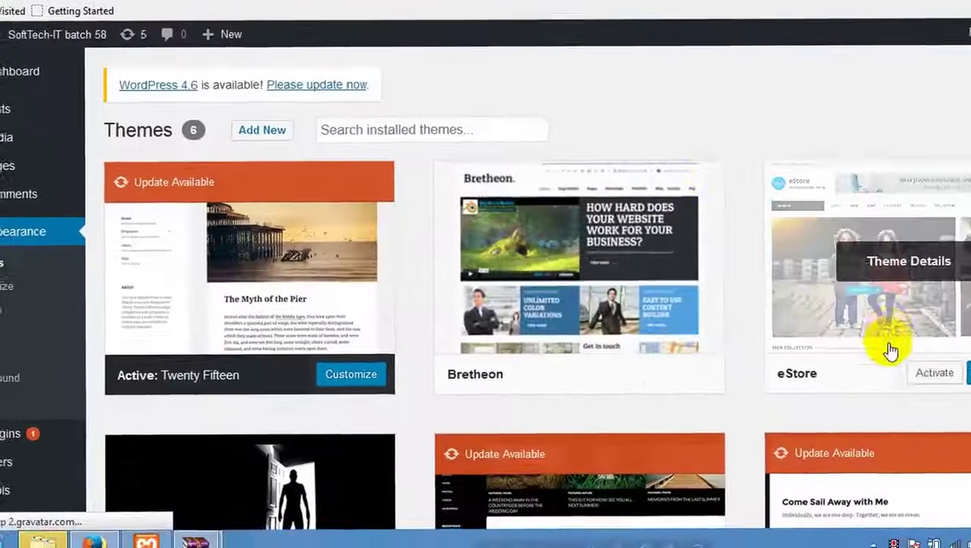
scroll(770, 379, "down", 5)
scroll(196, 269, "up", 2)
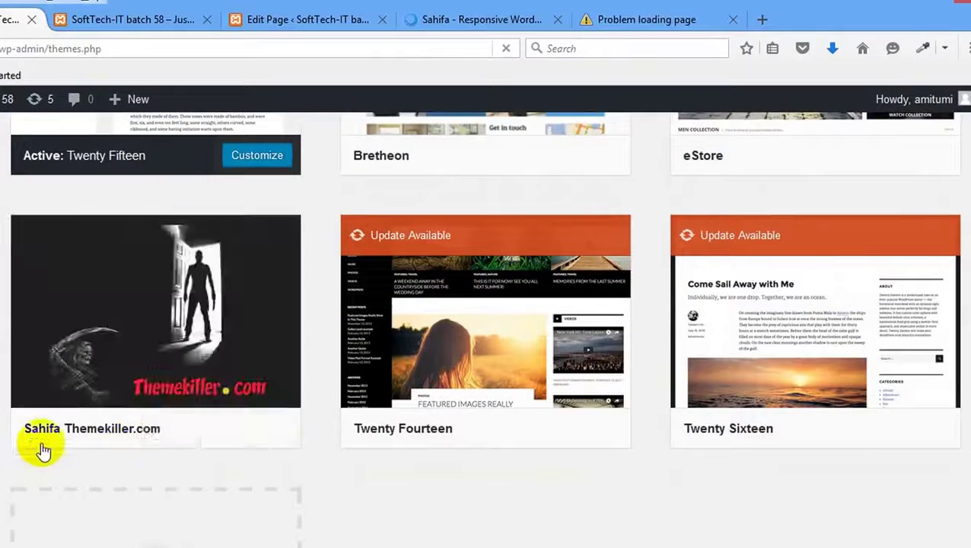
mouse_move(23, 432)
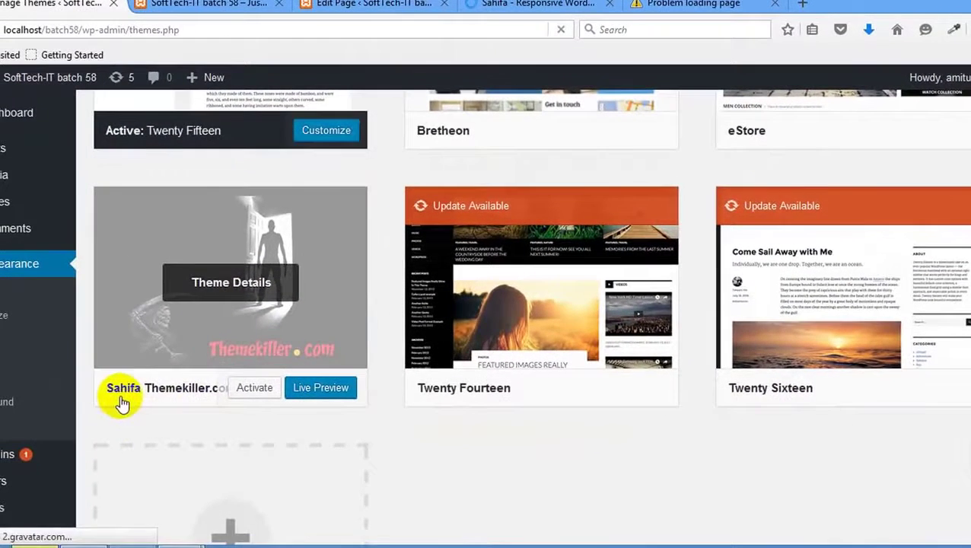
left_click(247, 389)
scroll(259, 350, "down", 5)
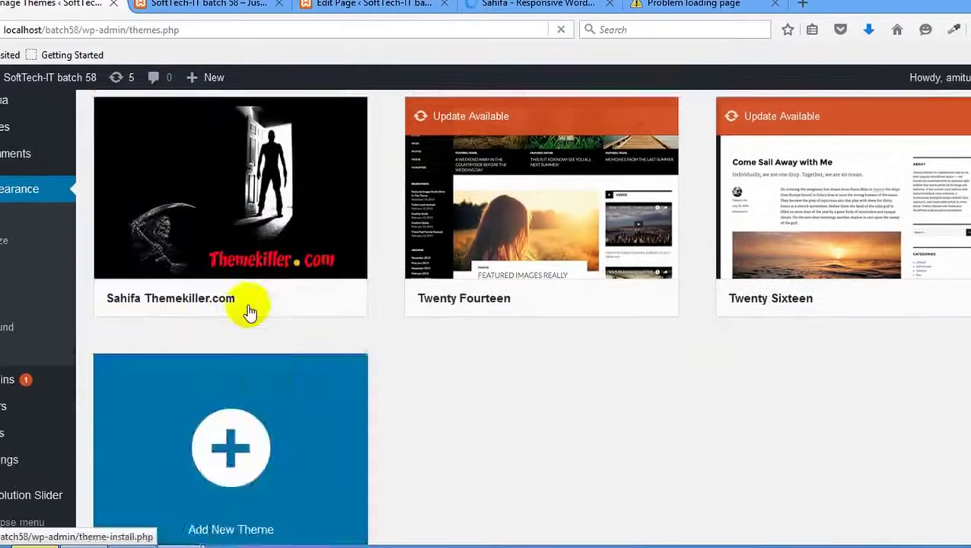
scroll(4, 425, "down", 2)
scroll(3, 425, "up", 6)
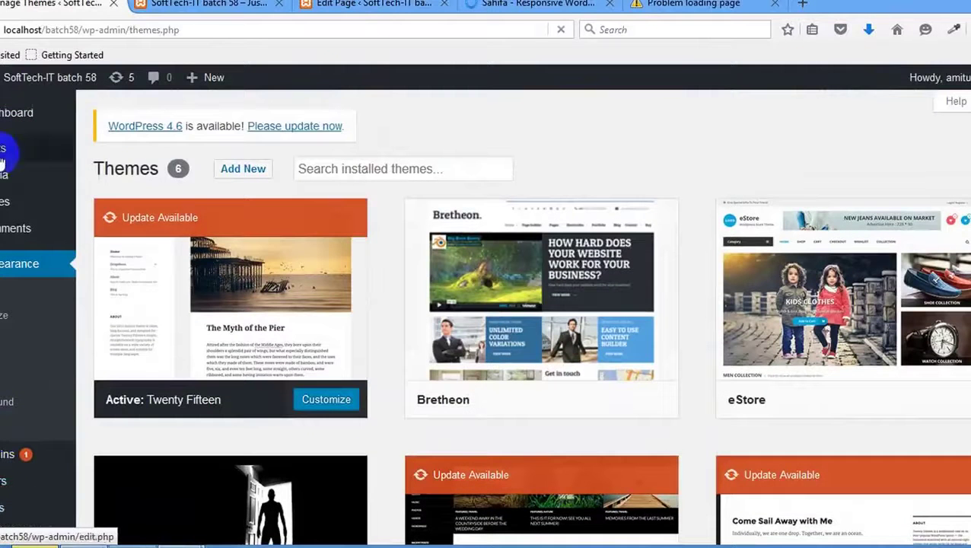
mouse_move(34, 85)
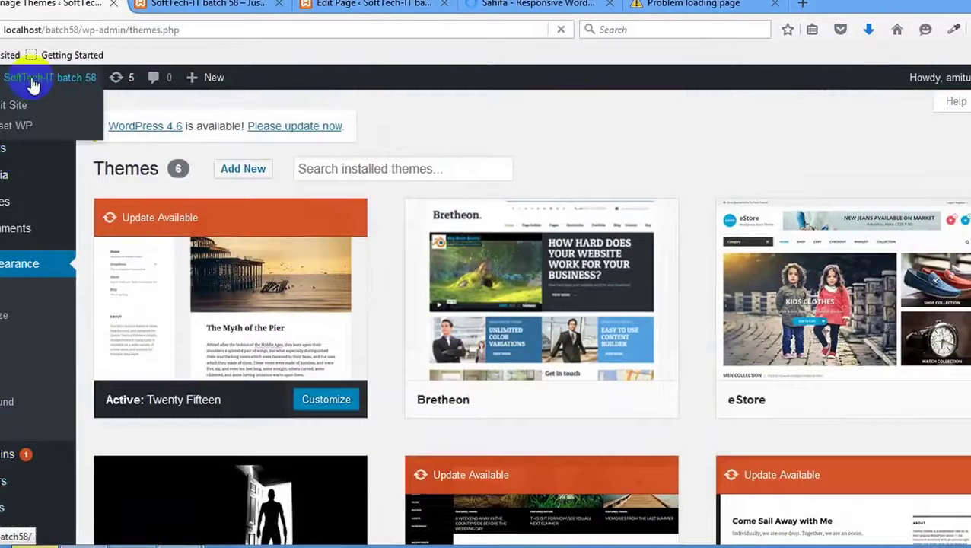
left_click(15, 126)
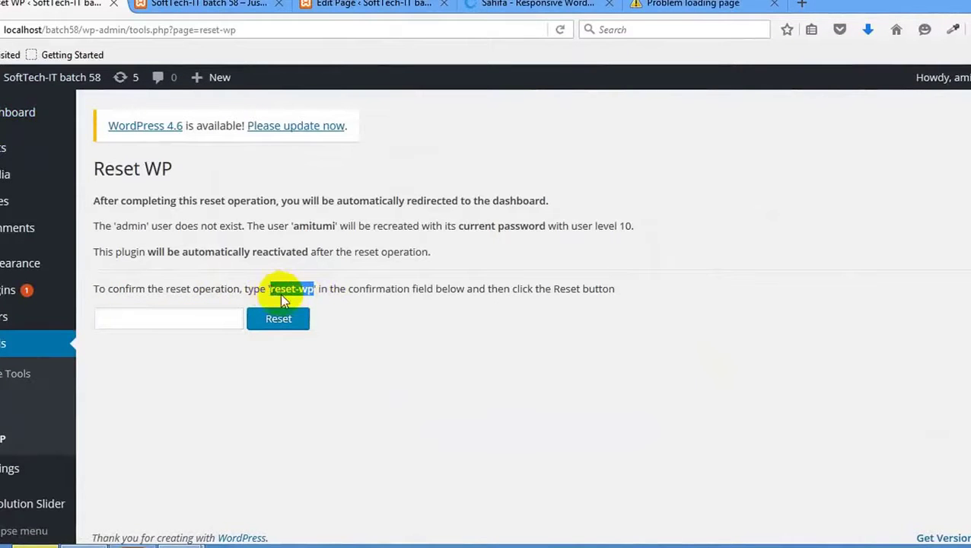
Paste 'reset-wp' into the confirmation field, then run and confirm the WordPress reset.
left_click(151, 320)
type("reset-wp")
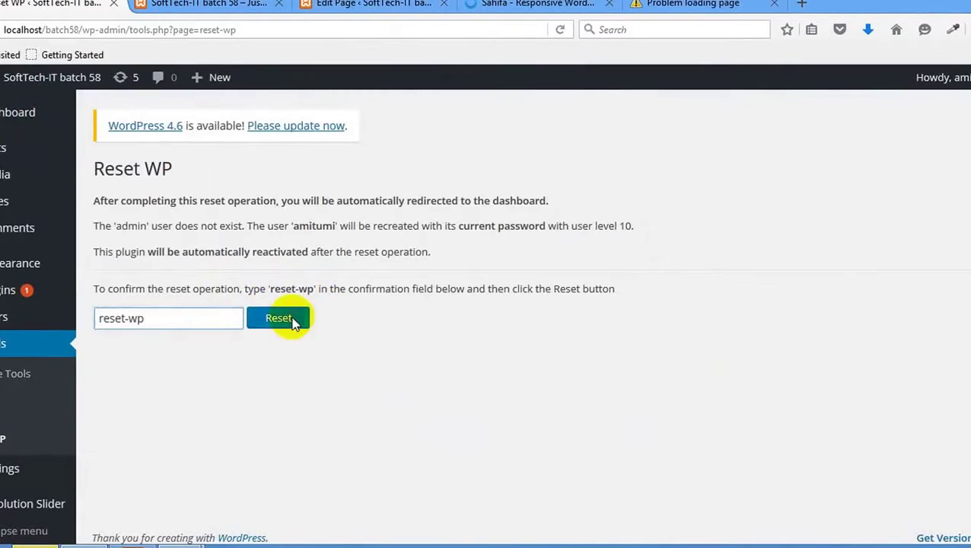
left_click(294, 323)
left_click(527, 330)
left_click(693, 4)
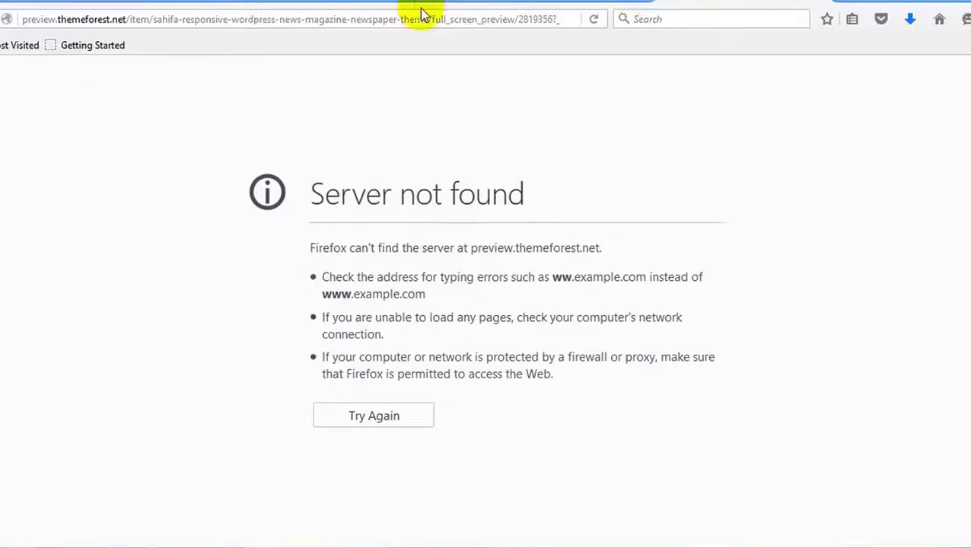
Retry the Sahifa demo preview, reopening Live Preview from the ThemeForest page in a new tab.
left_click(423, 18)
key("Return")
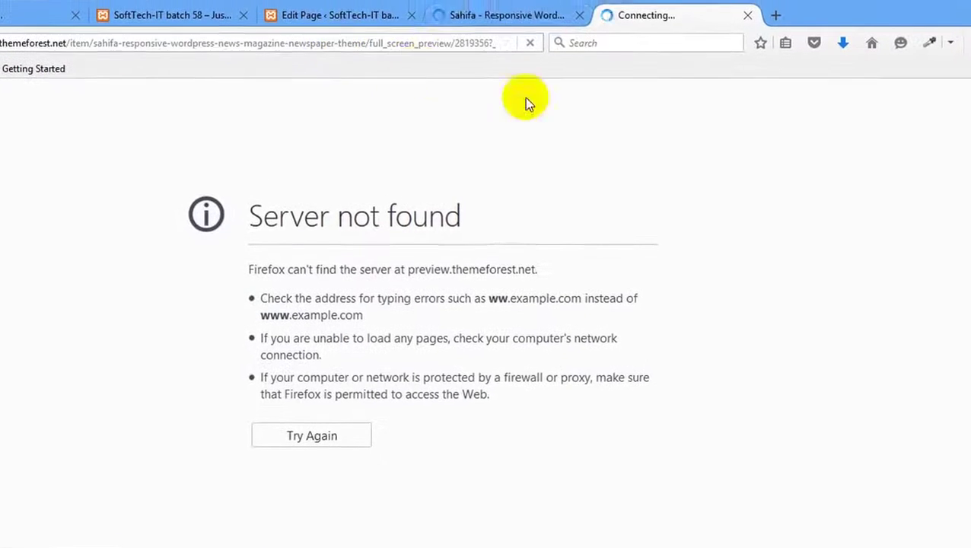
left_click(488, 16)
scroll(107, 304, "down", 3)
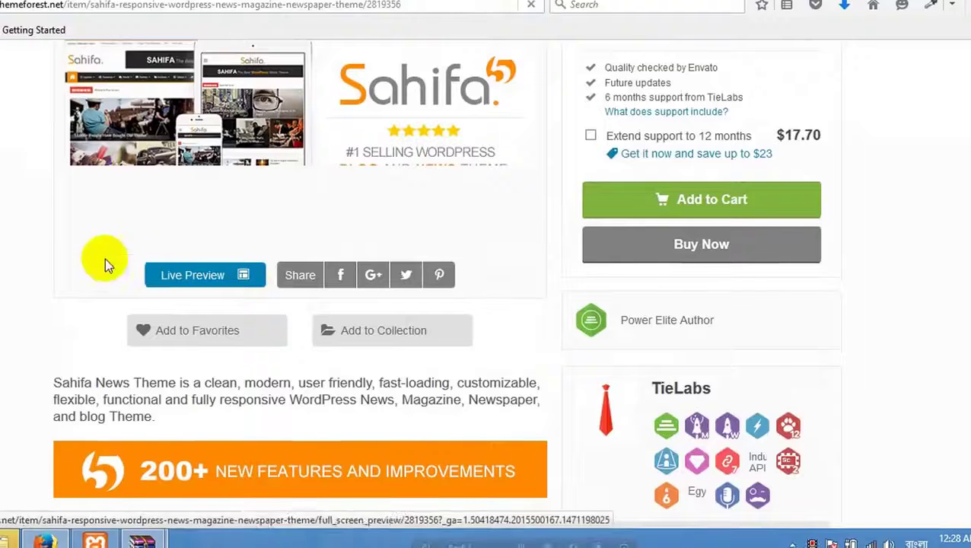
right_click(225, 271)
left_click(245, 282)
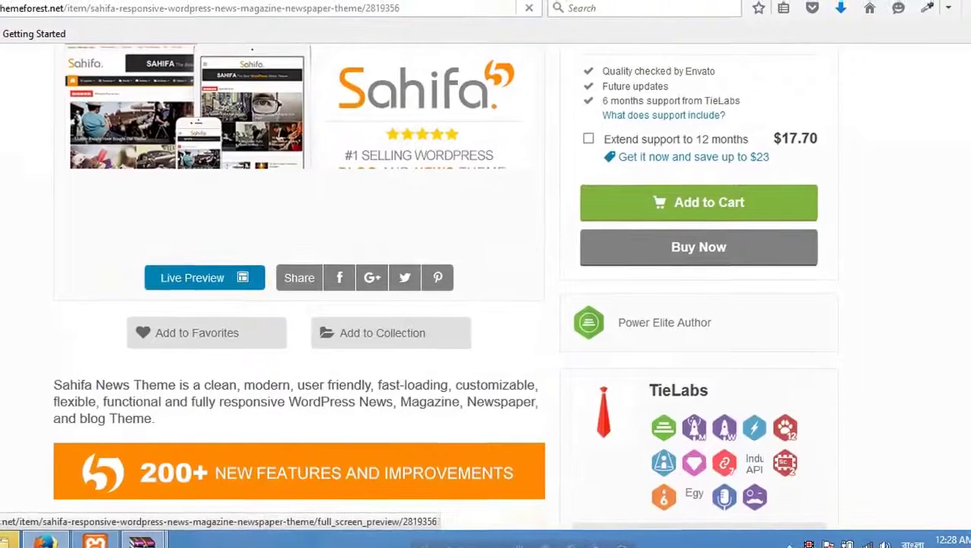
left_click(852, 2)
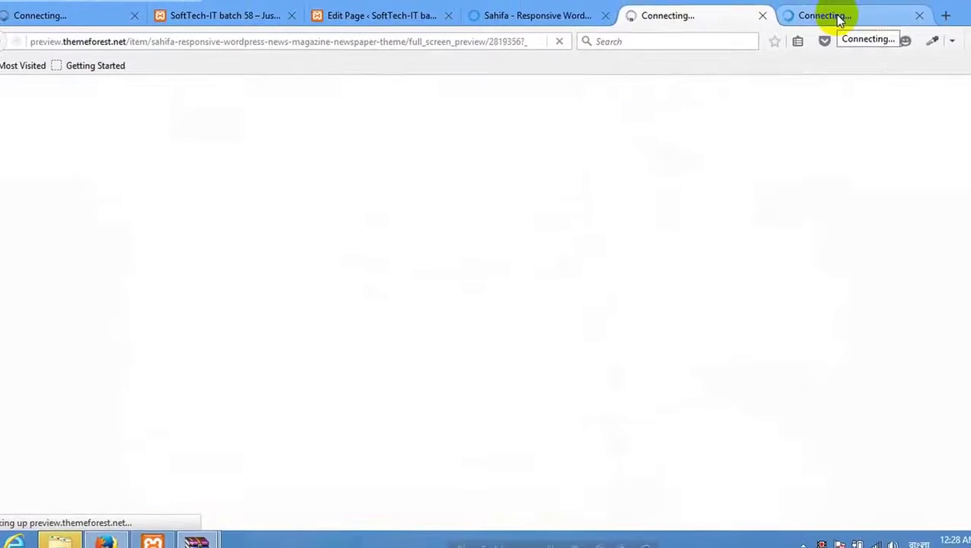
left_click(916, 18)
left_click(431, 47)
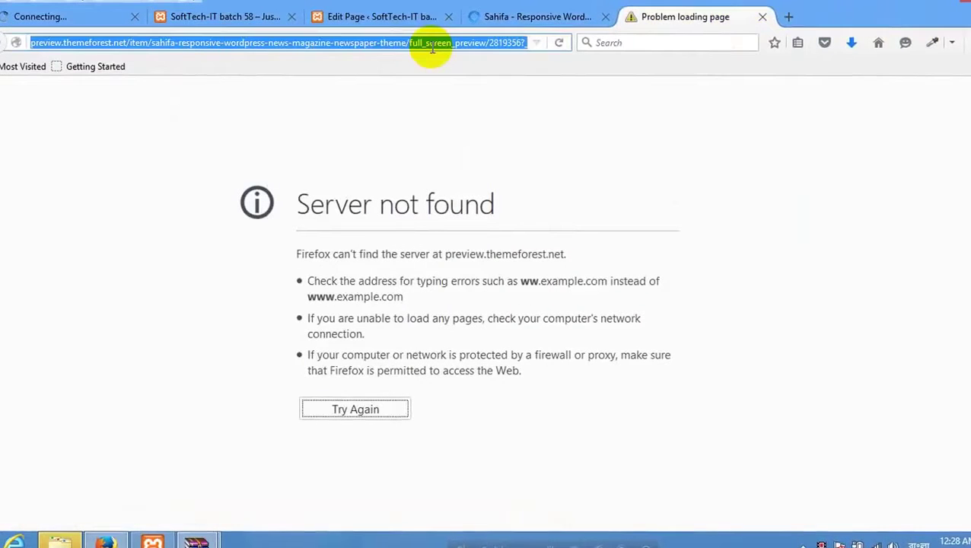
key("Return")
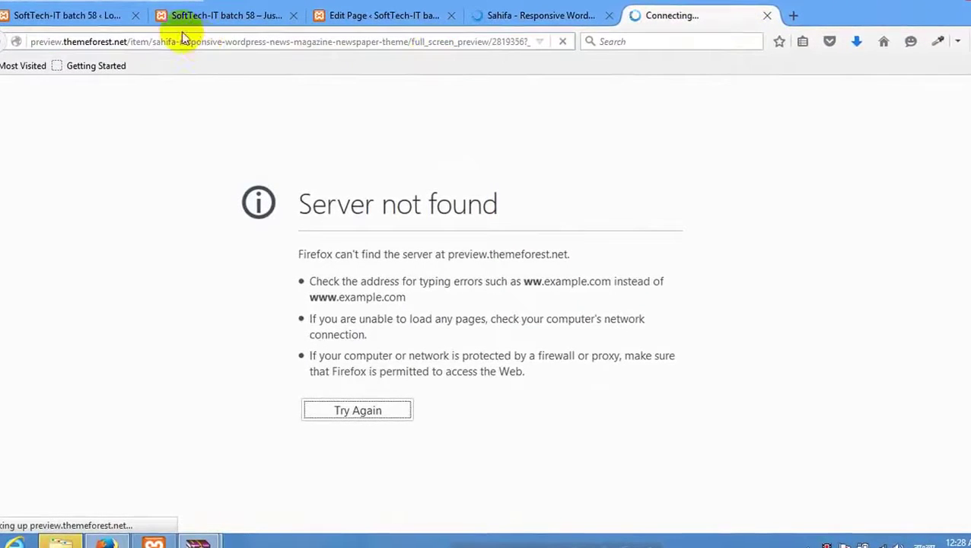
Check the freshly reset WordPress dashboard, then reload the failed Sahifa preview again.
left_click(84, 17)
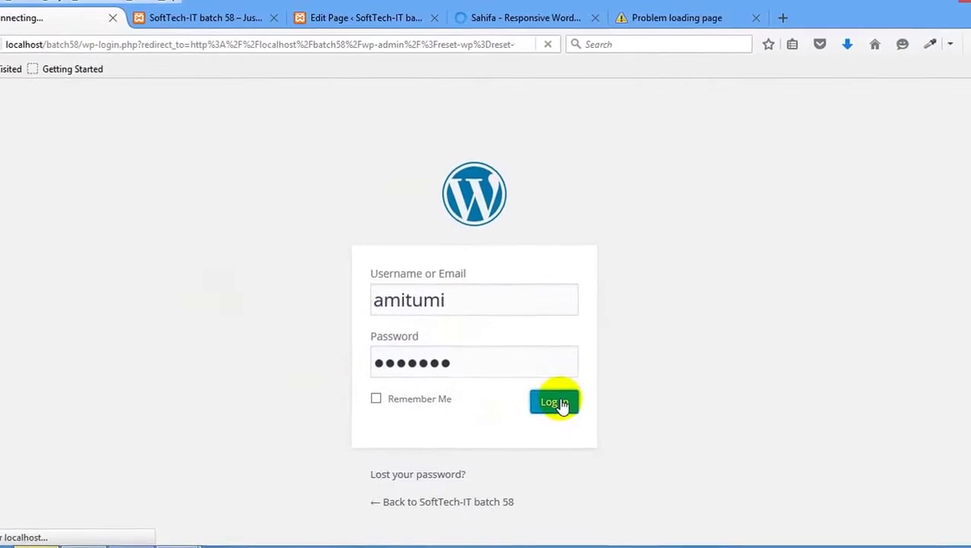
left_click(666, 19)
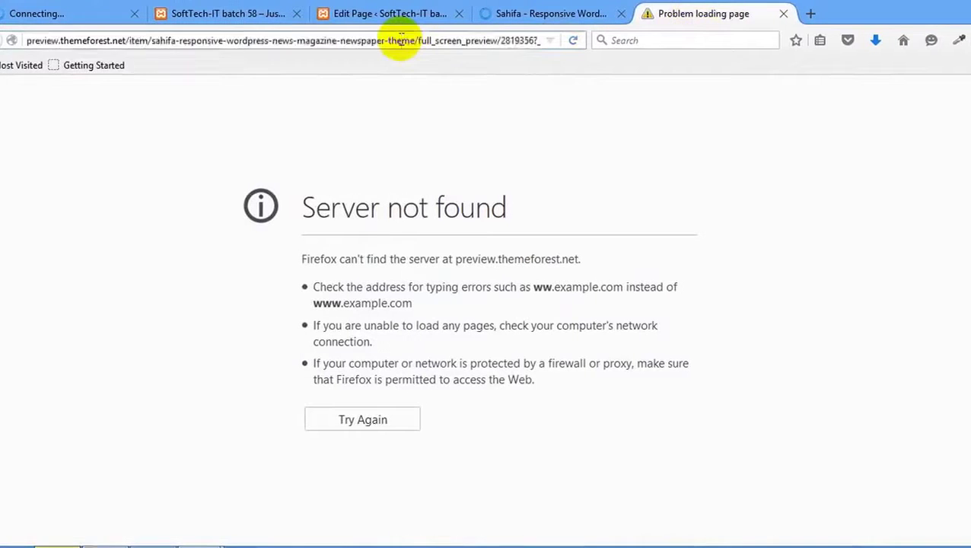
left_click(401, 40)
key("Return")
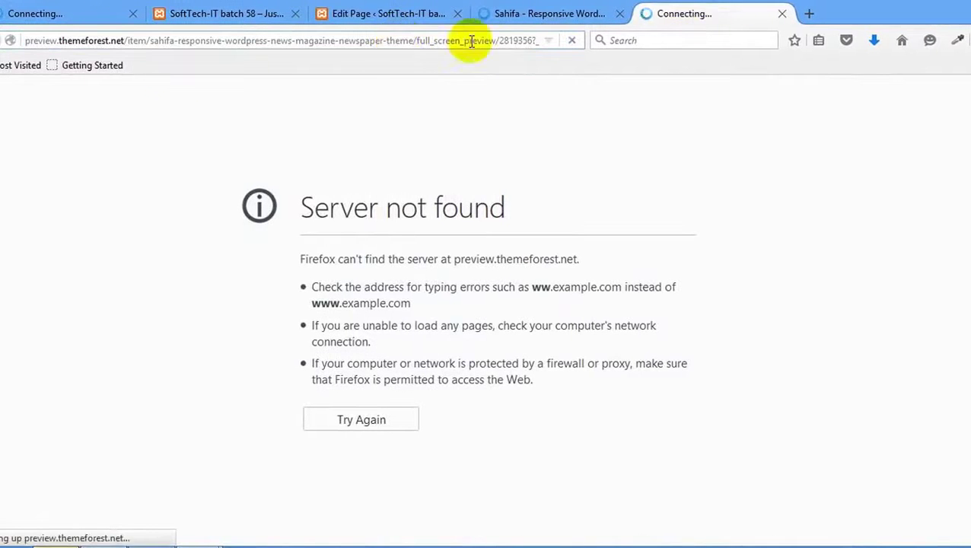
left_click(574, 15)
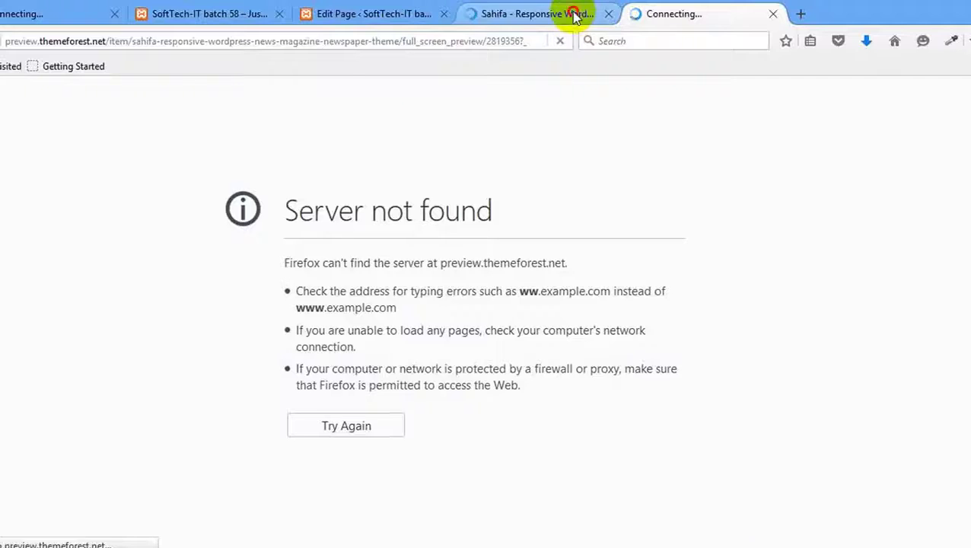
left_click(668, 14)
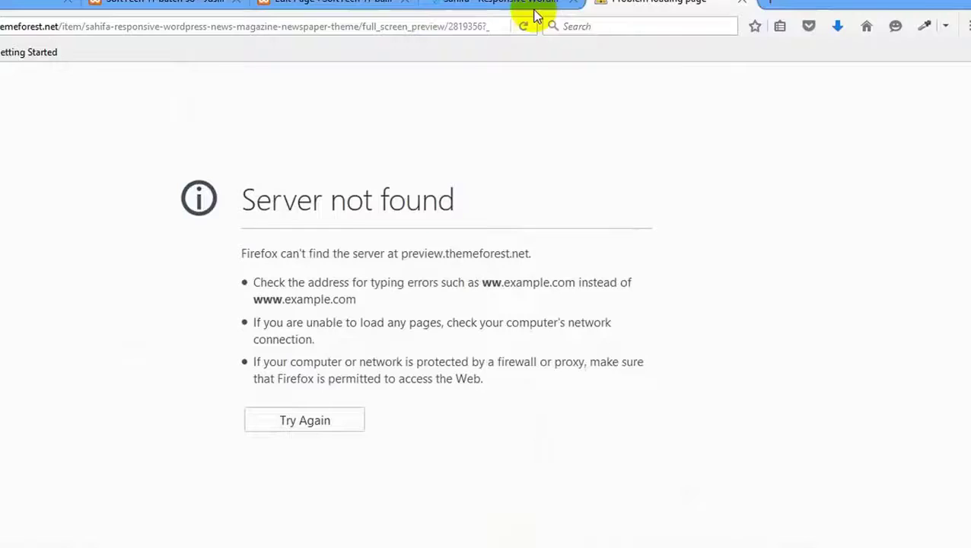
left_click(419, 25)
key("Return")
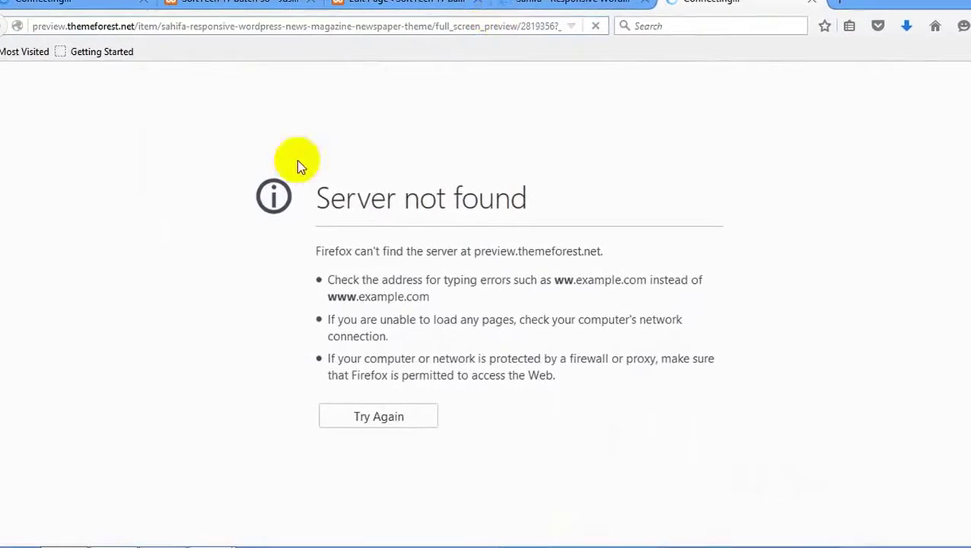
Disconnect and reconnect the SoftTech-IT Wi-Fi, then return to the Sahifa ThemeForest tab.
left_click(938, 545)
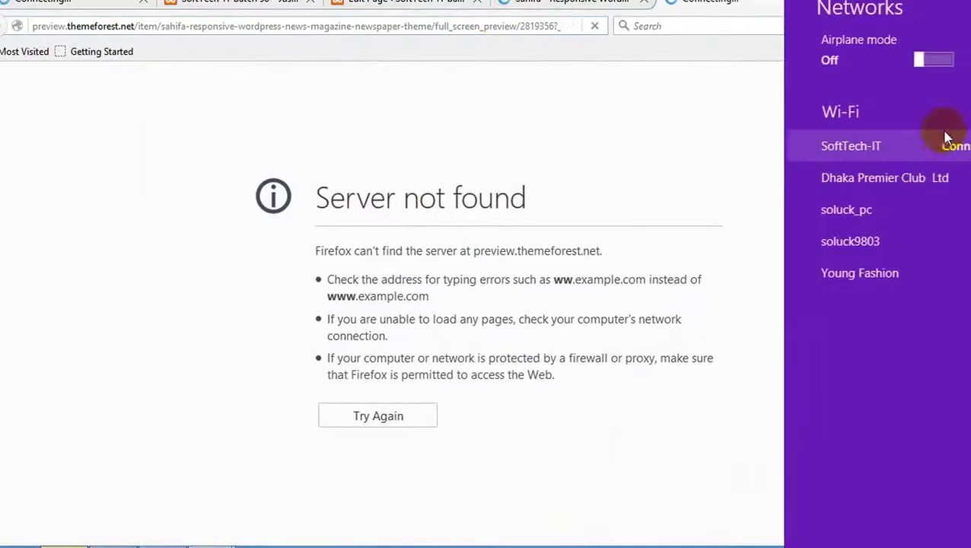
left_click(949, 156)
left_click(962, 188)
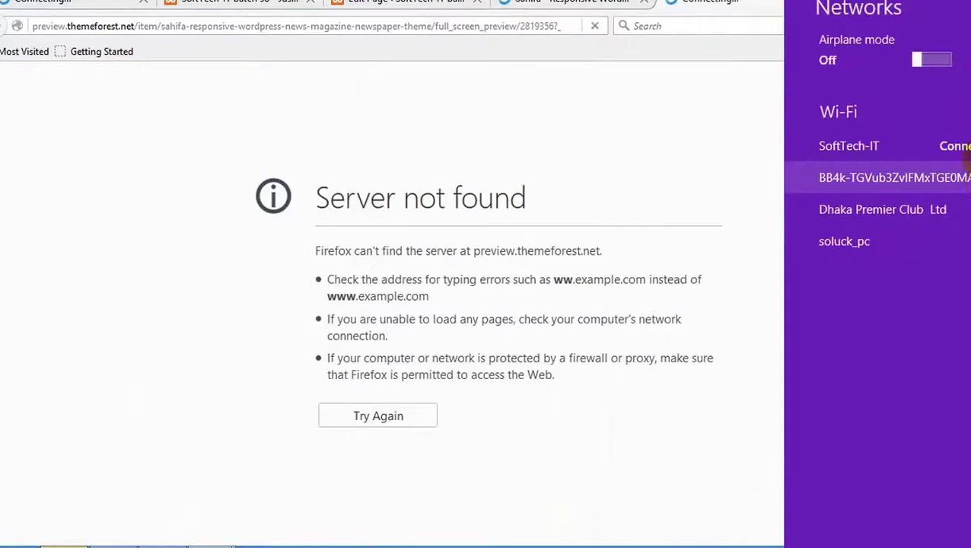
left_click(965, 146)
left_click(965, 237)
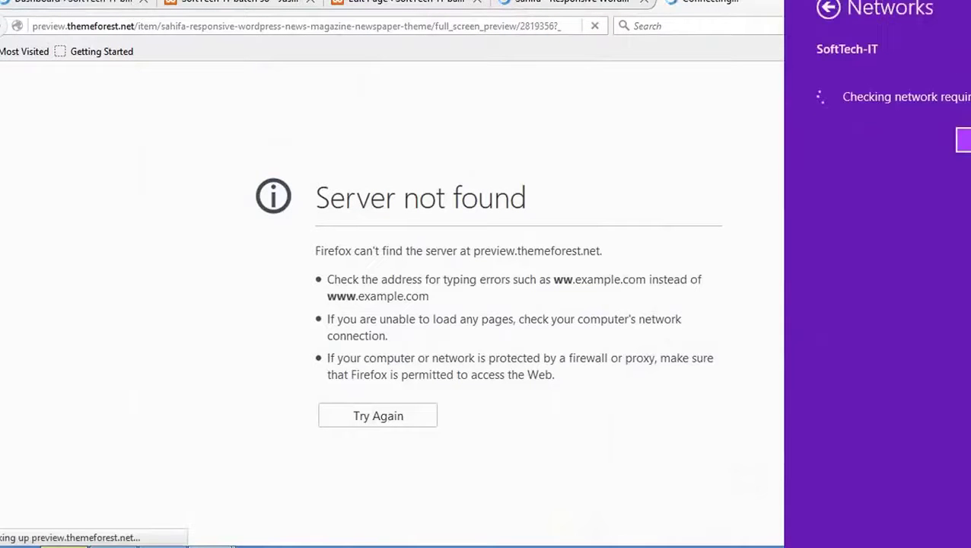
left_click(605, 26)
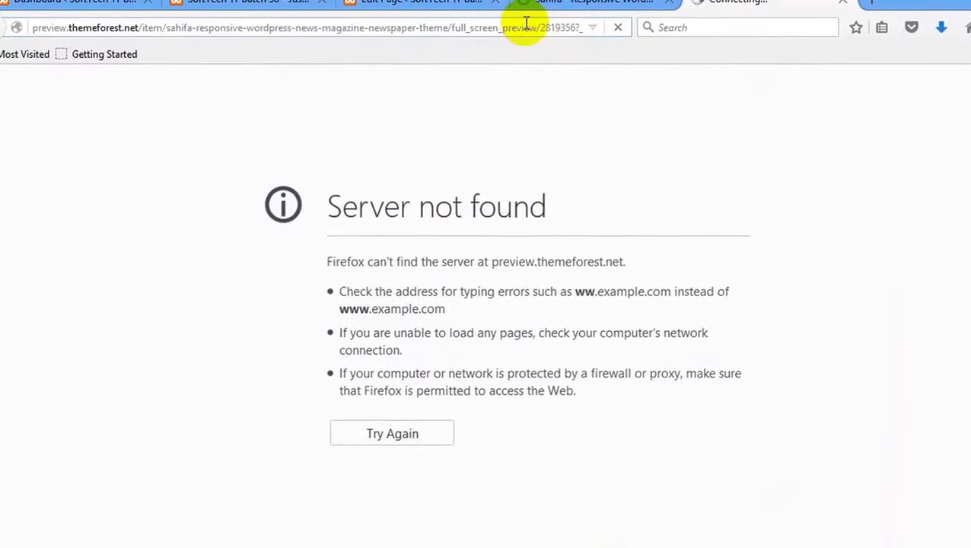
left_click(634, 6)
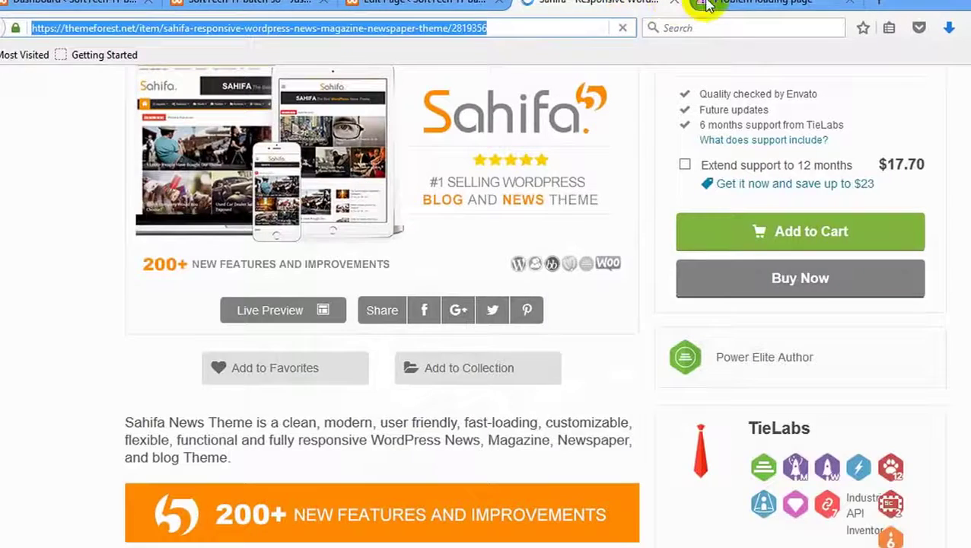
left_click(707, 6)
left_click(609, 5)
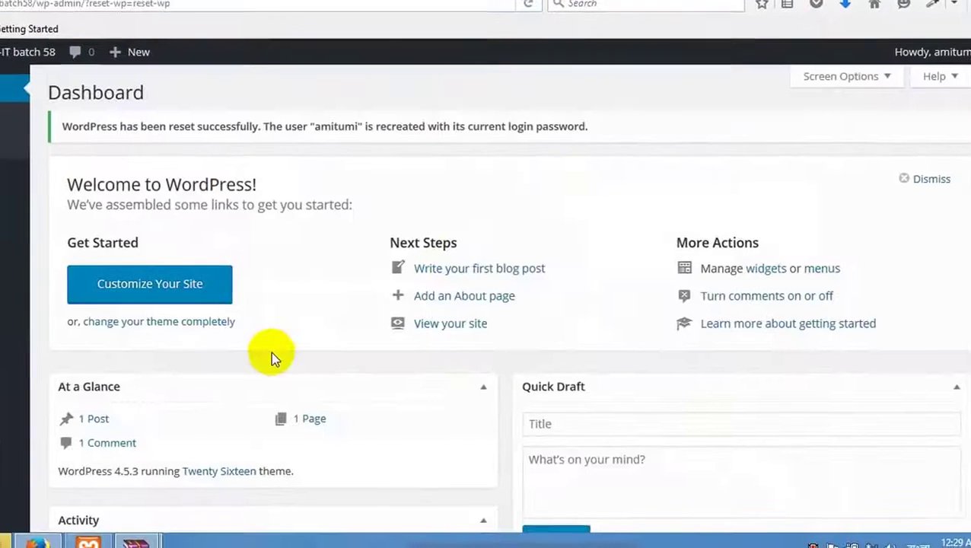
Load localhost/batch58/wp-admin/themes.php and scroll to the installed Sahifa theme.
scroll(265, 351, "down", 5)
scroll(76, 330, "up", 5)
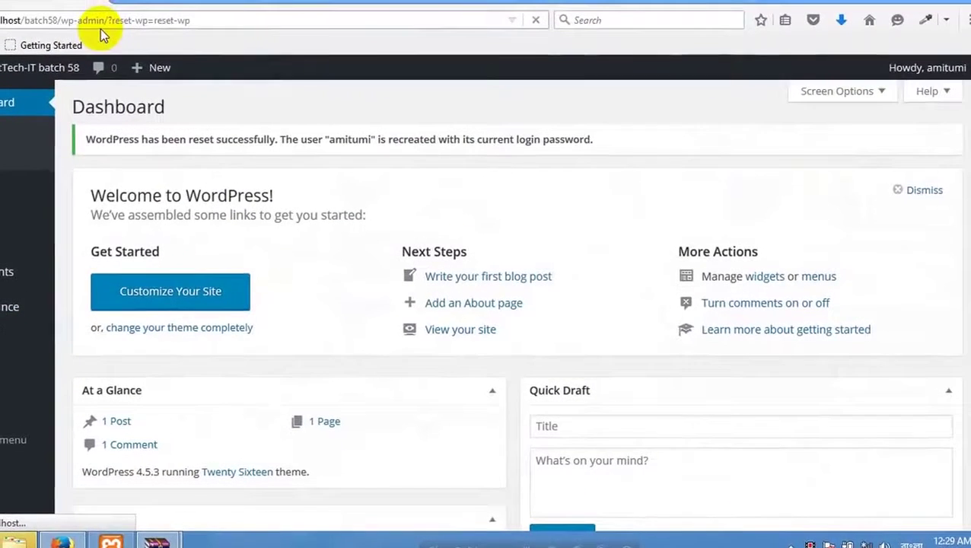
left_click(177, 20)
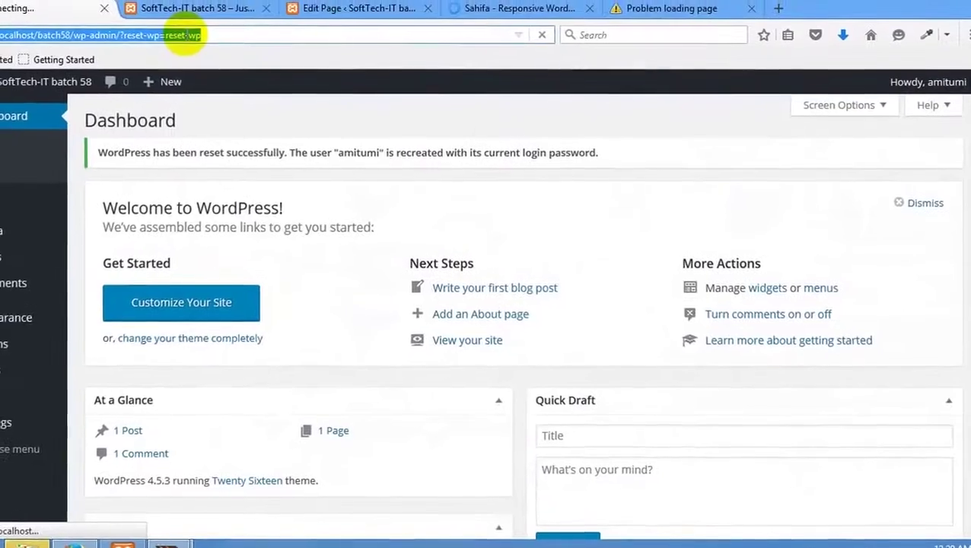
type("localhost/batch58/wp-admin/themes.php")
key("Return")
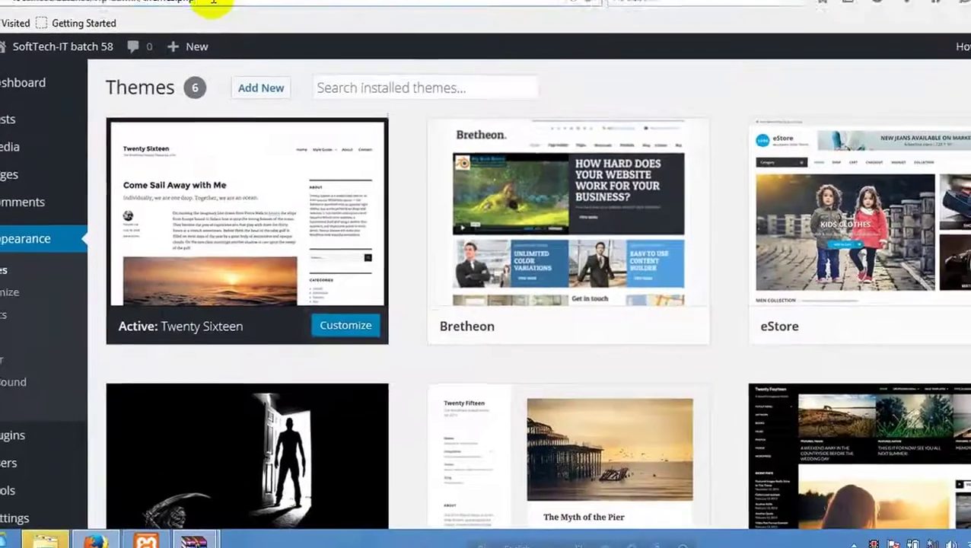
scroll(677, 118, "down", 5)
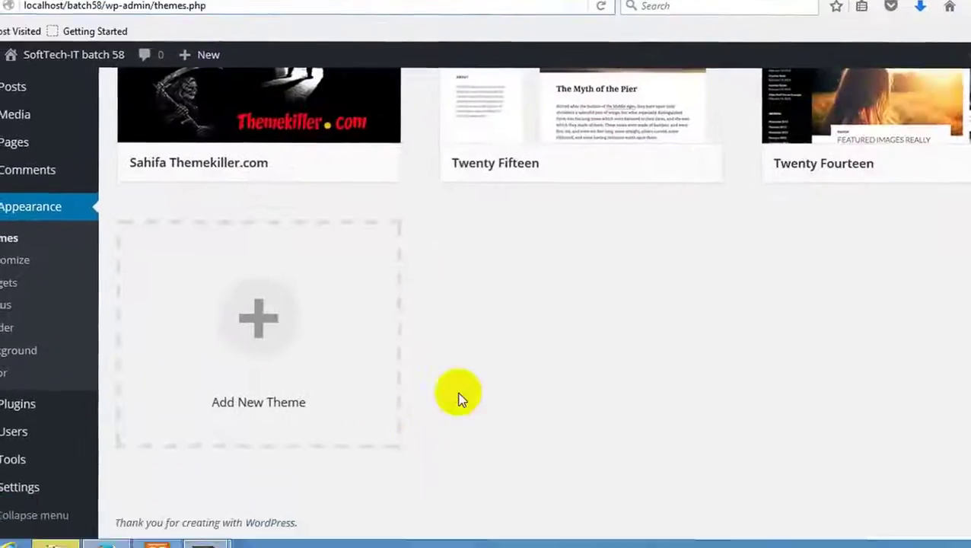
scroll(460, 399, "up", 5)
scroll(456, 327, "down", 3)
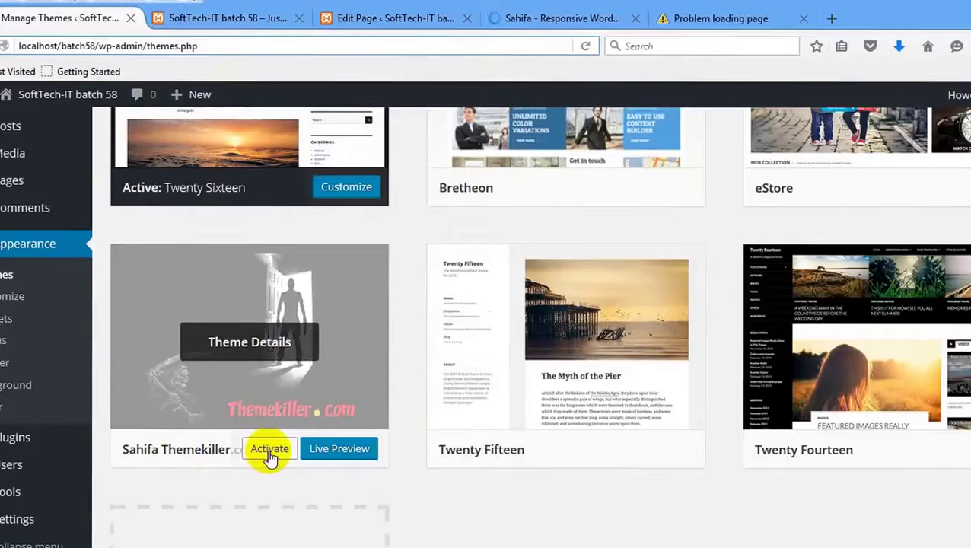
left_click(906, 542)
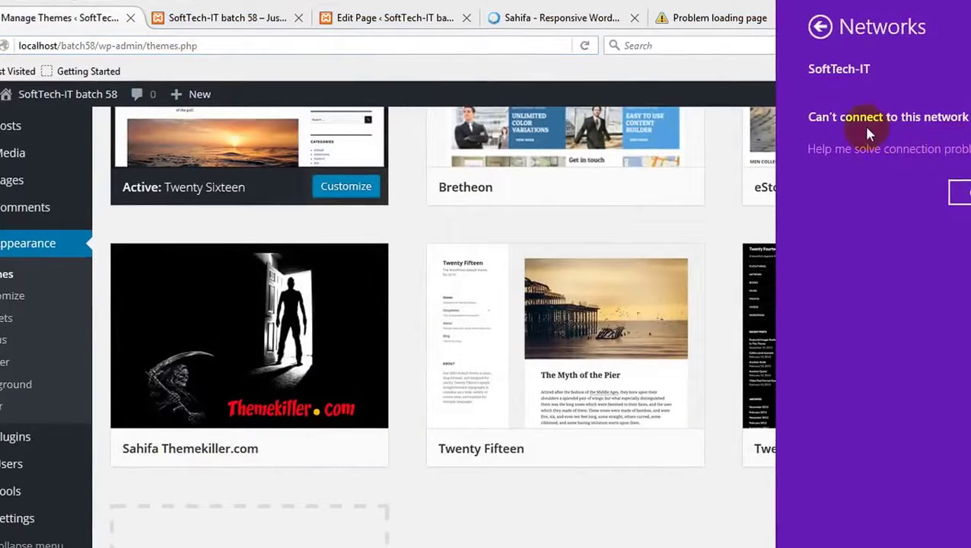
Reconnect to the SoftTech-IT Wi-Fi and return to the failed Sahifa preview tab.
left_click(914, 70)
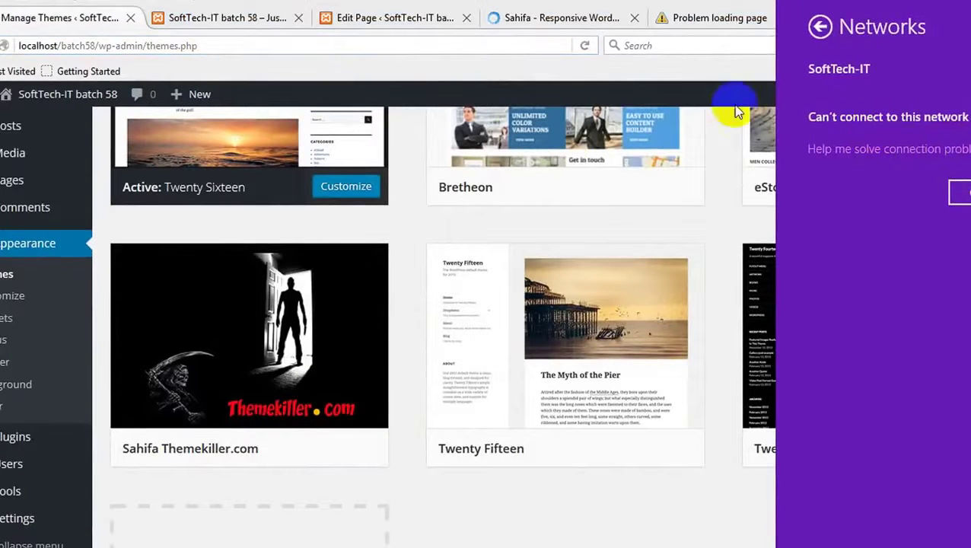
left_click(506, 47)
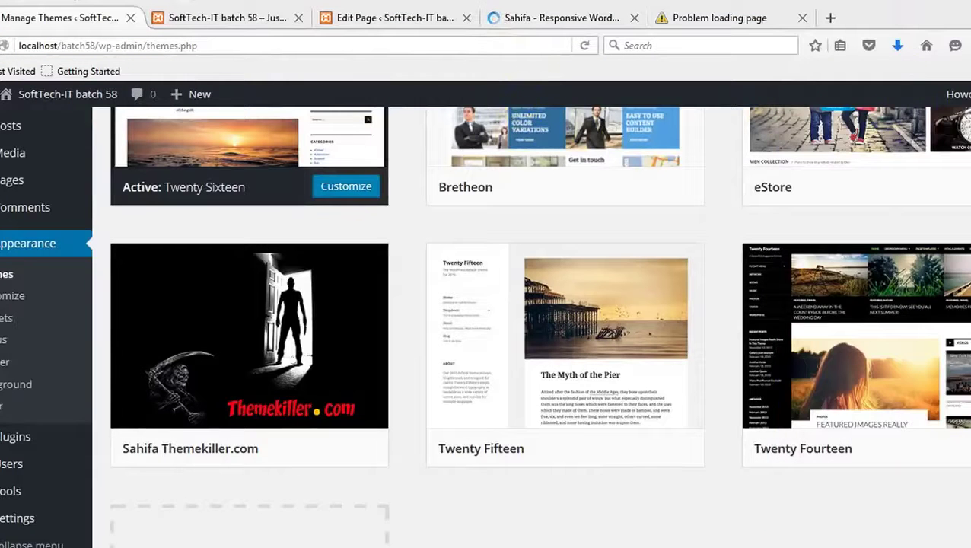
left_click(949, 539)
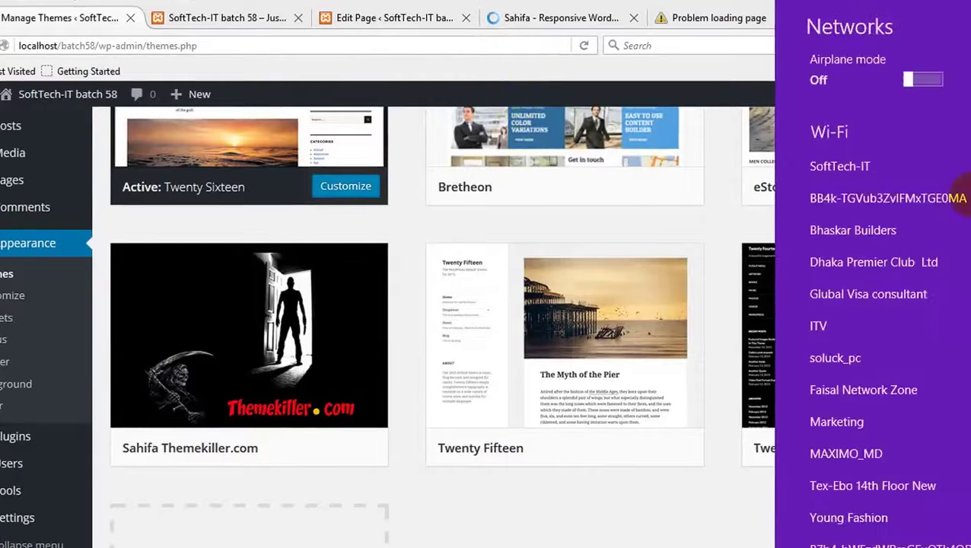
left_click(891, 169)
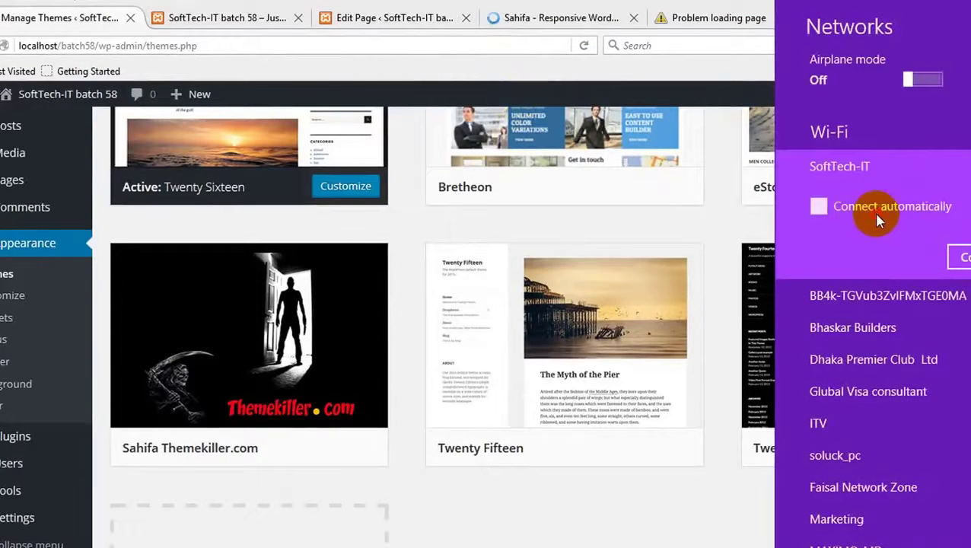
left_click(962, 258)
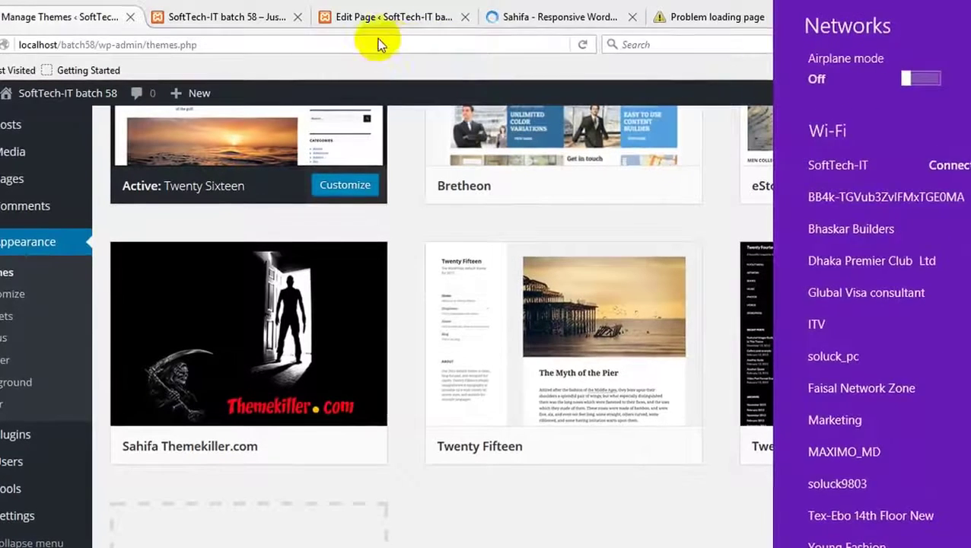
left_click(677, 14)
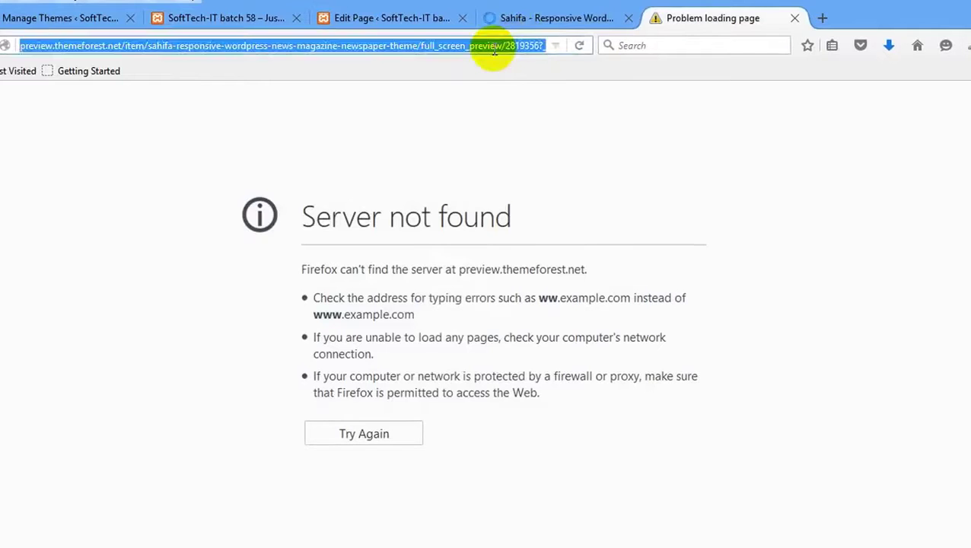
Reload the Sahifa demo preview and activate the Sahifa Themekiller.com theme on Manage Themes.
key("Return")
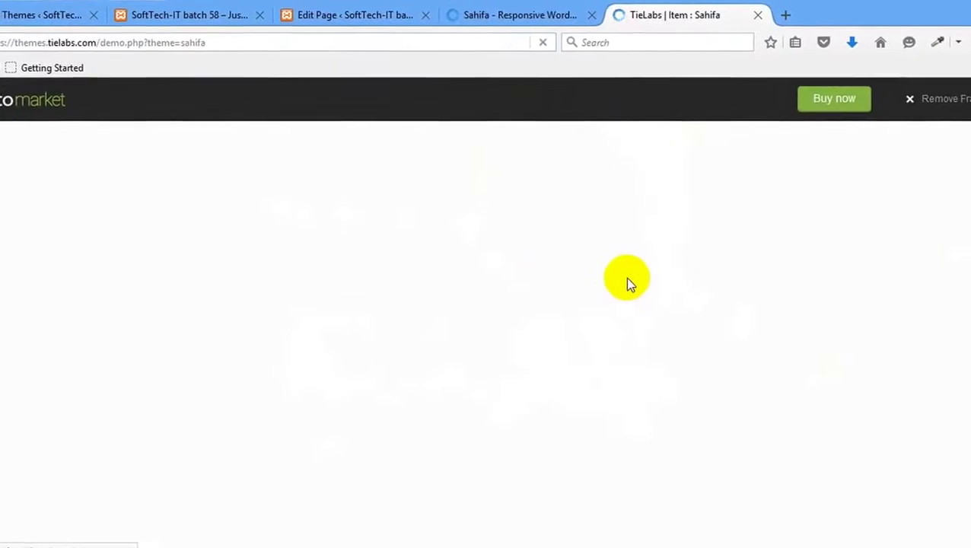
left_click(30, 6)
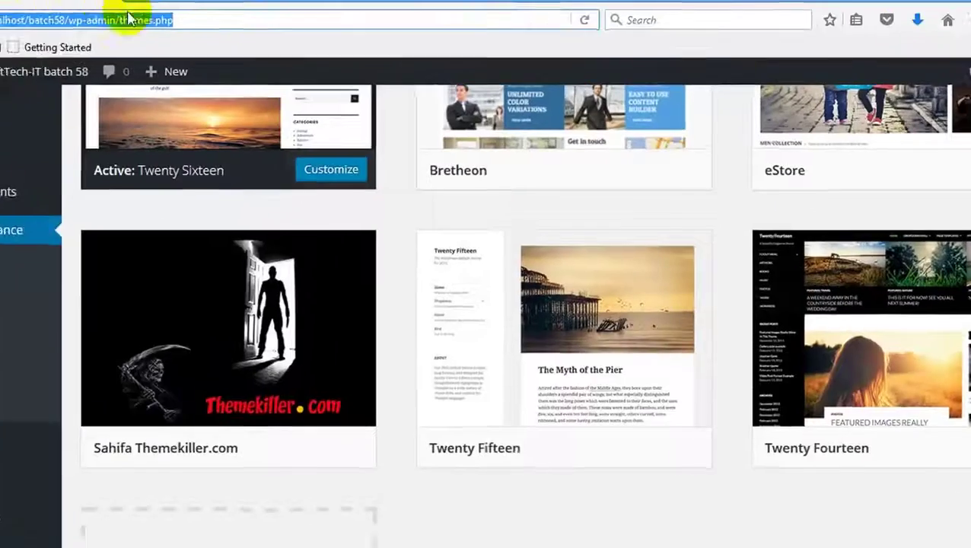
scroll(309, 184, "up", 3)
scroll(293, 217, "down", 2)
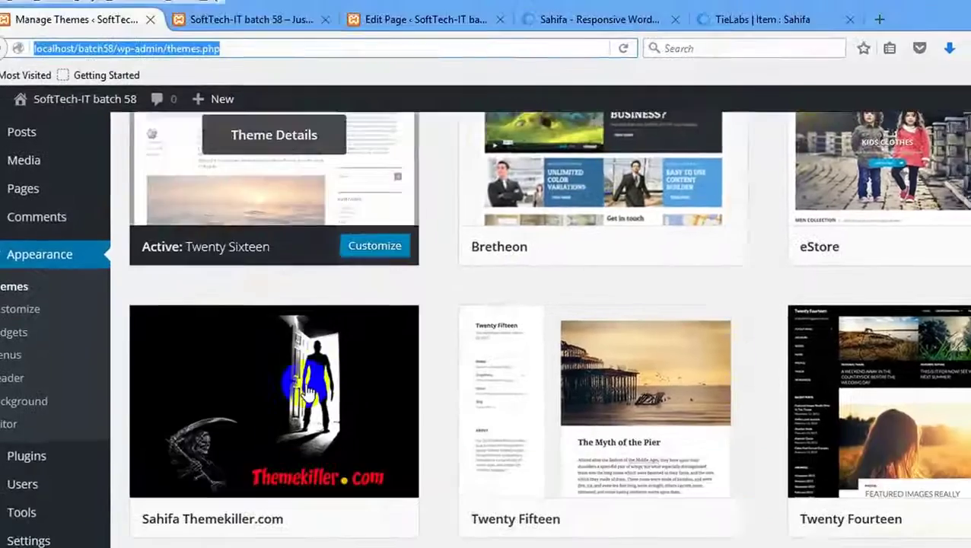
scroll(308, 392, "down", 5)
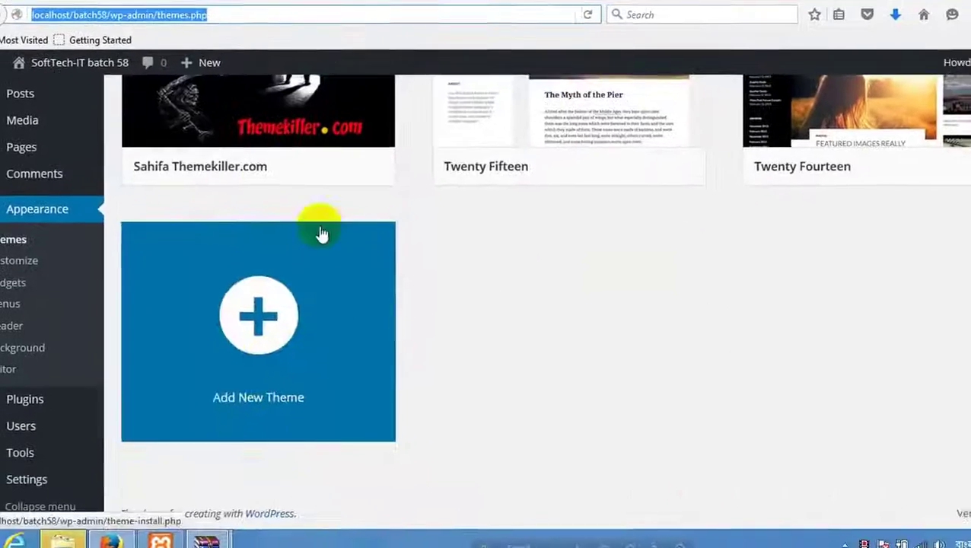
scroll(321, 228, "up", 1)
left_click(280, 179)
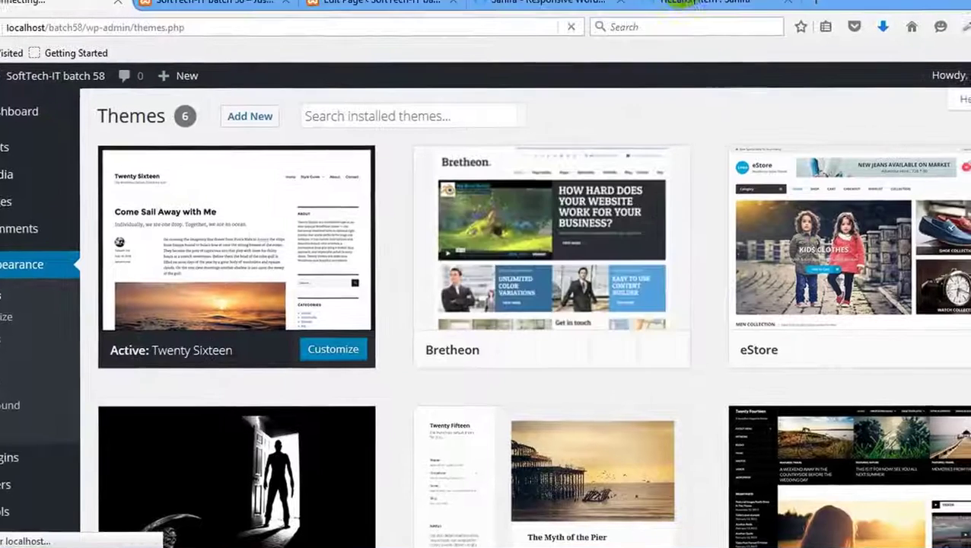
Switch between the Themes page and the Sahifa demo tab until the demo loads.
left_click(738, 20)
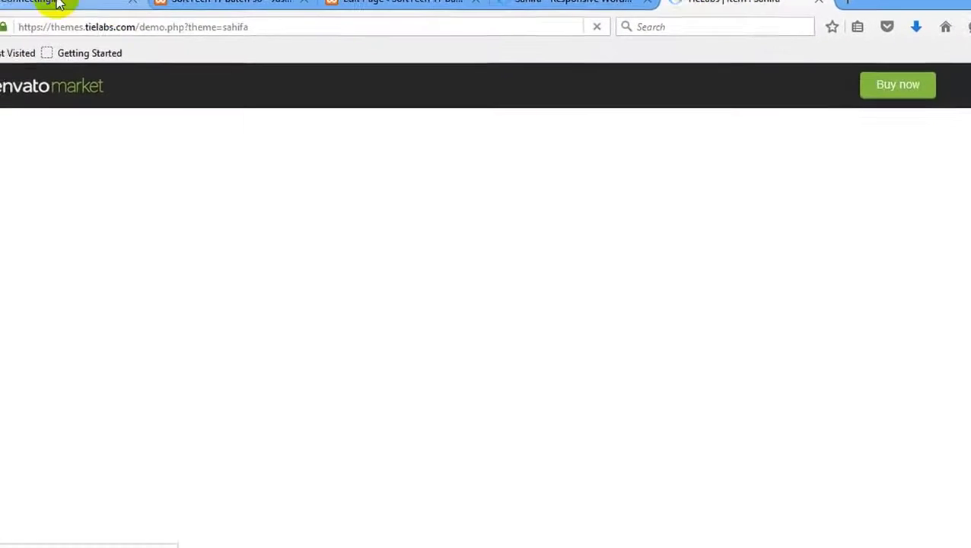
left_click(59, 3)
left_click(730, 3)
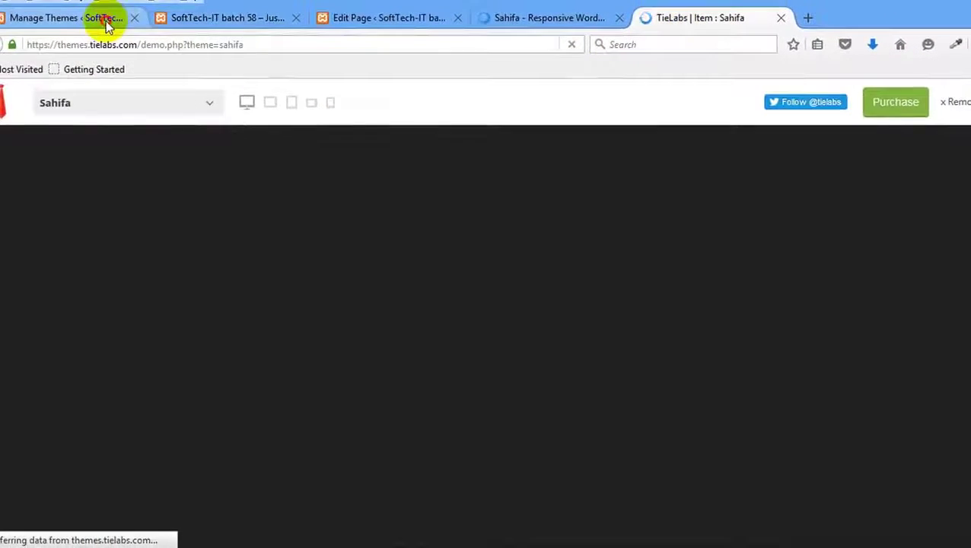
left_click(86, 15)
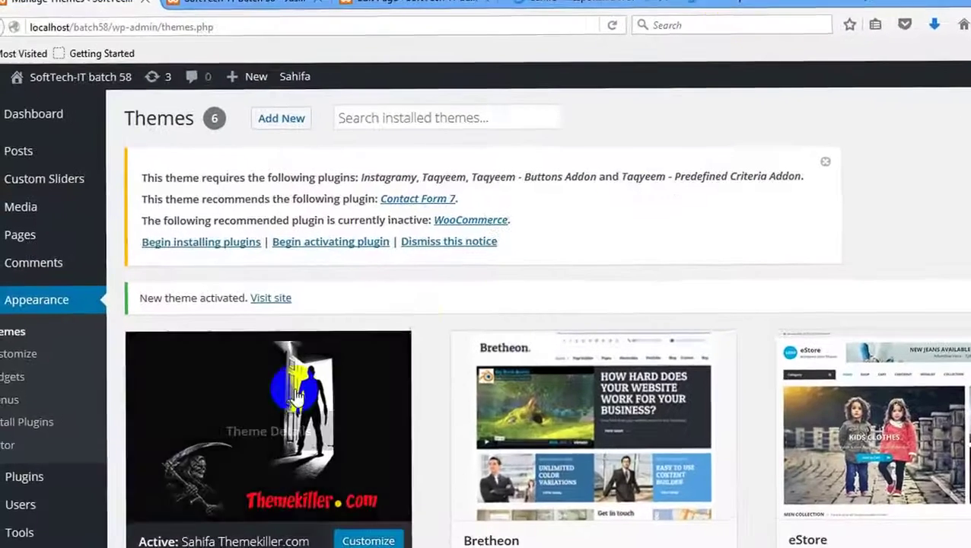
scroll(690, 312, "down", 10)
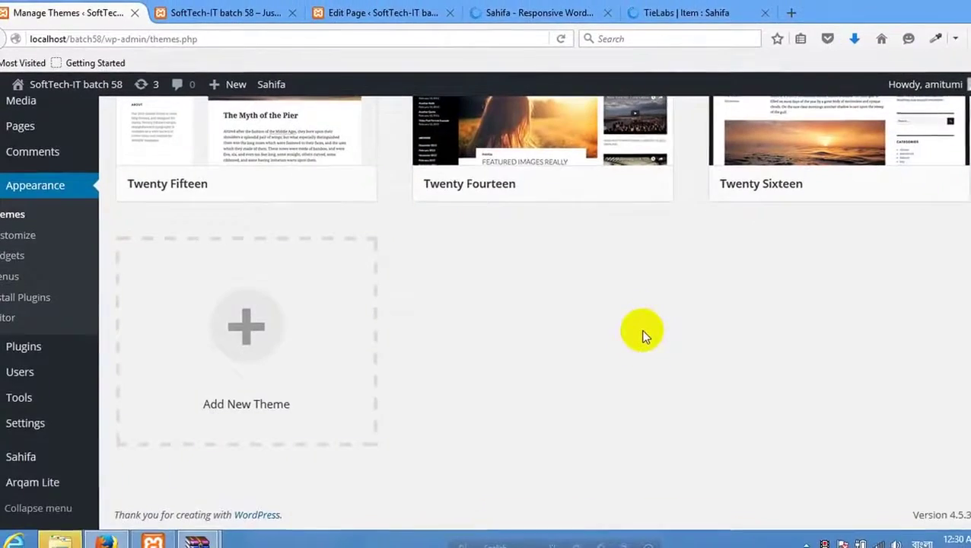
scroll(653, 353, "up", 10)
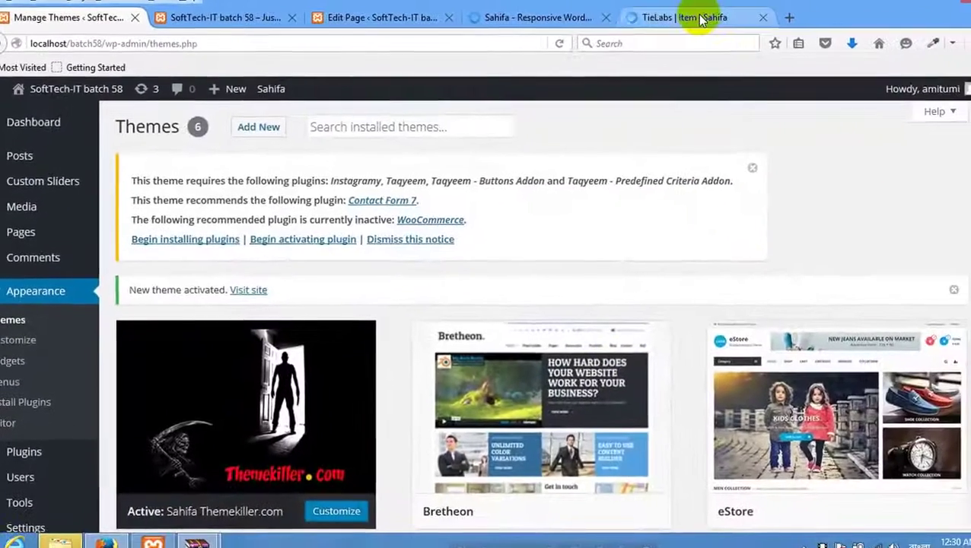
left_click(715, 18)
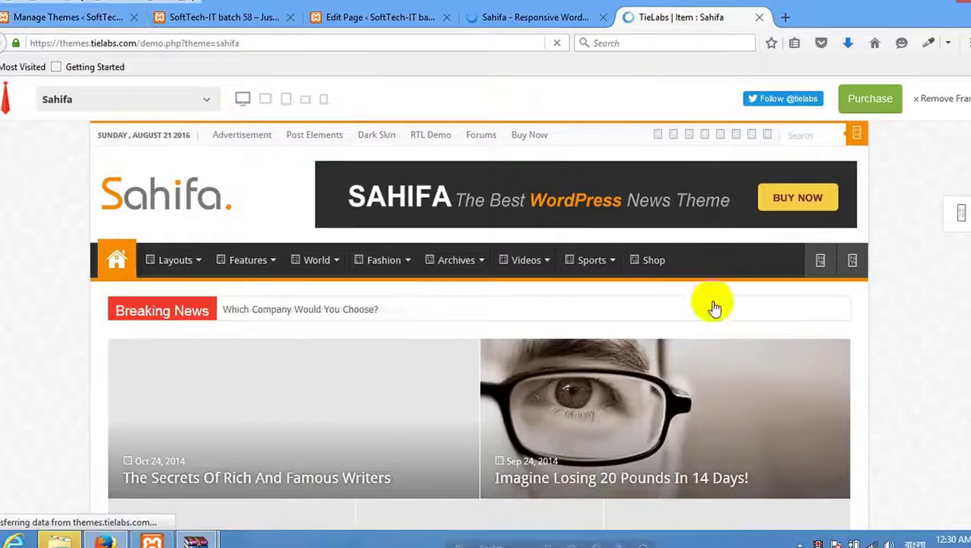
Show only the Sahifa demo frame and scroll through the official demo homepage.
right_click(50, 235)
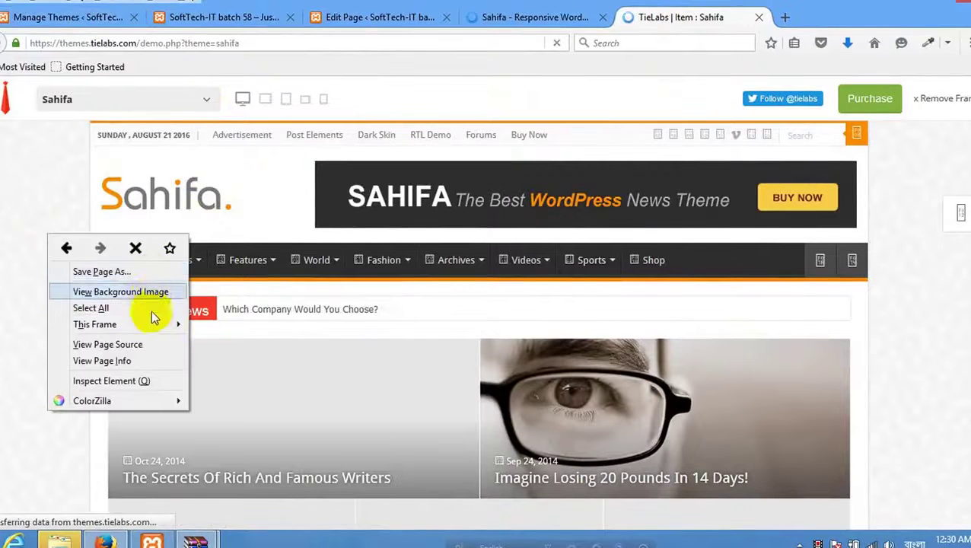
mouse_move(156, 320)
left_click(237, 326)
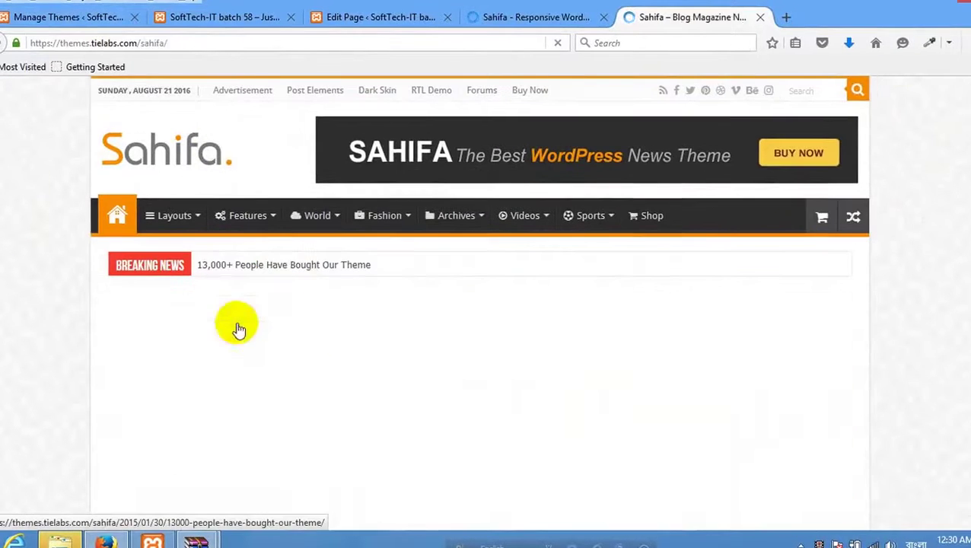
scroll(373, 353, "down", 10)
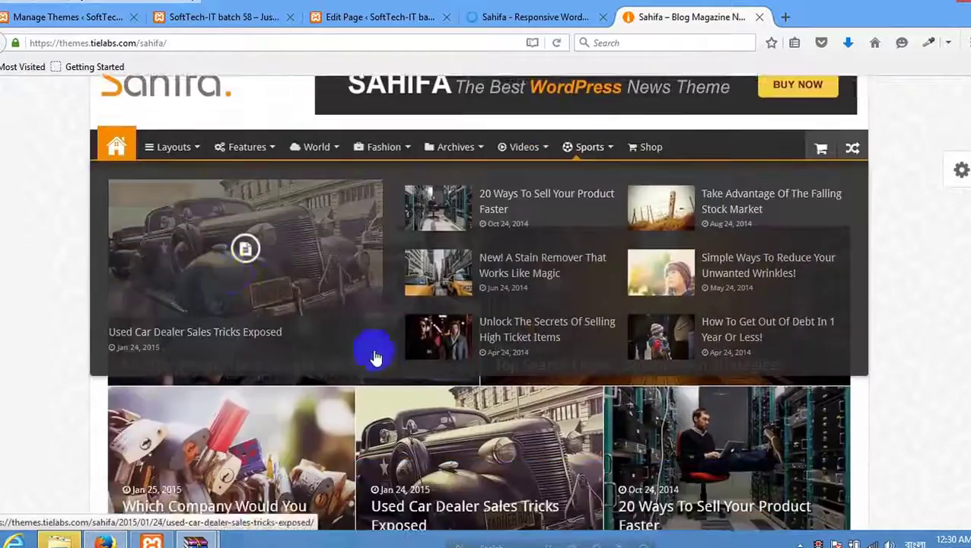
scroll(373, 380, "down", 15)
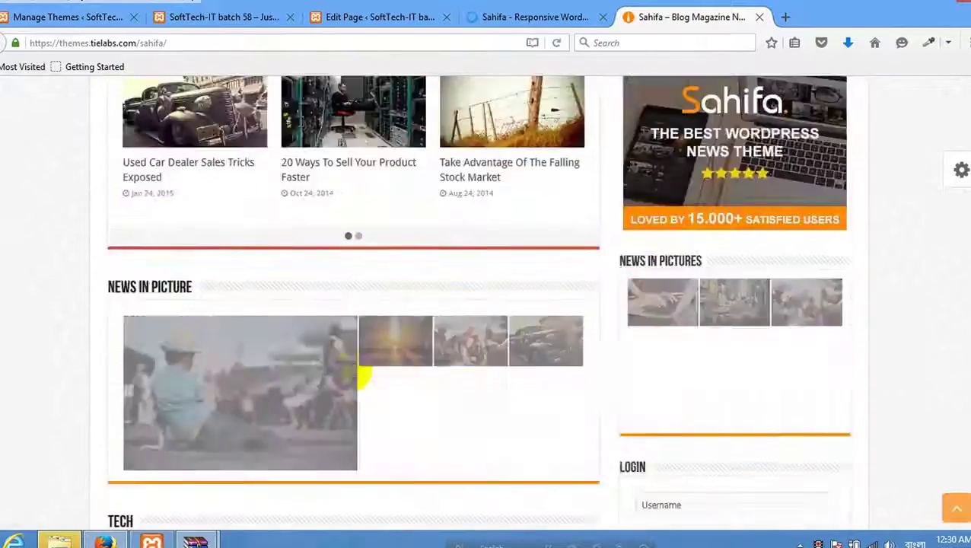
scroll(367, 424, "down", 8)
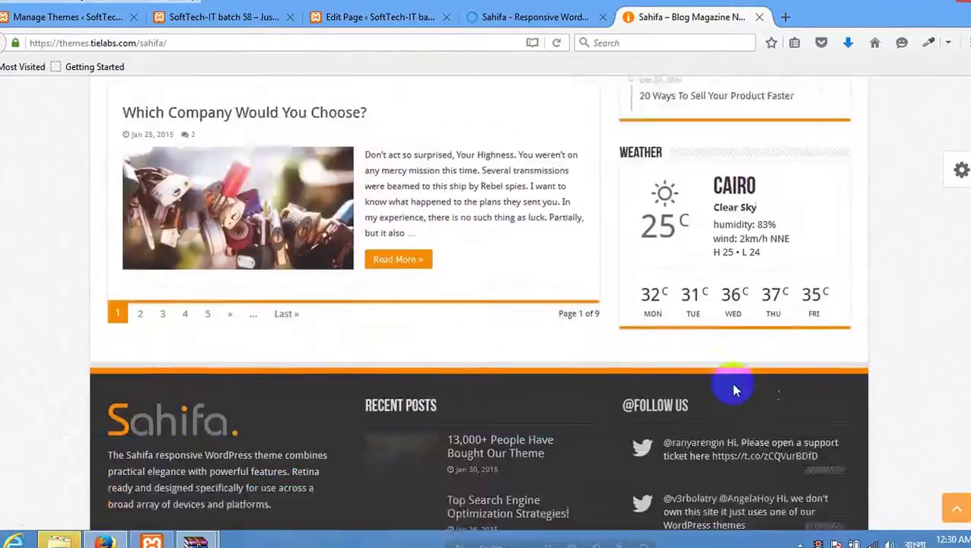
scroll(590, 412, "up", 12)
scroll(586, 290, "up", 15)
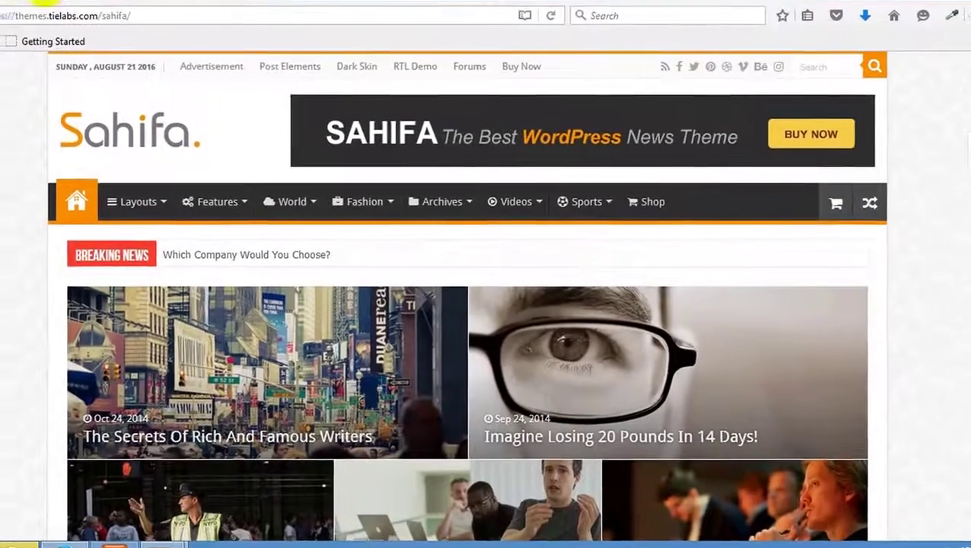
left_click(46, 2)
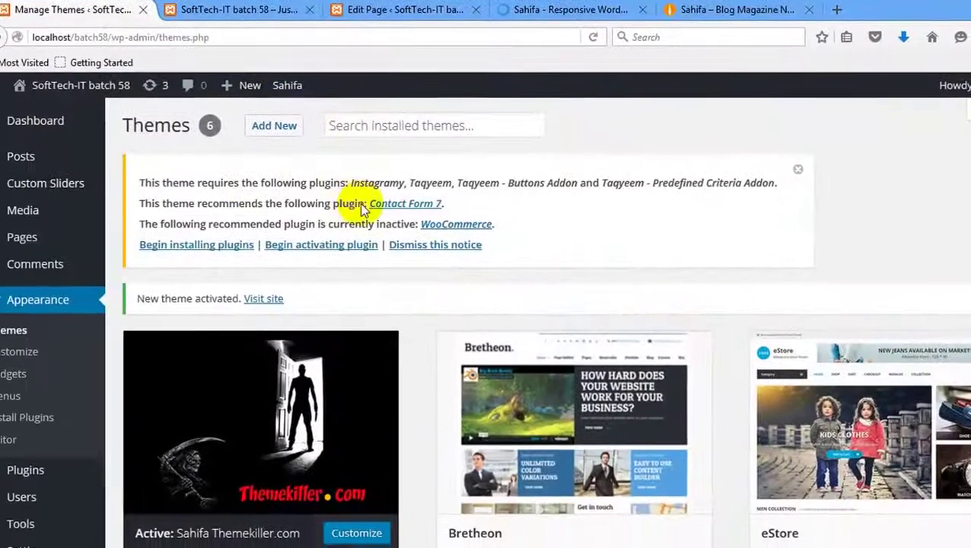
Bulk-install Instagramy, Taqyeem, both Taqyeem addons and Contact Form 7 from the required plugins list.
left_click(190, 253)
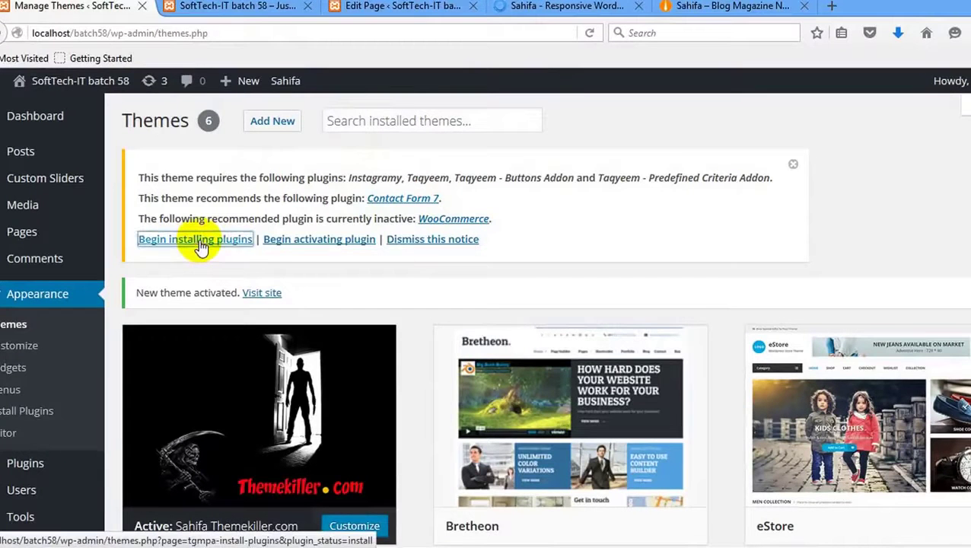
left_click(194, 239)
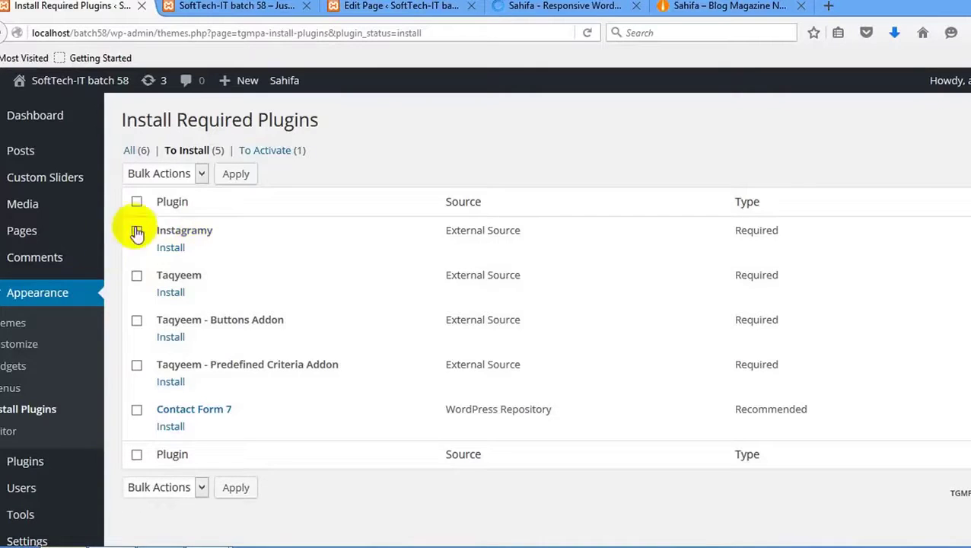
left_click(196, 180)
left_click(138, 209)
left_click(249, 175)
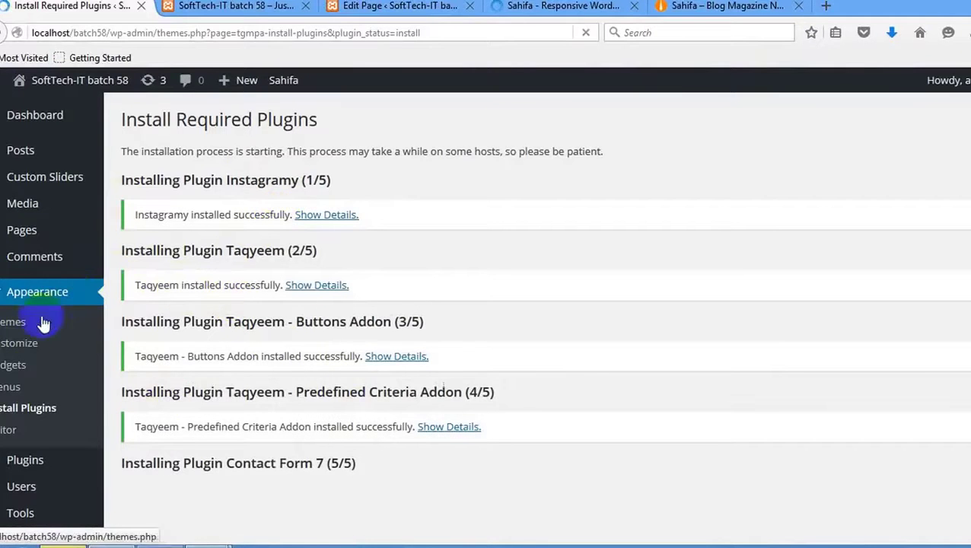
Select all five required plugins and bulk-activate them.
left_click(30, 415)
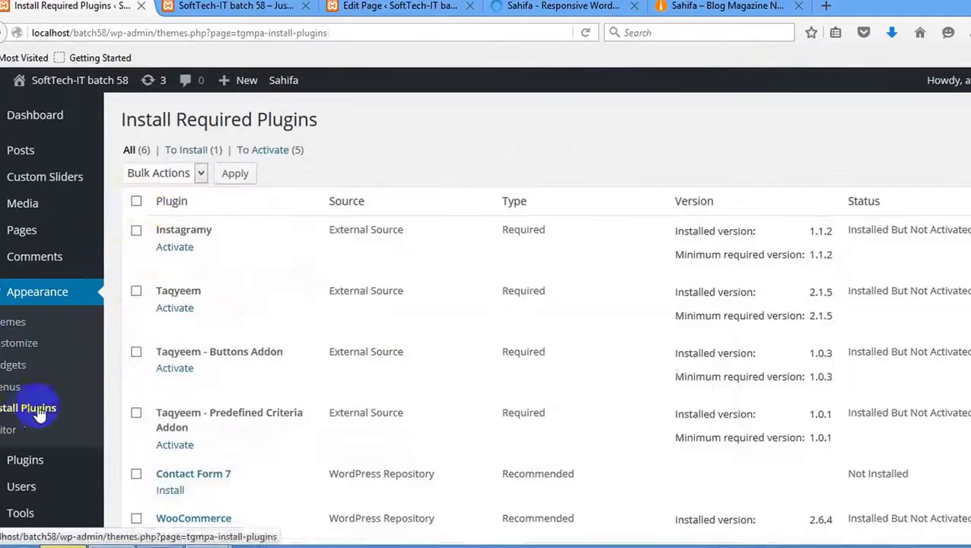
left_click(137, 200)
scroll(153, 304, "down", 3)
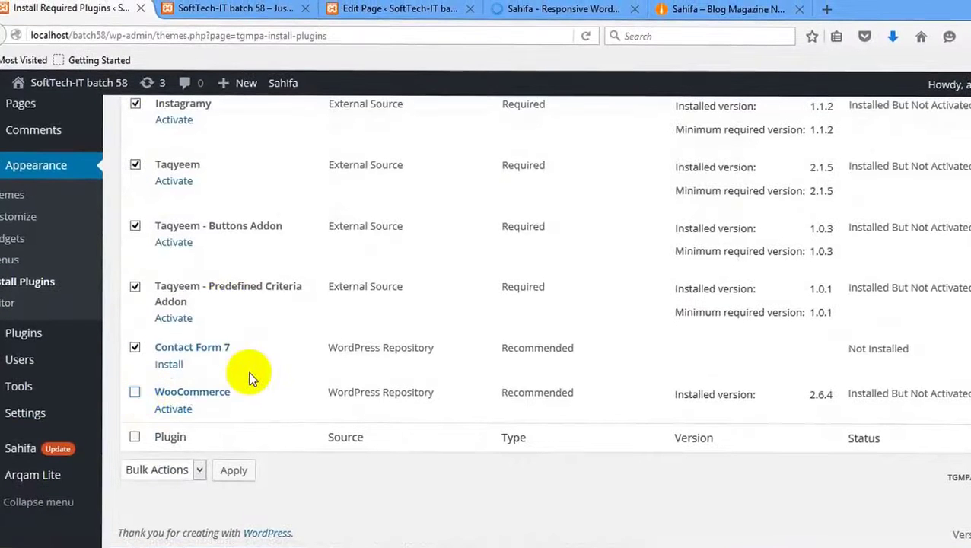
scroll(182, 358, "up", 3)
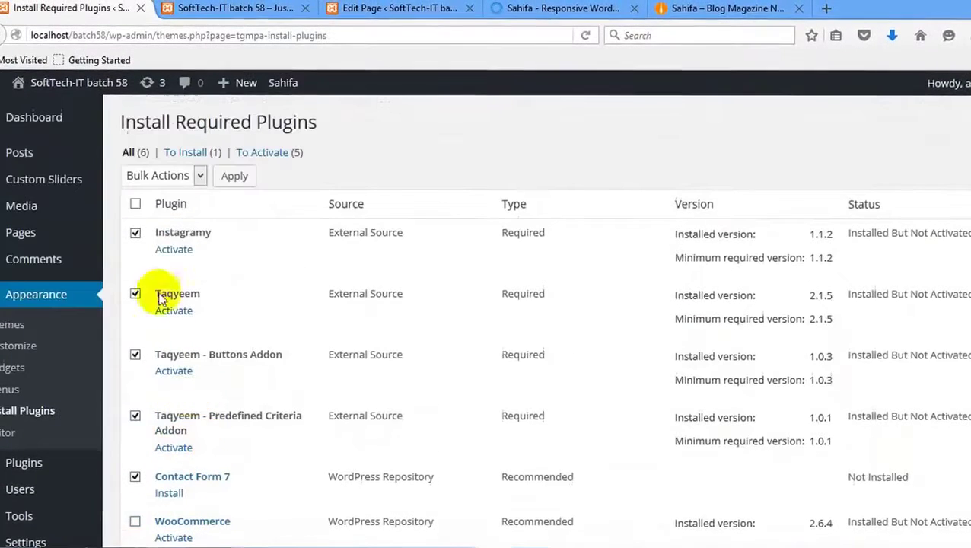
left_click(137, 175)
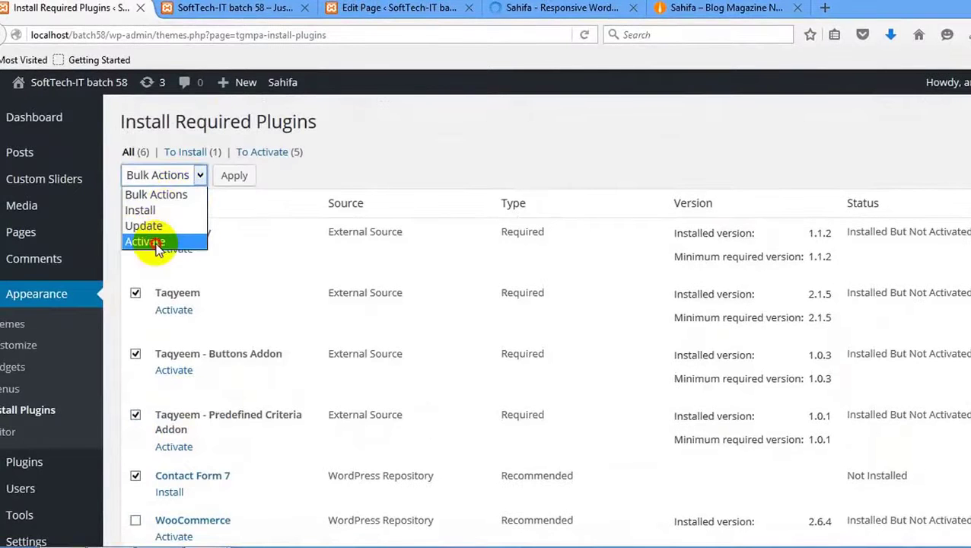
left_click(156, 242)
left_click(236, 181)
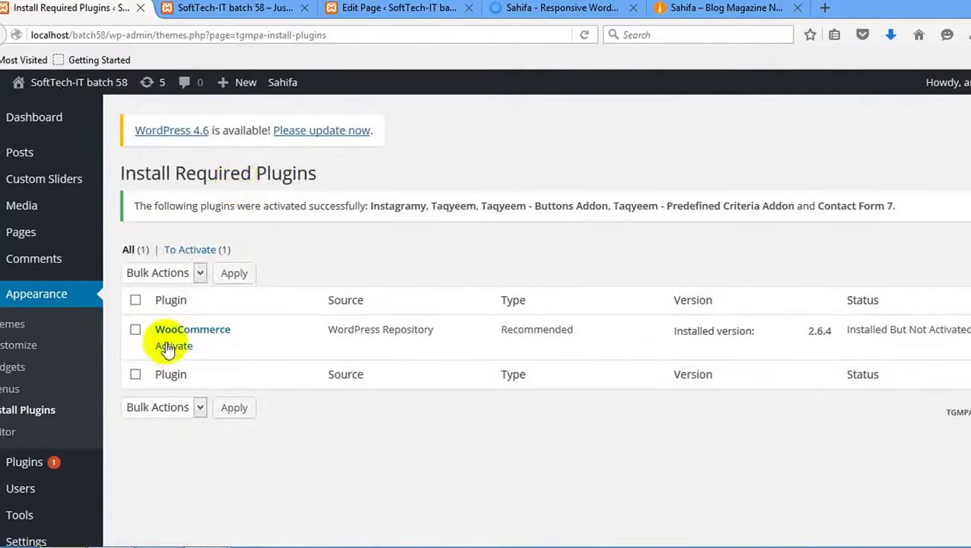
scroll(266, 201, "down", 2)
scroll(267, 201, "up", 2)
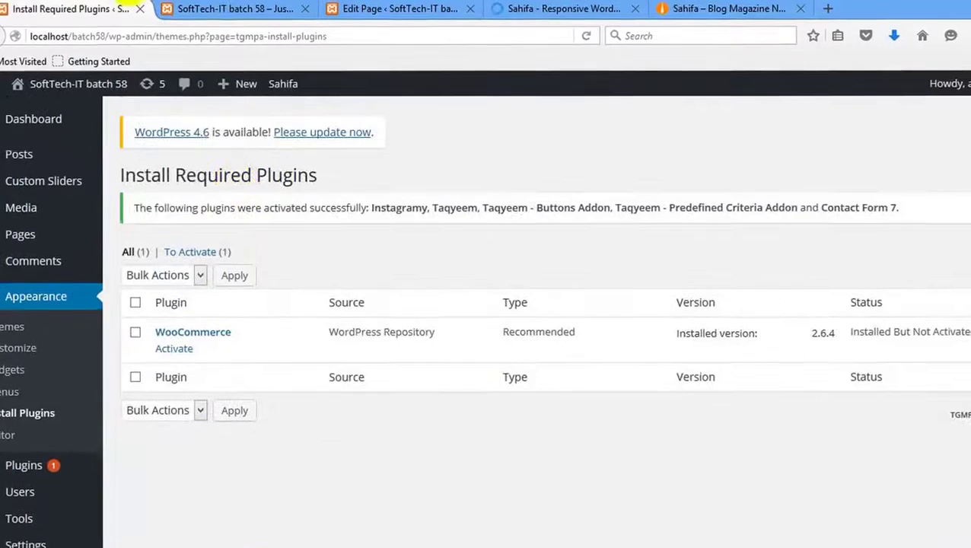
Reload the batch58 homepage so it displays the Sahifa theme.
left_click(249, 15)
right_click(335, 222)
left_click(412, 238)
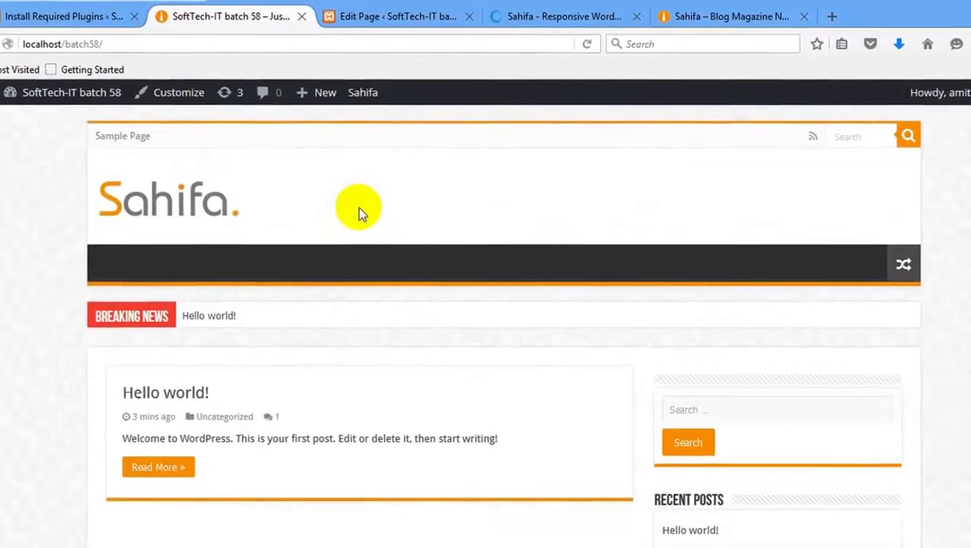
Scroll the reloaded homepage to check the Sahifa layout, Breaking News ticker and Hello world! post.
scroll(354, 205, "down", 10)
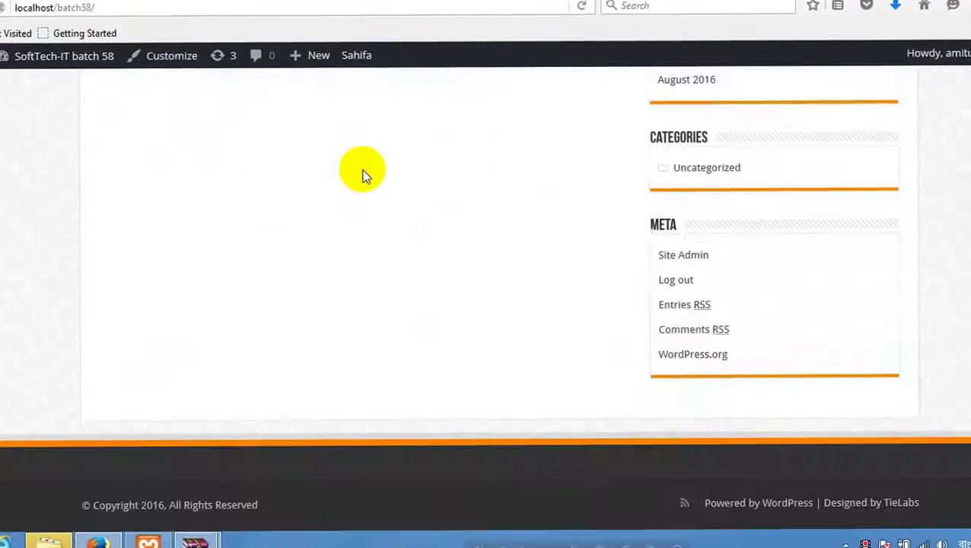
scroll(340, 175, "up", 10)
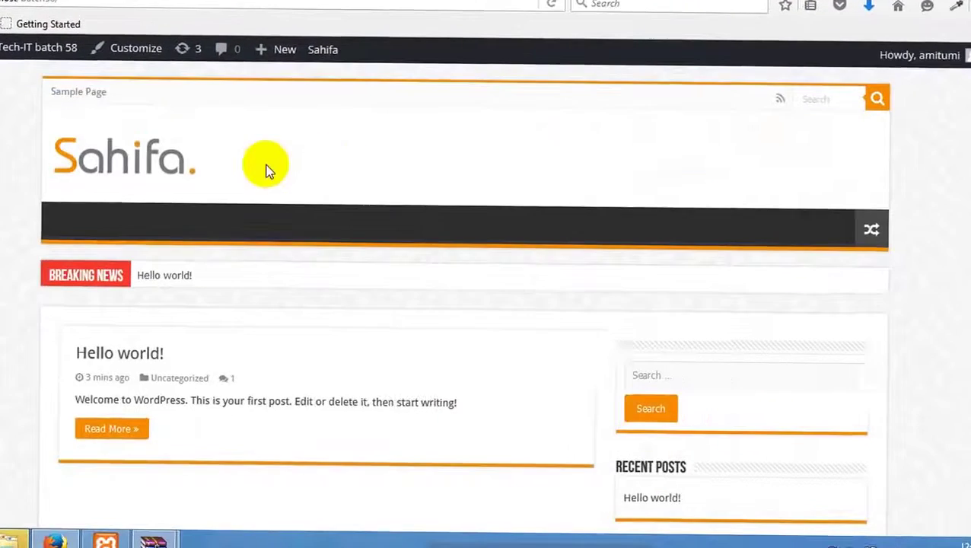
scroll(265, 165, "down", 1)
scroll(297, 221, "up", 1)
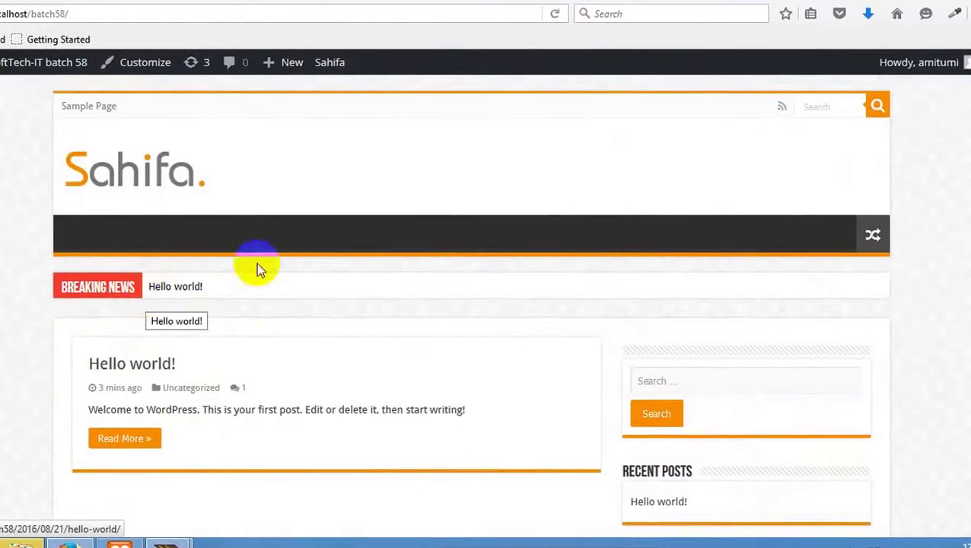
left_click(395, 167)
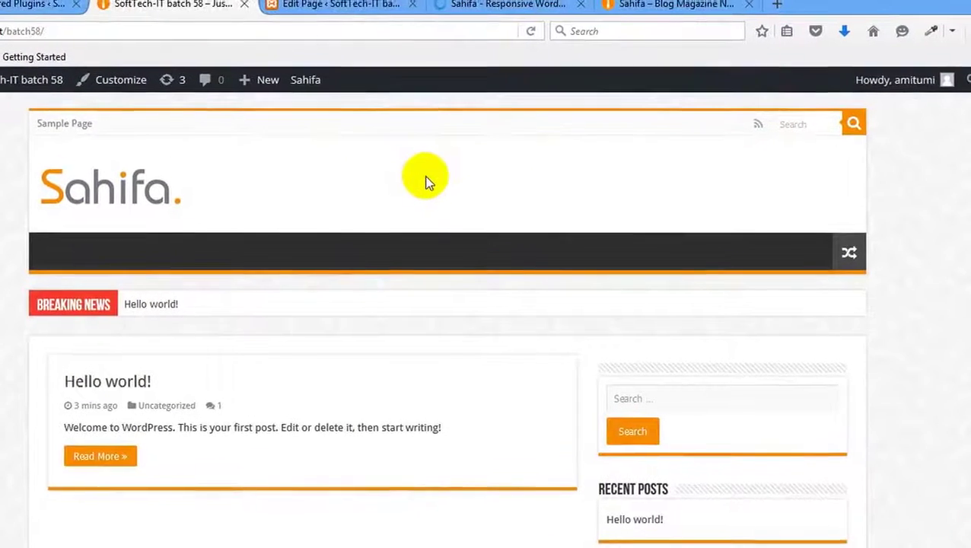
left_click(42, 4)
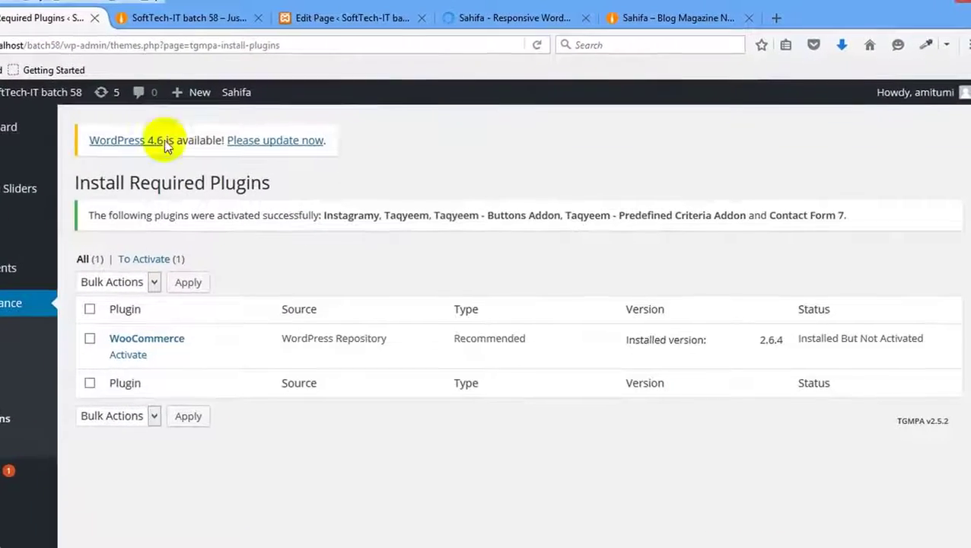
left_click(148, 17)
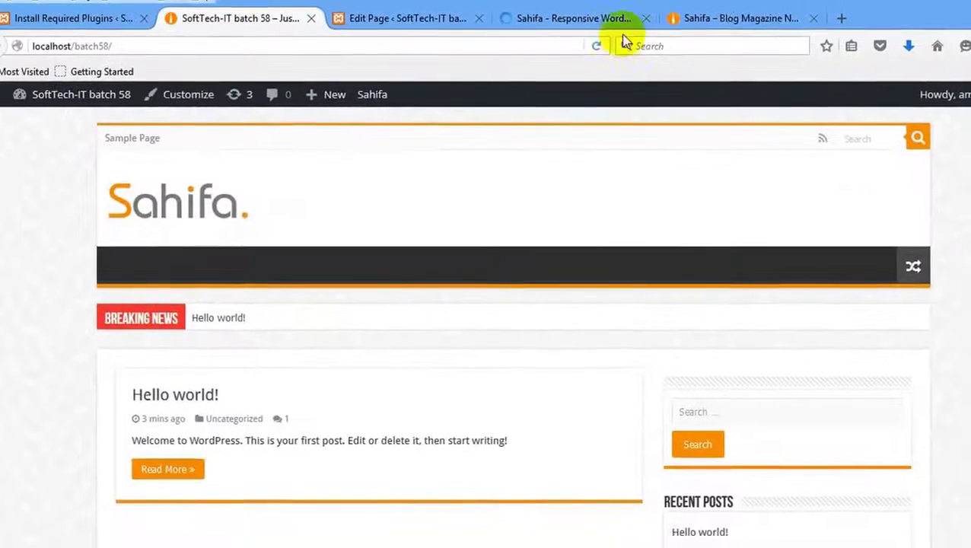
Move the Sahifa – Blog Magazine tab beside the site tab and scroll through the official demo.
left_click_drag(731, 18, 360, 7)
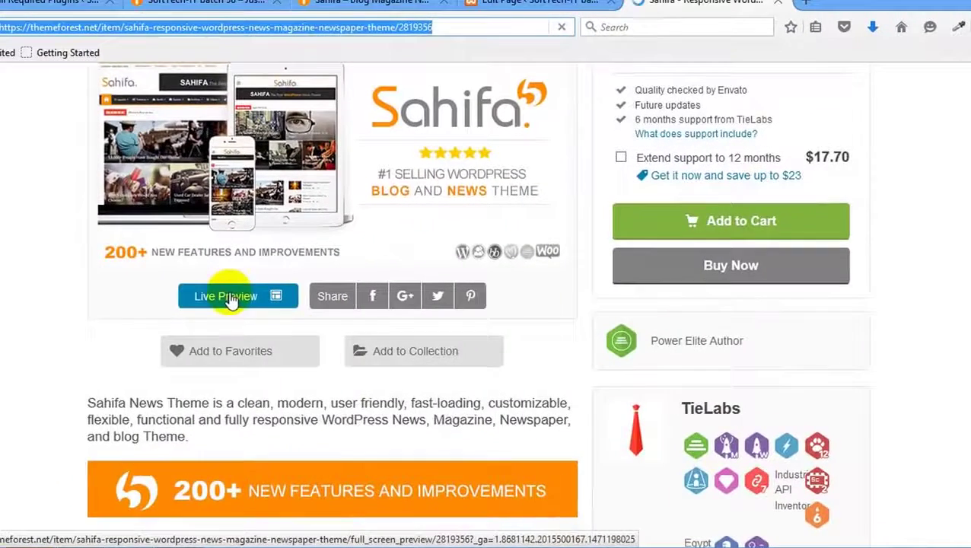
scroll(231, 289, "up", 2)
left_click(377, 4)
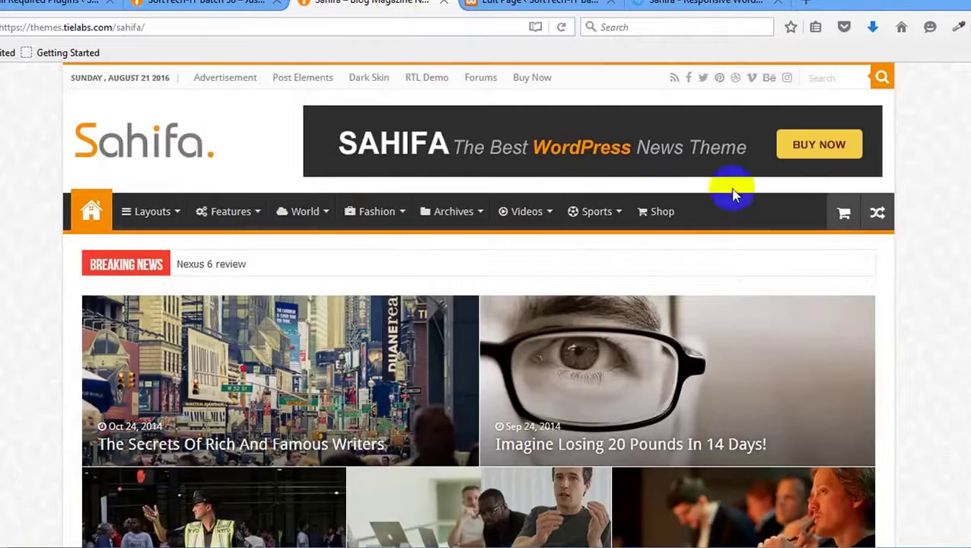
scroll(542, 184, "down", 15)
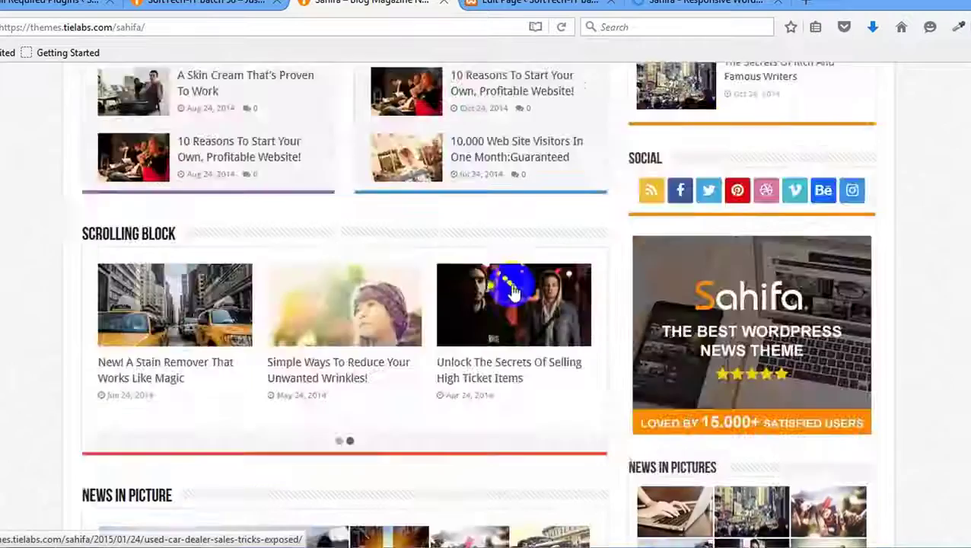
scroll(512, 291, "down", 20)
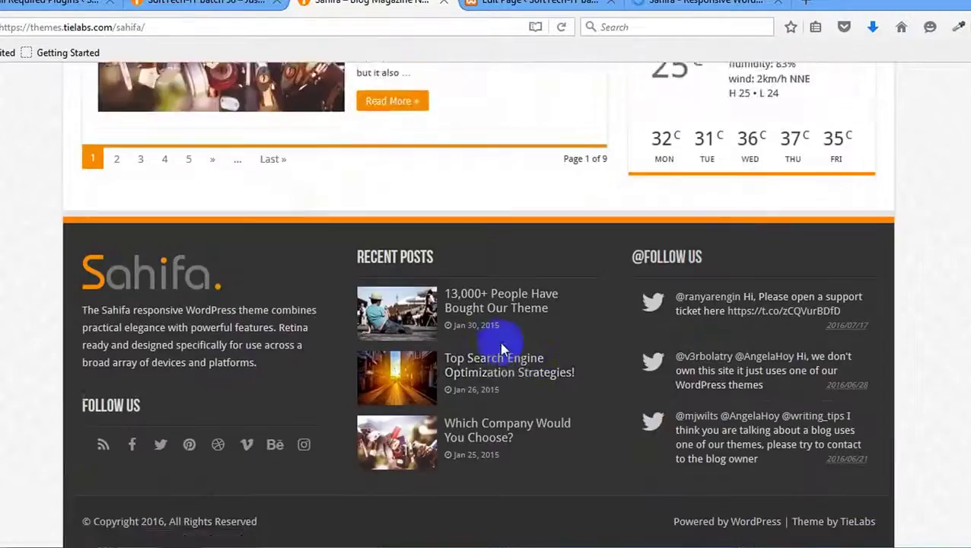
scroll(520, 373, "up", 12)
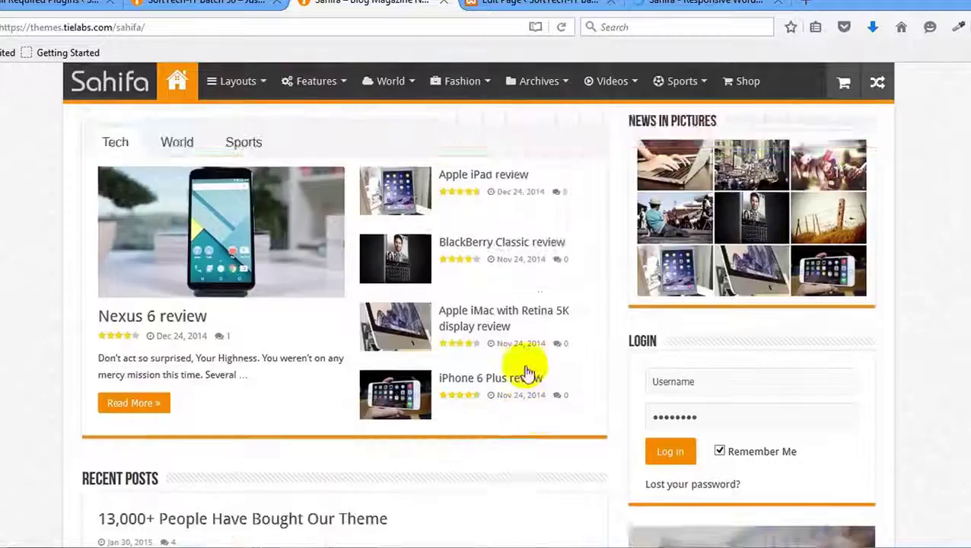
scroll(528, 373, "up", 15)
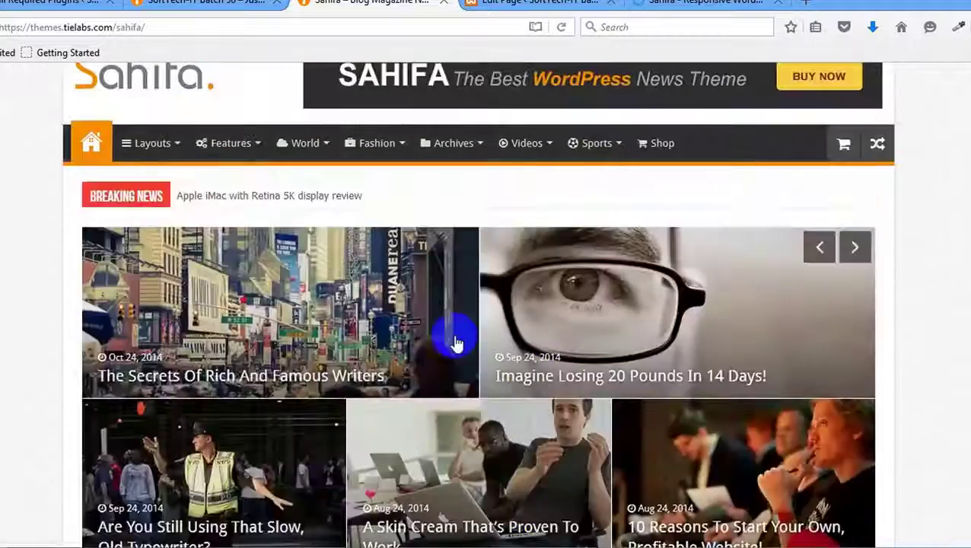
scroll(455, 342, "up", 2)
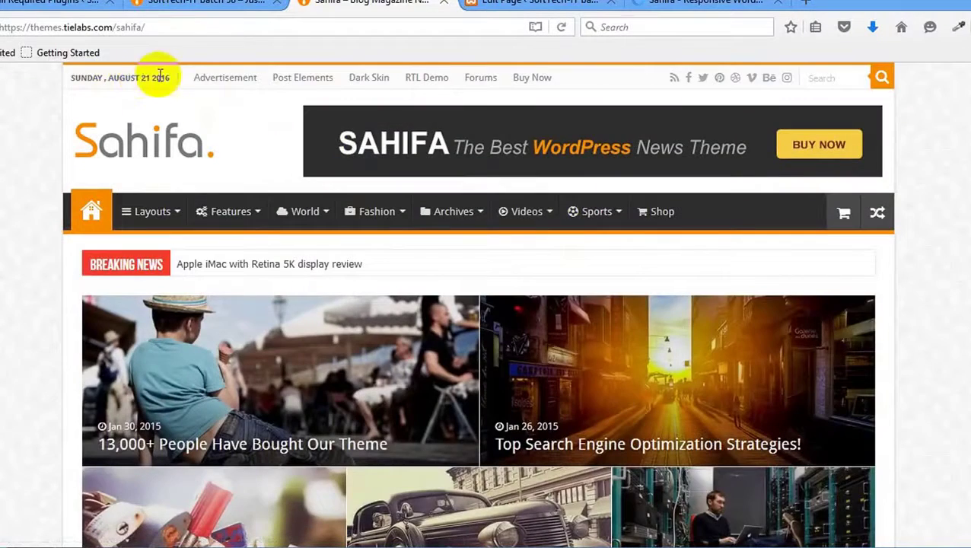
left_click_drag(170, 82, 81, 80)
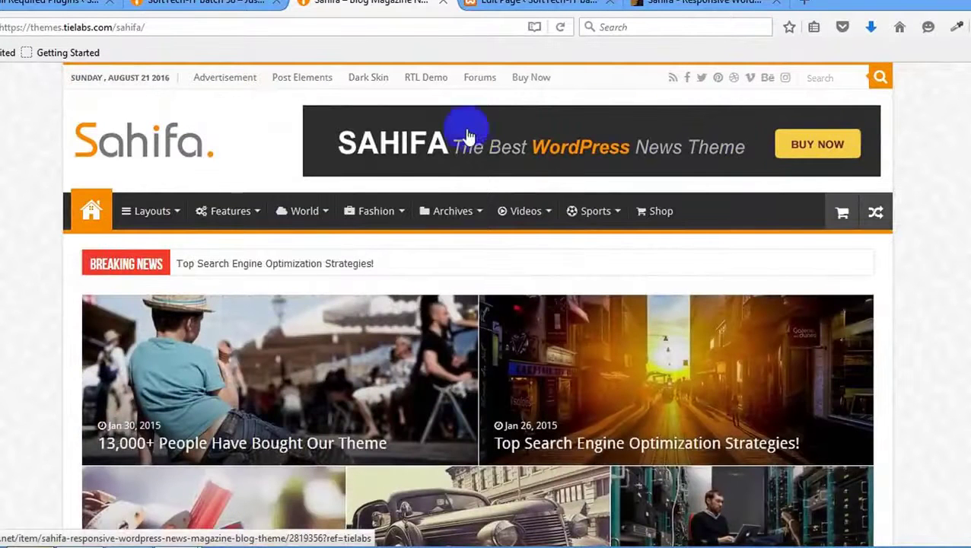
left_click(590, 156)
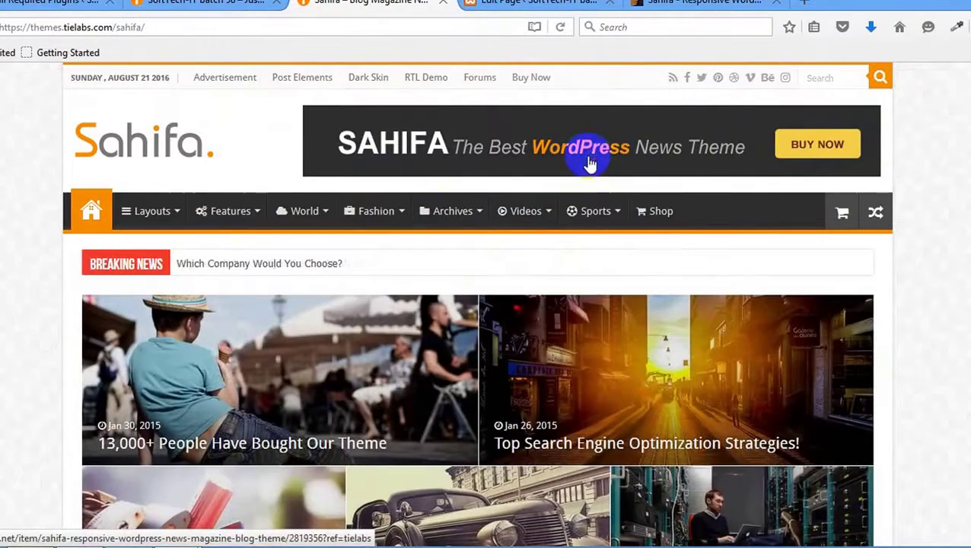
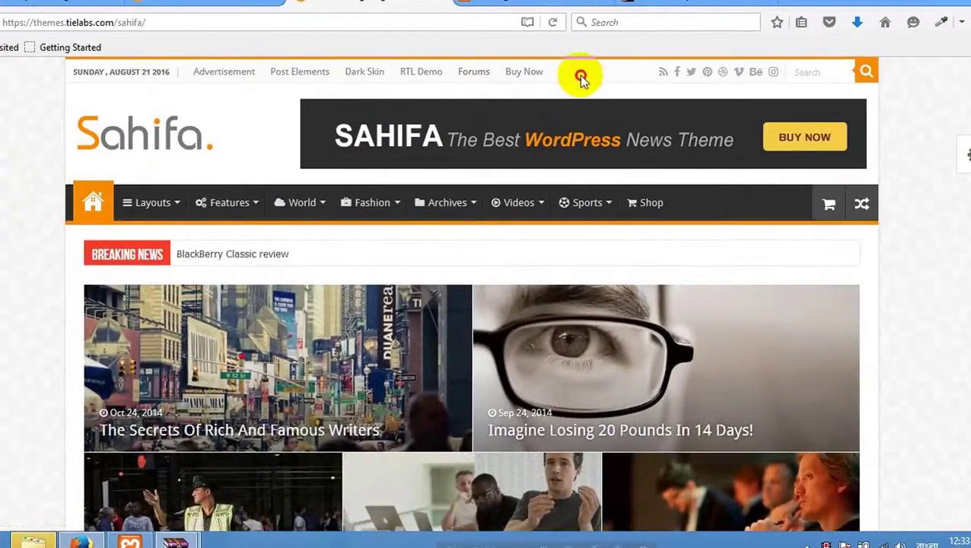
Select the demo's whole top-bar line, from the date through Buy Now.
left_click_drag(581, 78, 405, 84)
left_click(233, 89)
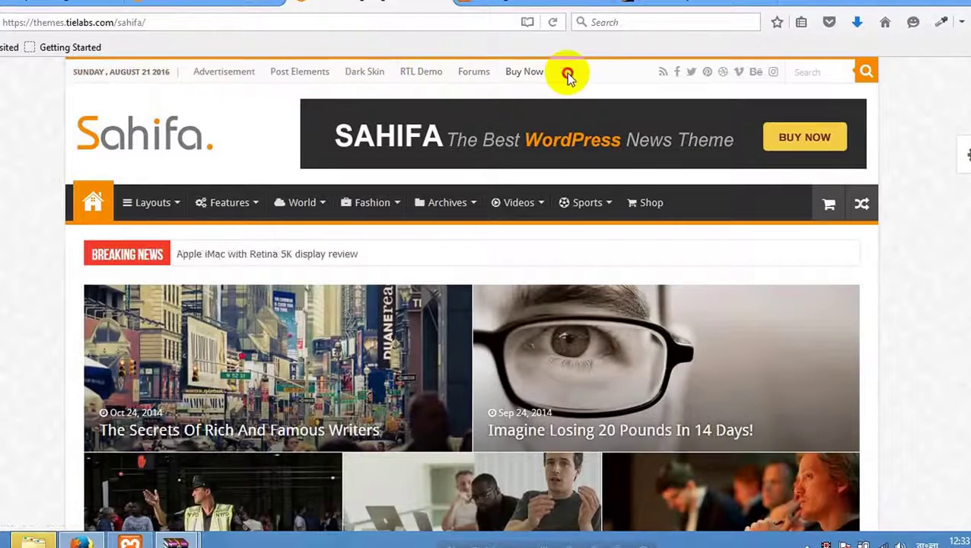
left_click_drag(568, 71, 281, 76)
left_click(487, 86)
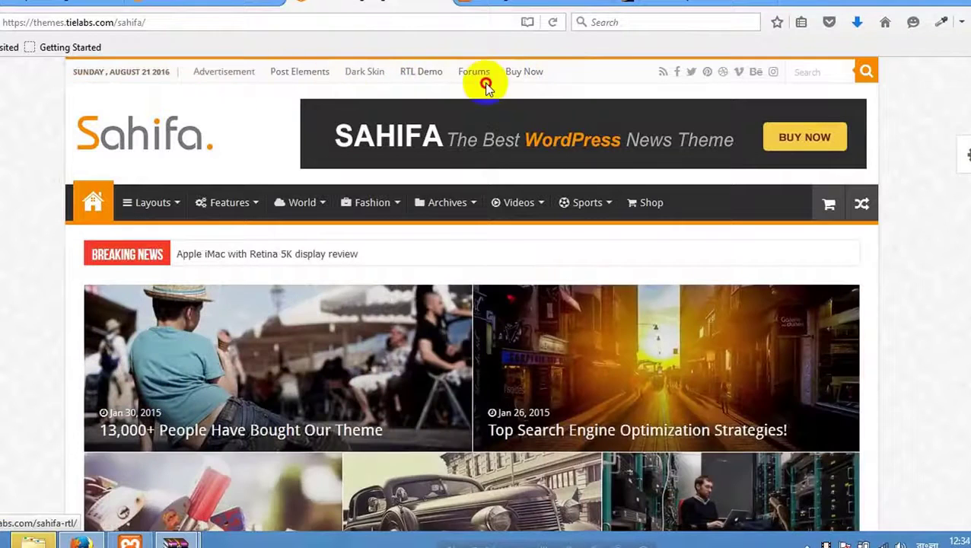
triple_click(544, 76)
mouse_move(302, 204)
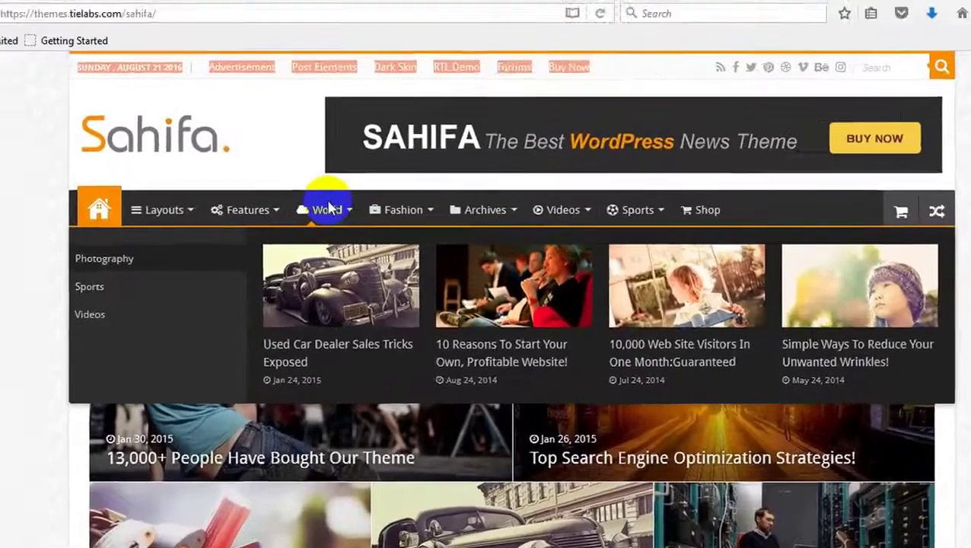
Bring up the Windows Run box from the desktop.
key("super")
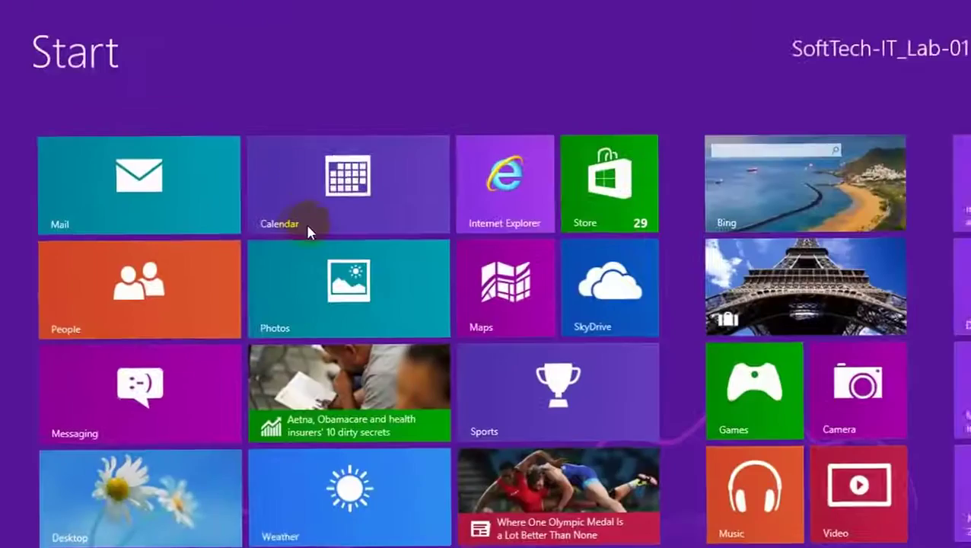
left_click(163, 517)
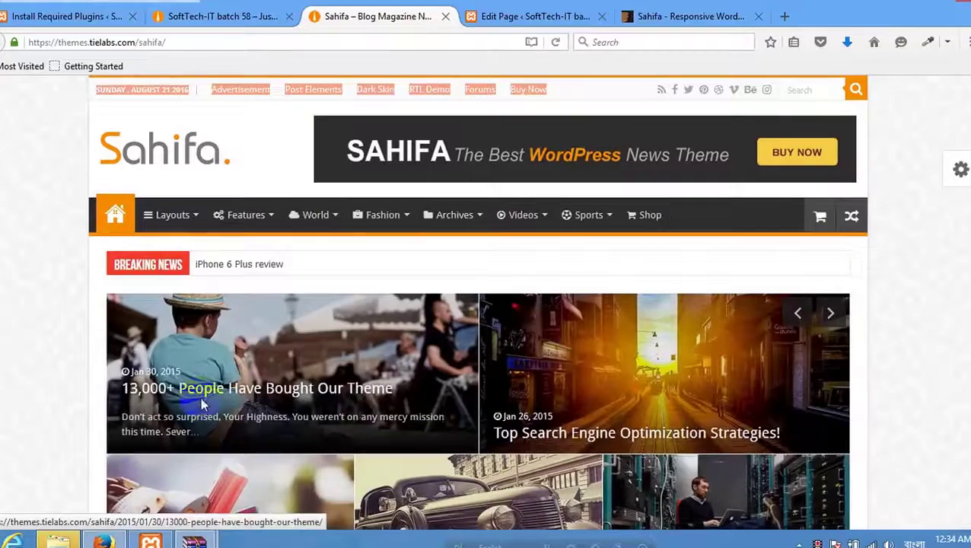
key("super+r")
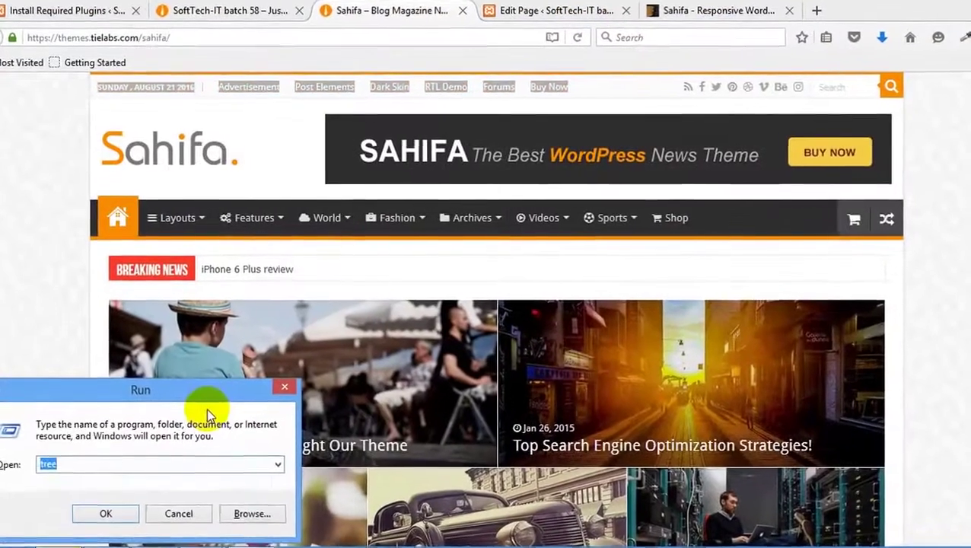
Launch Notepad and paste the copied top-bar text into a new note.
type("notepad")
key("Return")
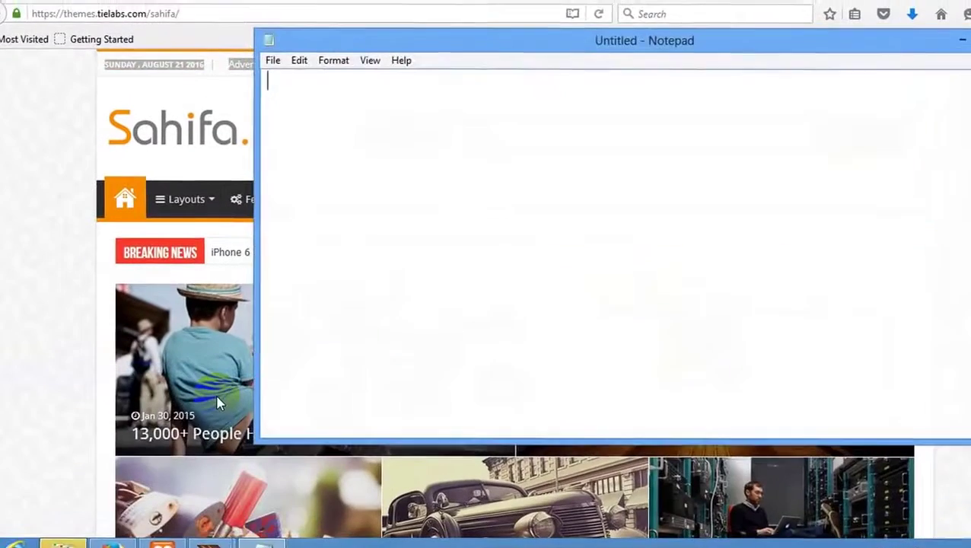
type("Sunday , August 21 2016      Advertisement     Post Elements     Dark Skin     RTL Demo     Forums     Buy Now")
left_click_drag(558, 41, 582, 97)
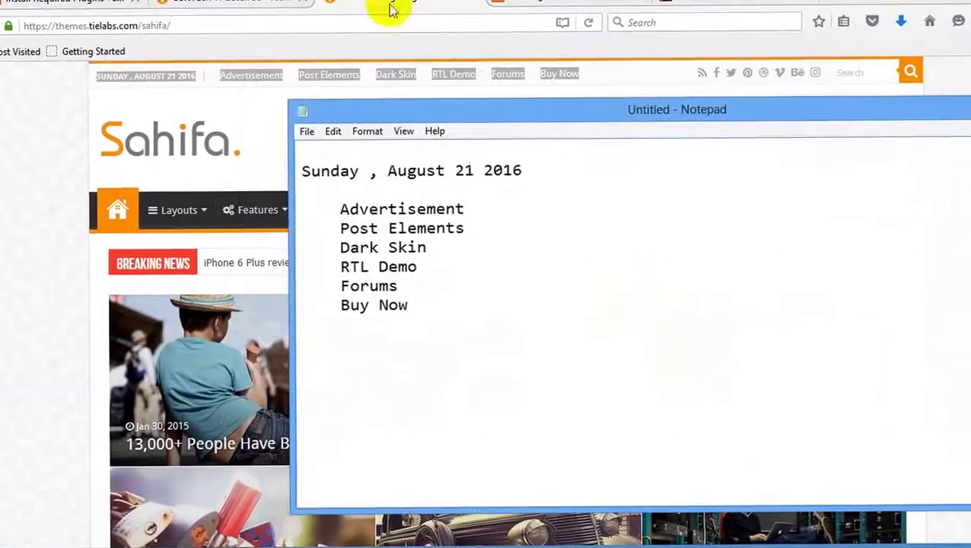
Return to Firefox's WordPress Edit Page tab.
left_click(391, 9)
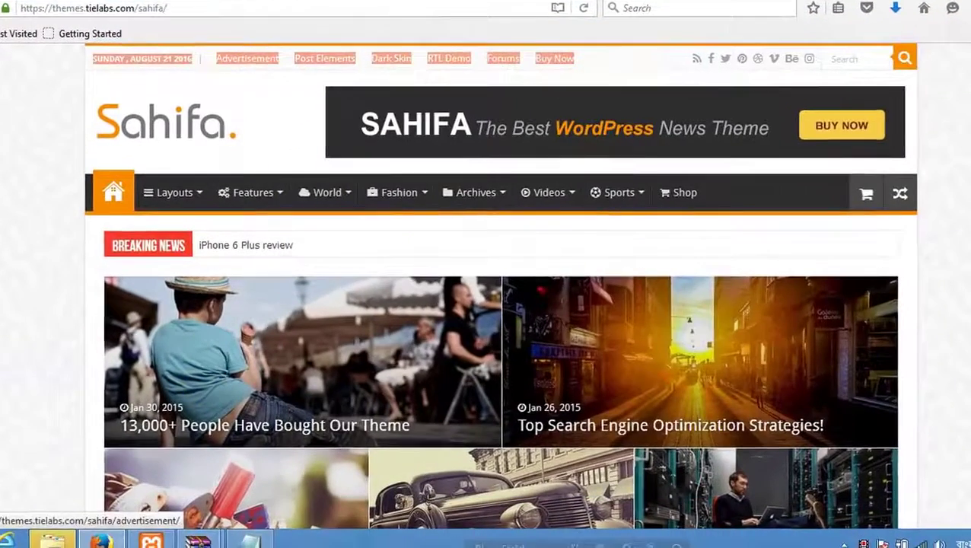
left_click(205, 17)
left_click(445, 26)
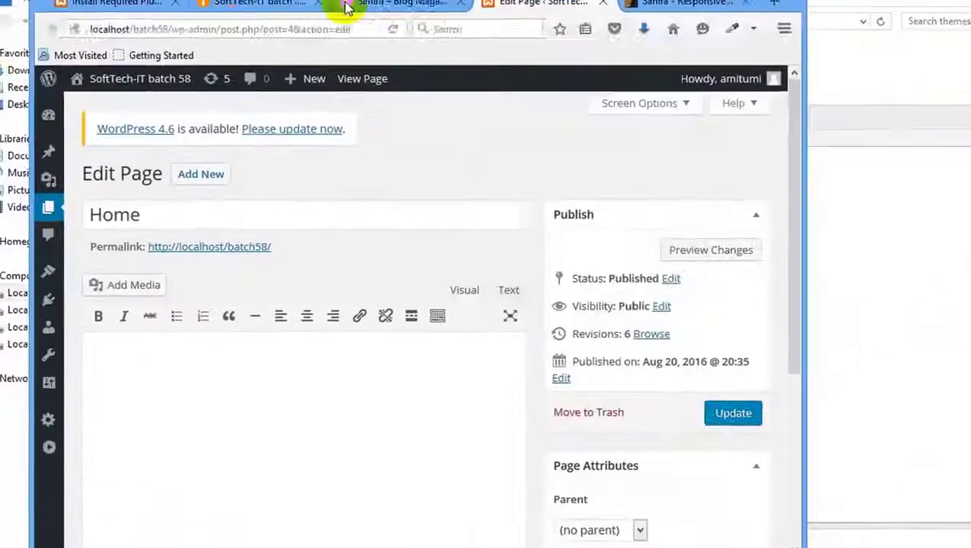
Compare the Sahifa demo with the local batch58 site, ending on Install Required Plugins.
left_click(358, 13)
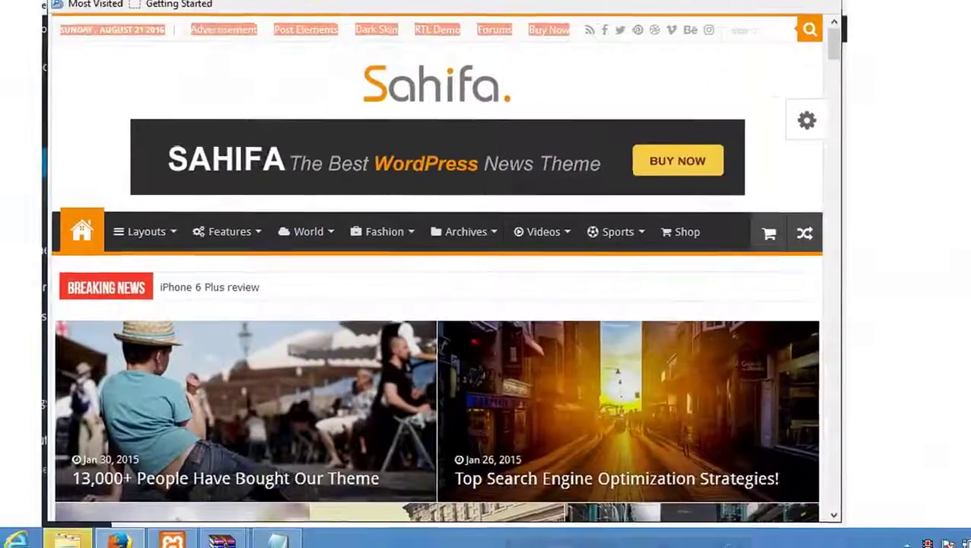
left_click(183, 15)
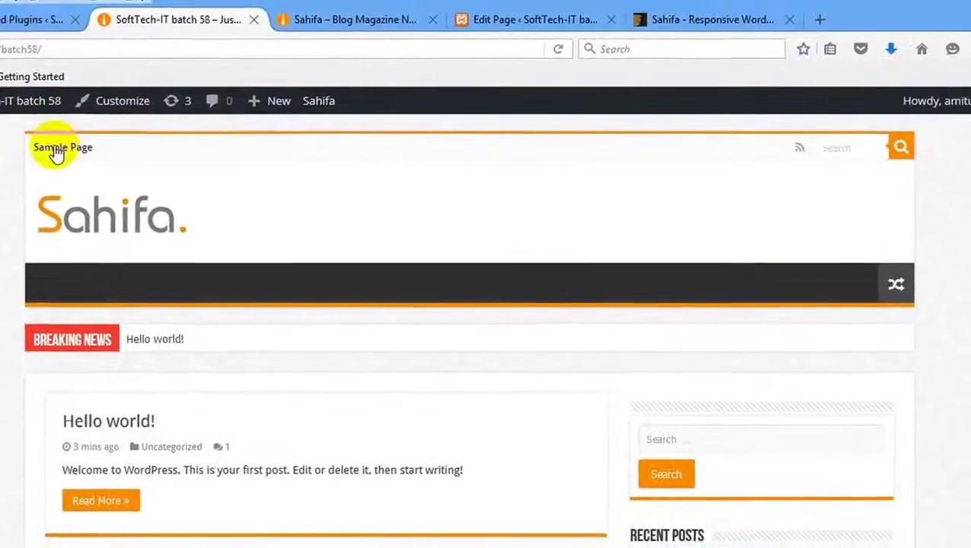
left_click(30, 19)
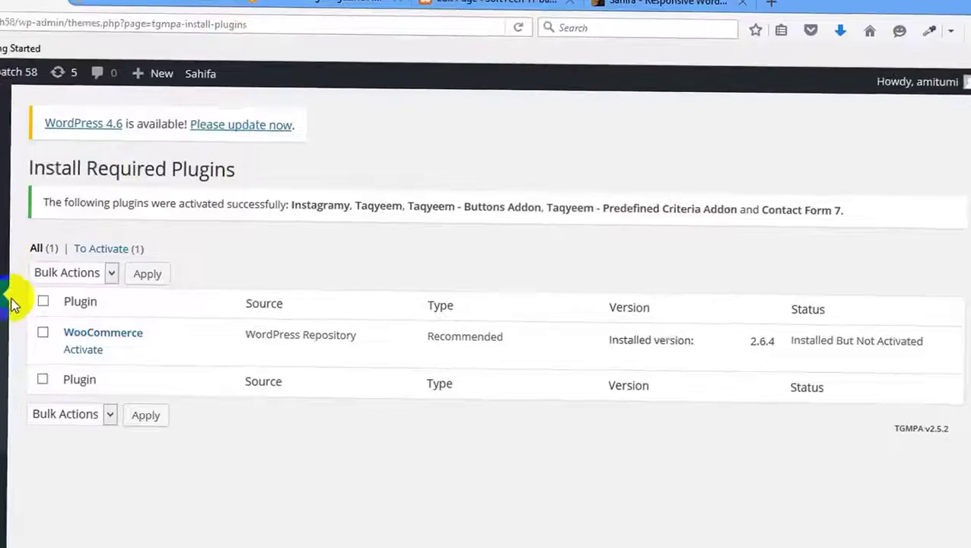
scroll(11, 305, "down", 1)
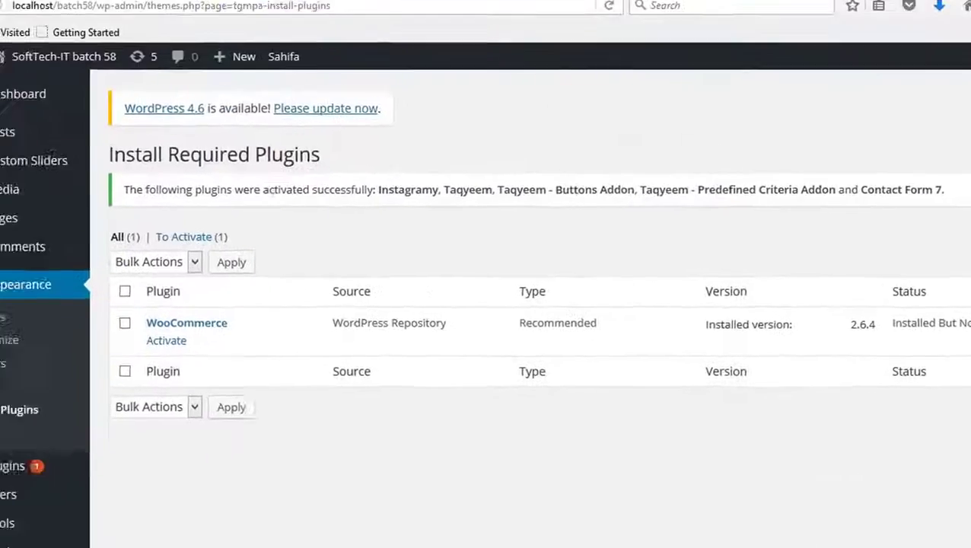
left_click(331, 10)
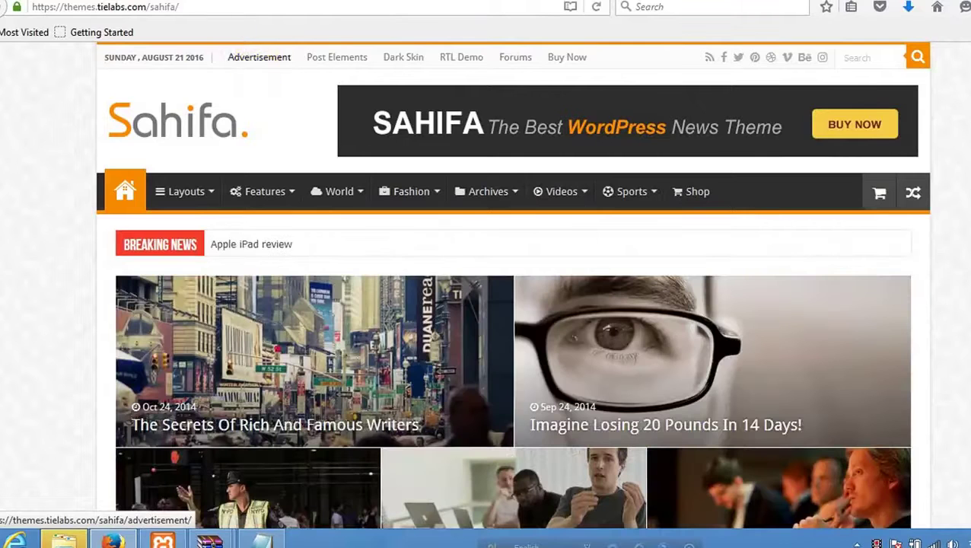
key("ctrl+w")
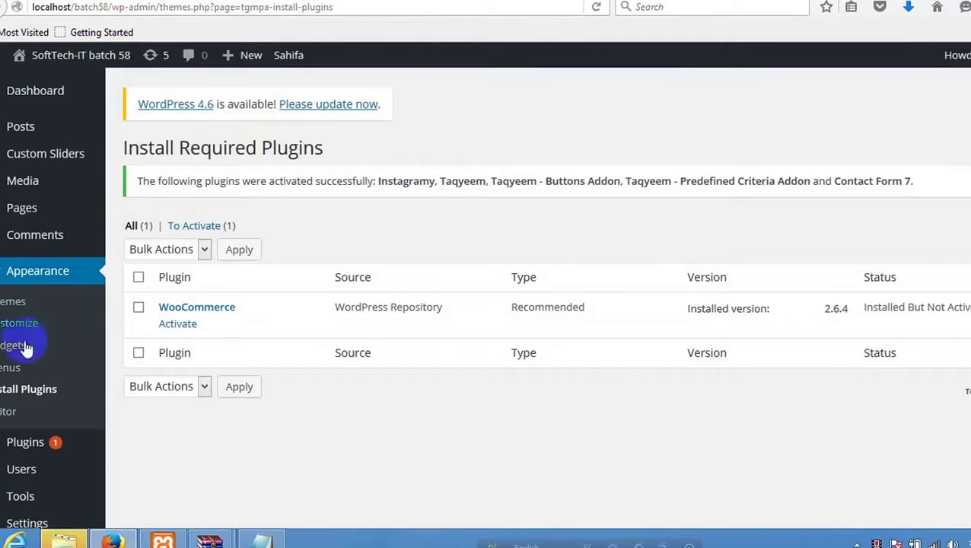
Create a new page titled Advertisement, copying the title from the notes.
mouse_move(33, 207)
left_click(133, 233)
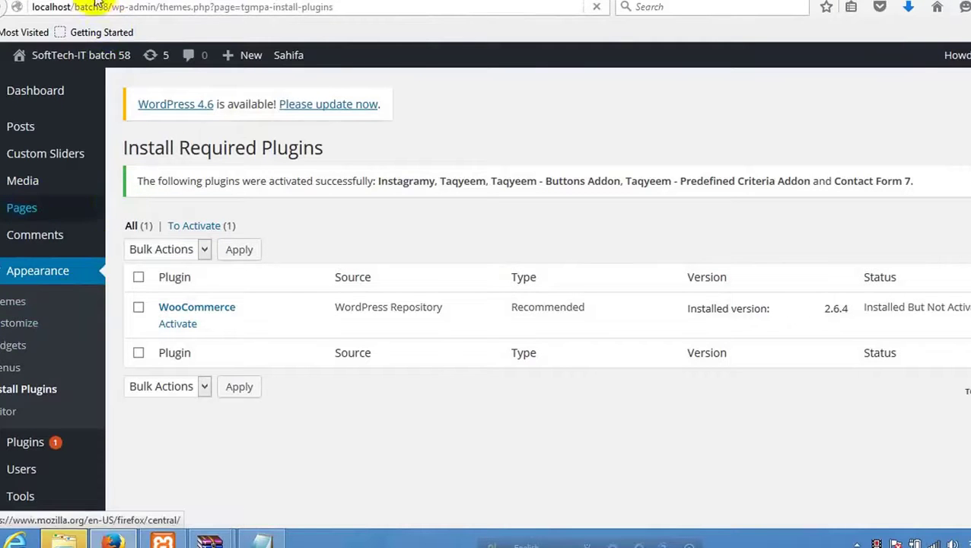
left_click(276, 531)
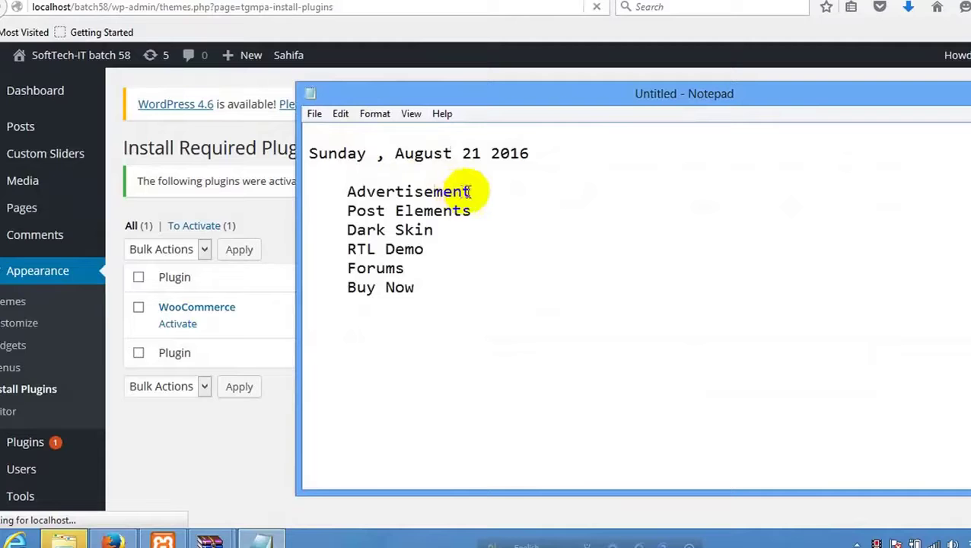
left_click_drag(469, 191, 347, 191)
key("ctrl+c")
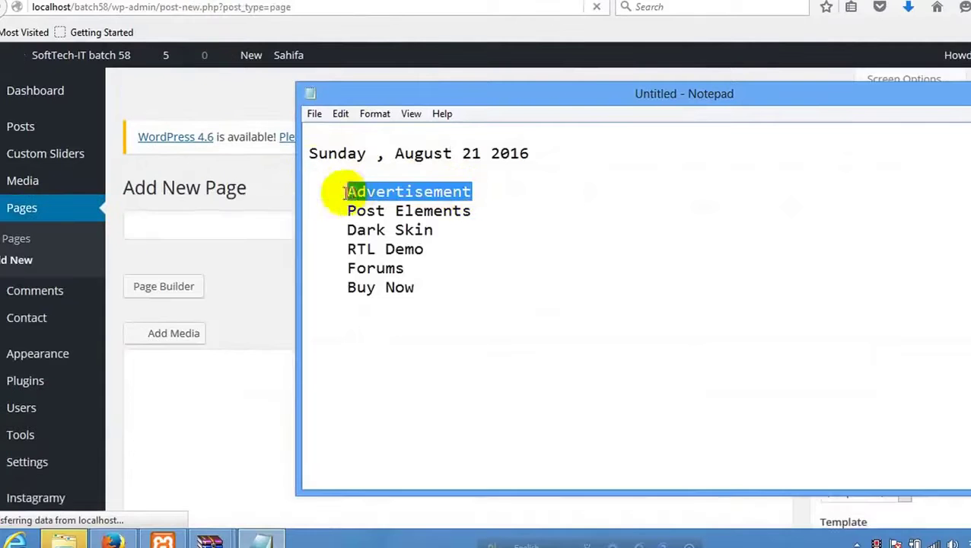
key("alt+Tab")
left_click(316, 216)
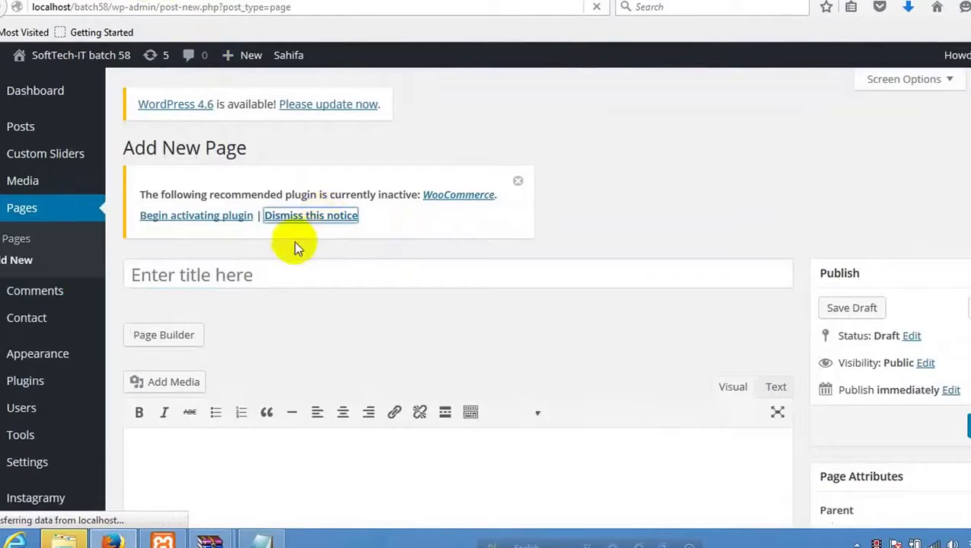
left_click(294, 274)
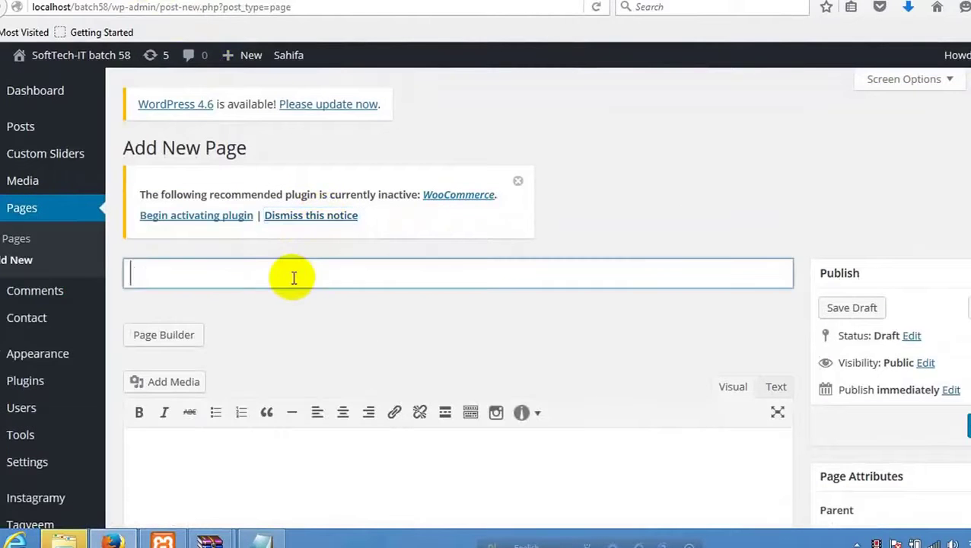
key("ctrl+v")
scroll(906, 238, "down", 5)
scroll(966, 219, "up", 1)
scroll(967, 218, "up", 3)
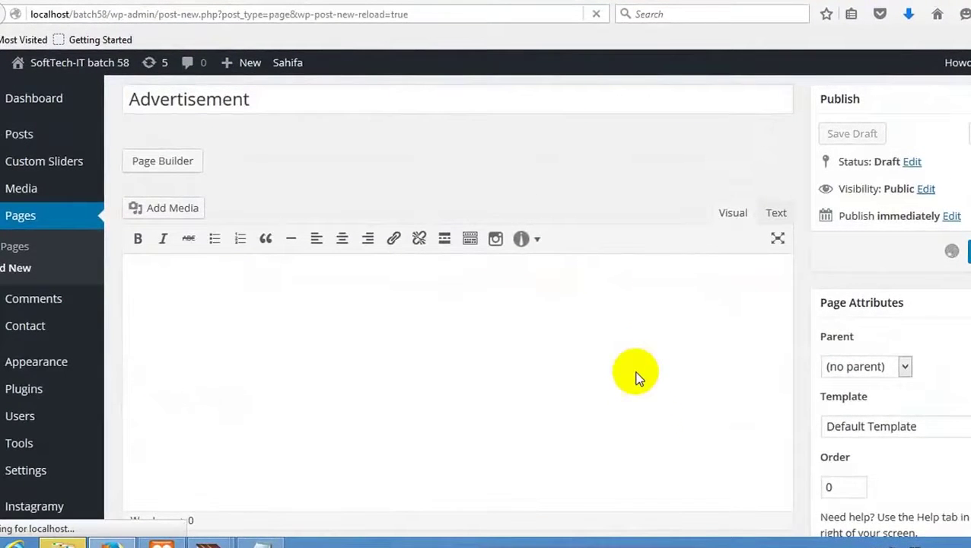
Create and publish a second page titled Post Elements.
left_click(302, 544)
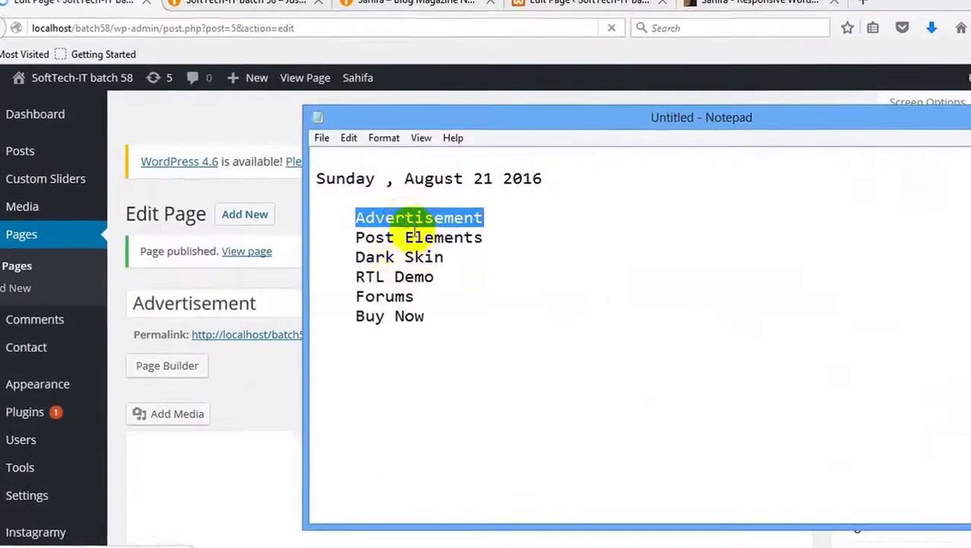
left_click(402, 12)
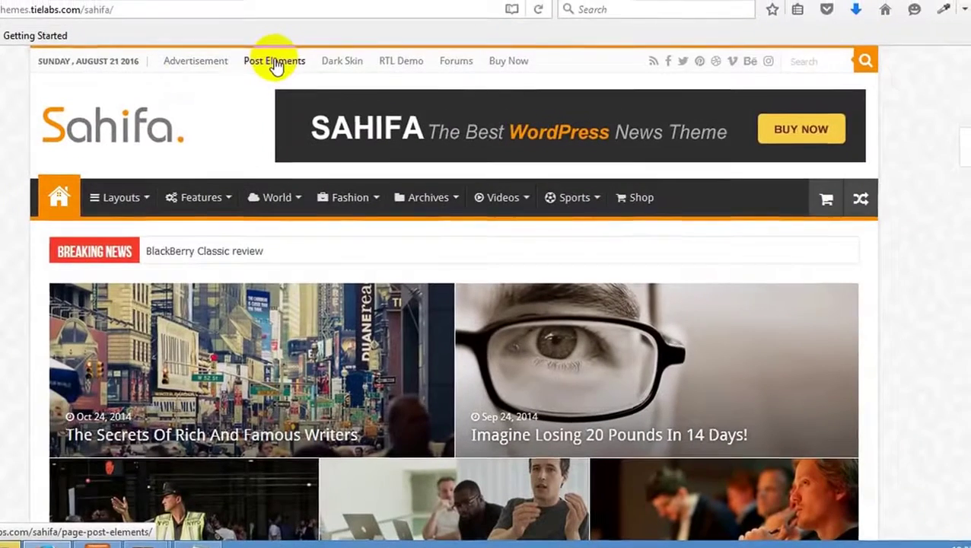
key("alt+Tab")
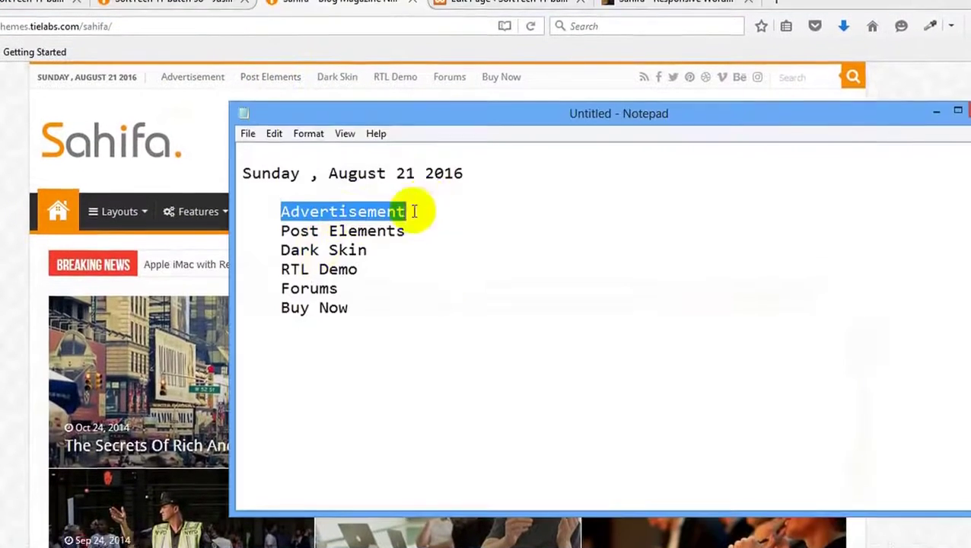
left_click_drag(406, 237, 271, 241)
key("ctrl+c")
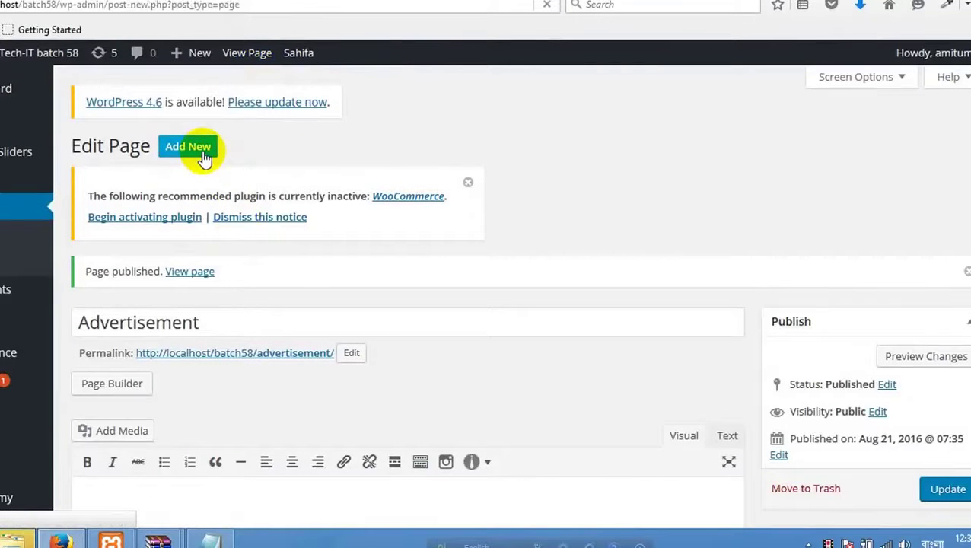
left_click(189, 147)
left_click(178, 274)
key("ctrl+v")
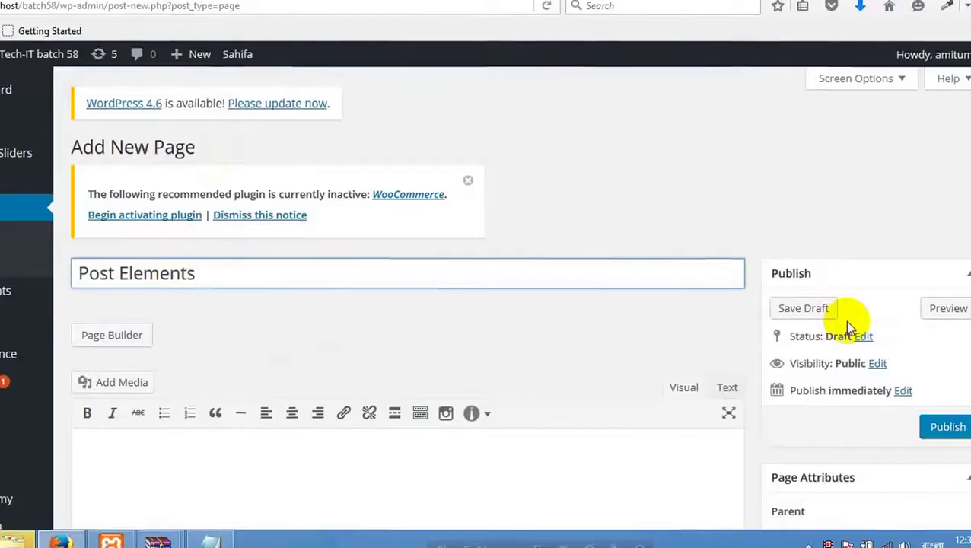
scroll(845, 321, "down", 3)
left_click(946, 244)
scroll(344, 137, "up", 3)
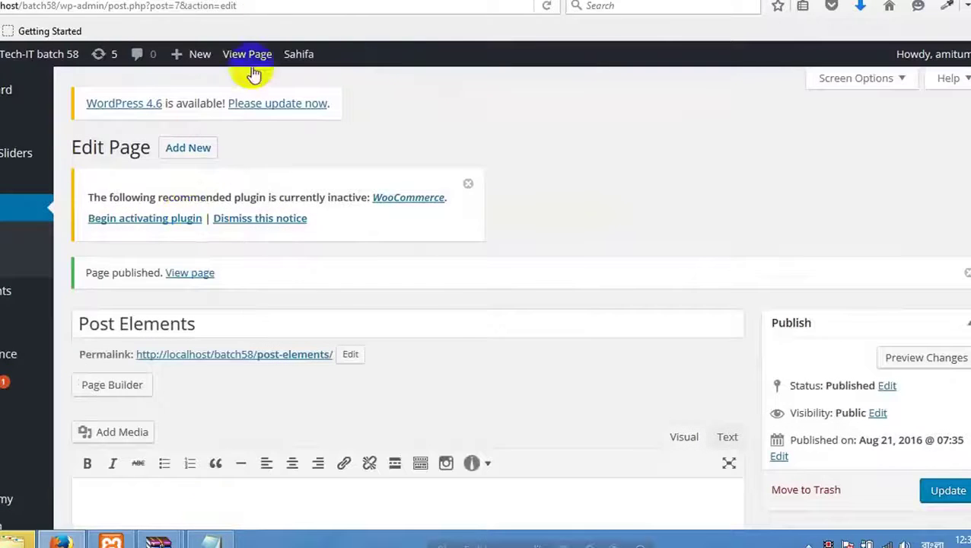
View the Sahifa RTL Demo in a new window, then close it.
left_click(319, 3)
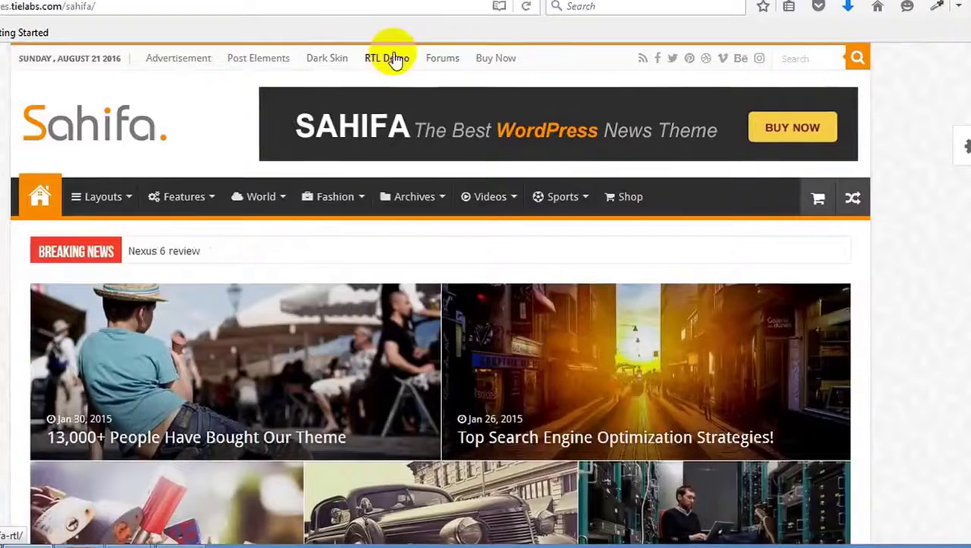
right_click(391, 59)
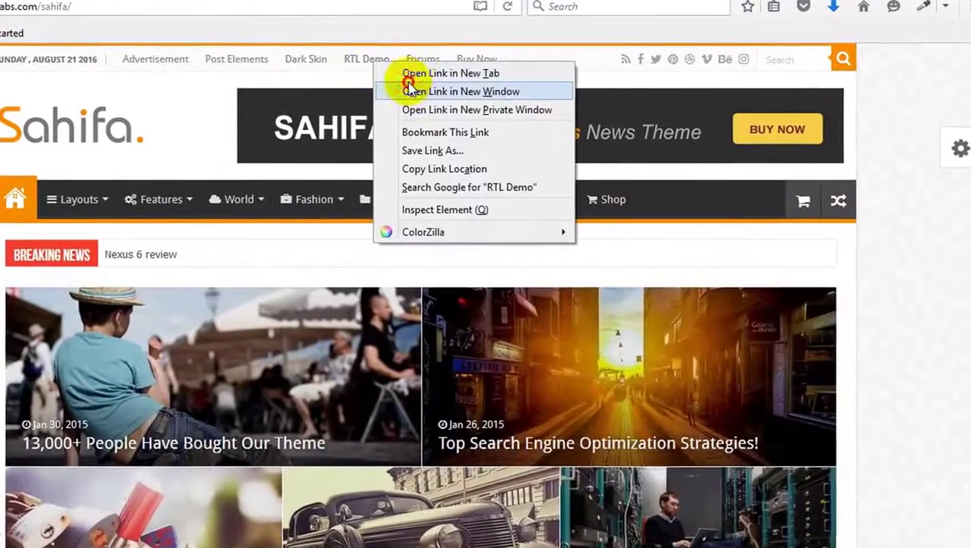
left_click(408, 89)
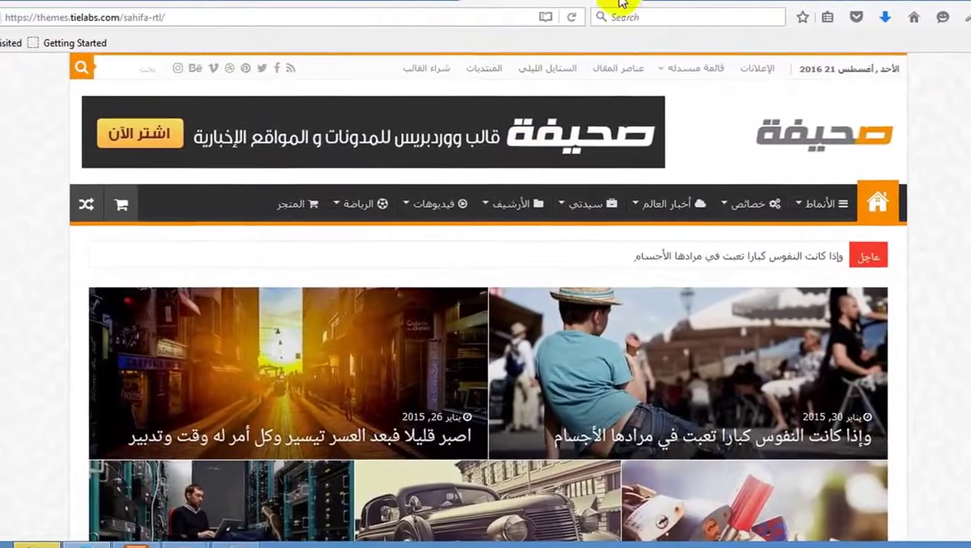
left_click(612, 3)
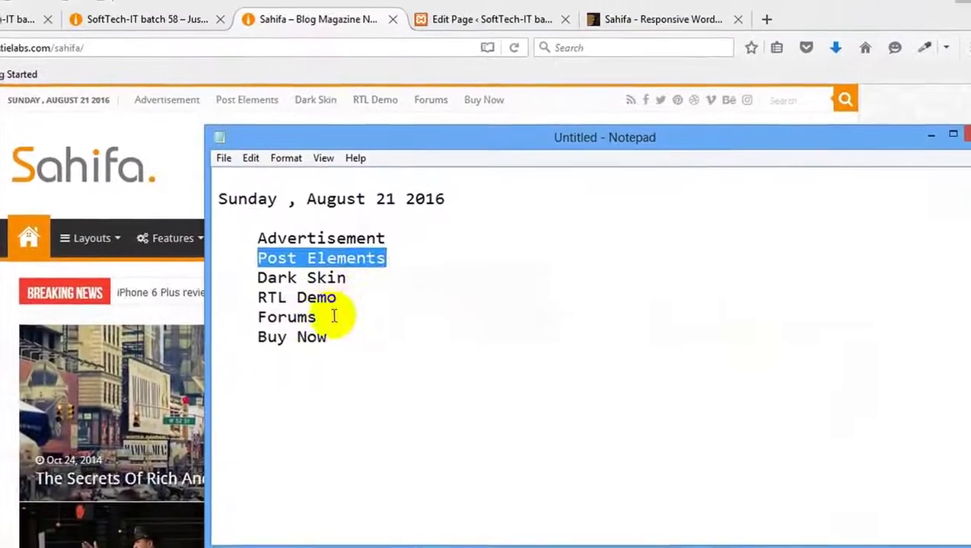
Publish a blank page titled Forums, taken from the notes.
left_click_drag(333, 316, 258, 316)
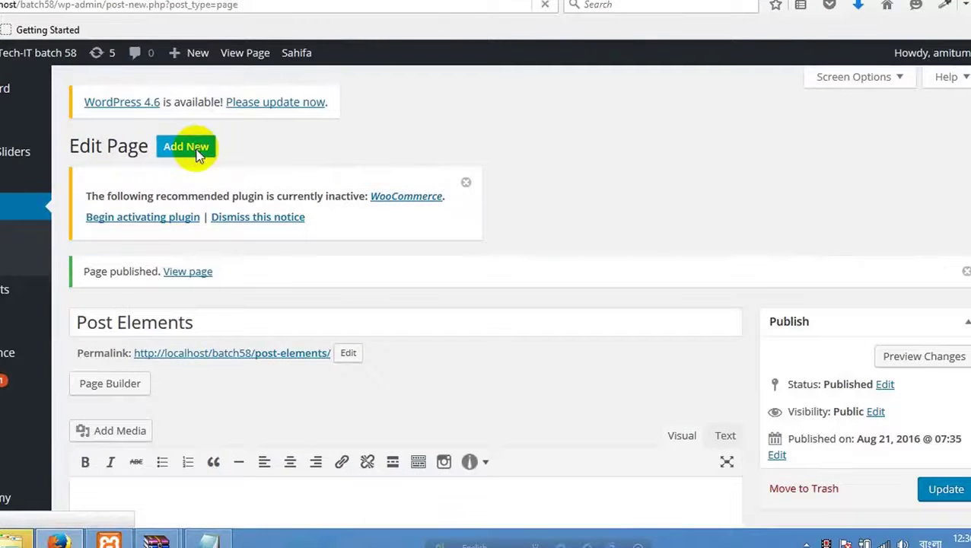
left_click(197, 148)
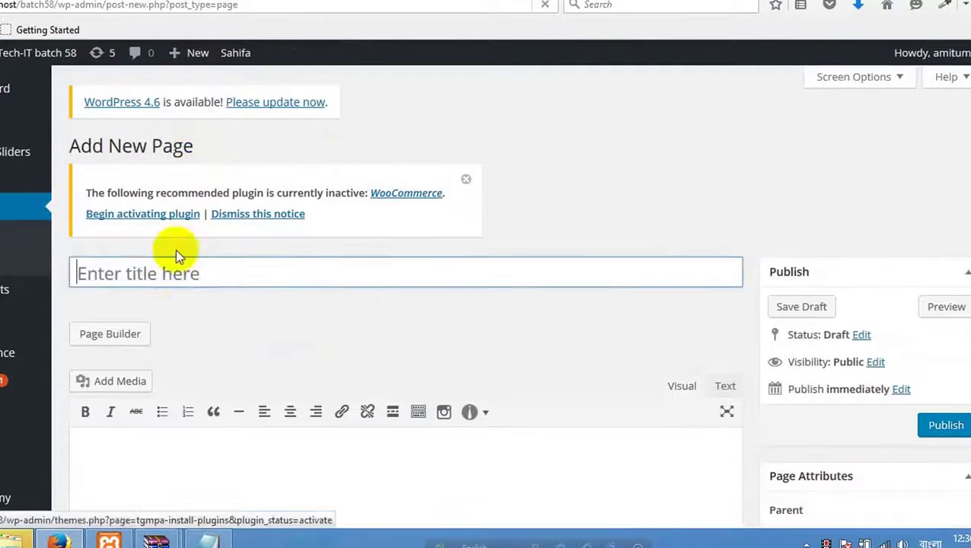
left_click(951, 430)
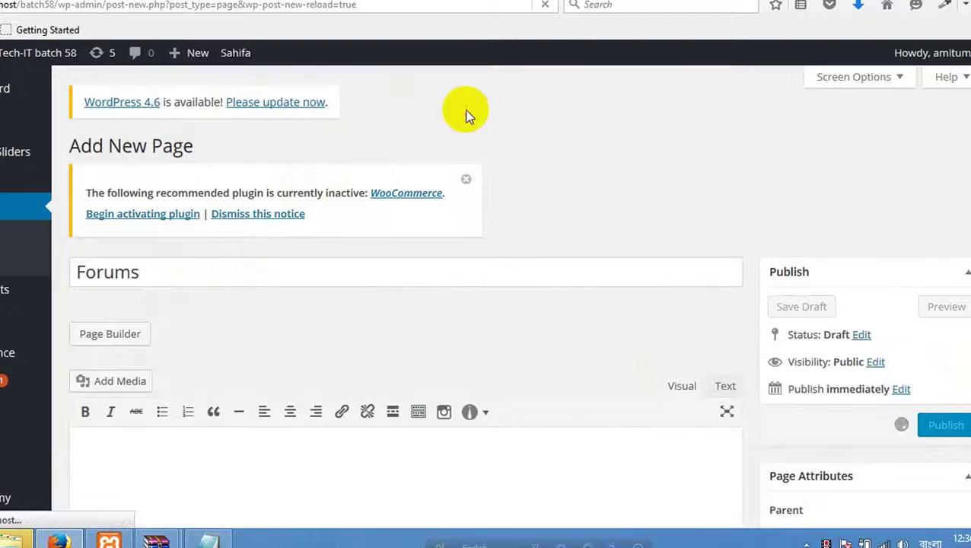
Pick out Buy Now in the notes, recheck the demo, and go to Appearance > Menus.
left_click(208, 541)
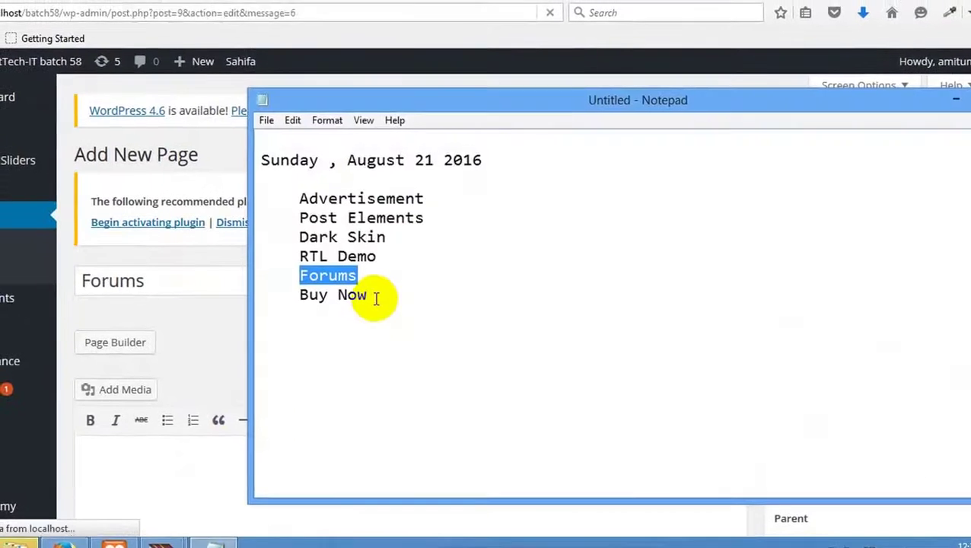
left_click_drag(373, 295, 248, 294)
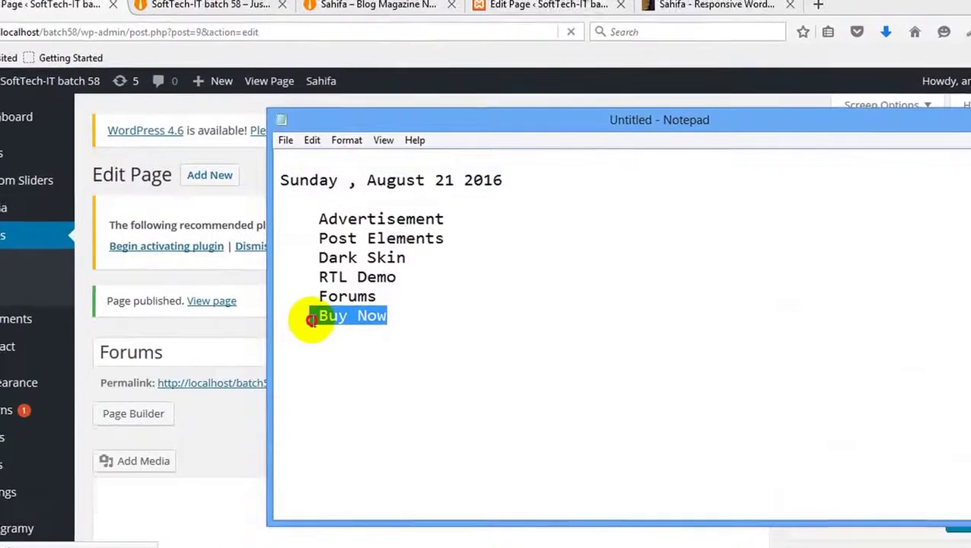
left_click_drag(308, 309, 379, 309)
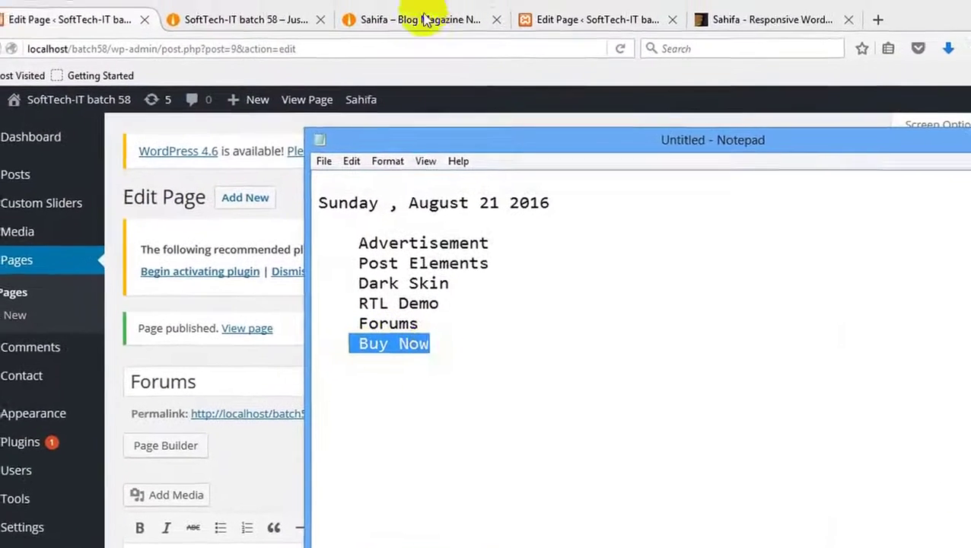
left_click(427, 19)
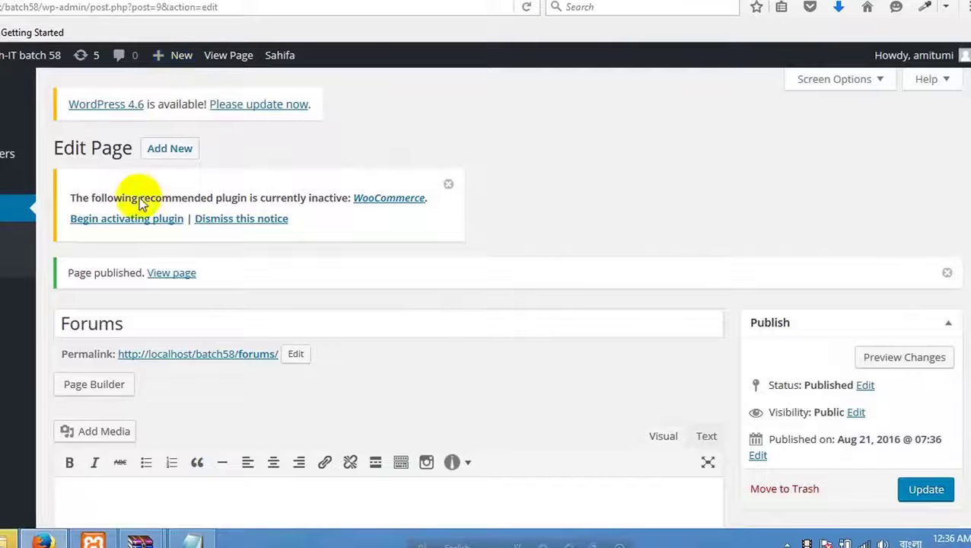
scroll(114, 274, "down", 6)
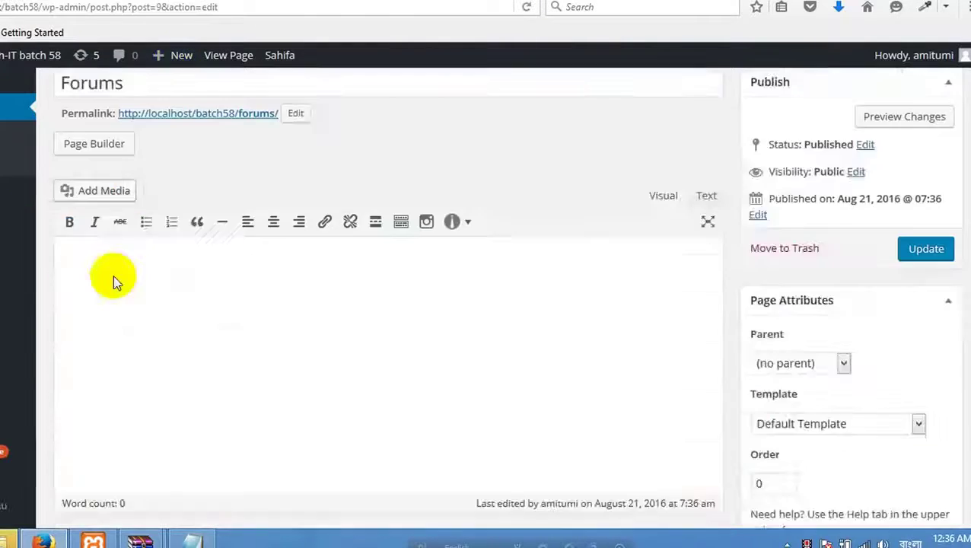
mouse_move(15, 255)
left_click(64, 323)
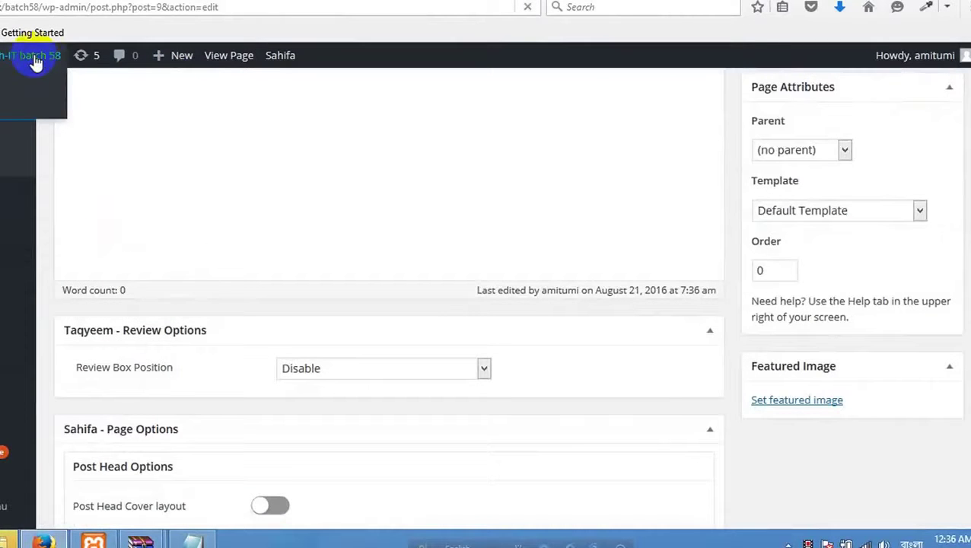
Create a menu named 'main menu' on the Menus screen.
scroll(345, 262, "down", 3)
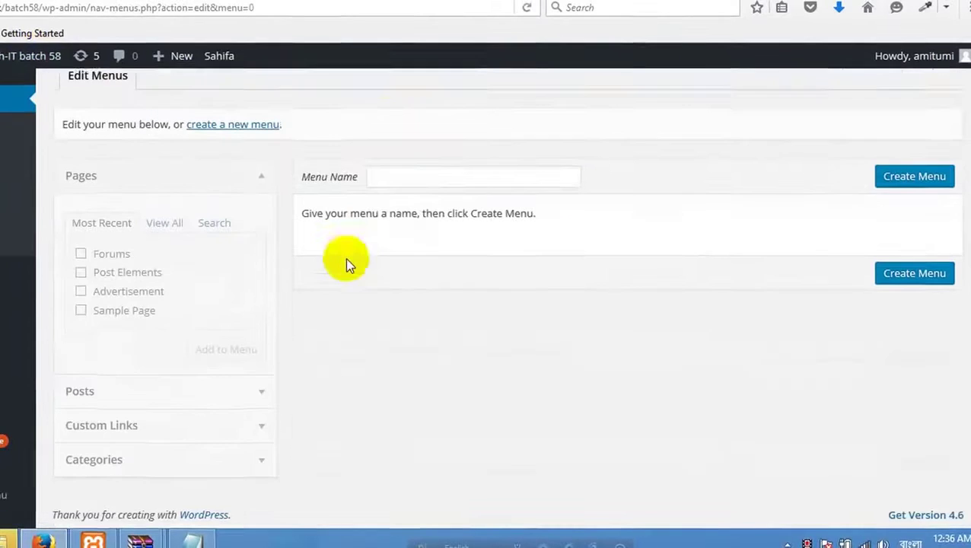
left_click(399, 183)
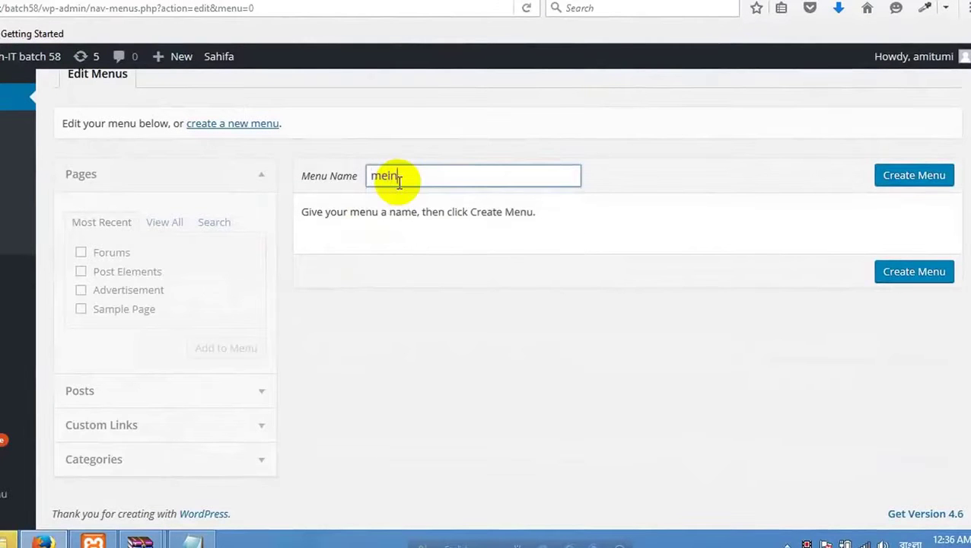
type("main men")
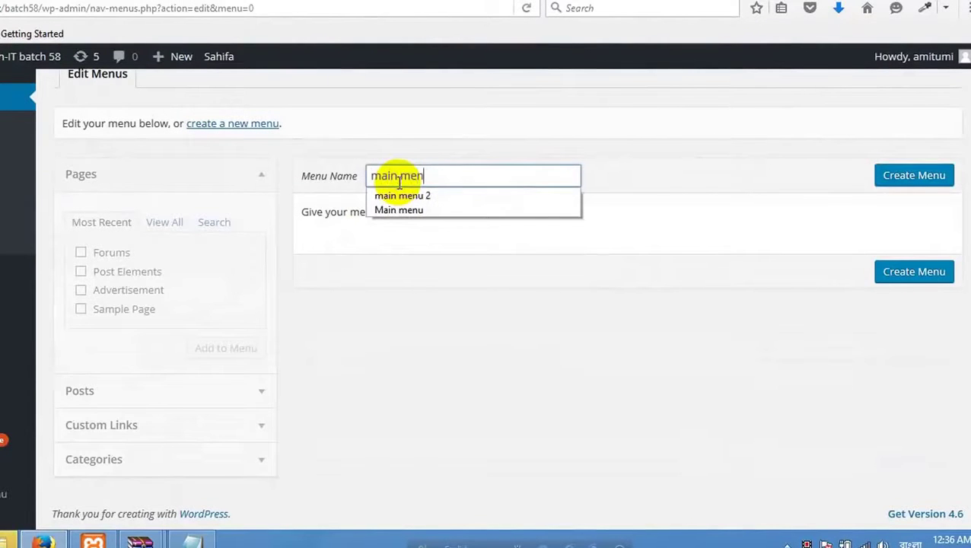
type("u")
key("Return")
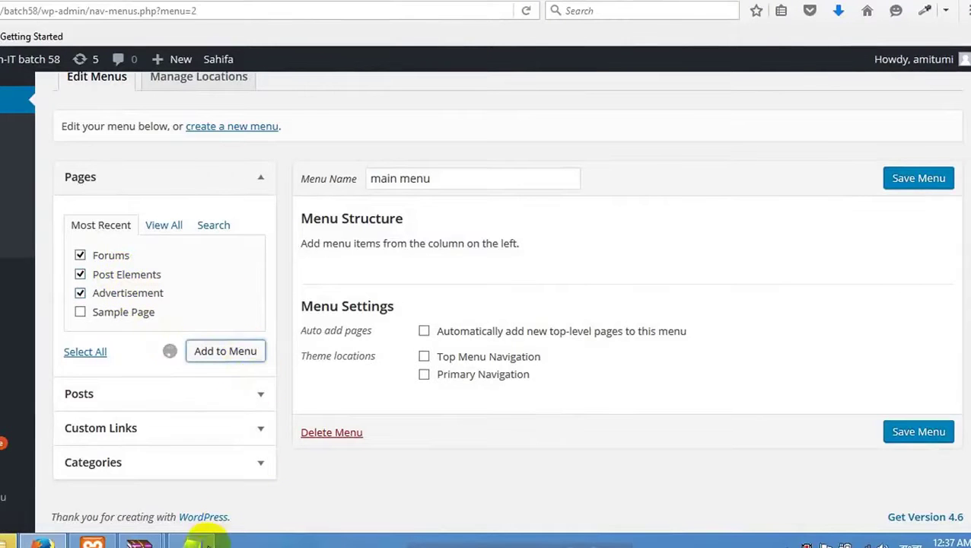
Add Forums, Post Elements and Advertisement pages, plus custom links with URL #.
left_click(191, 542)
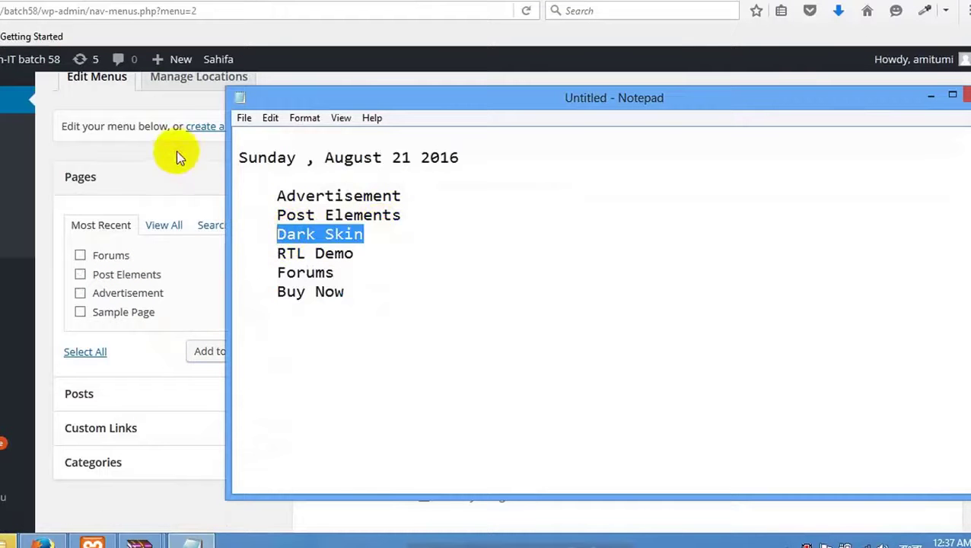
left_click(207, 194)
left_click(207, 194)
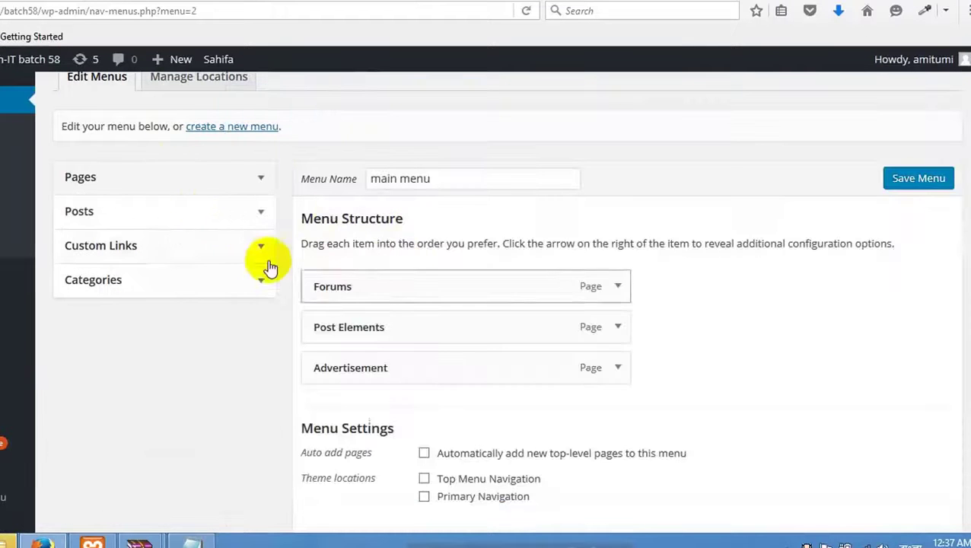
left_click(198, 261)
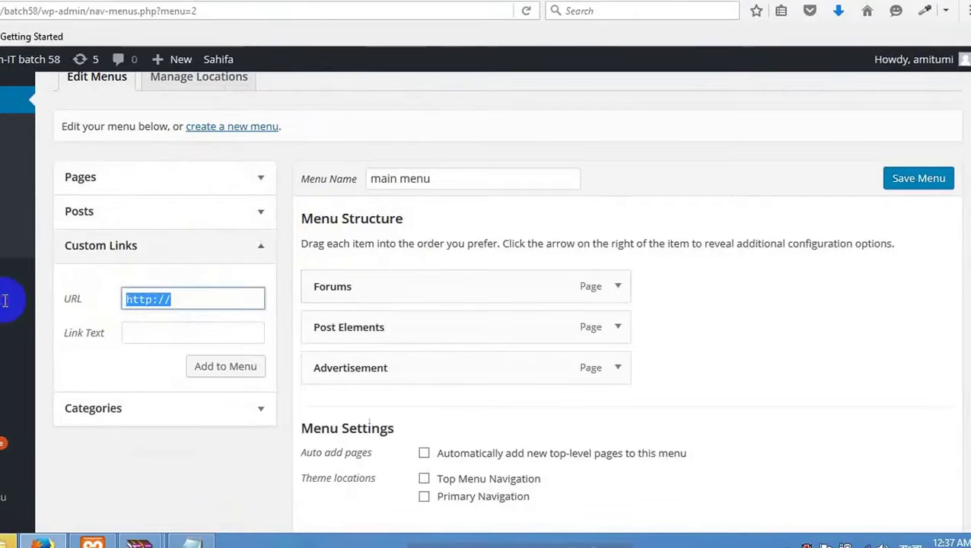
type("#")
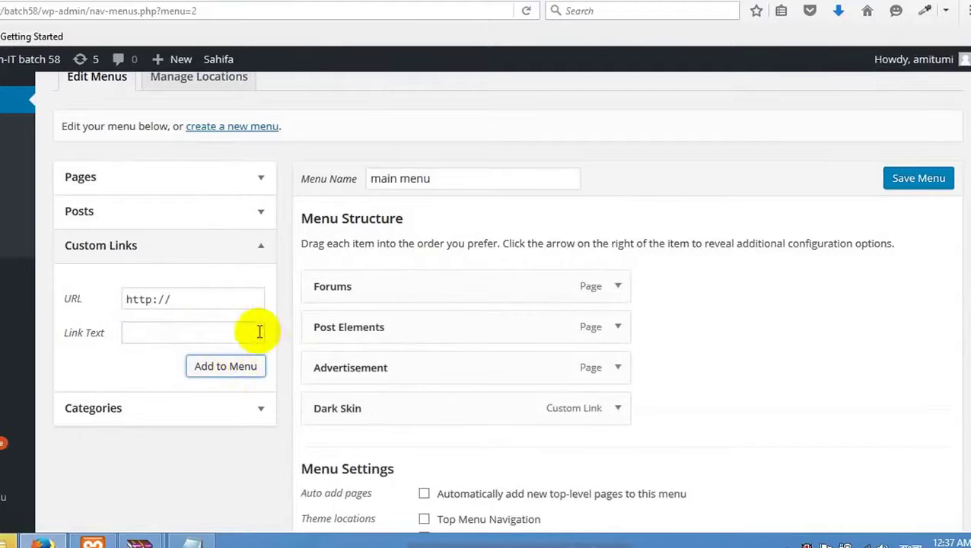
key("alt+Tab")
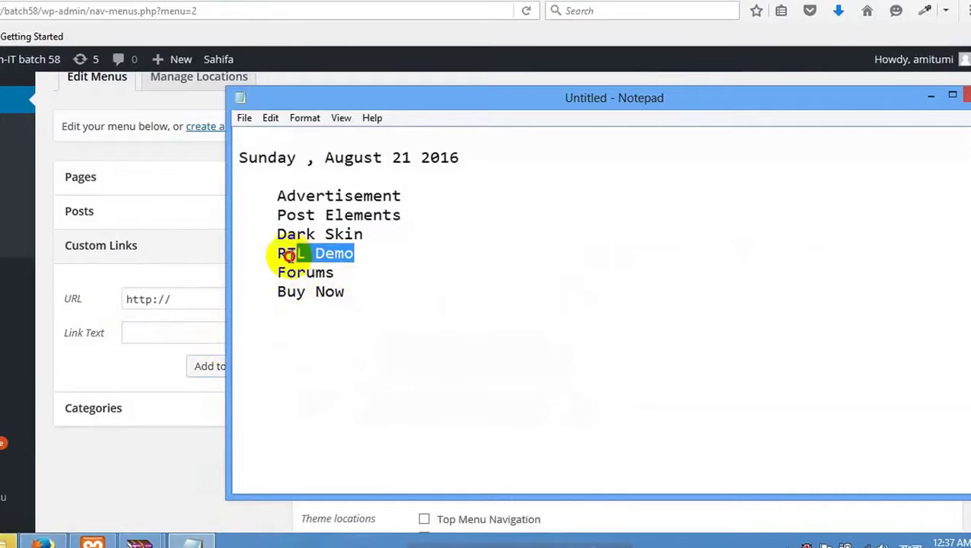
left_click(28, 296)
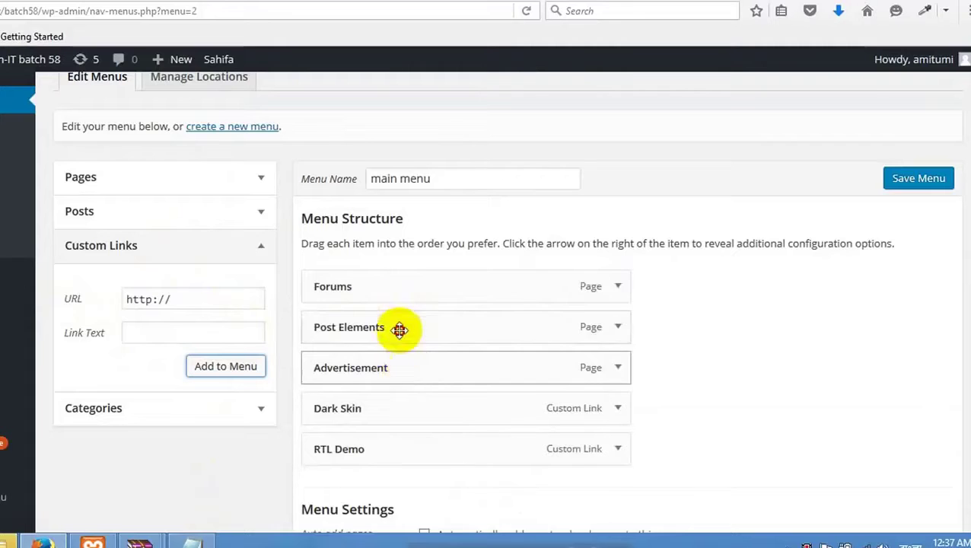
Drag Advertisement to the top of main menu and check the order against the notes.
left_click_drag(400, 329, 373, 426)
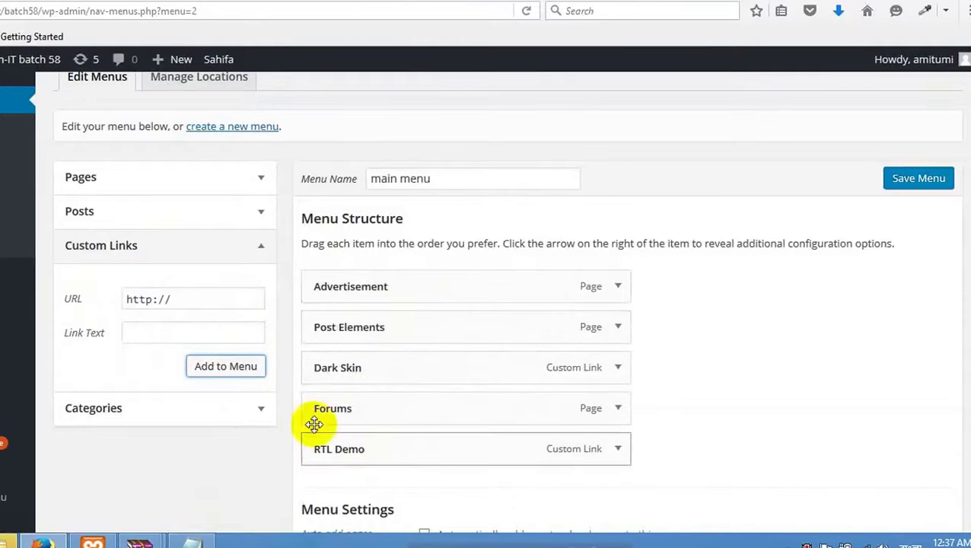
left_click(194, 542)
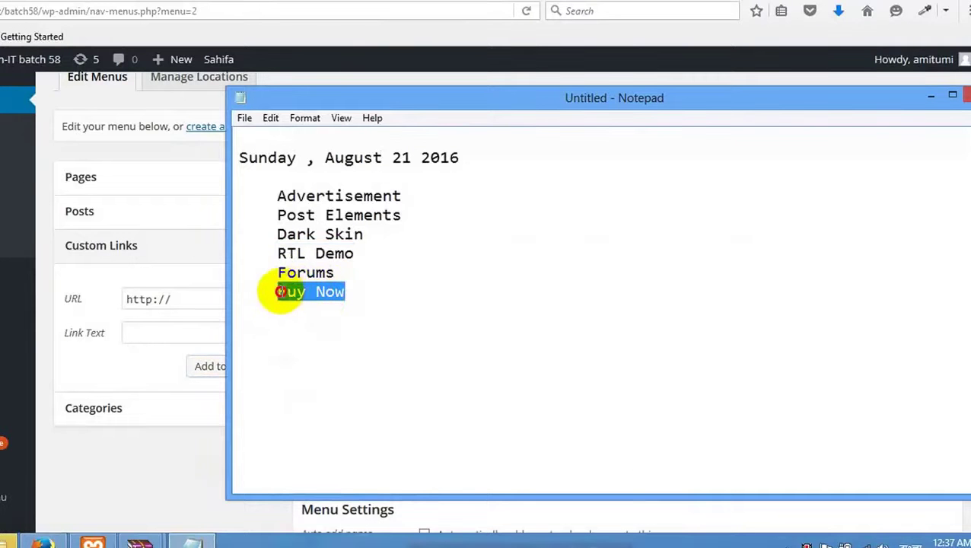
left_click(185, 181)
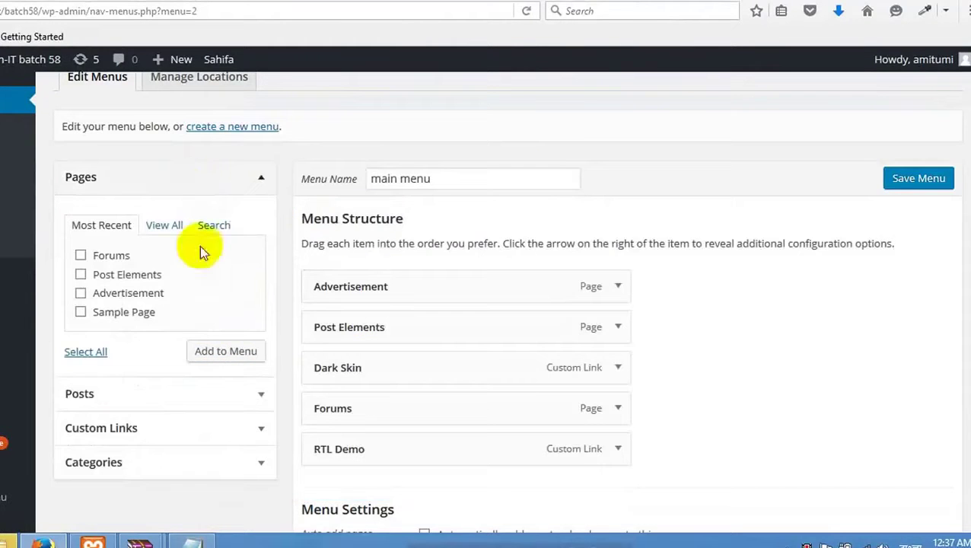
left_click(192, 425)
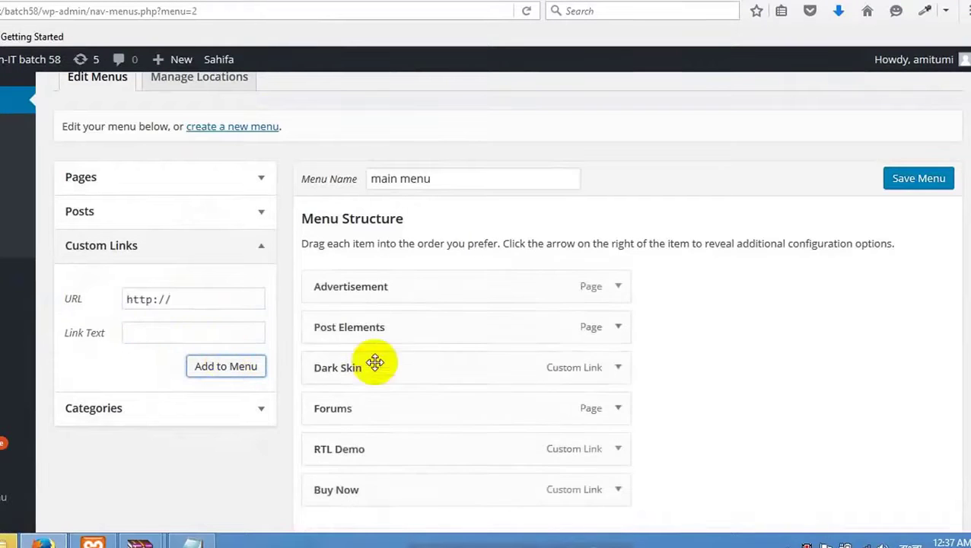
Move Forums down below RTL Demo in main menu.
scroll(471, 379, "down", 3)
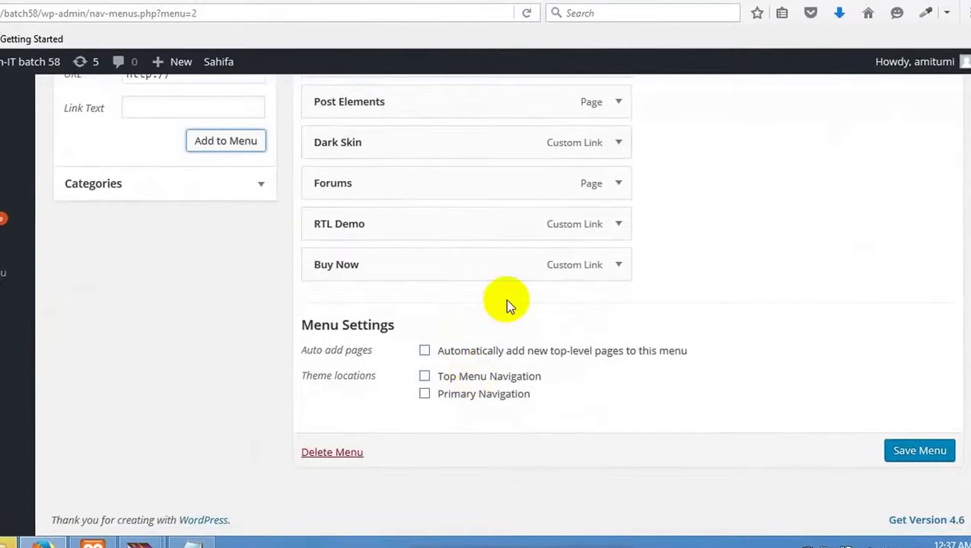
left_click(194, 542)
left_click(195, 542)
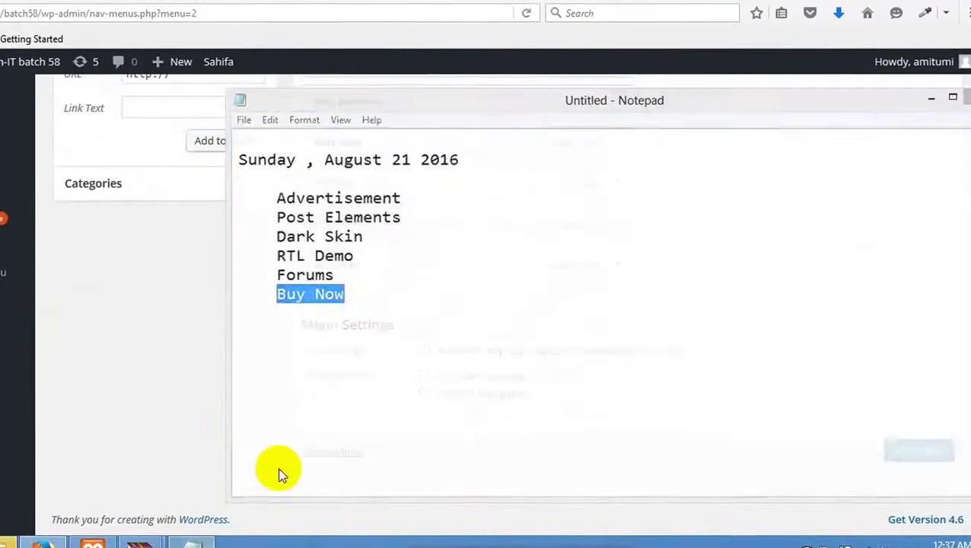
mouse_move(426, 259)
left_mouse_down()
mouse_move(437, 184)
mouse_move(428, 273)
left_mouse_up()
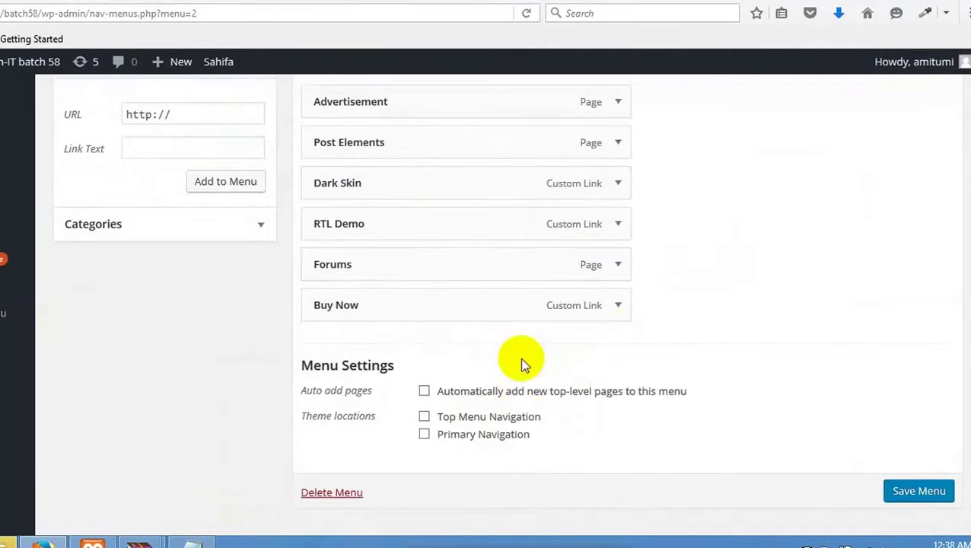
scroll(519, 357, "up", 5)
scroll(372, 269, "down", 6)
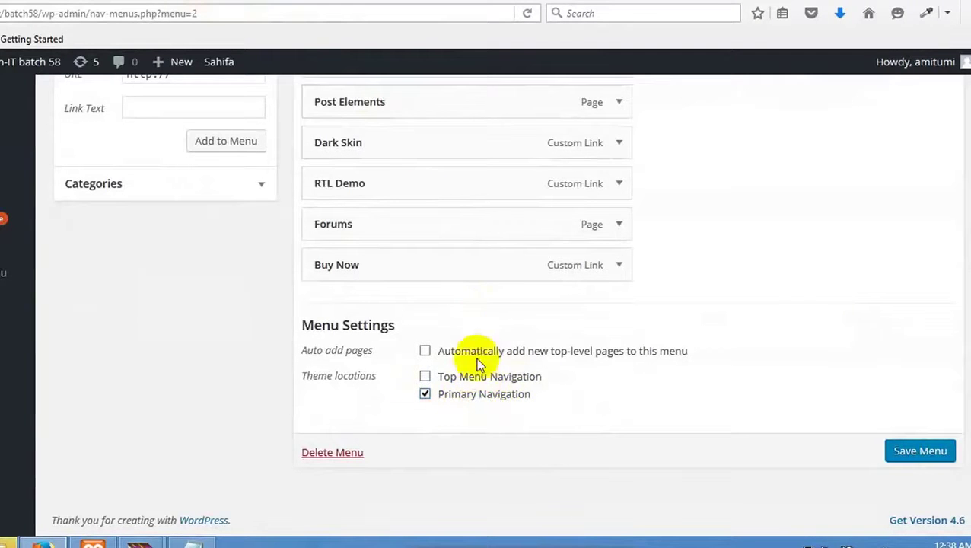
Assign main menu to Top Menu Navigation only, dropping Primary Navigation, and save.
left_click(443, 380)
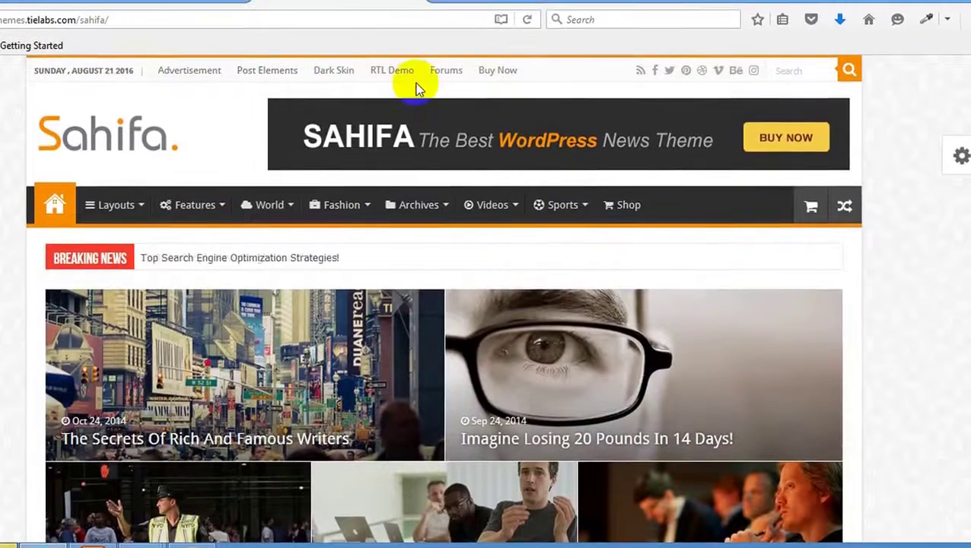
left_click(141, 5)
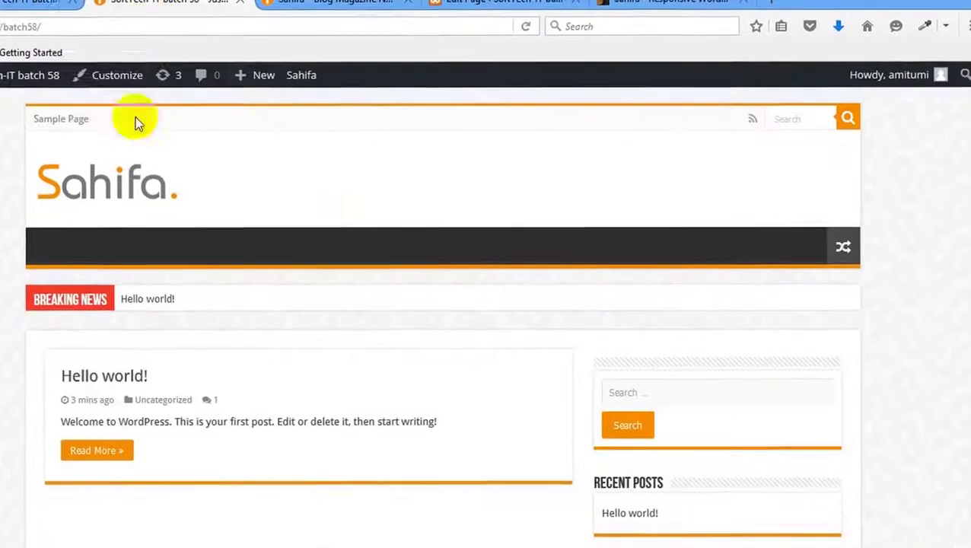
left_click(30, 3)
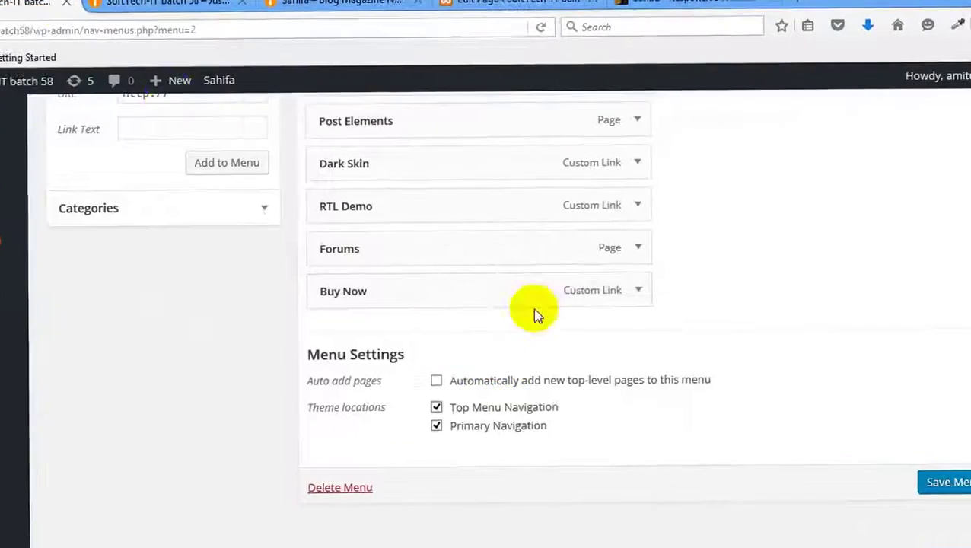
left_click(551, 424)
left_click(961, 480)
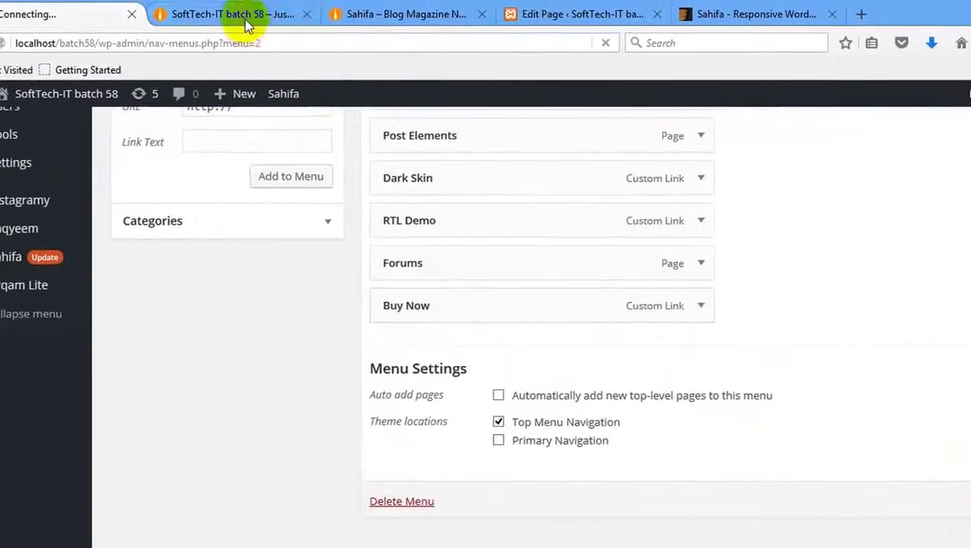
Reload the site's front page to confirm the top-bar menu links.
left_click(246, 25)
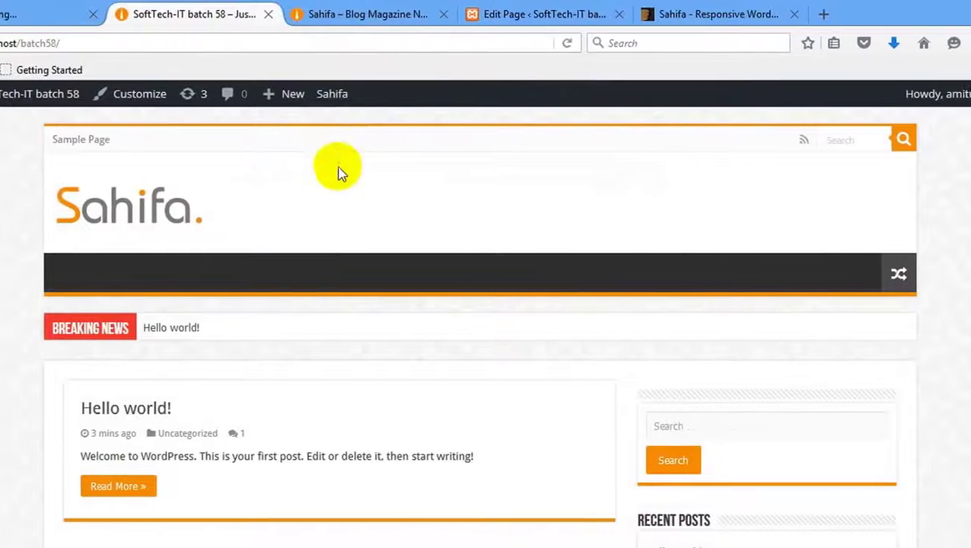
right_click(361, 165)
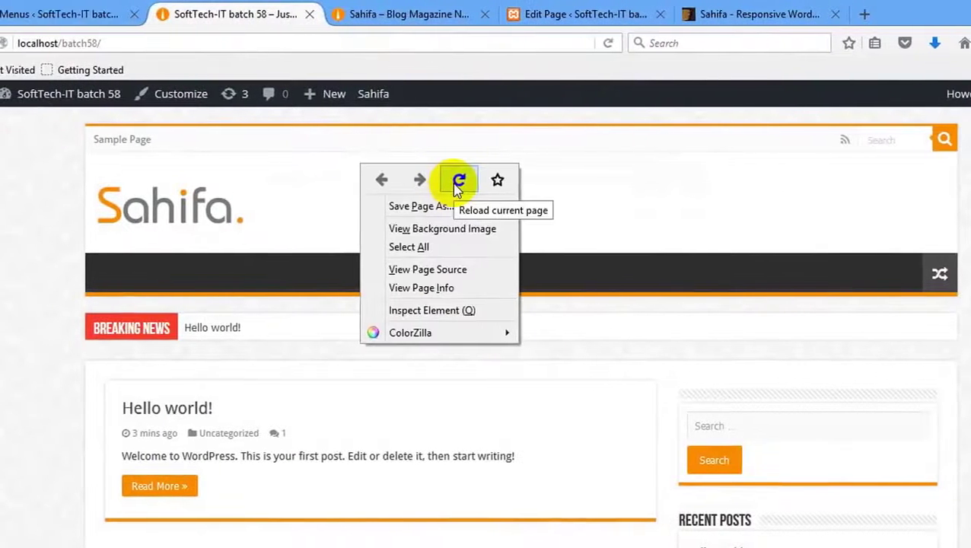
left_click(458, 182)
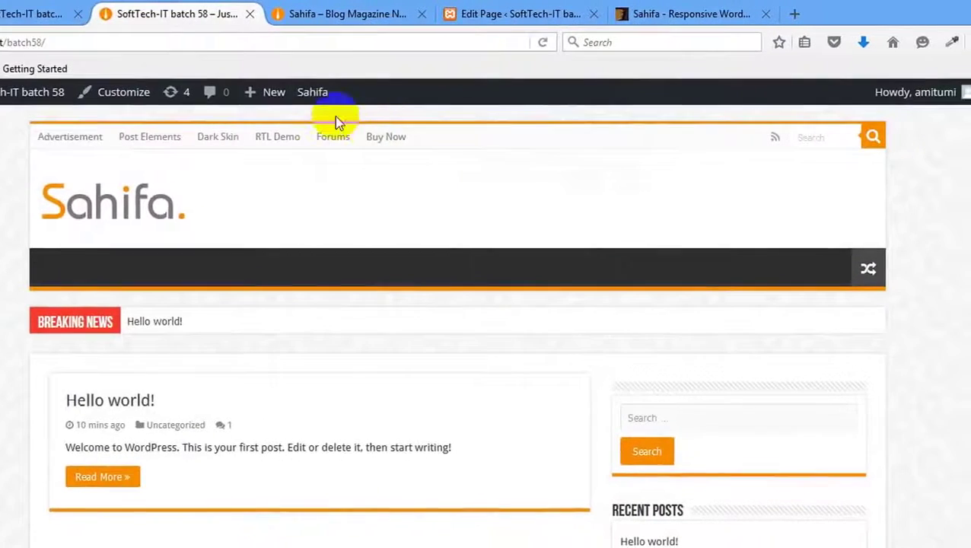
left_click(30, 14)
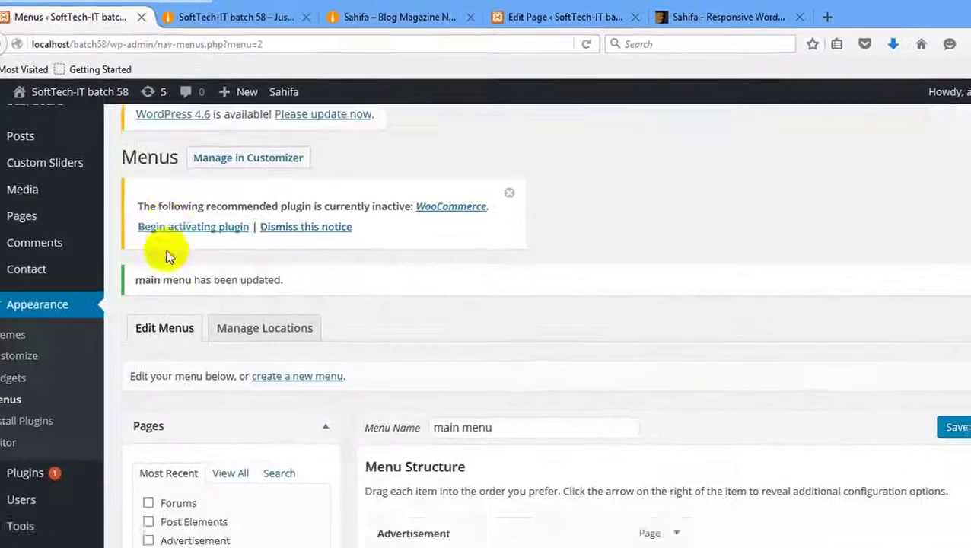
scroll(169, 236, "down", 5)
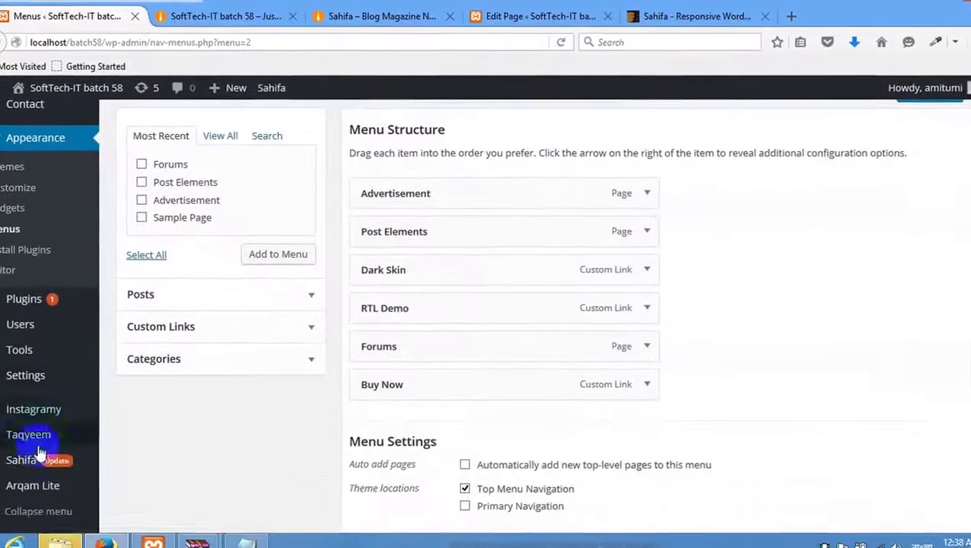
mouse_move(39, 455)
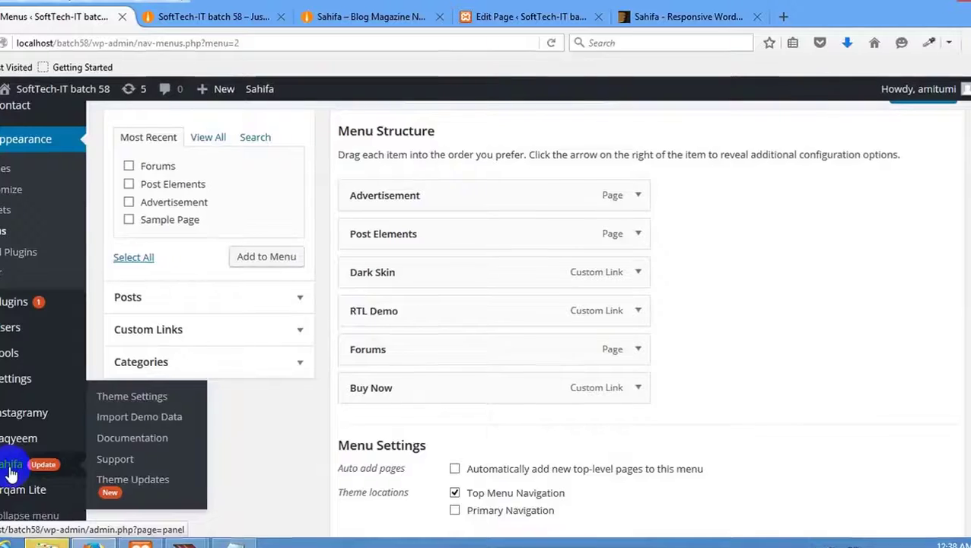
Open Sahifa Theme Settings in a new tab, glancing at the front page.
right_click(12, 468)
left_click(19, 319)
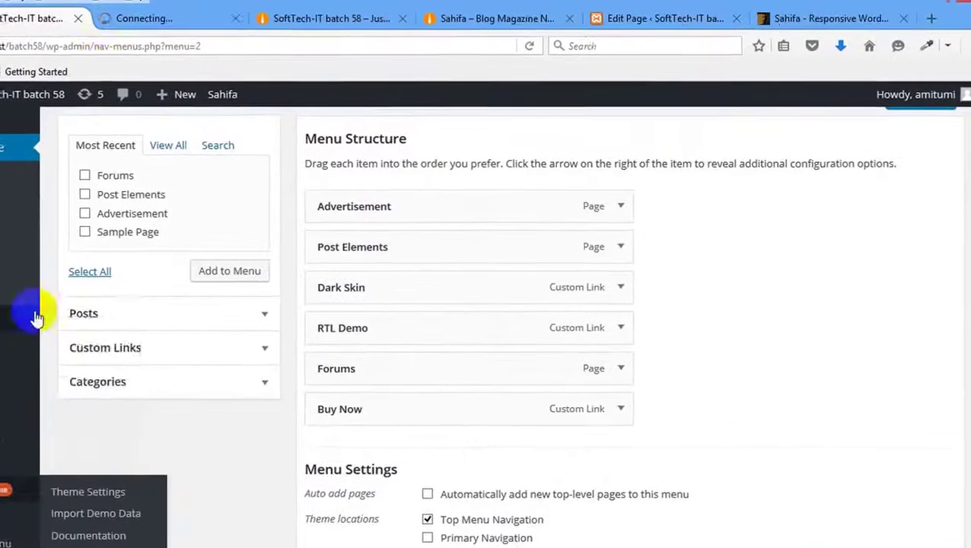
left_click(145, 18)
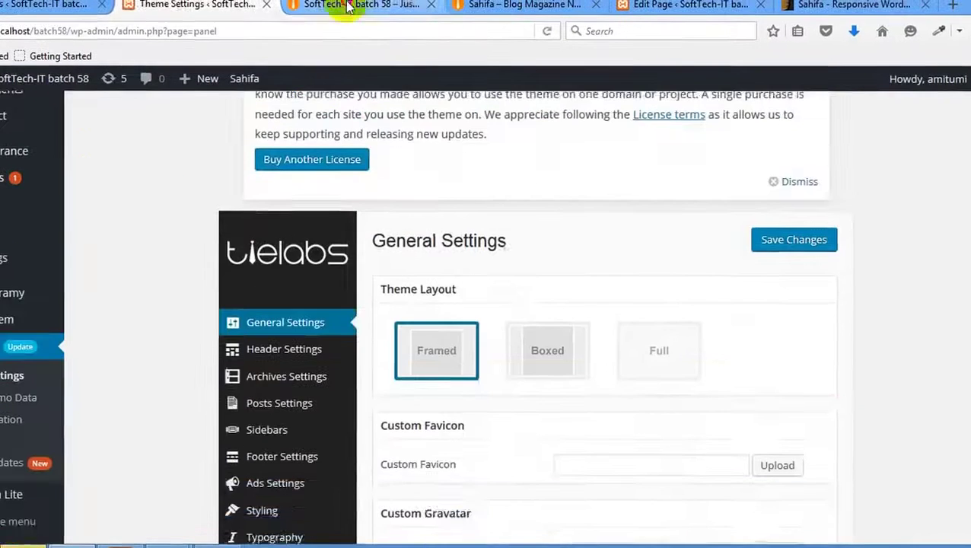
left_click(358, 3)
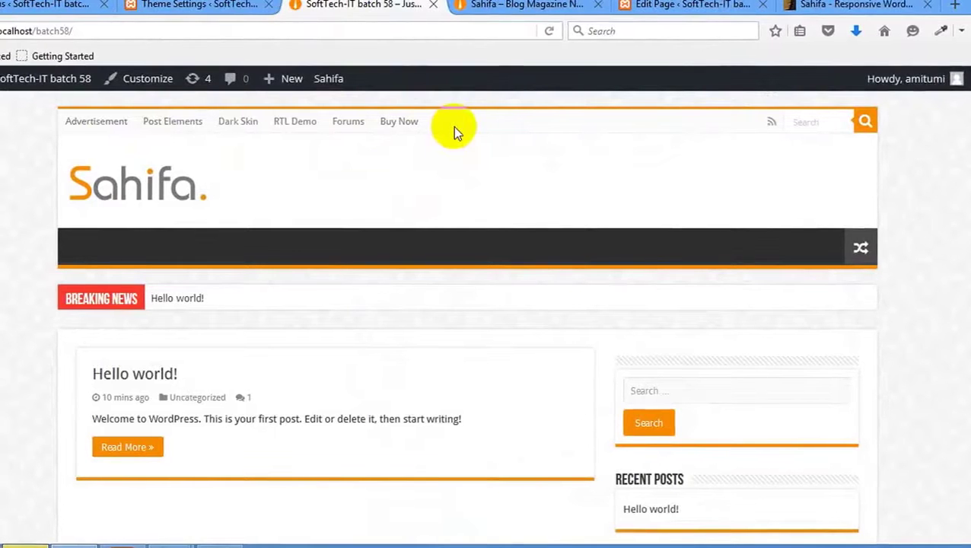
left_click(244, 6)
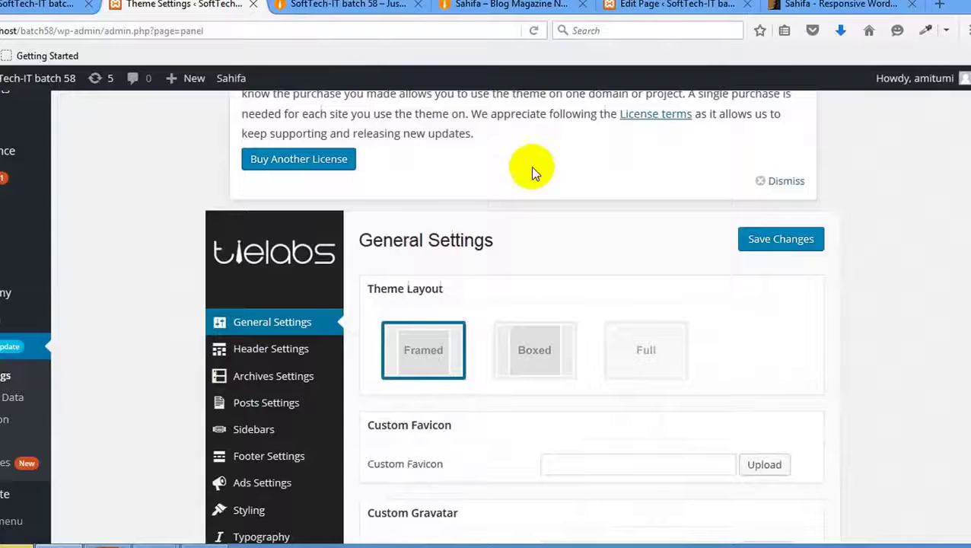
In Header Settings, switch the Top menu toggle off.
scroll(303, 267, "down", 4)
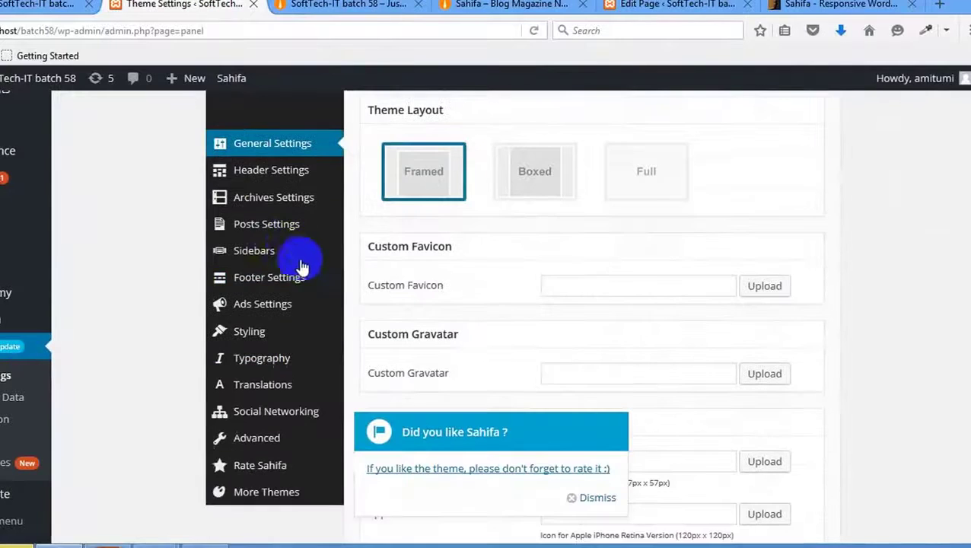
left_click(288, 172)
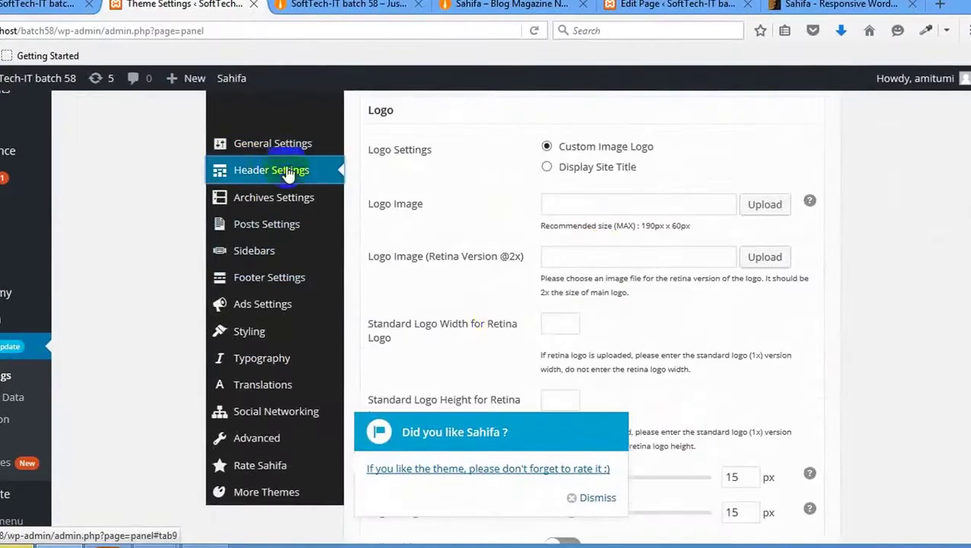
left_click(612, 491)
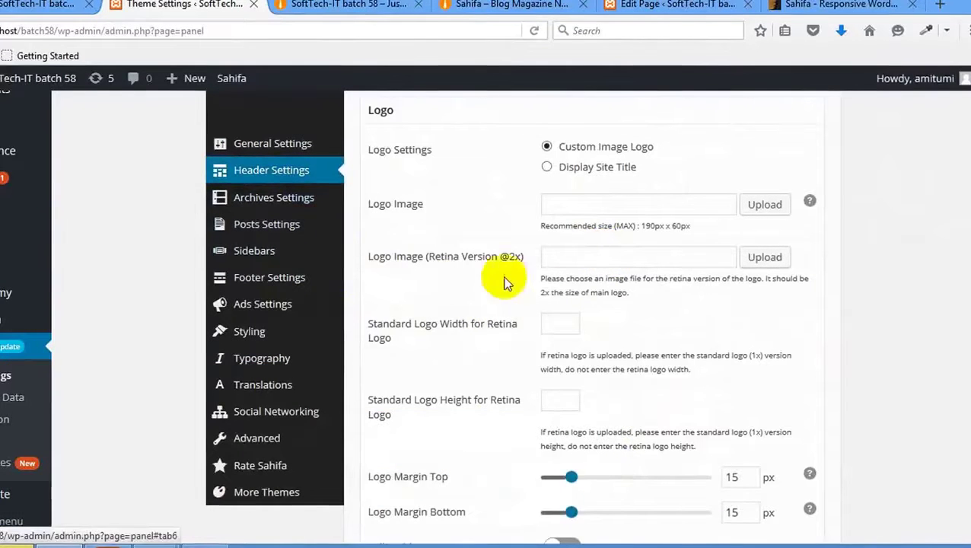
scroll(484, 300, "down", 8)
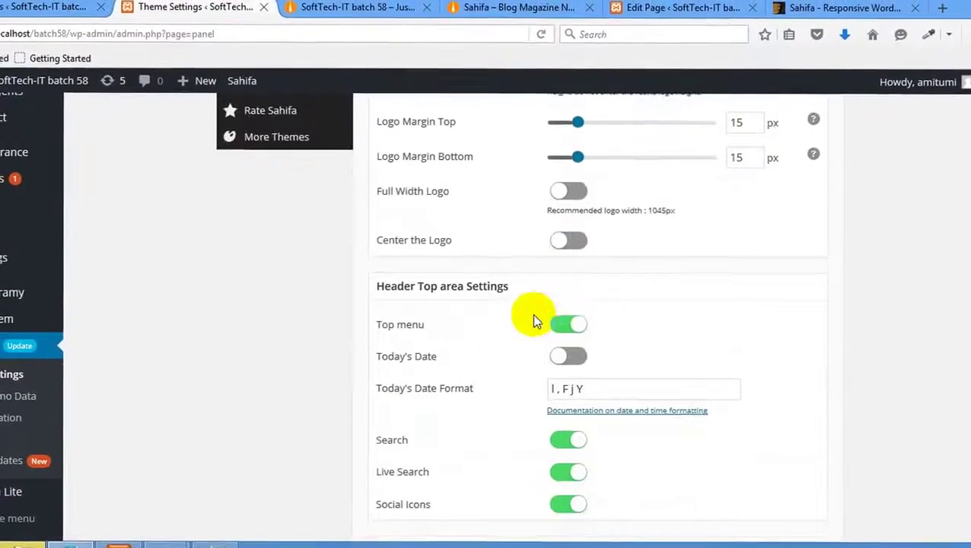
left_click(568, 326)
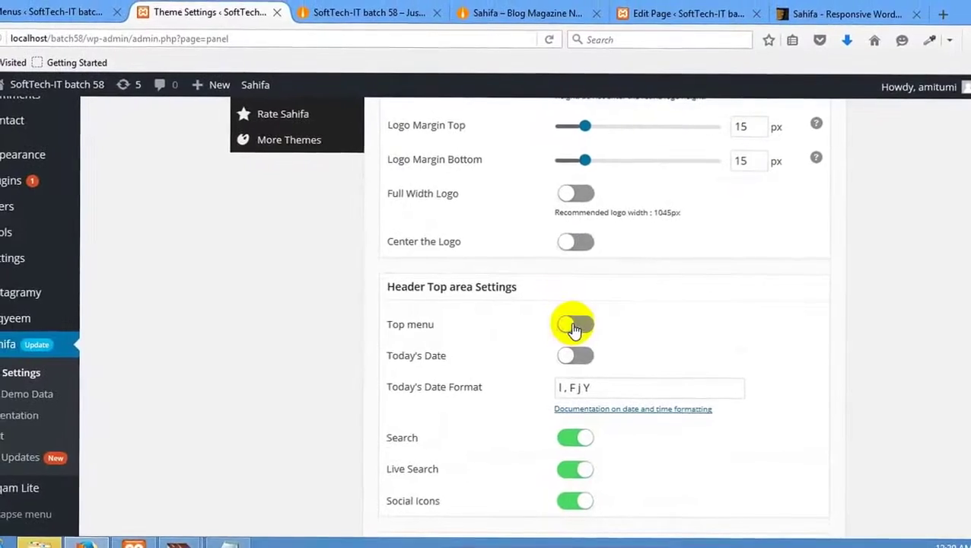
scroll(618, 315, "up", 10)
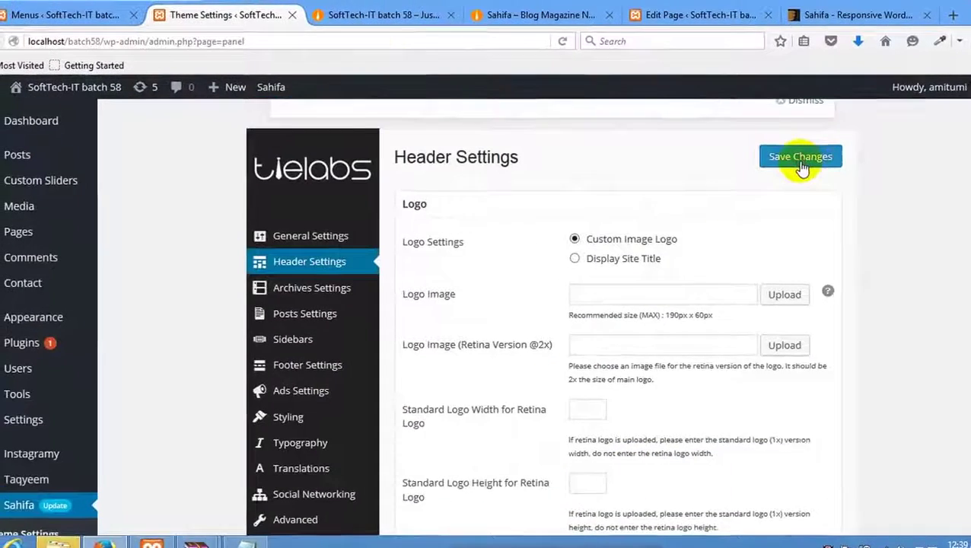
Save the header settings and reload the front page twice to check the header.
left_click(800, 158)
left_click(357, 15)
right_click(357, 222)
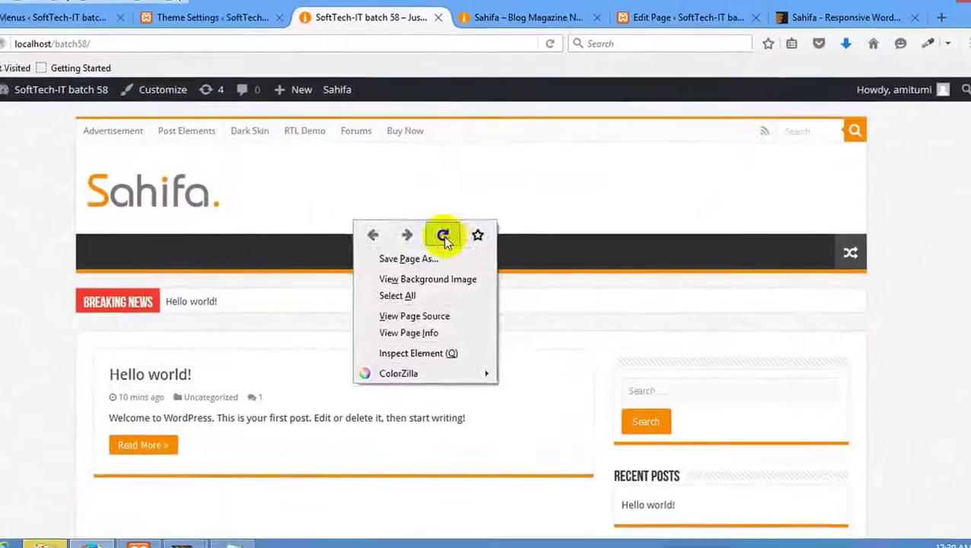
left_click(444, 238)
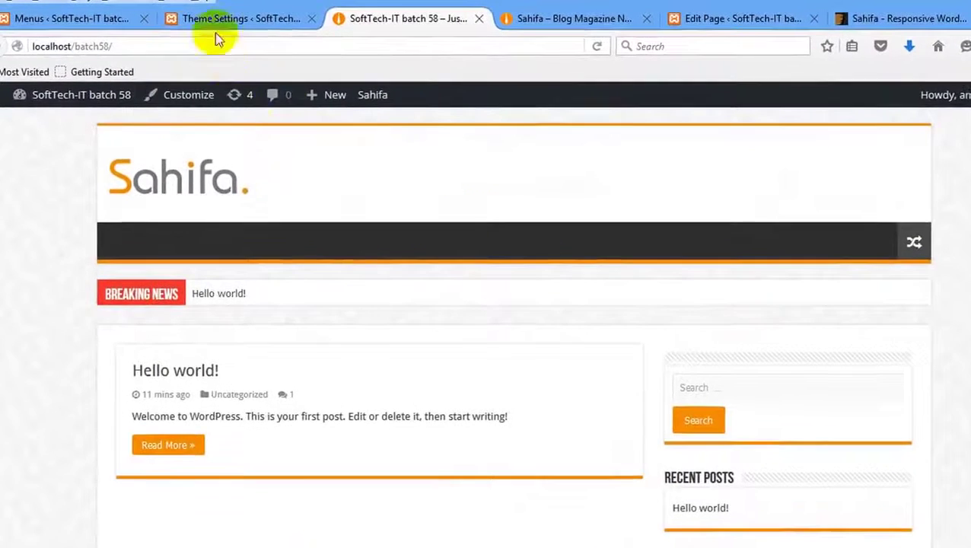
left_click(214, 31)
scroll(661, 314, "down", 5)
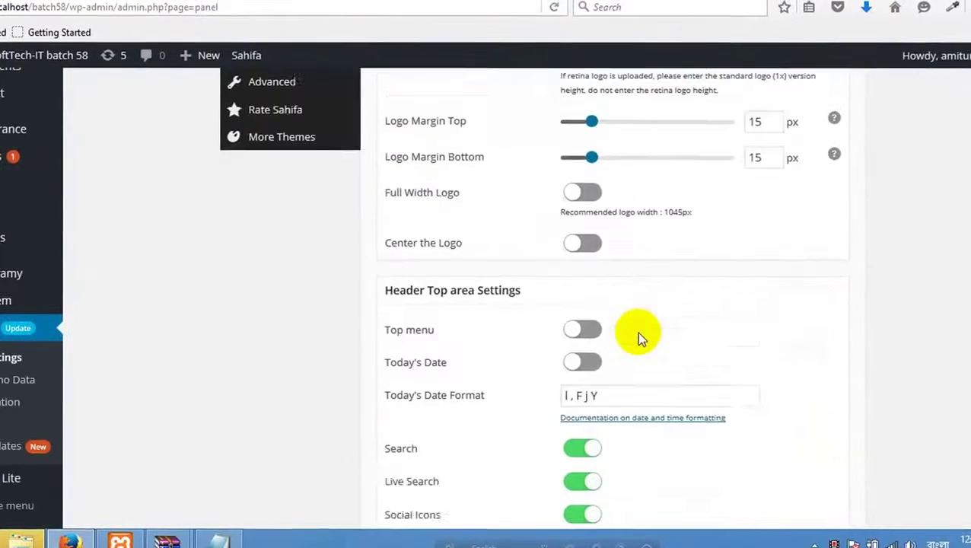
scroll(638, 334, "down", 3)
scroll(862, 327, "up", 10)
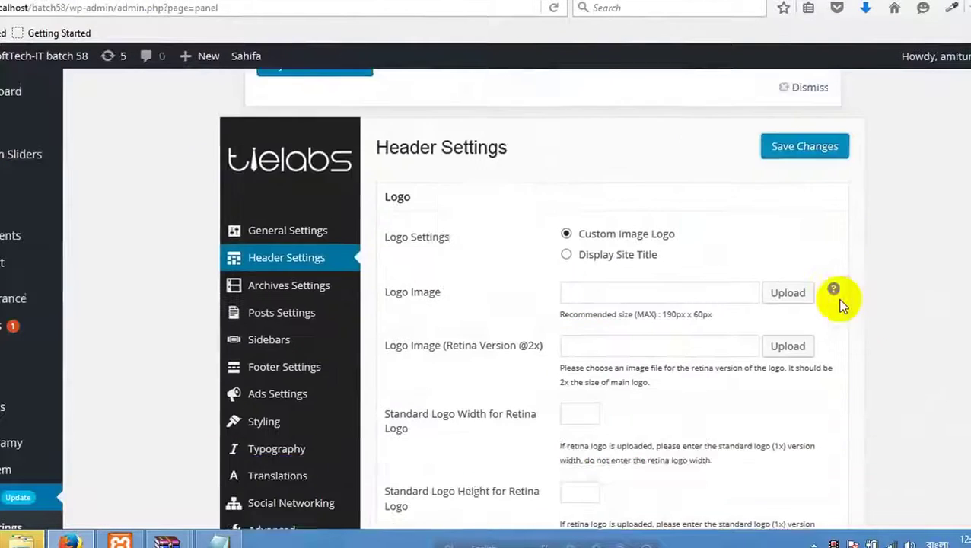
left_click(824, 219)
left_click(392, 2)
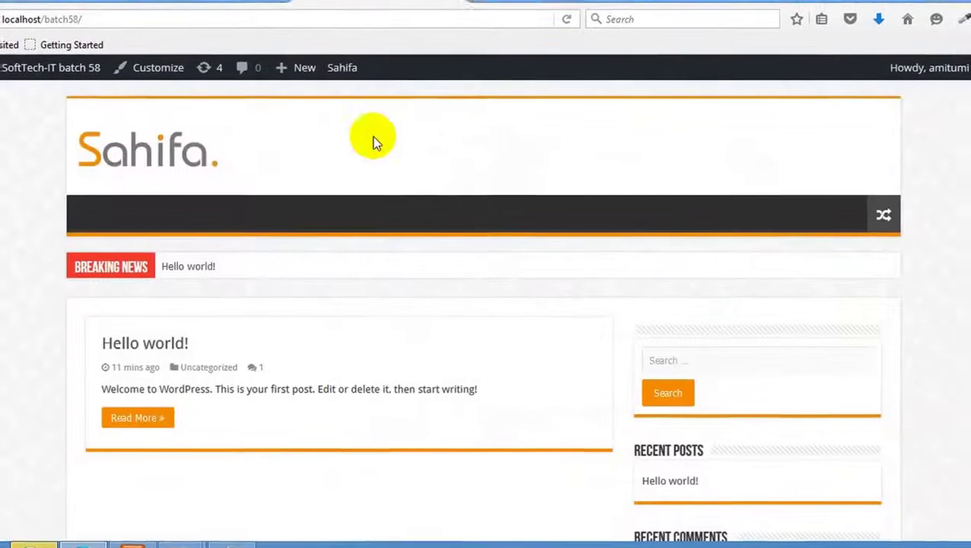
right_click(374, 129)
left_click(475, 145)
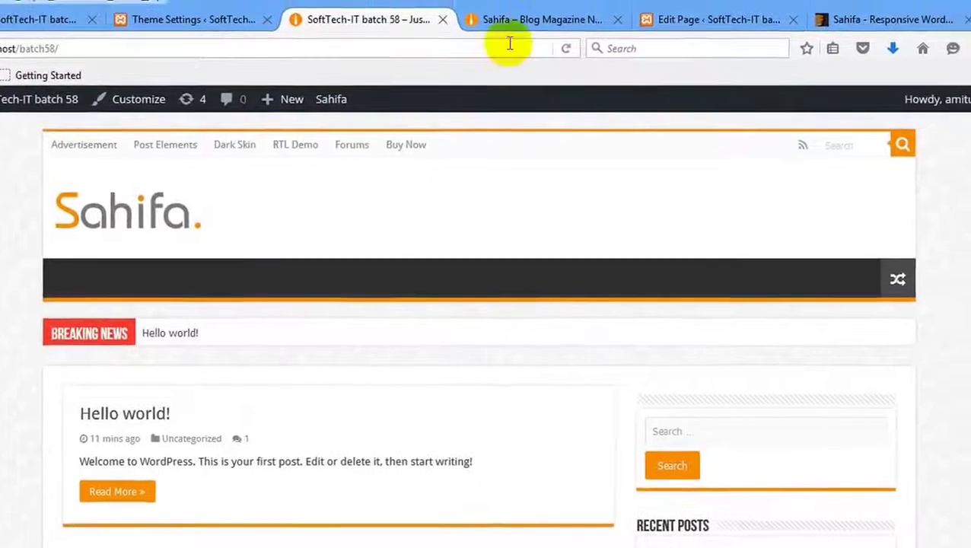
Match the demo's dated top bar: enable Today's Date, save, and reload the site.
left_click(532, 9)
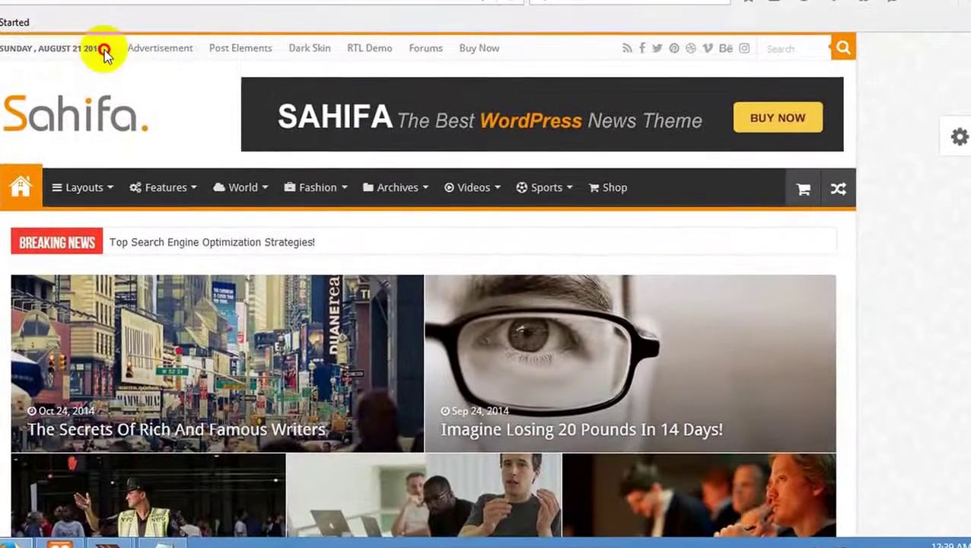
left_click_drag(129, 34, 52, 37)
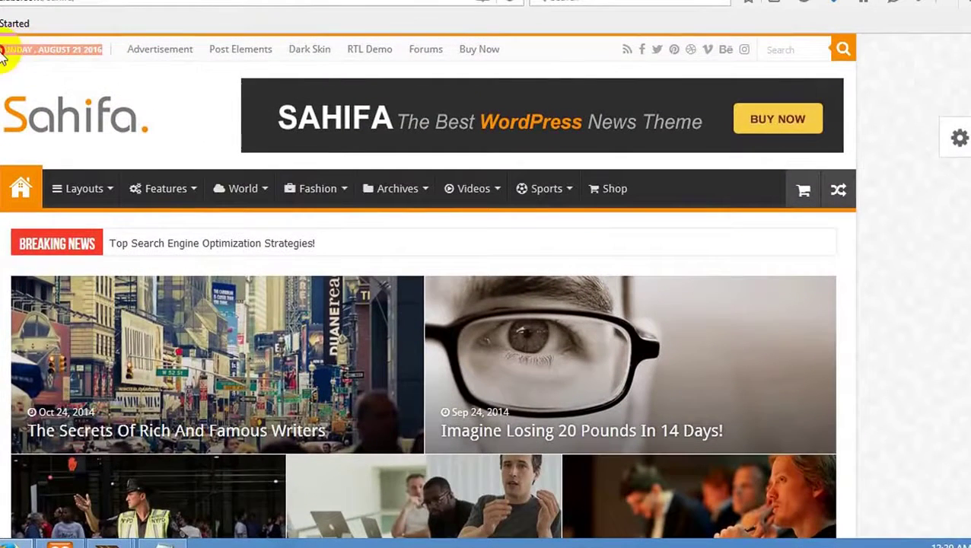
left_click(72, 3)
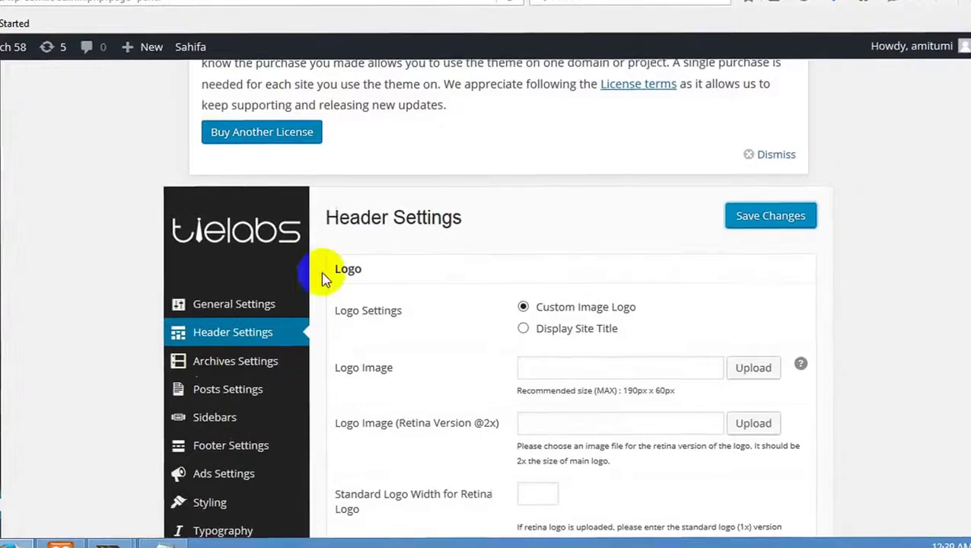
scroll(324, 282, "down", 4)
scroll(319, 291, "down", 4)
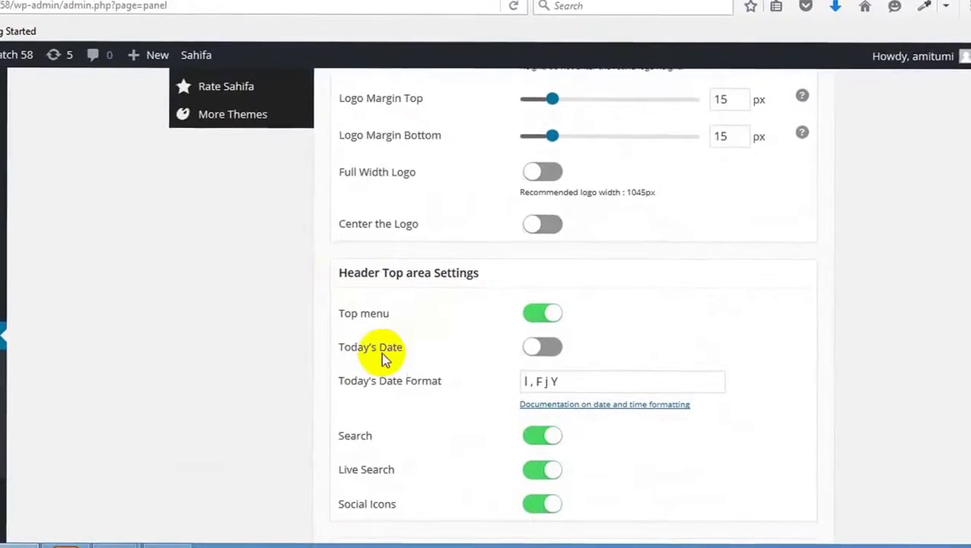
left_click(537, 347)
scroll(685, 335, "up", 10)
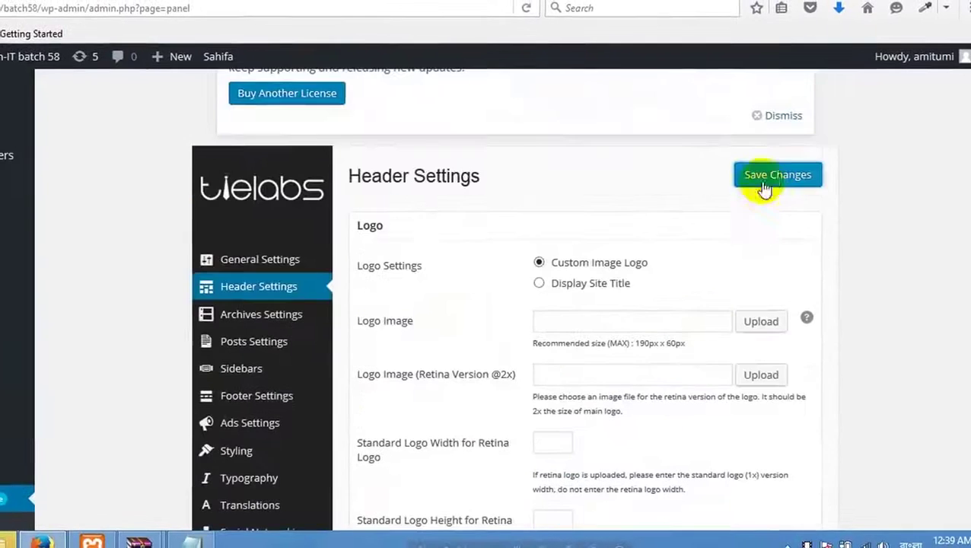
left_click(764, 187)
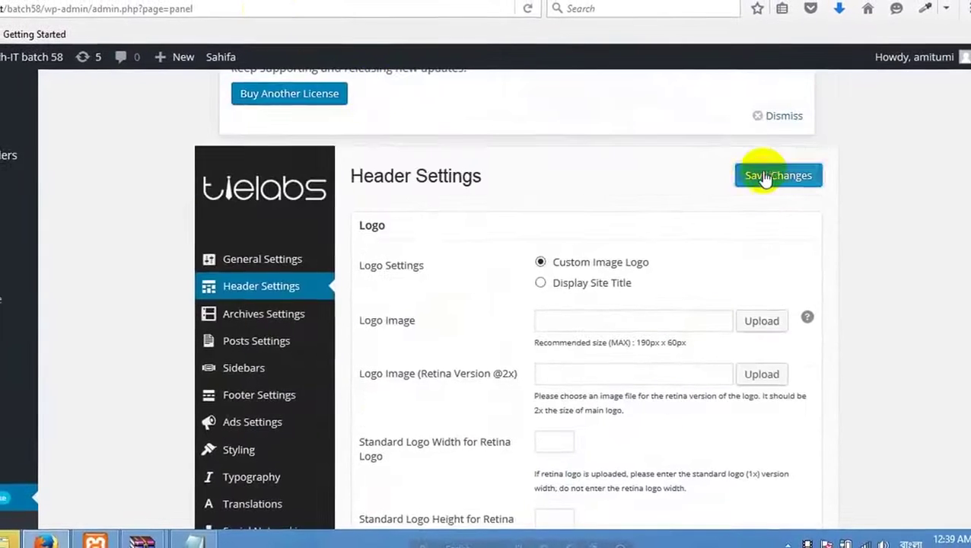
left_click(309, 3)
right_click(309, 145)
left_click(401, 161)
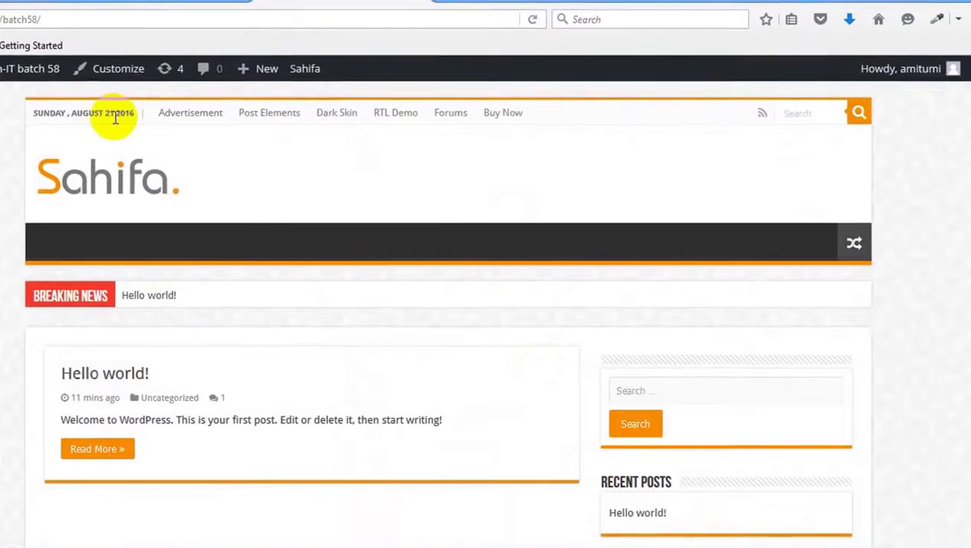
Compare the Header Top area settings with the demo, keeping Social Icons, Search and Today's Date on.
left_click(177, 15)
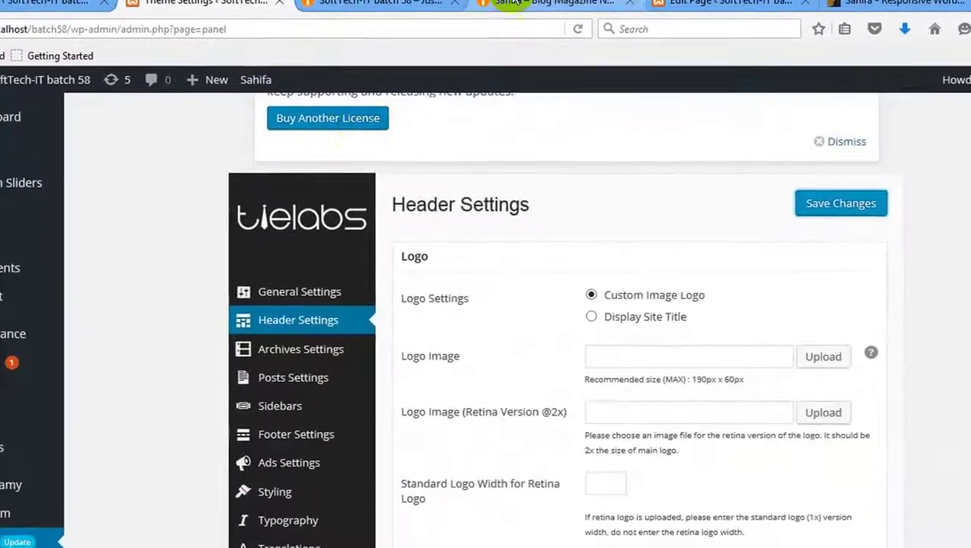
left_click(457, 6)
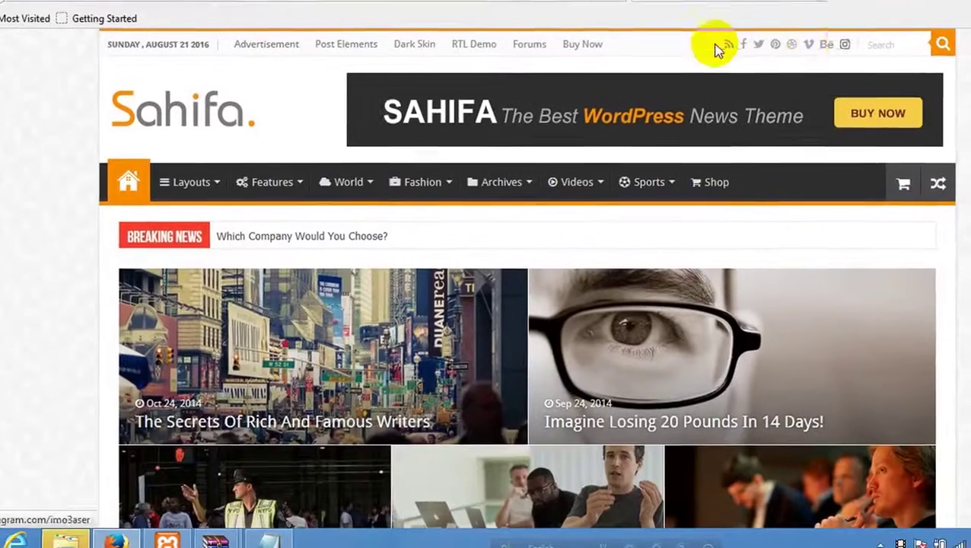
key("ctrl+shift+Tab")
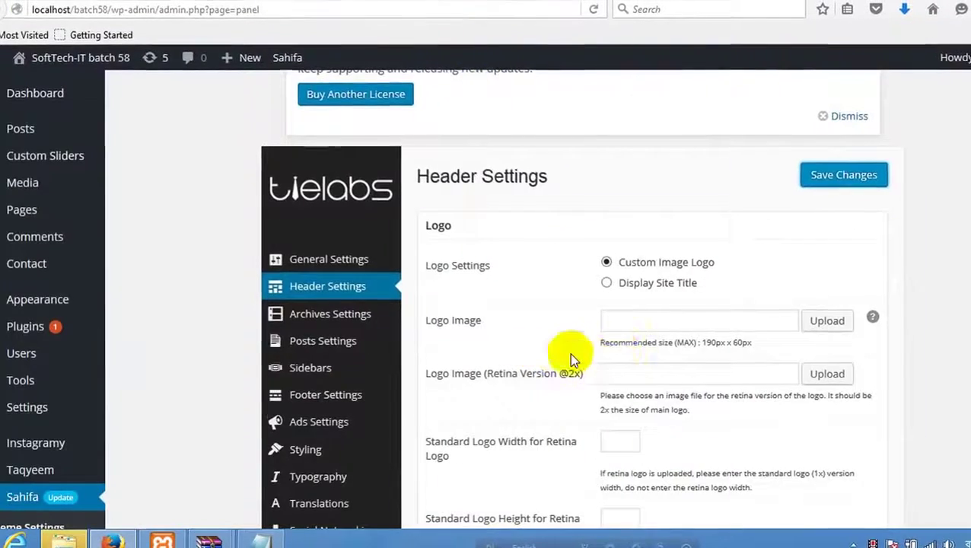
scroll(574, 364, "down", 5)
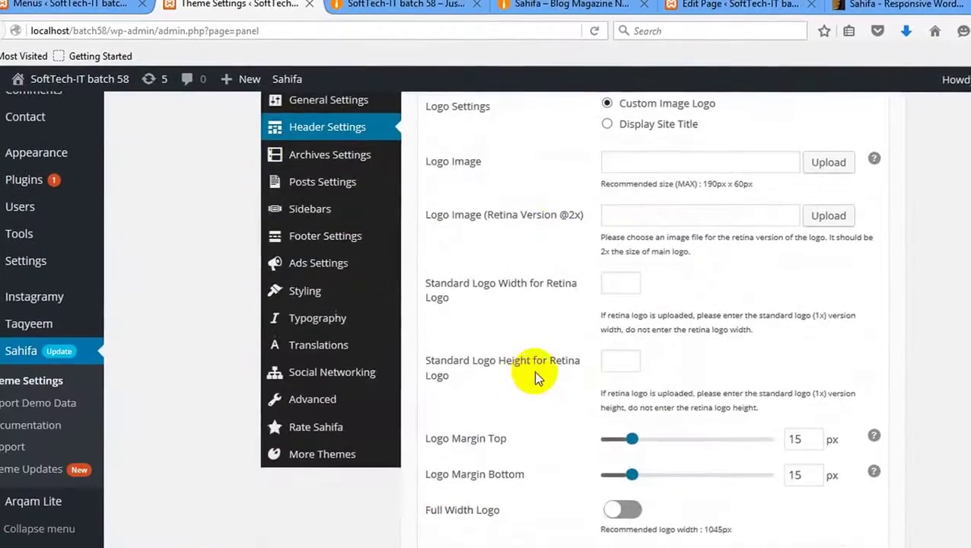
scroll(533, 369, "down", 5)
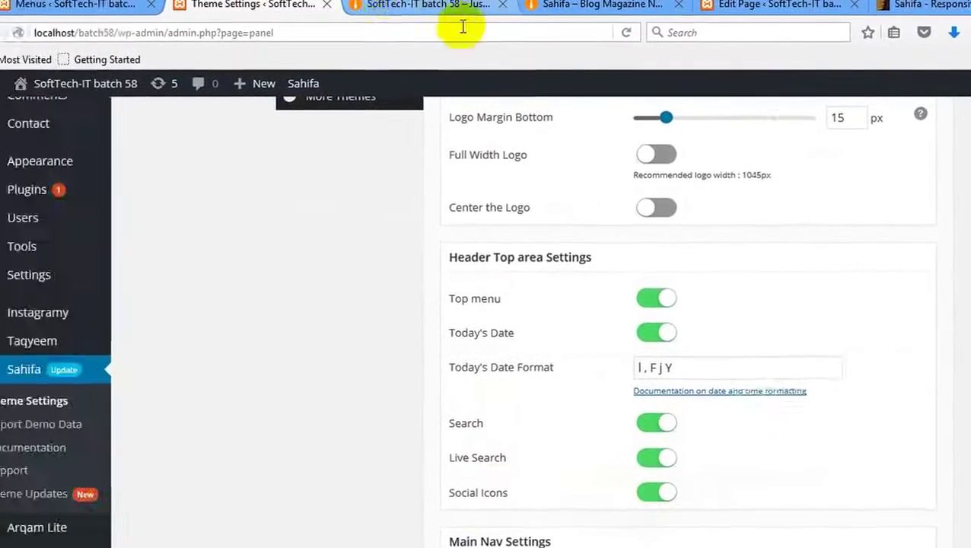
left_click(463, 6)
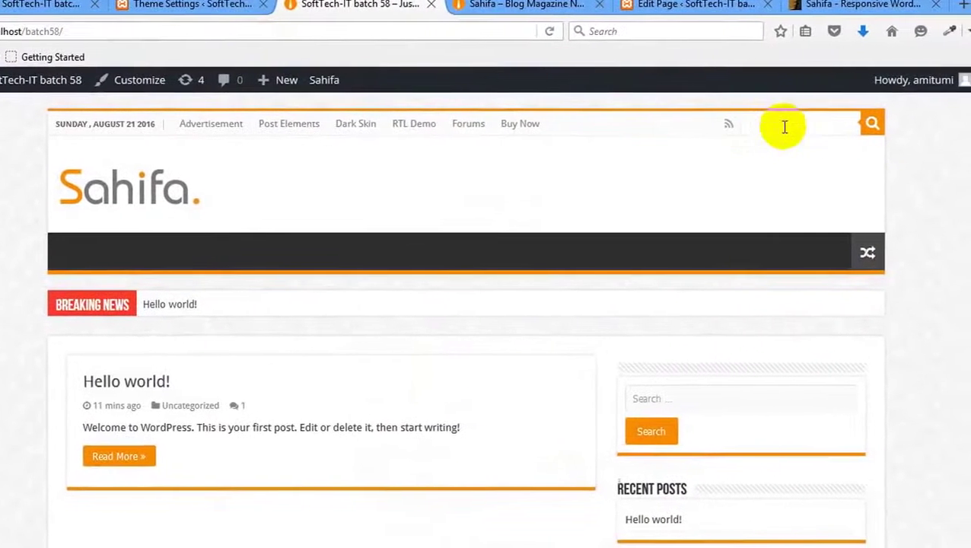
left_click(780, 126)
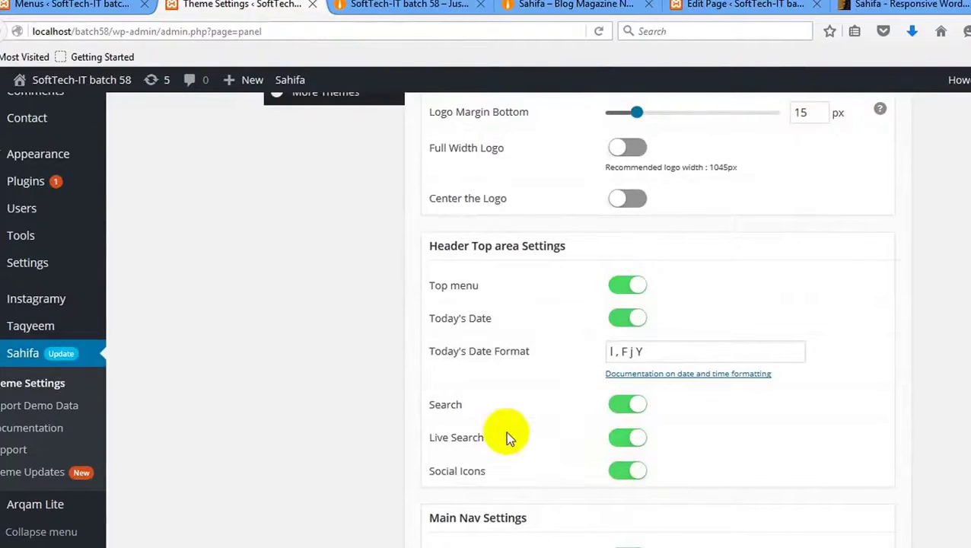
scroll(509, 439, "down", 4)
scroll(395, 242, "up", 10)
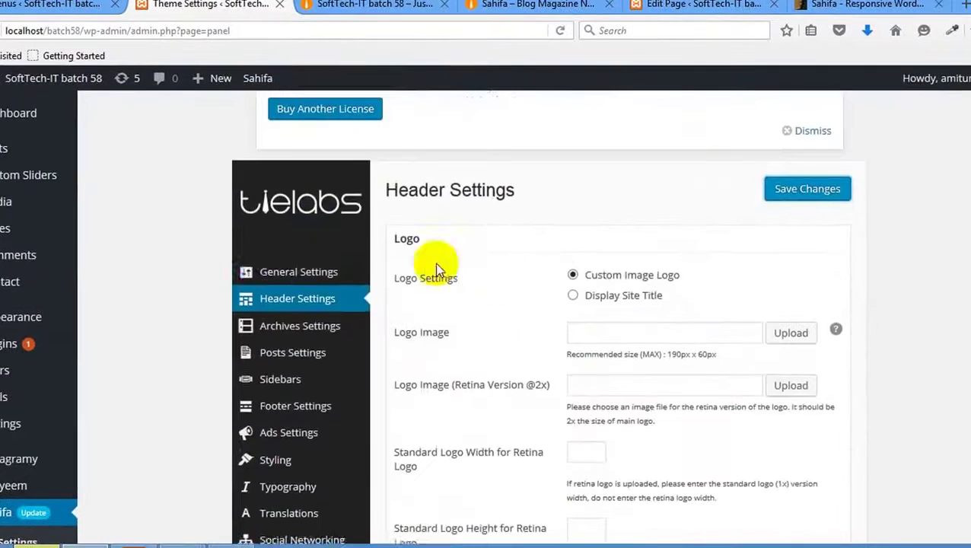
scroll(296, 236, "down", 2)
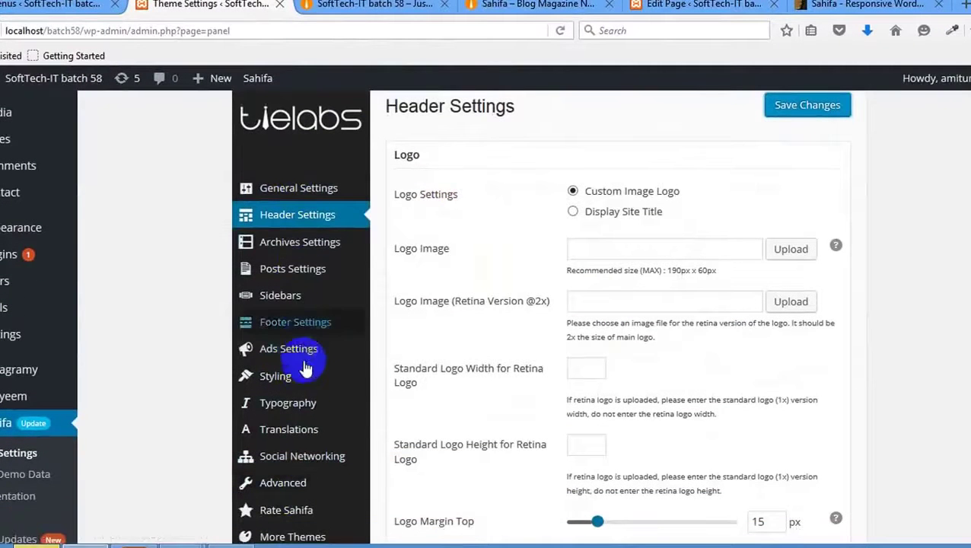
In Social Networking, enter # as the Facebook through Evernote profile links.
left_click(310, 457)
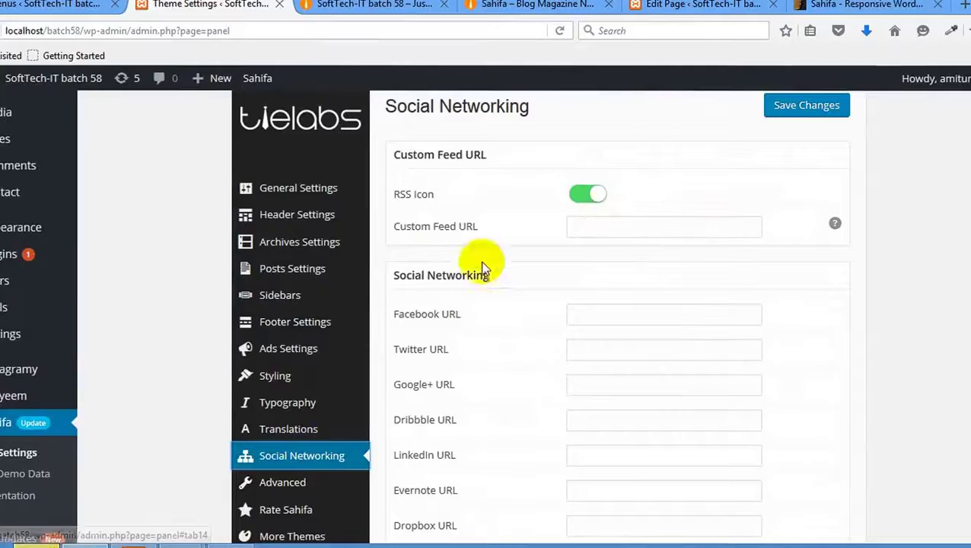
scroll(568, 343, "down", 2)
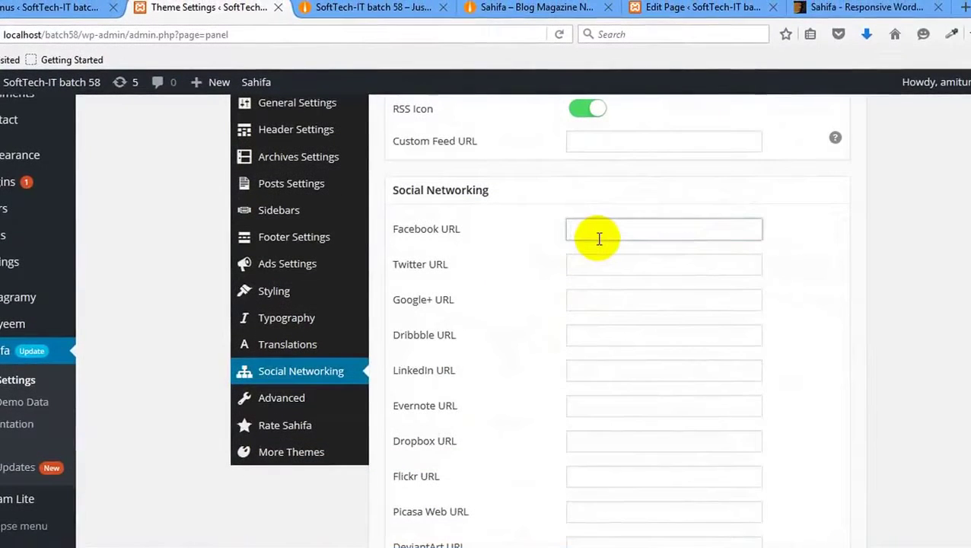
left_click(599, 237)
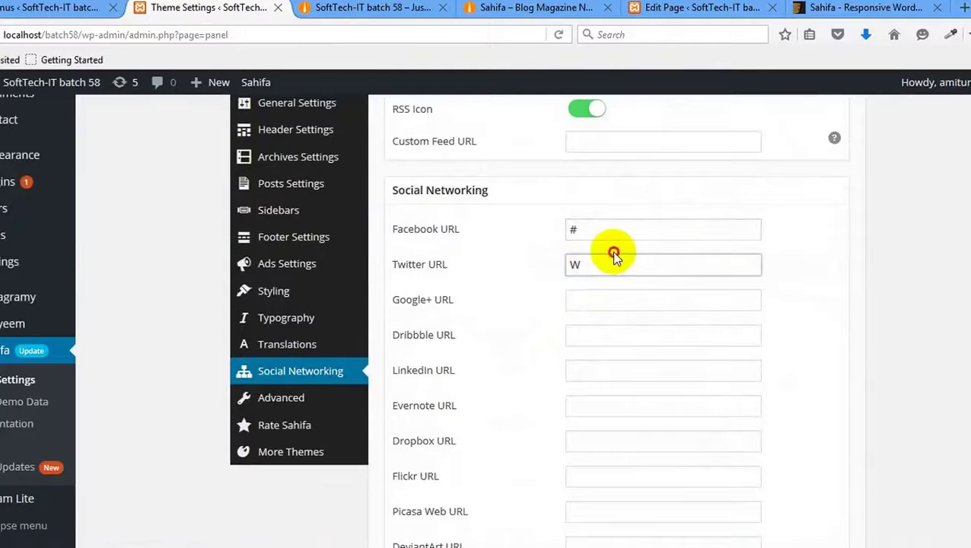
left_click(592, 300)
type("#")
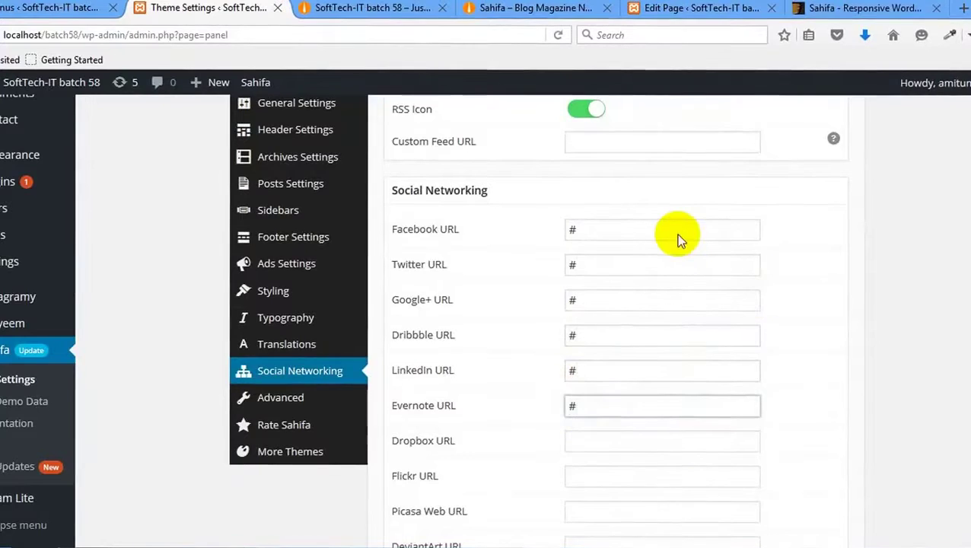
Save the social links, reload the site to see the icons, and compare with the demo.
scroll(676, 234, "up", 5)
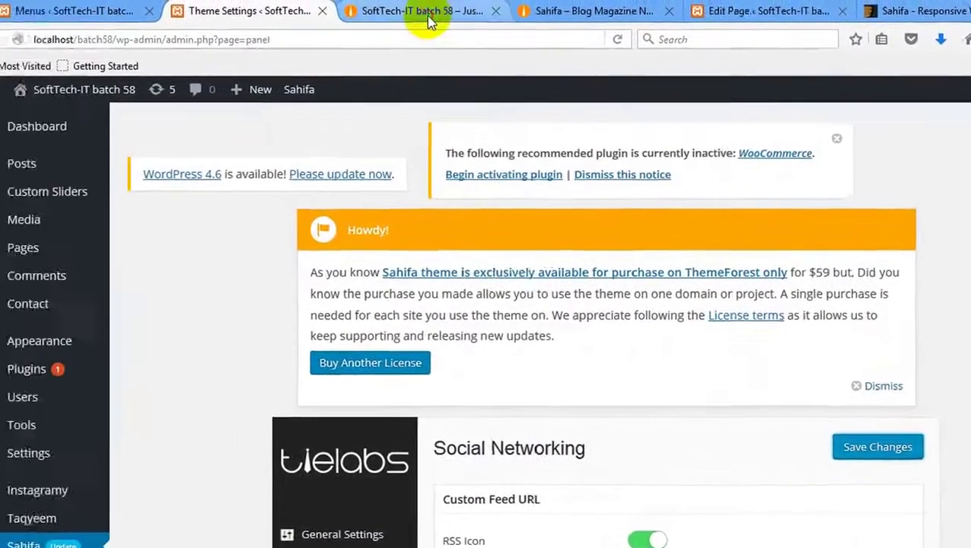
left_click(350, 9)
right_click(347, 182)
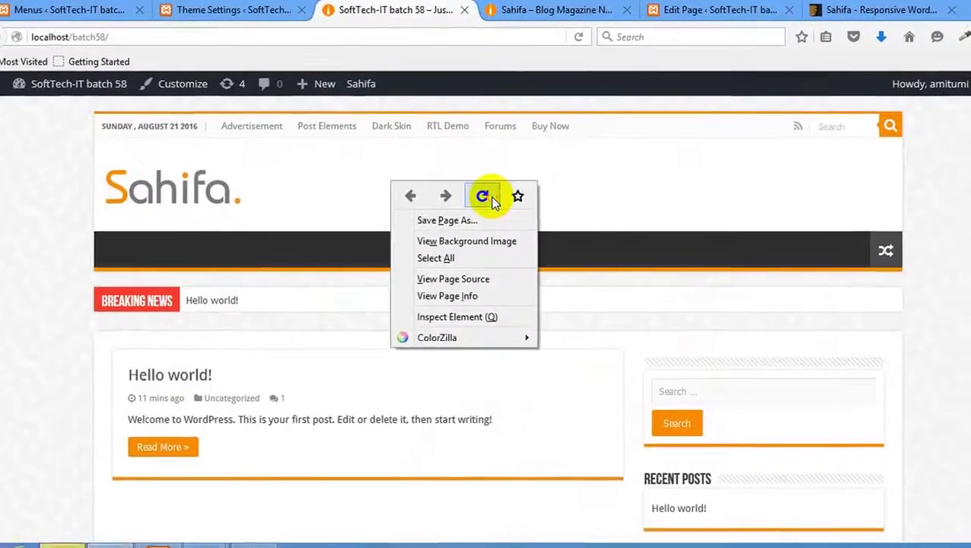
left_click(484, 196)
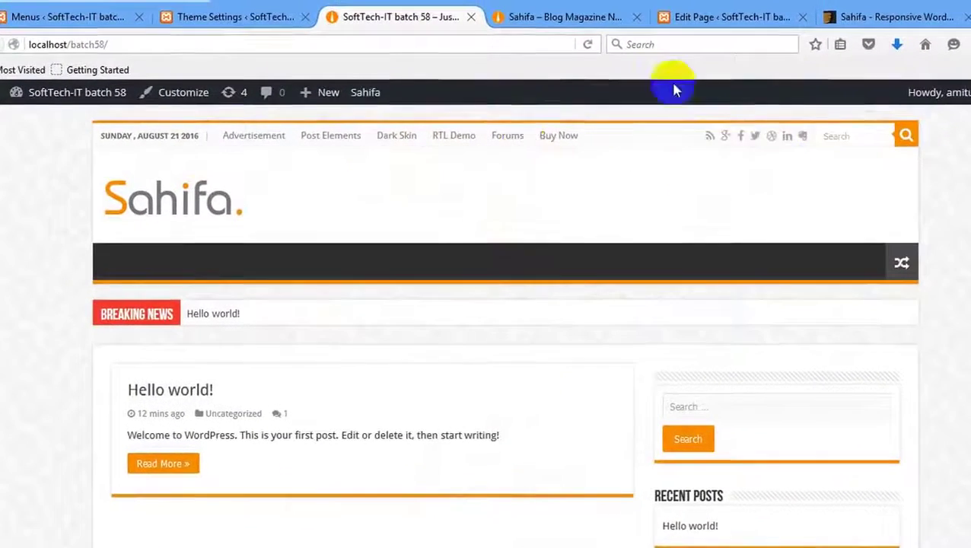
left_click(579, 17)
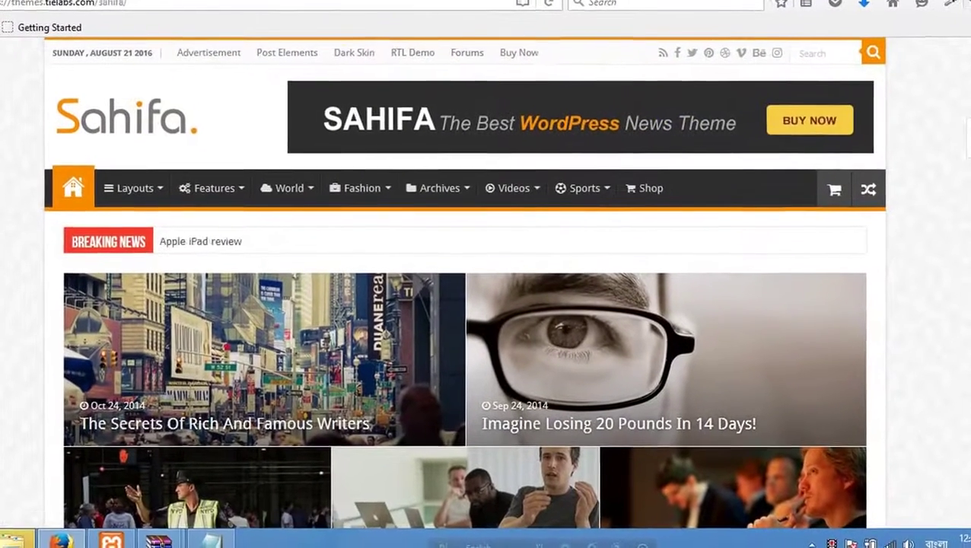
left_click(373, 11)
left_click(210, 11)
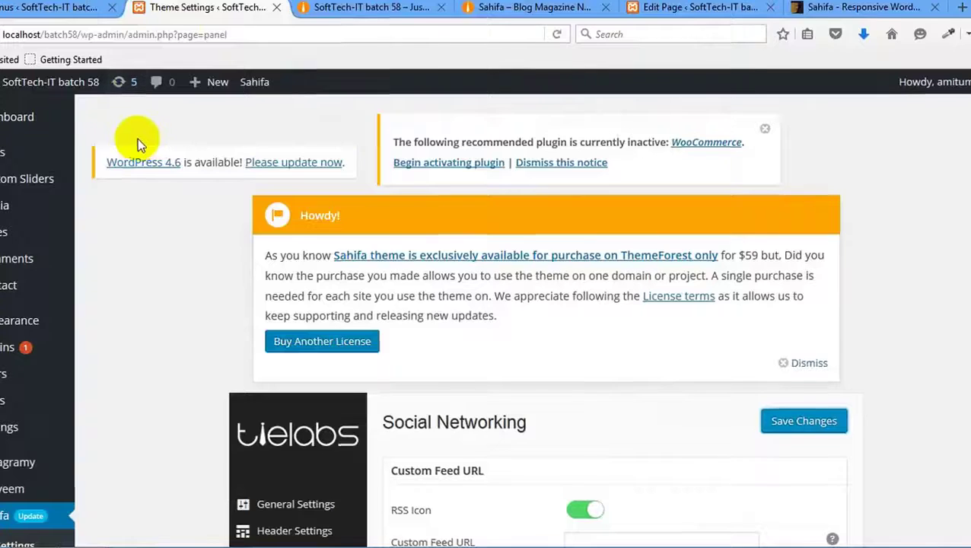
Go to Header Settings and review the Logo Image and retina logo fields.
scroll(392, 210, "down", 4)
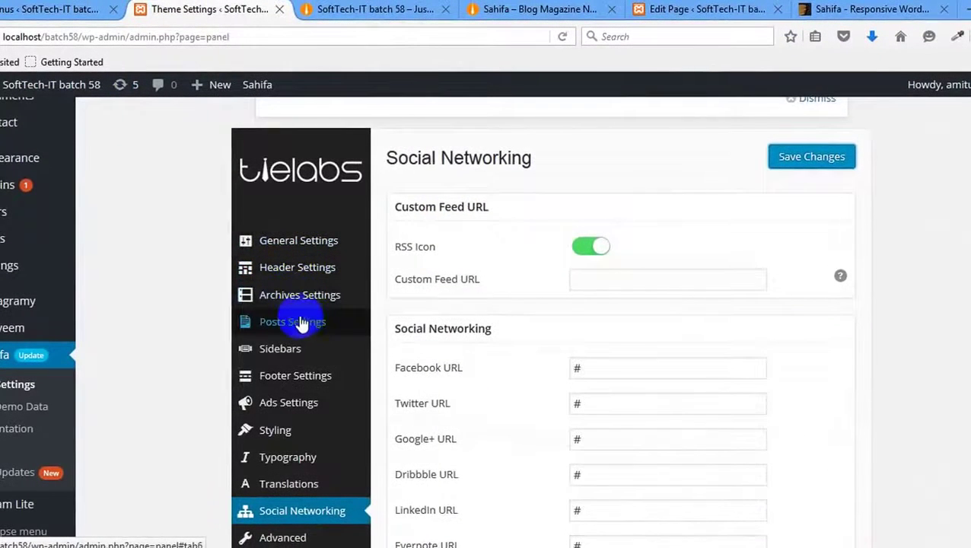
scroll(302, 323, "down", 2)
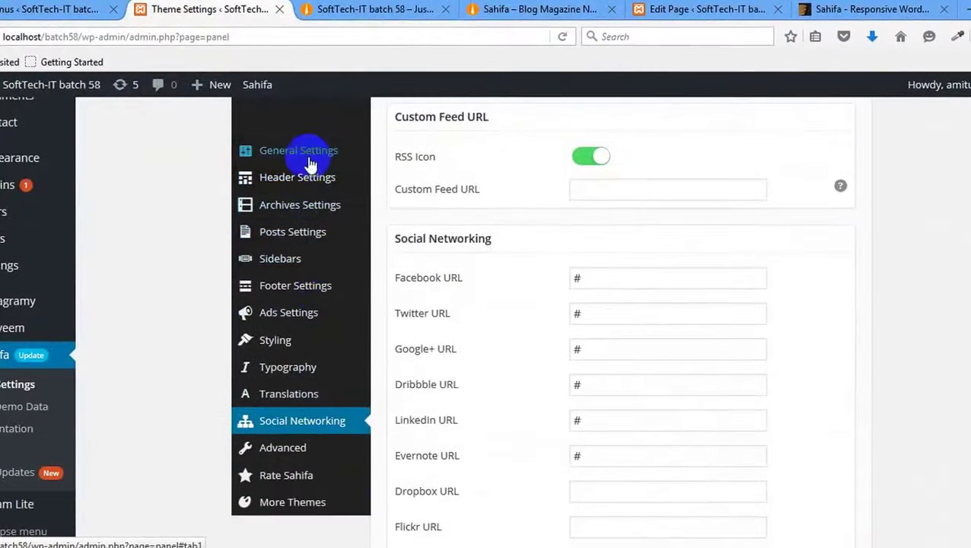
left_click(309, 164)
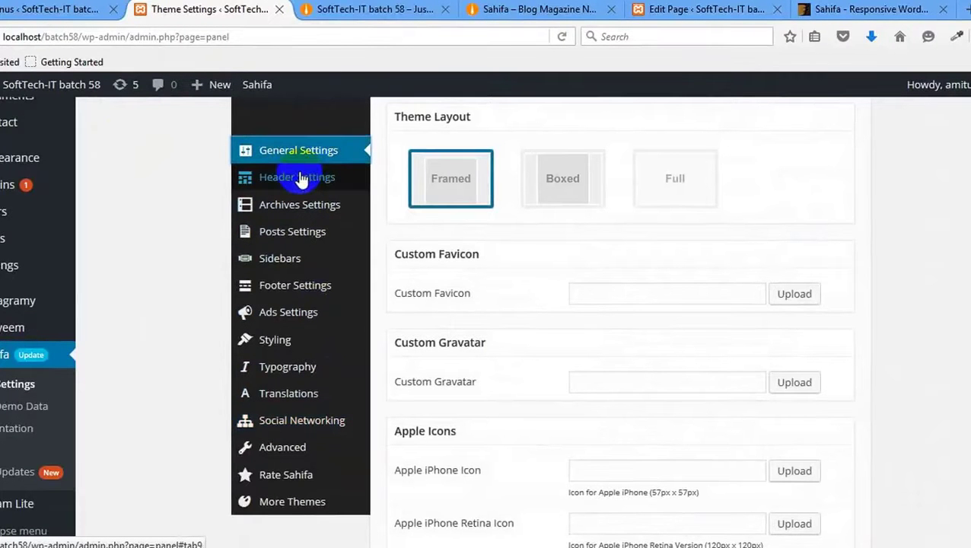
left_click(302, 178)
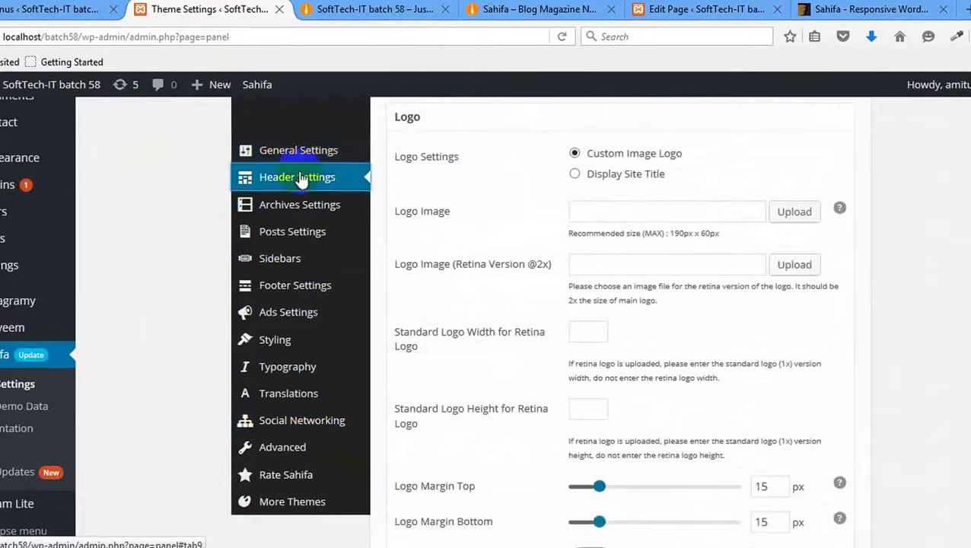
left_click(624, 213)
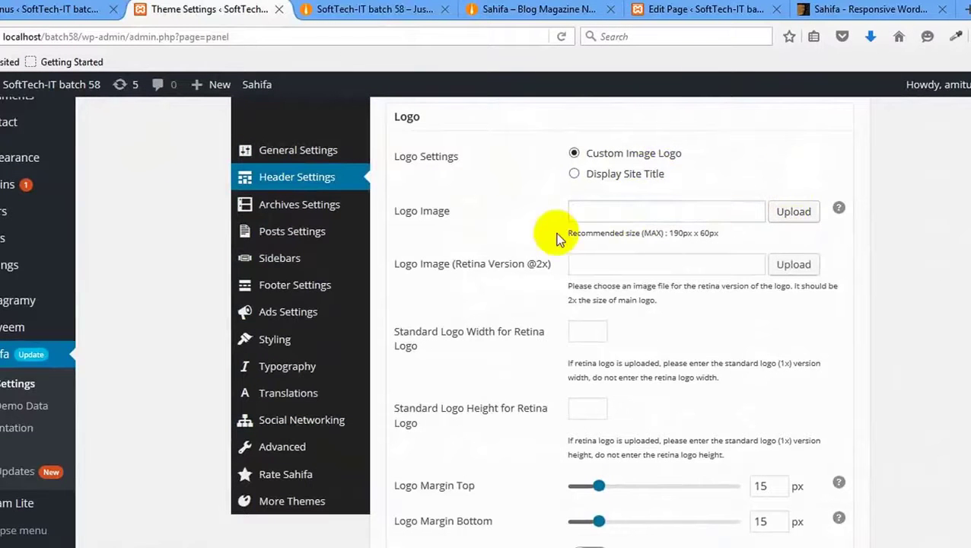
left_click(600, 262)
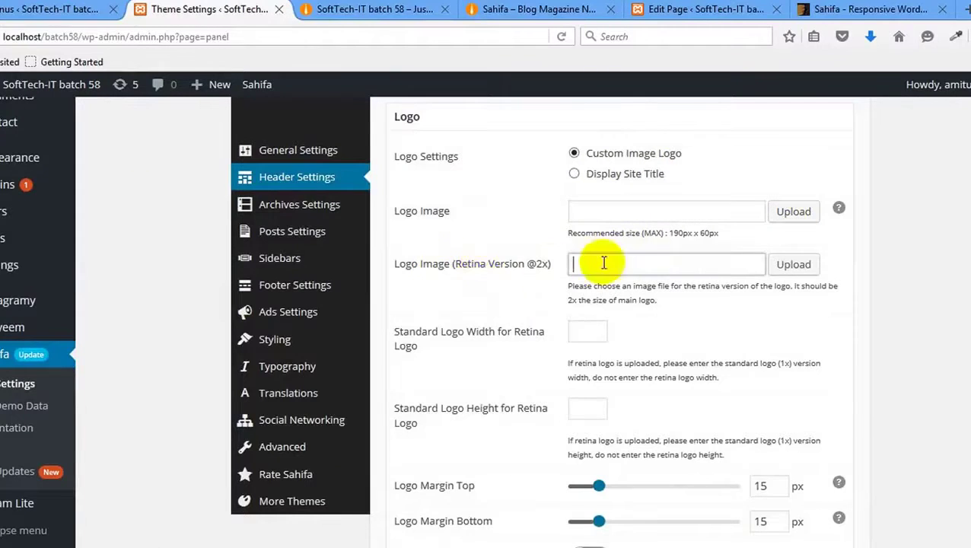
scroll(510, 380, "down", 2)
scroll(520, 386, "down", 3)
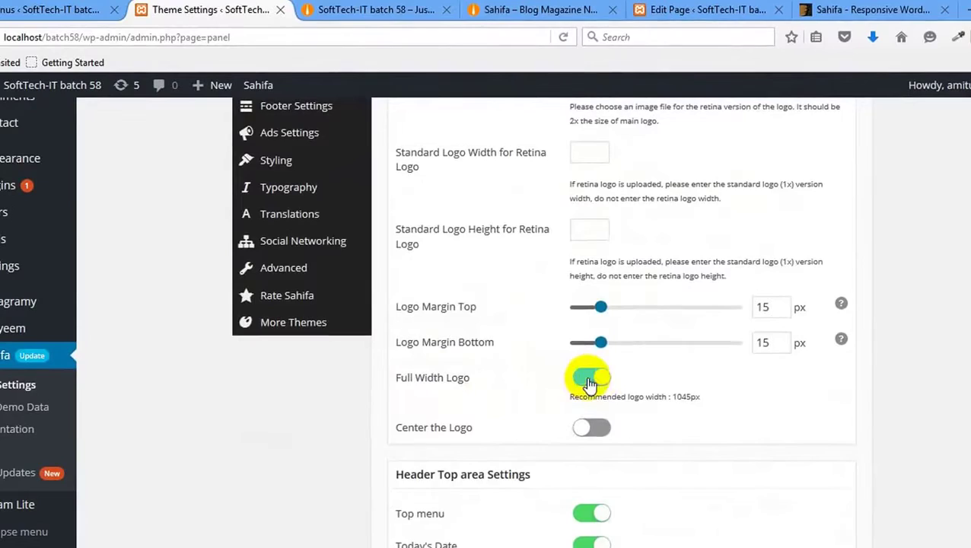
scroll(590, 383, "up", 10)
Save the Full Width Logo setting and reload the site to check the logo.
left_click(809, 320)
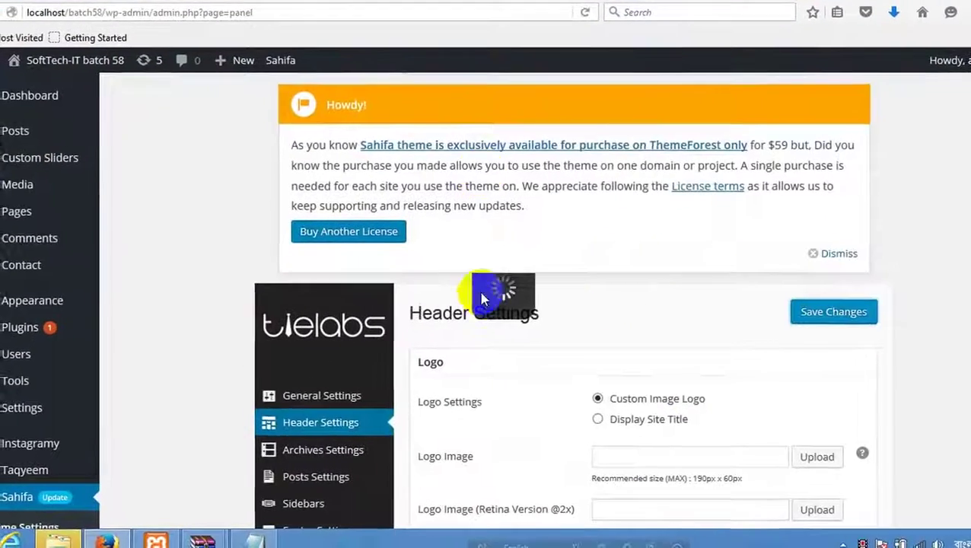
key("ctrl+Tab")
right_click(355, 200)
left_click(444, 221)
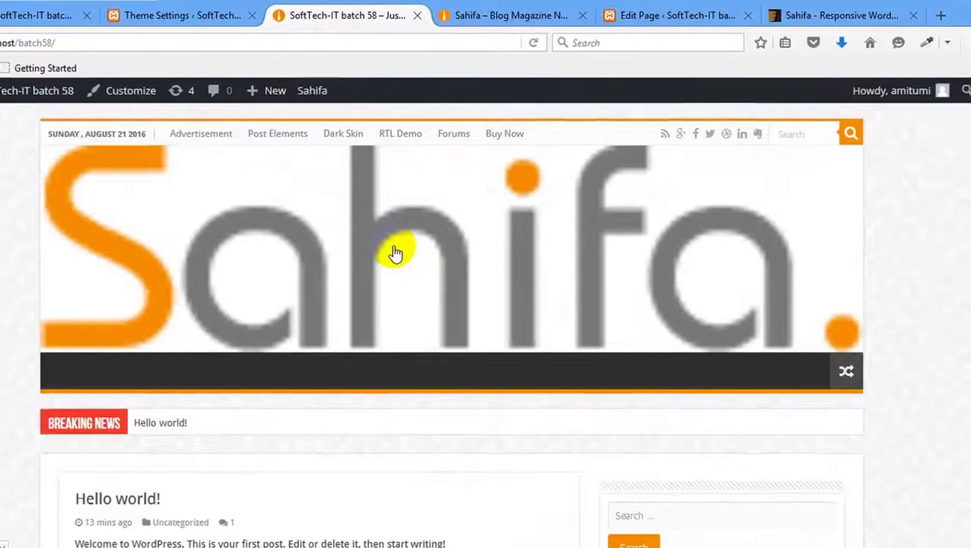
left_click(182, 15)
scroll(592, 352, "down", 5)
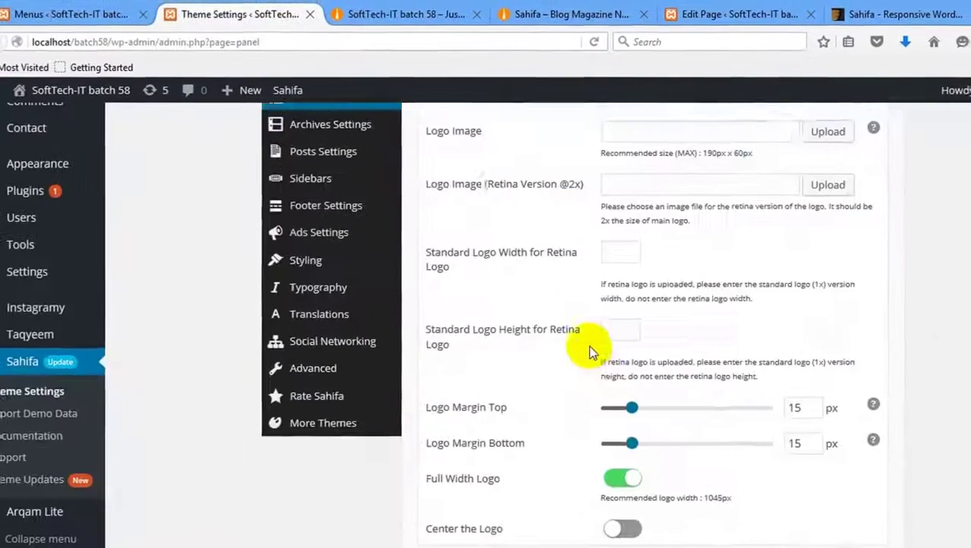
scroll(586, 346, "down", 3)
Turn Full Width Logo back off, save, and reload the site.
left_click(609, 374)
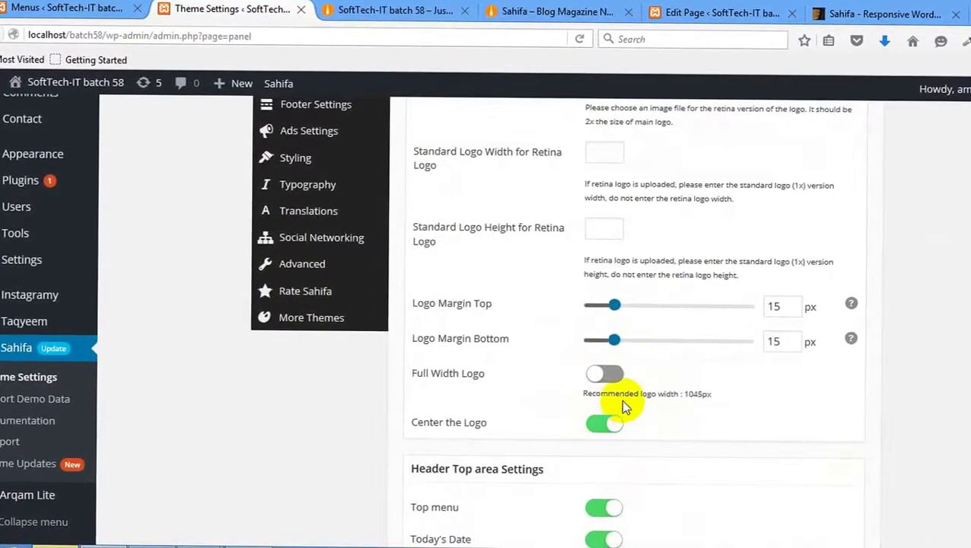
scroll(624, 392, "up", 10)
left_click(830, 329)
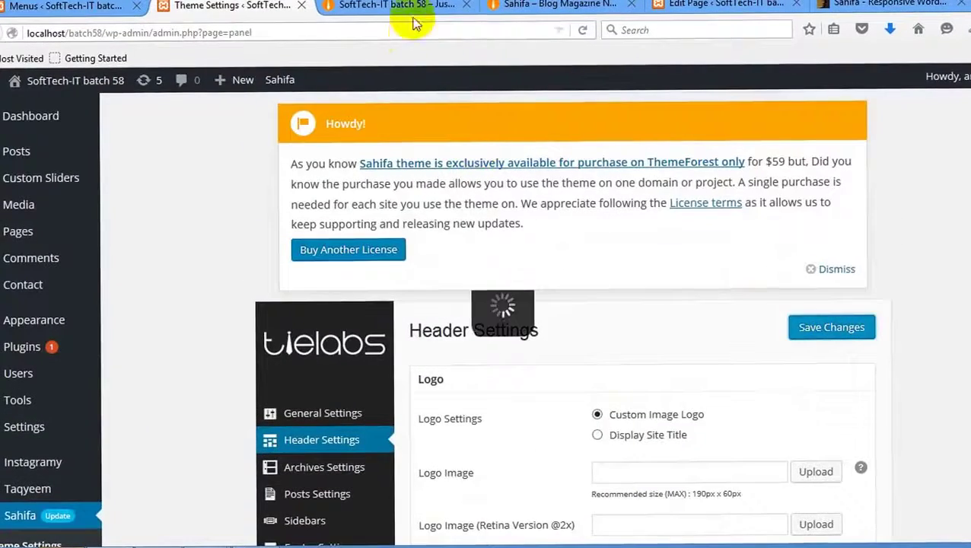
left_click(411, 16)
right_click(340, 260)
right_click(115, 283)
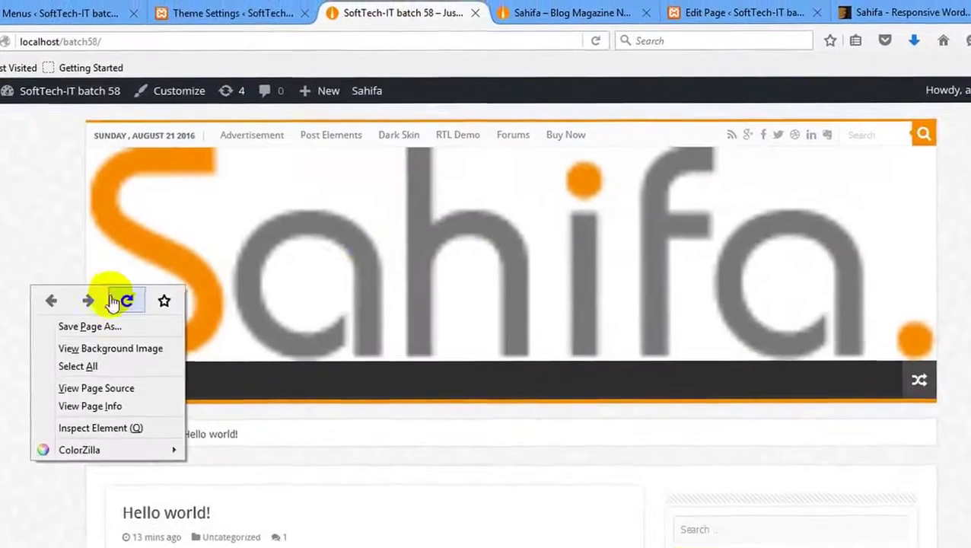
left_click(114, 301)
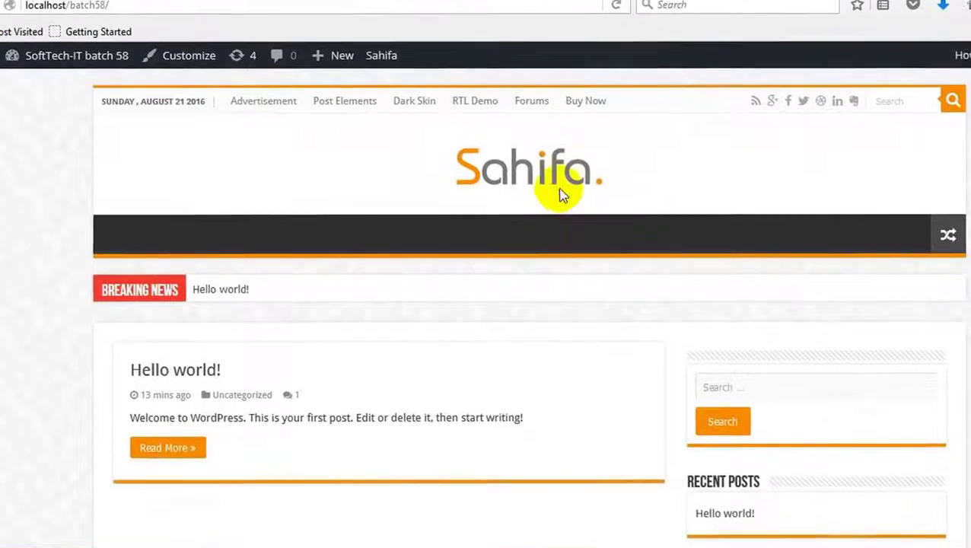
Switch Center the Logo off and reload the site to check the logo.
left_click(314, 24)
scroll(609, 495, "down", 5)
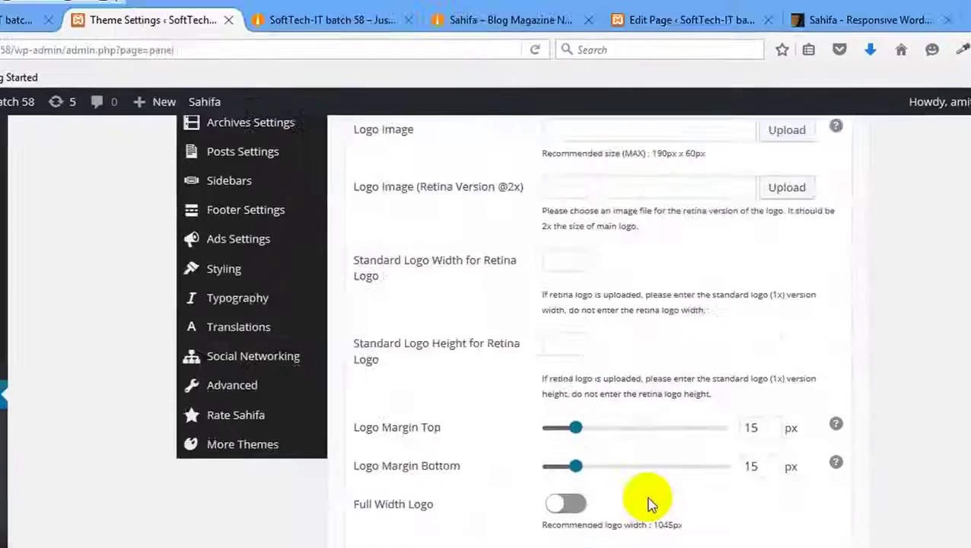
scroll(649, 502, "down", 3)
left_click(577, 317)
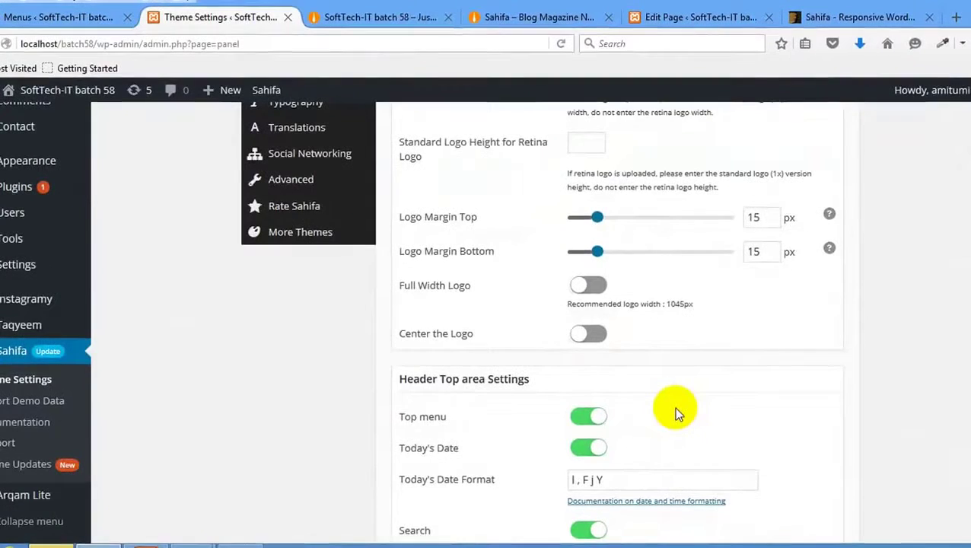
scroll(472, 374, "down", 4)
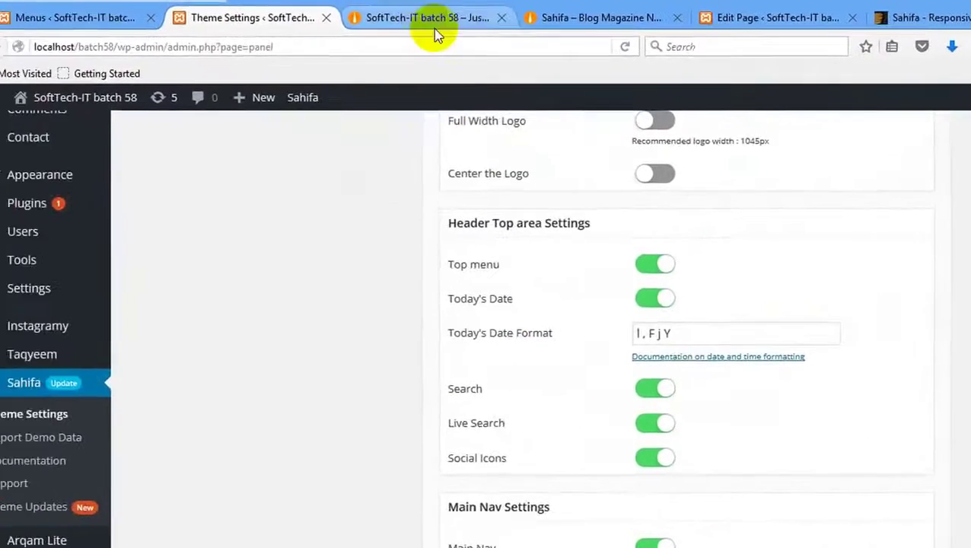
left_click(351, 9)
right_click(352, 180)
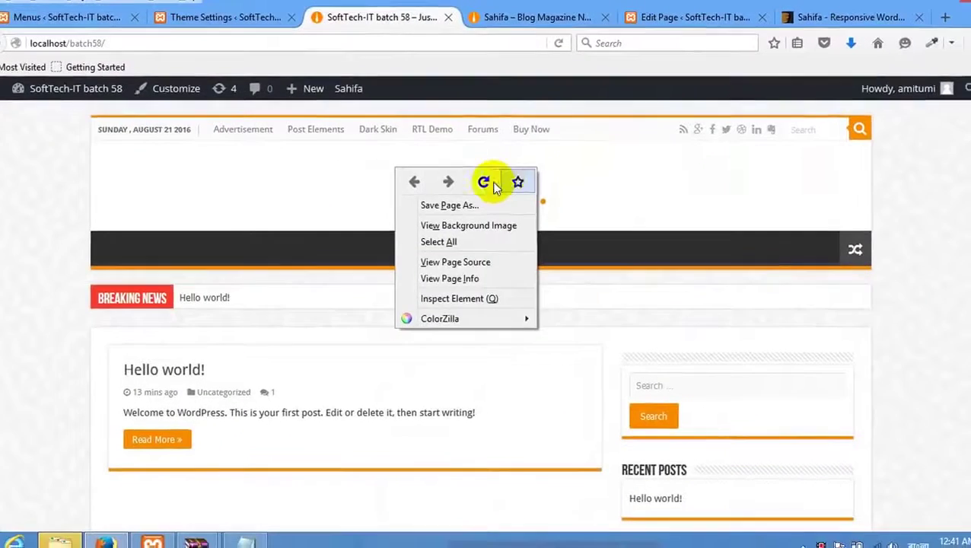
left_click(484, 183)
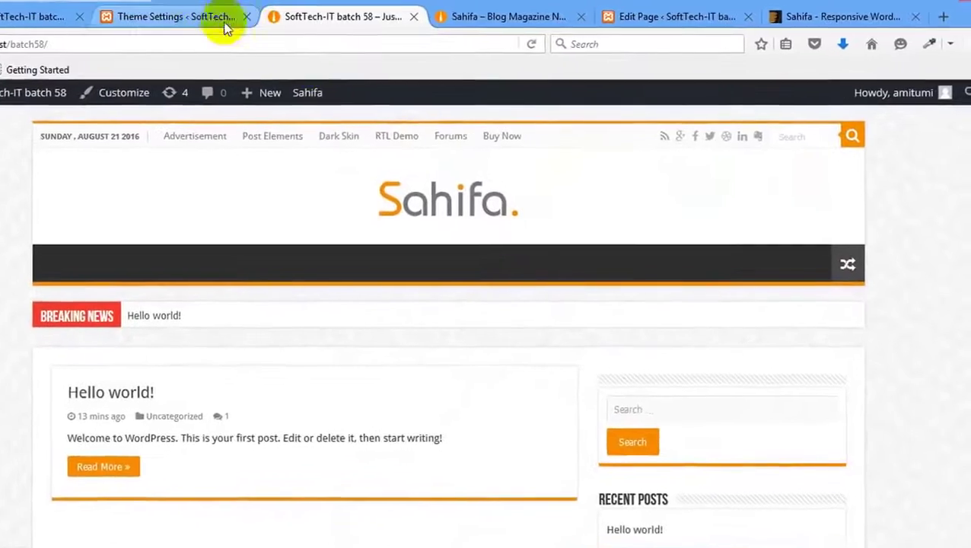
Toggle Center the Logo on and back off, then reload to check the logo position.
left_click(224, 21)
scroll(585, 277, "up", 3)
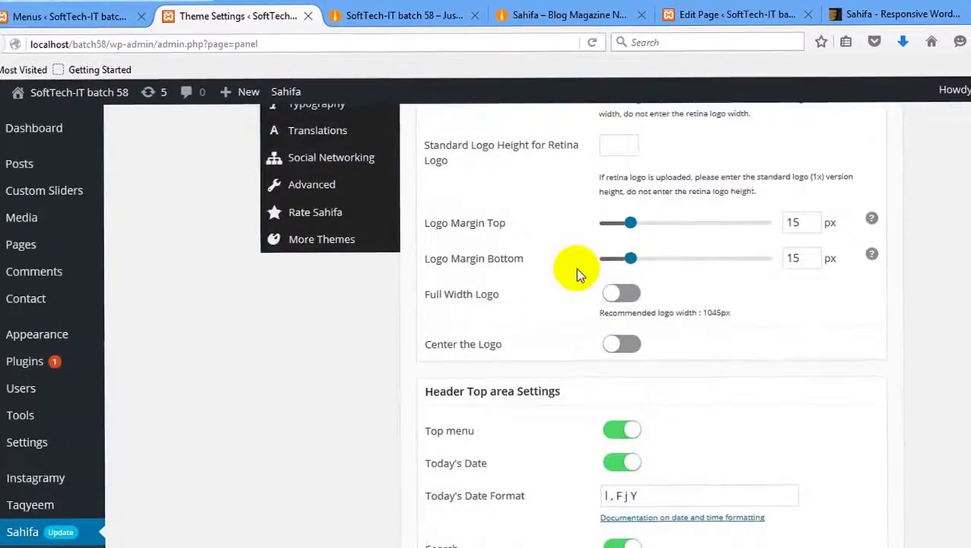
scroll(575, 271, "down", 3)
scroll(590, 282, "up", 5)
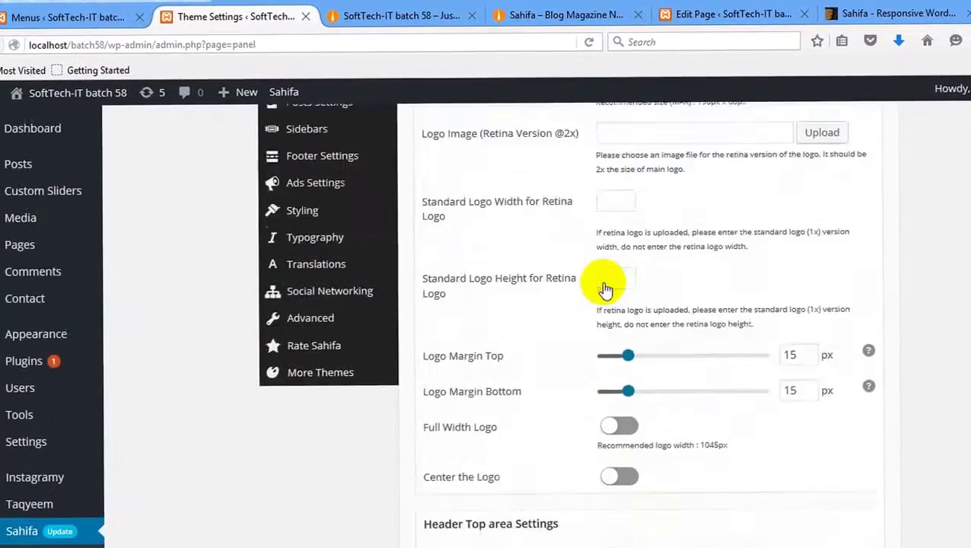
scroll(601, 285, "up", 8)
scroll(715, 330, "down", 8)
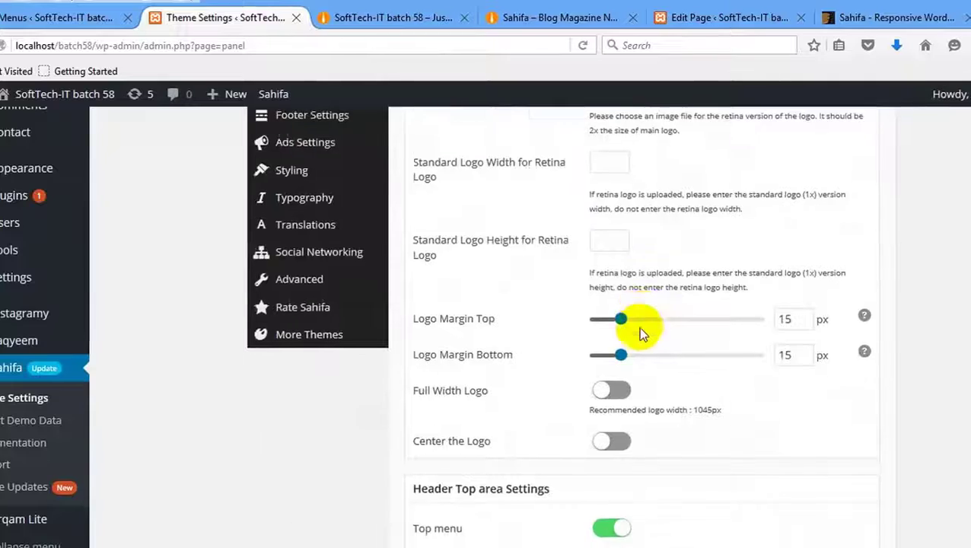
scroll(616, 331, "down", 2)
left_click(607, 356)
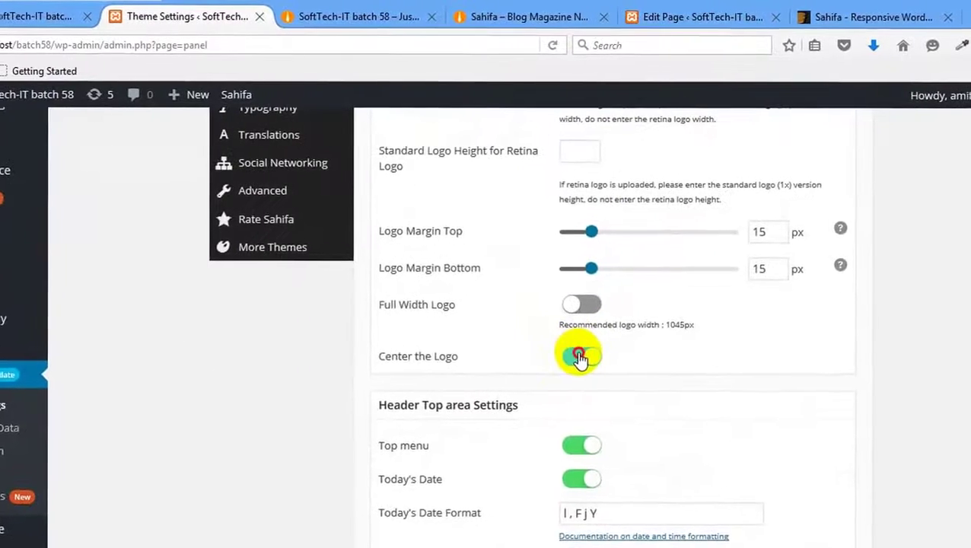
left_click(580, 356)
scroll(705, 309, "up", 8)
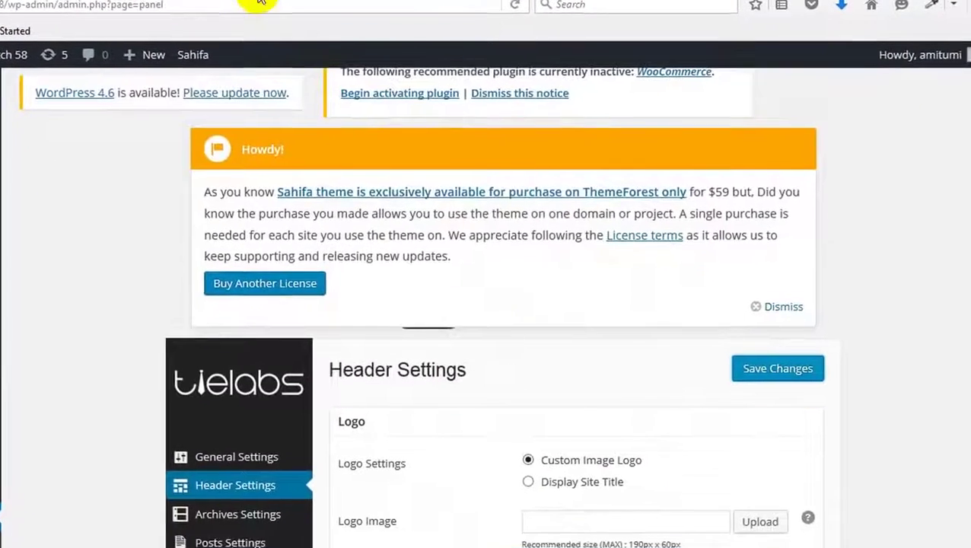
left_click(434, 18)
right_click(389, 177)
left_click(481, 191)
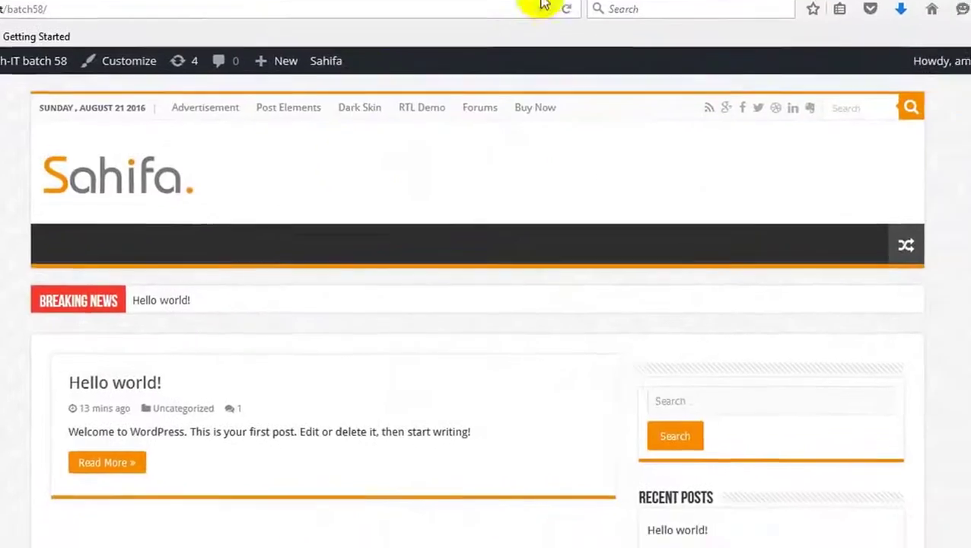
Compare with the original Sahifa demo and return to the header settings.
left_click(609, 5)
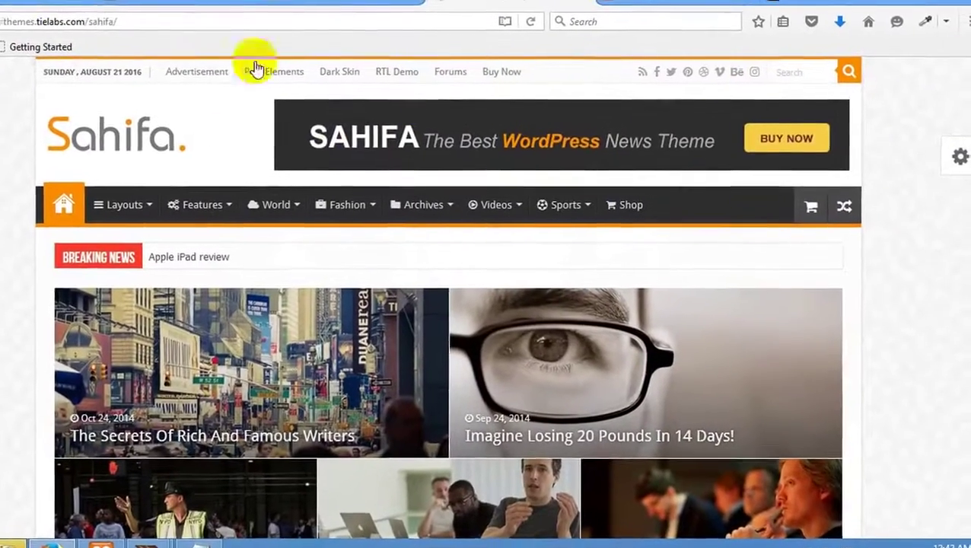
left_click(156, 6)
scroll(433, 212, "down", 2)
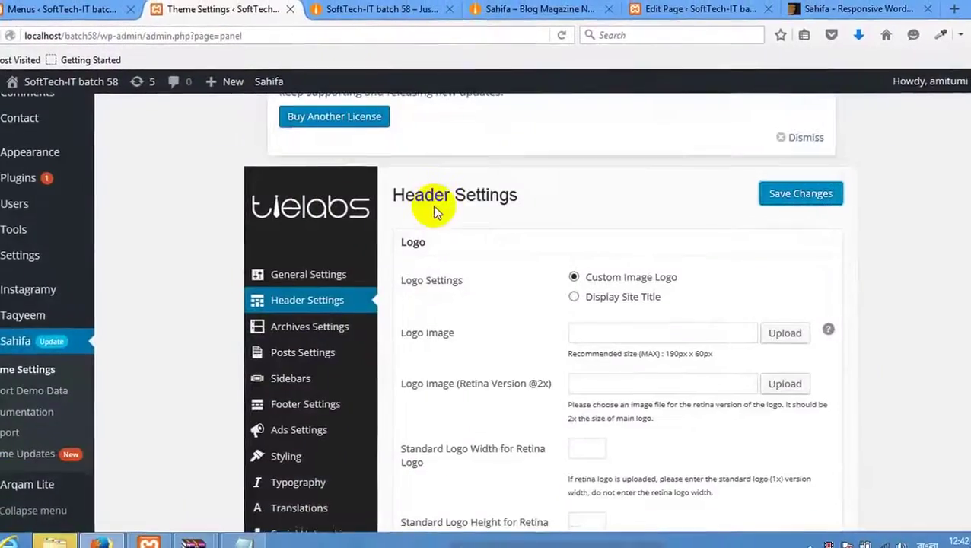
scroll(426, 216, "down", 2)
Scroll through the Header Settings and check the front page.
scroll(487, 259, "down", 4)
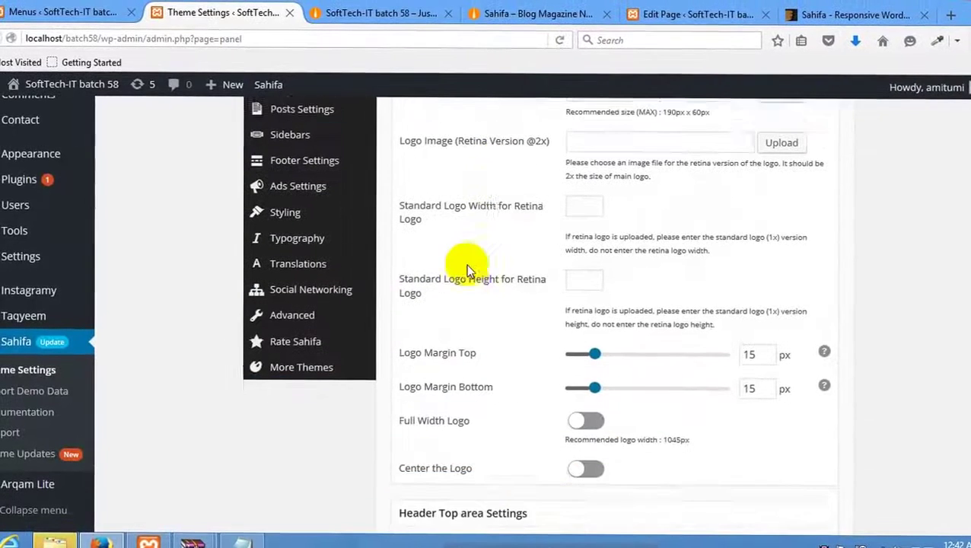
scroll(467, 266, "down", 5)
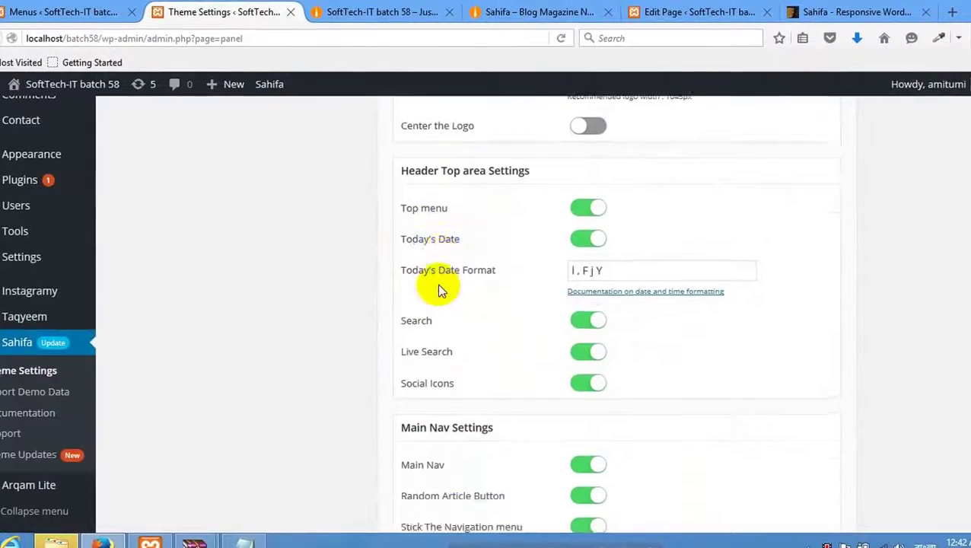
scroll(438, 289, "down", 4)
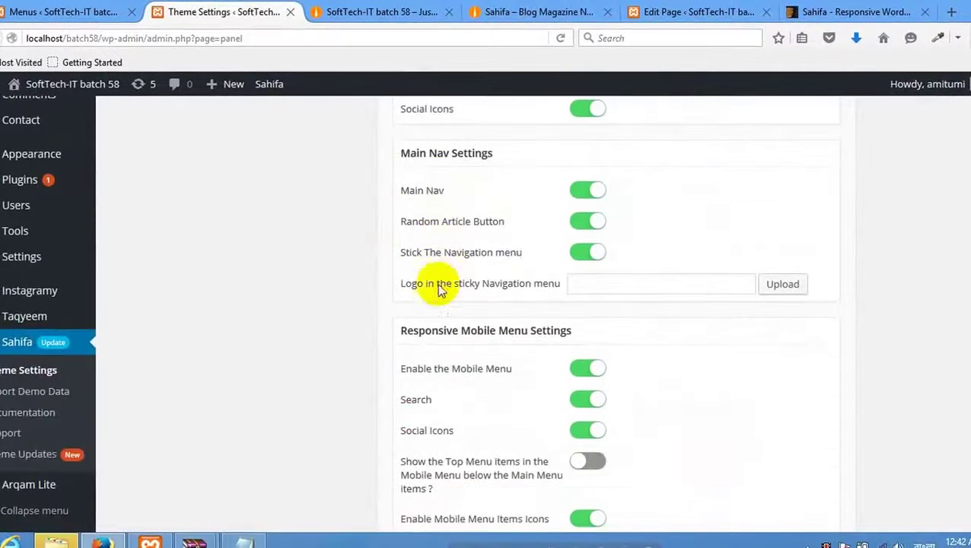
scroll(439, 289, "down", 3)
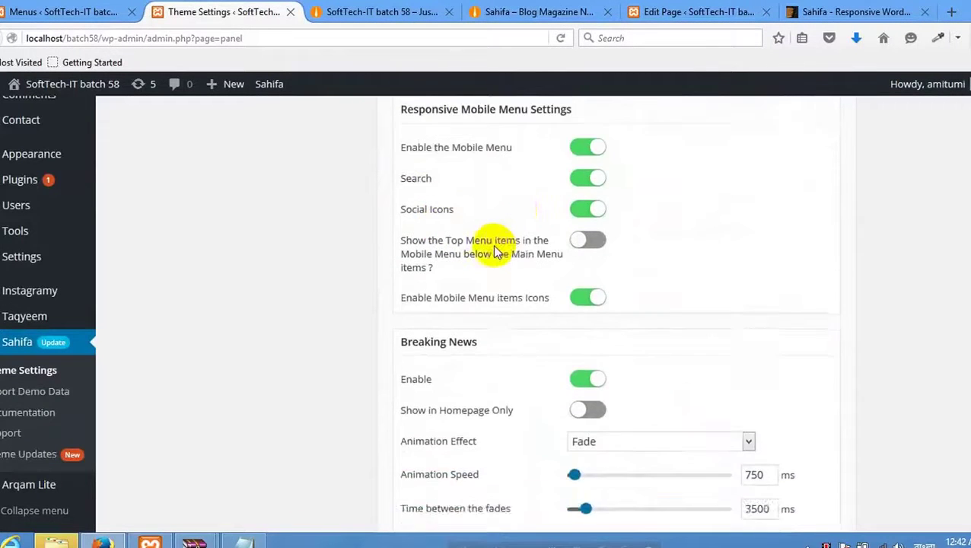
scroll(495, 250, "down", 2)
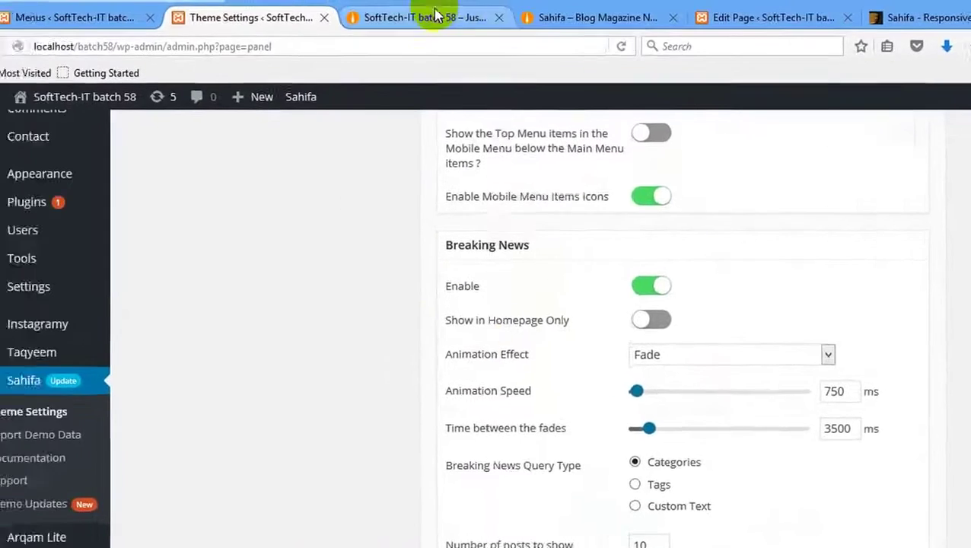
left_click(436, 15)
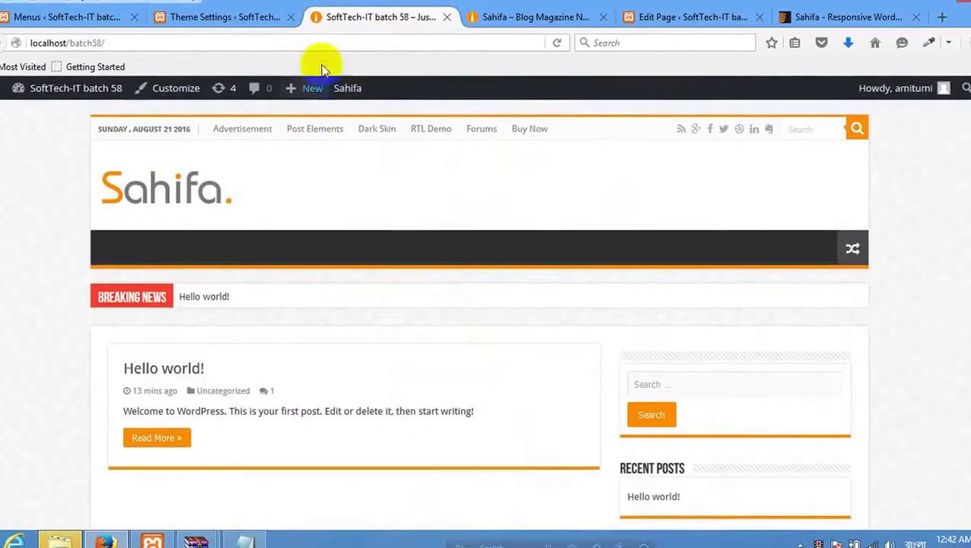
left_click(233, 19)
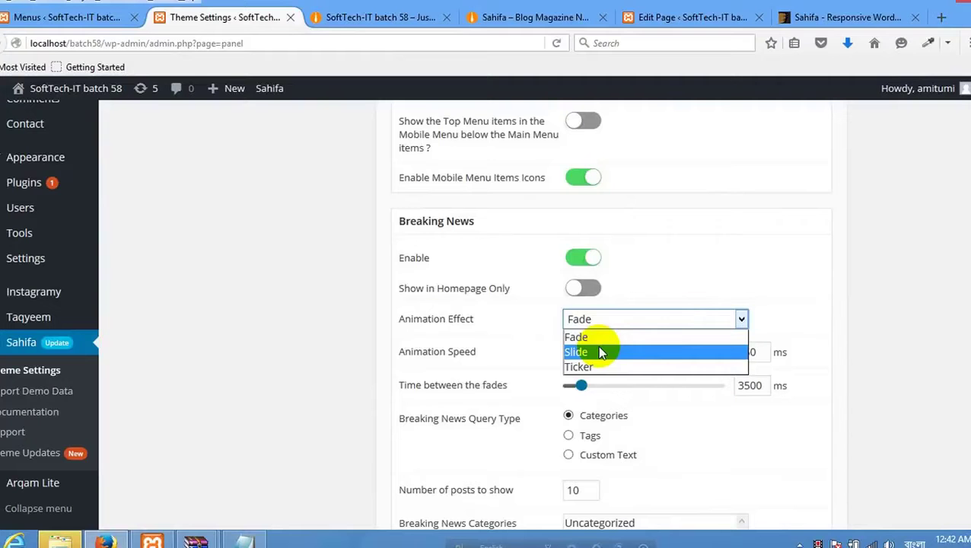
Change the Breaking News Animation Effect from Slide to Ticker.
left_click(599, 347)
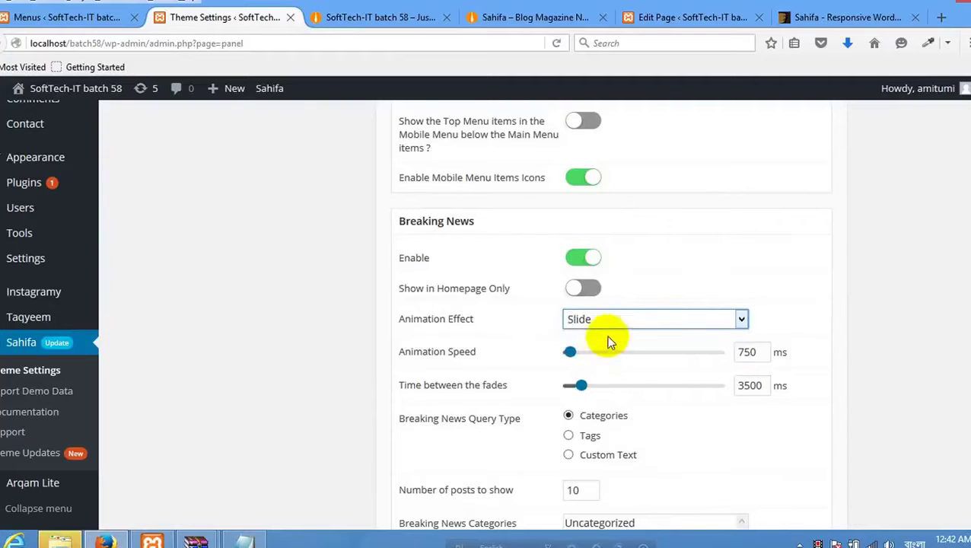
left_click(610, 321)
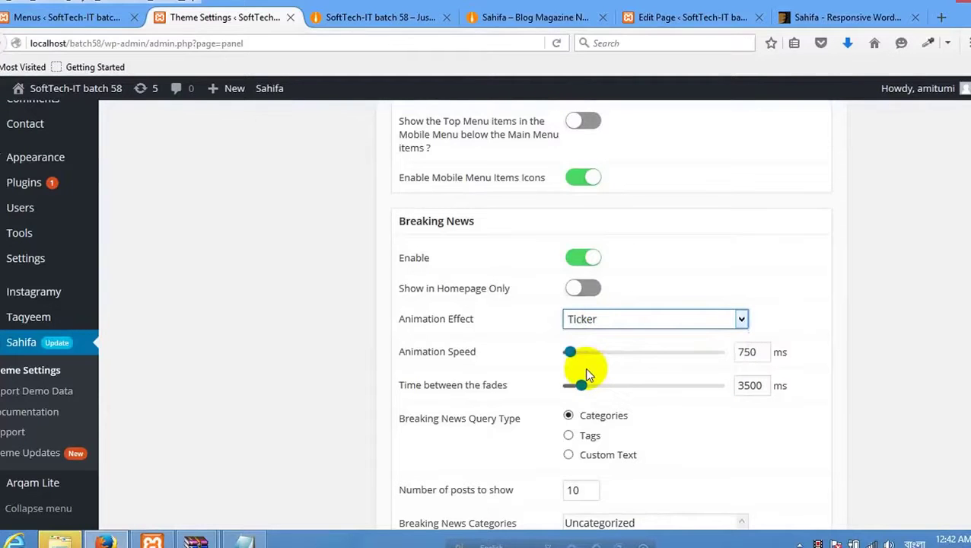
left_click(605, 319)
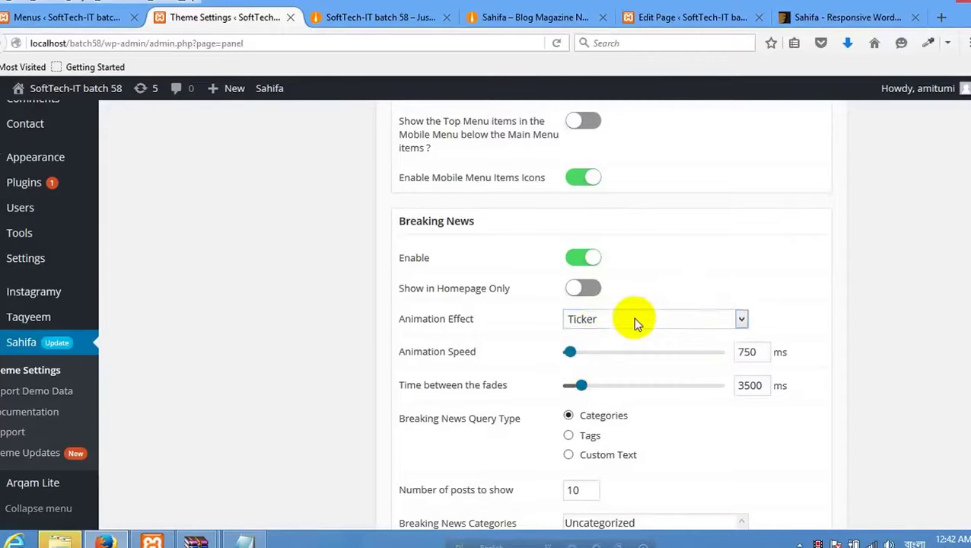
scroll(585, 336, "down", 2)
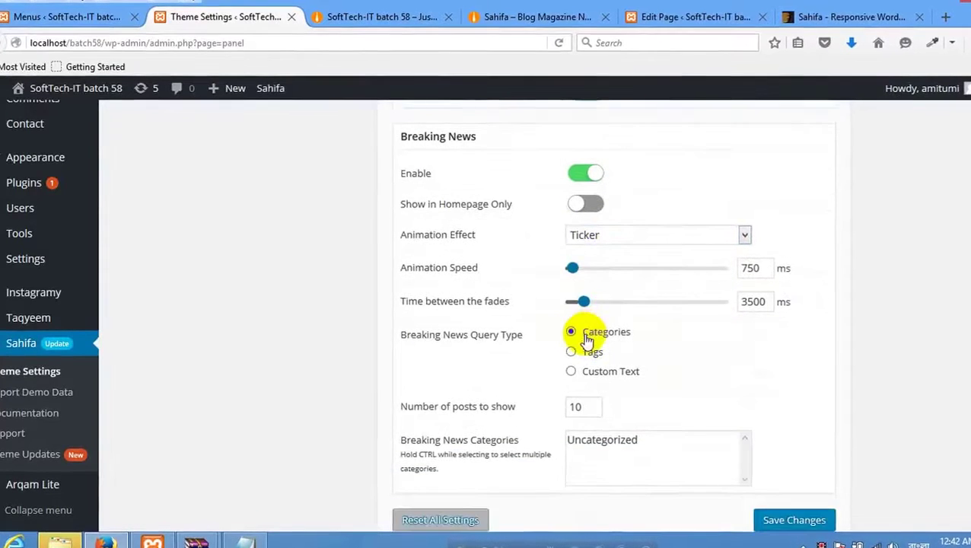
scroll(601, 346, "down", 1)
scroll(635, 377, "up", 8)
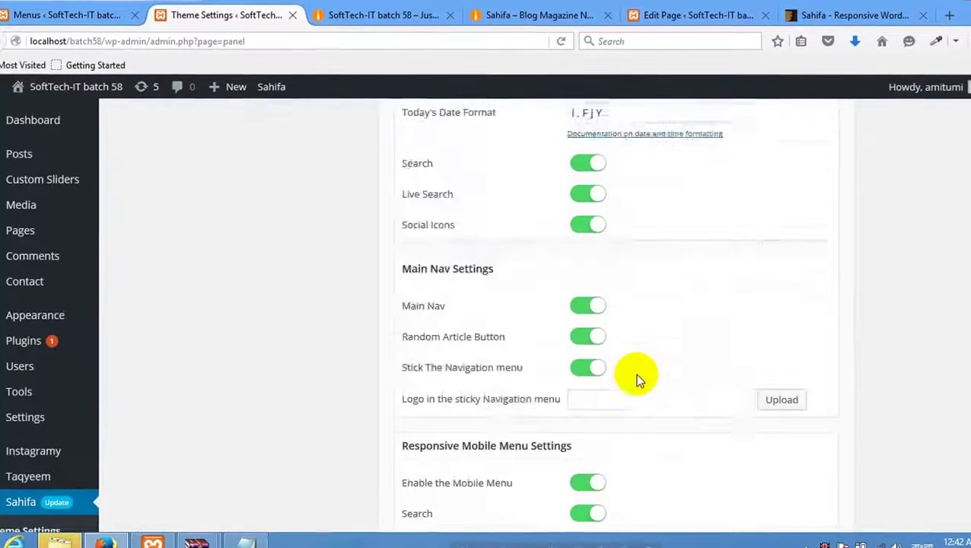
scroll(635, 372, "up", 6)
scroll(418, 282, "up", 3)
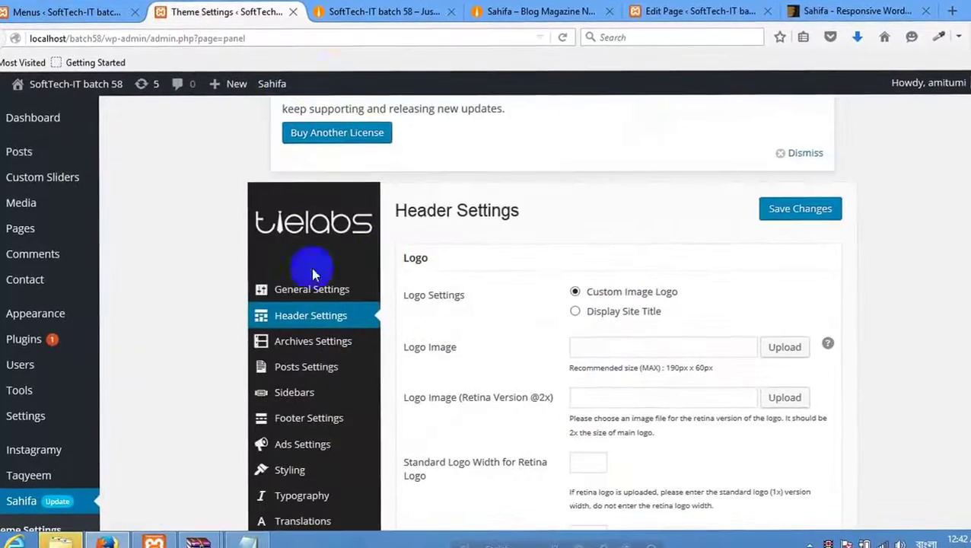
scroll(296, 293, "down", 4)
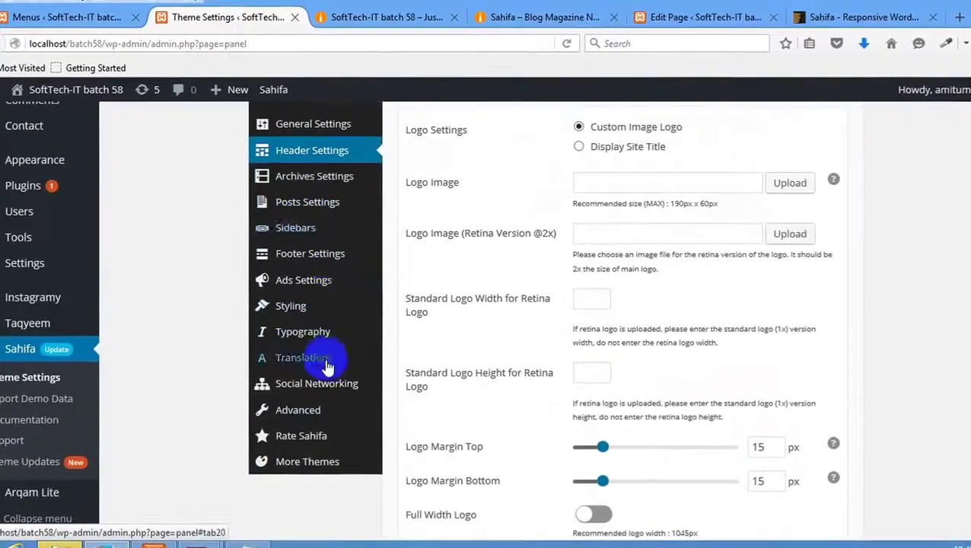
Switch on the Top Banner in Ads Settings, expand Image Ad, and bring up the Sahifa demo.
left_click(315, 287)
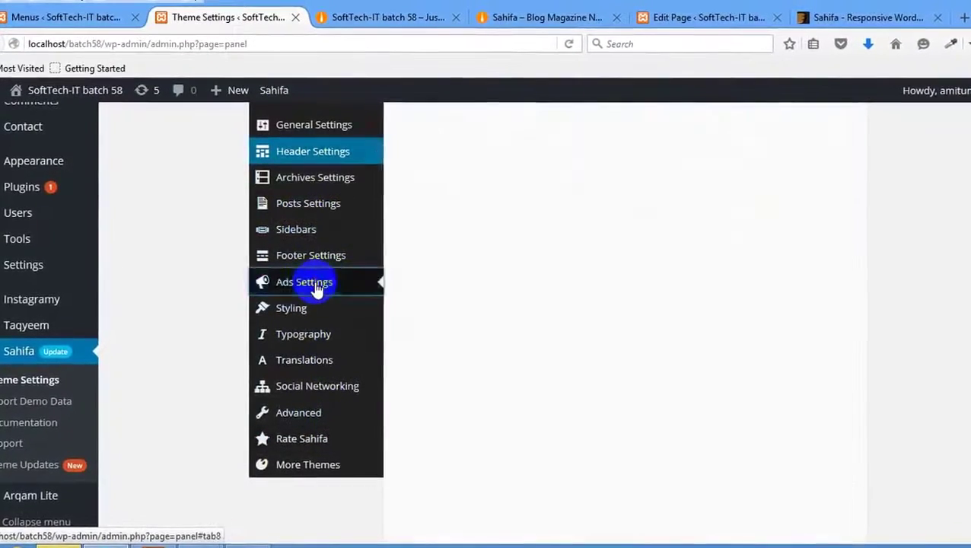
scroll(504, 304, "up", 3)
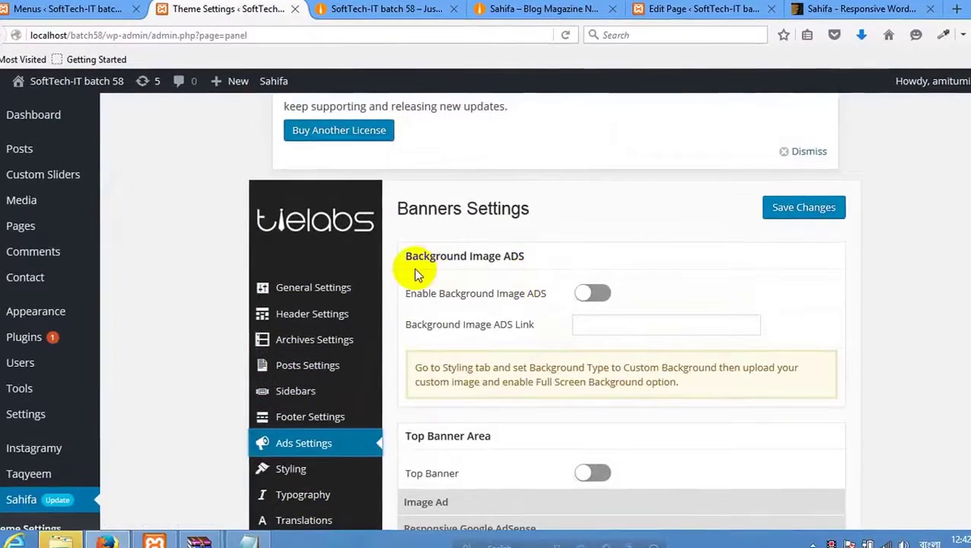
scroll(487, 290, "down", 4)
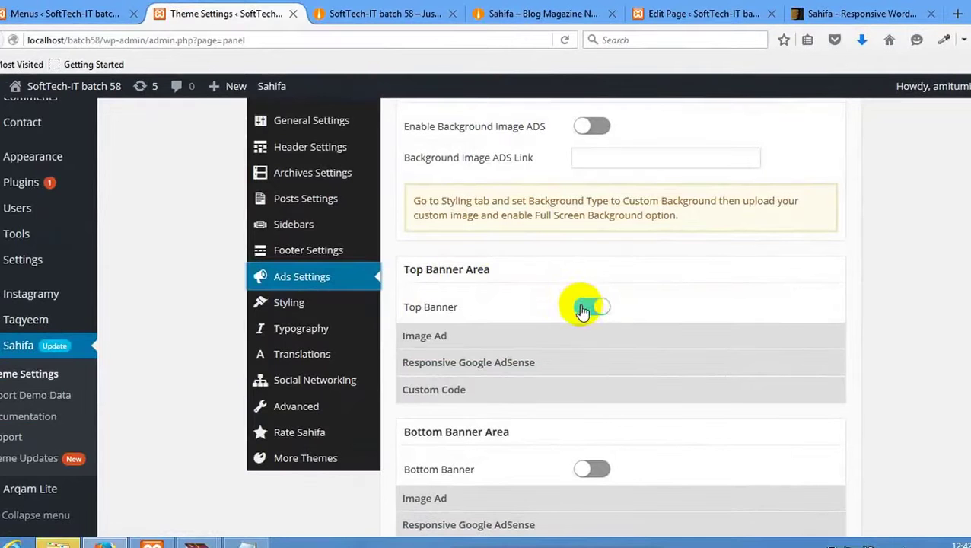
left_click(488, 344)
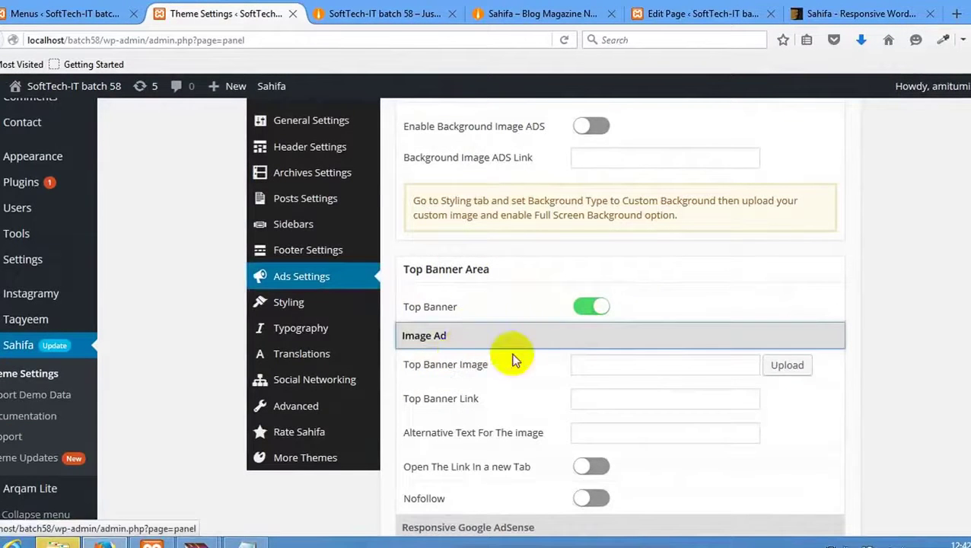
scroll(563, 342, "down", 2)
left_click(538, 13)
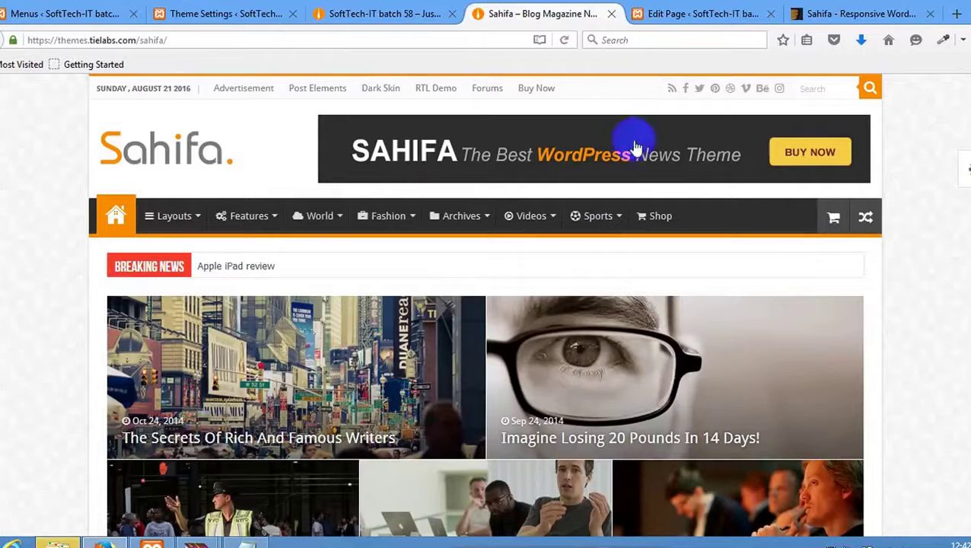
Open the demo banner's link in a new tab and look at it.
right_click(626, 141)
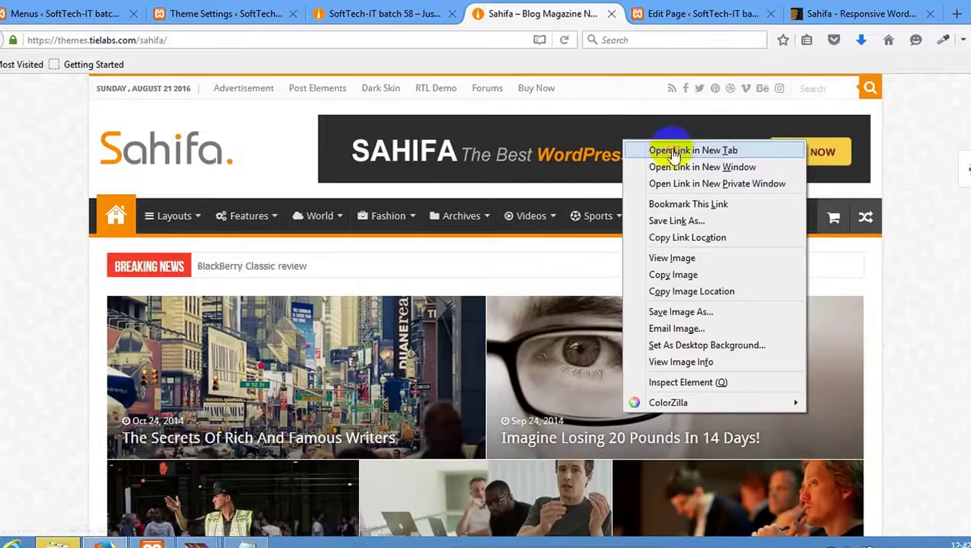
left_click(673, 151)
left_click(640, 17)
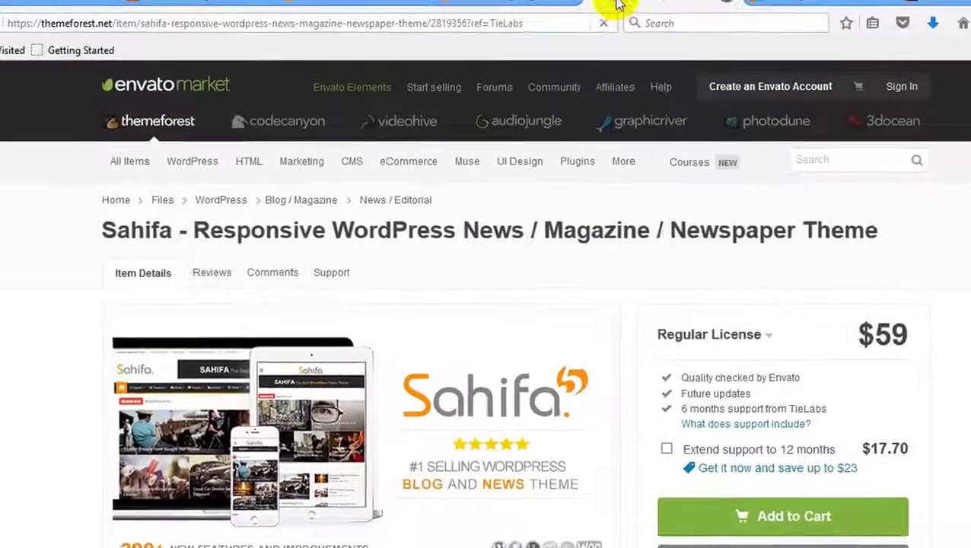
left_click(620, 4)
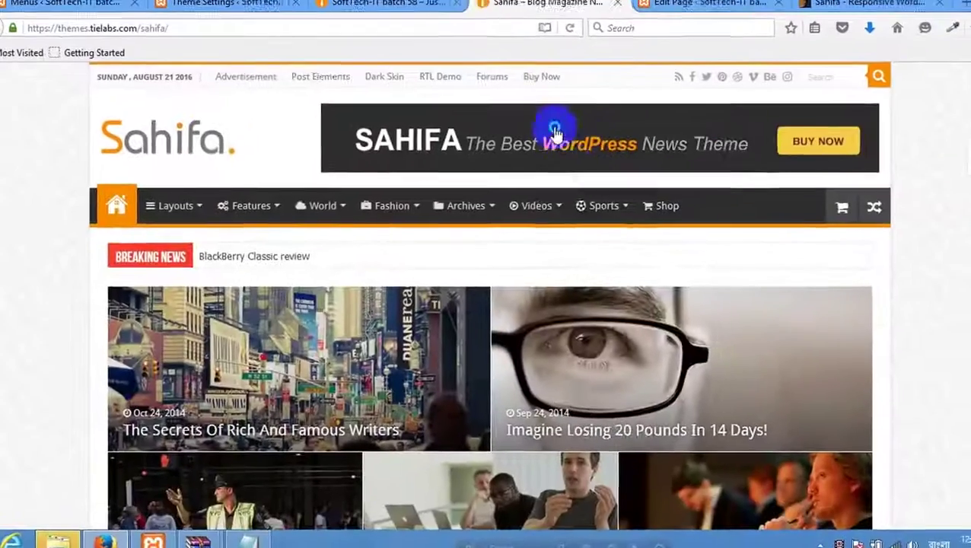
Save the demo's banner image as sahifa5-ads.png in the umbrela folder.
right_click(545, 143)
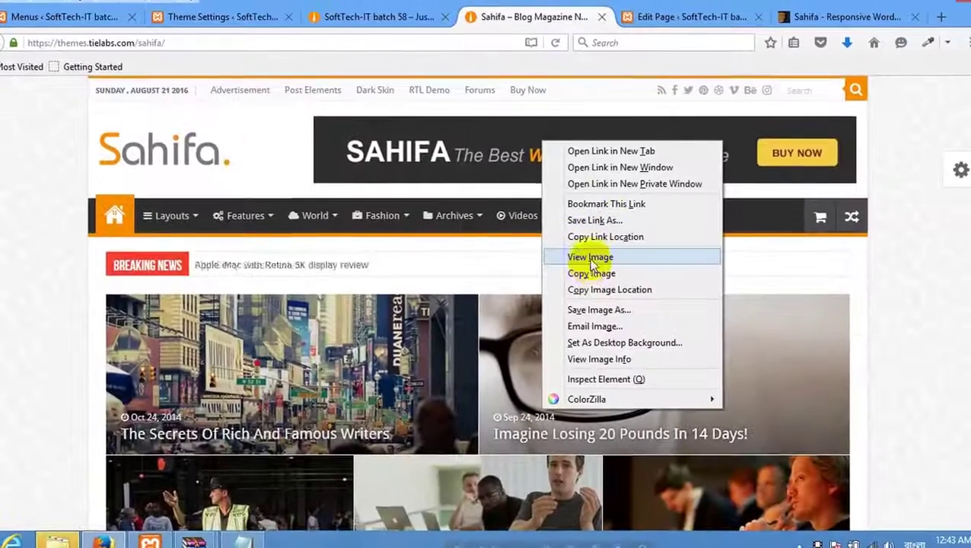
left_click(592, 259)
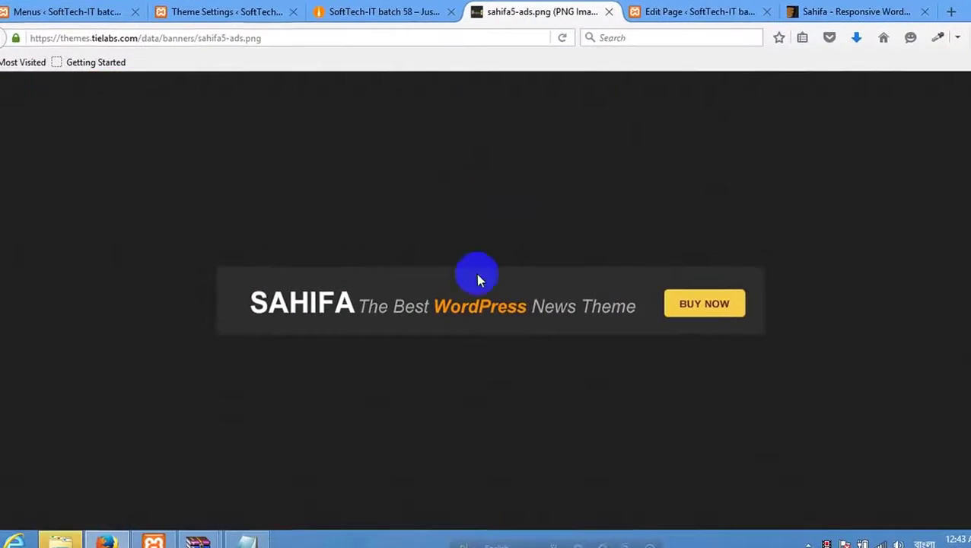
right_click(471, 281)
left_click(520, 334)
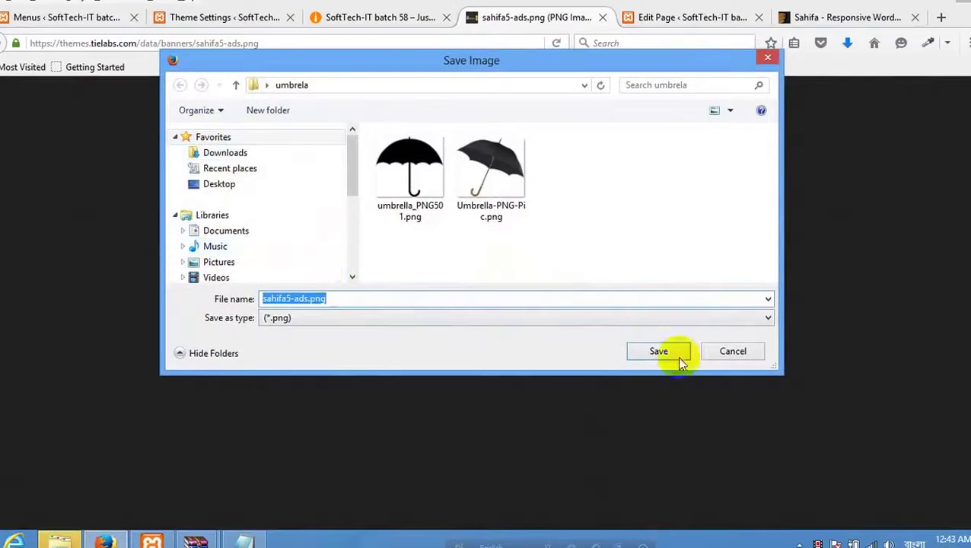
left_click(659, 349)
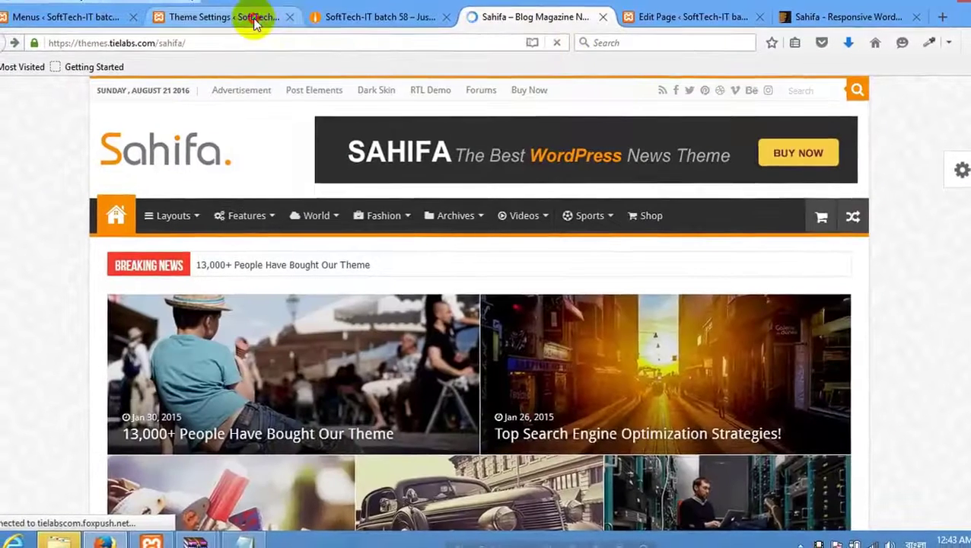
left_click(255, 23)
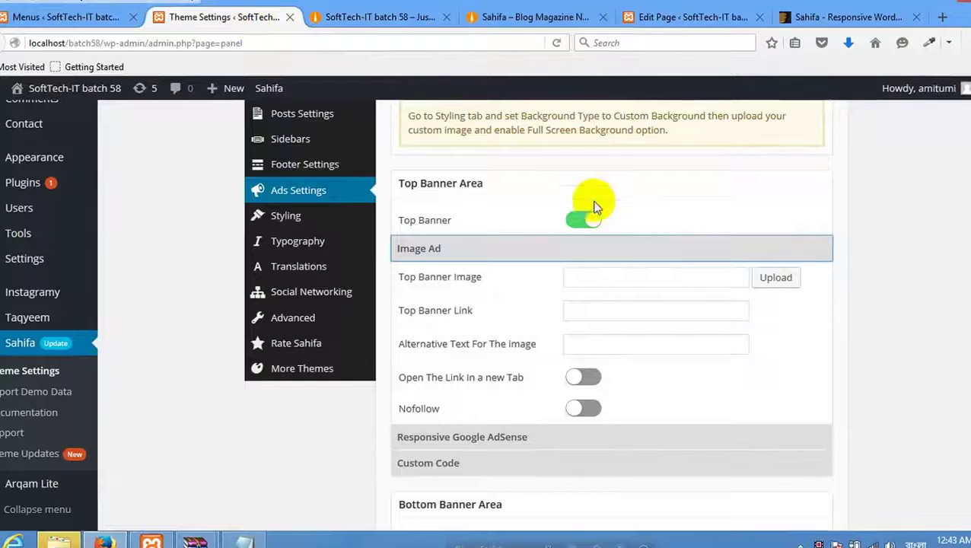
Upload sahifa5-ads.png to the Media Library and select it as the Top Banner Image.
scroll(535, 240, "down", 2)
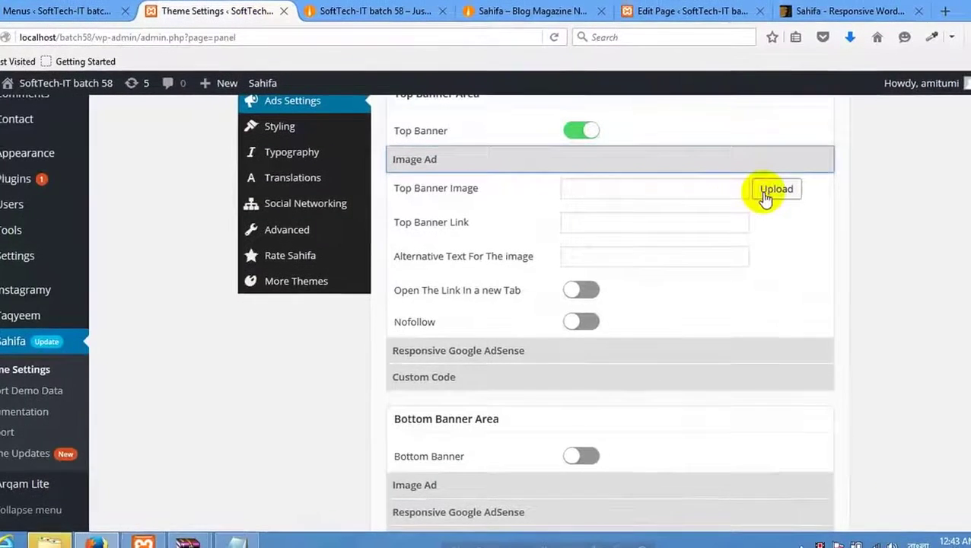
left_click(759, 196)
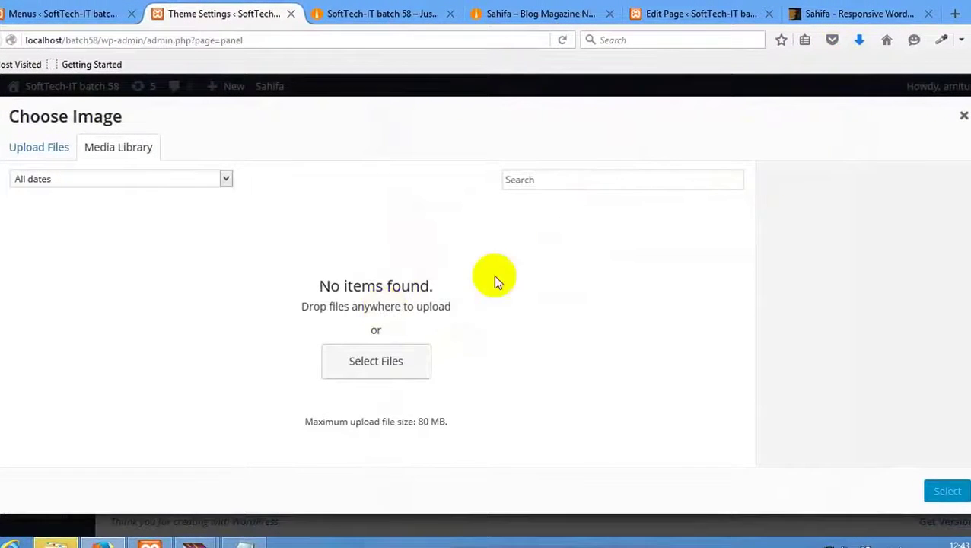
left_click_drag(785, 95, 163, 319)
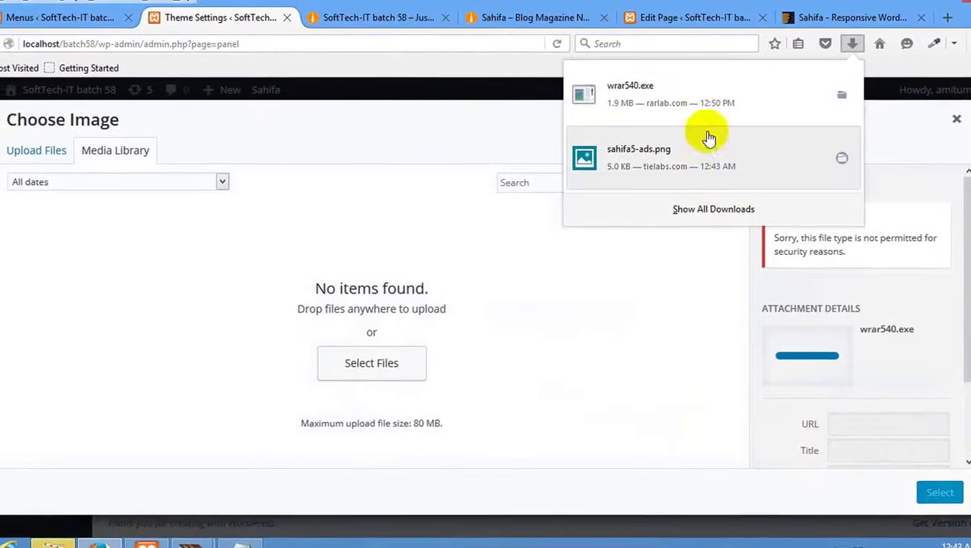
left_click_drag(674, 148, 293, 362)
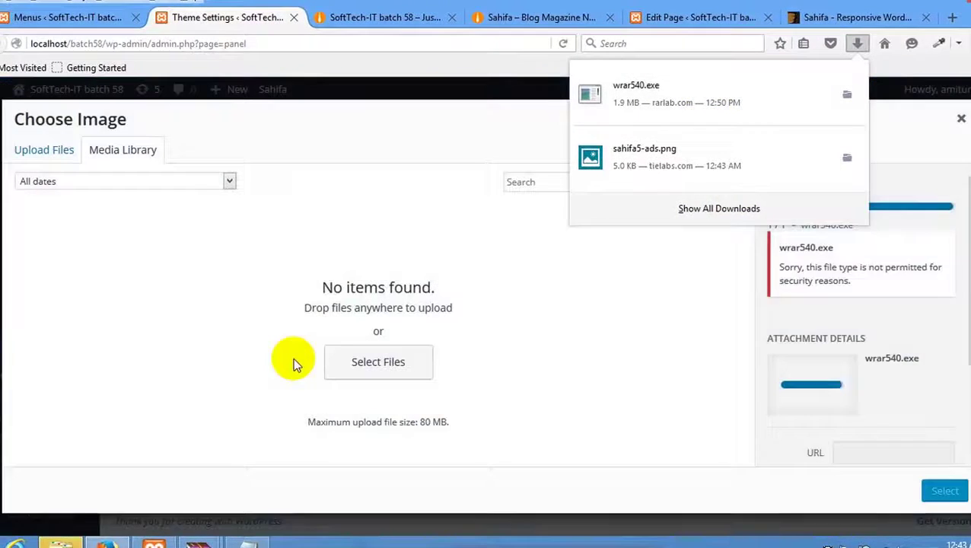
left_click_drag(682, 174, 292, 348)
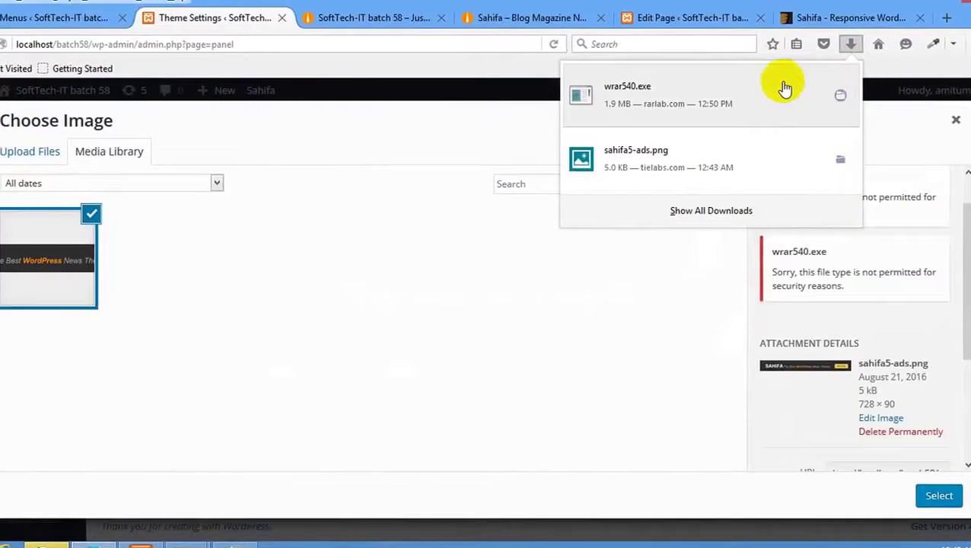
right_click(796, 89)
left_click(829, 93)
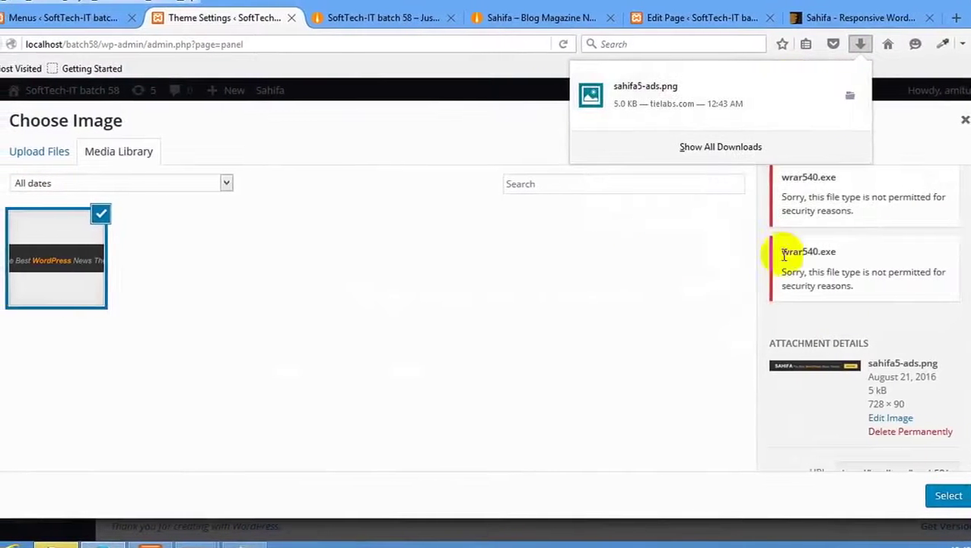
left_click(951, 496)
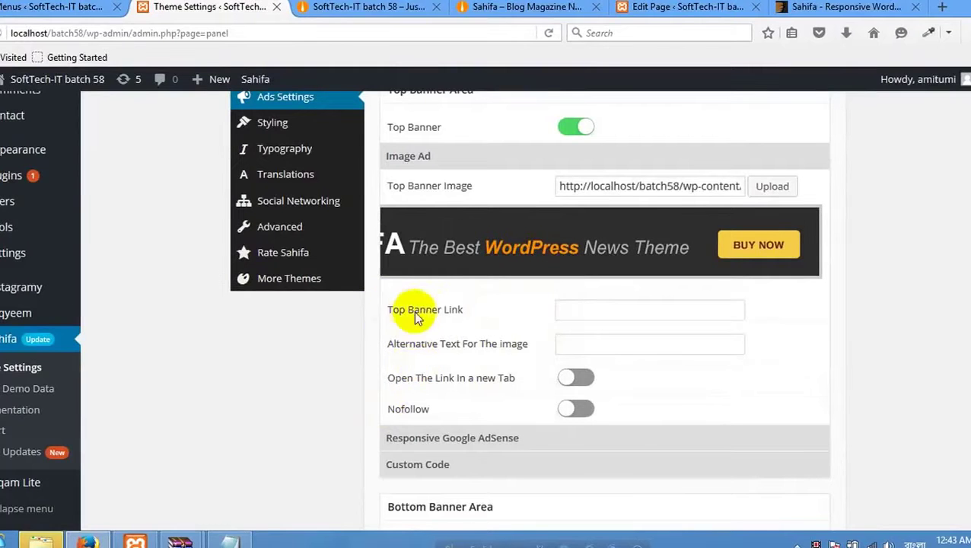
Enter # as the Top Banner Link.
left_click(578, 314)
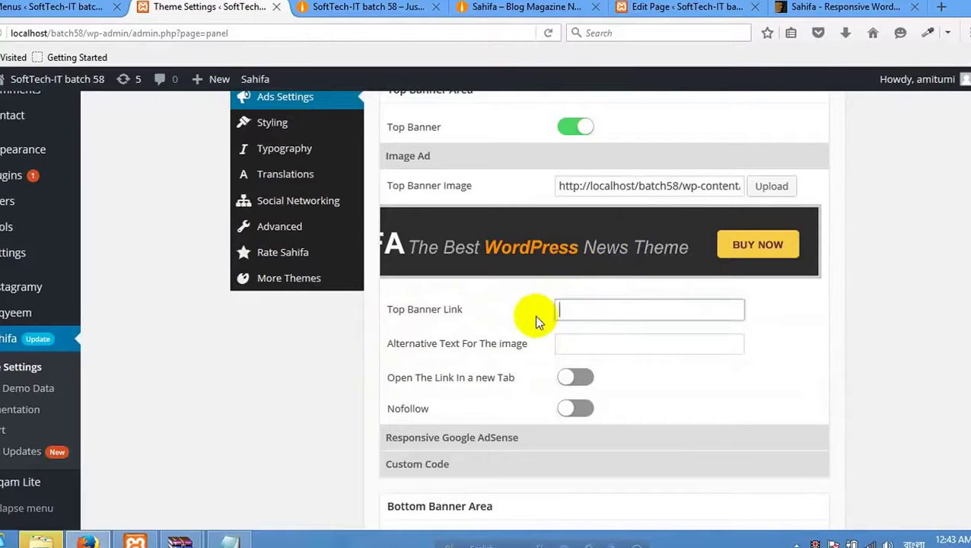
type("#")
left_click(569, 343)
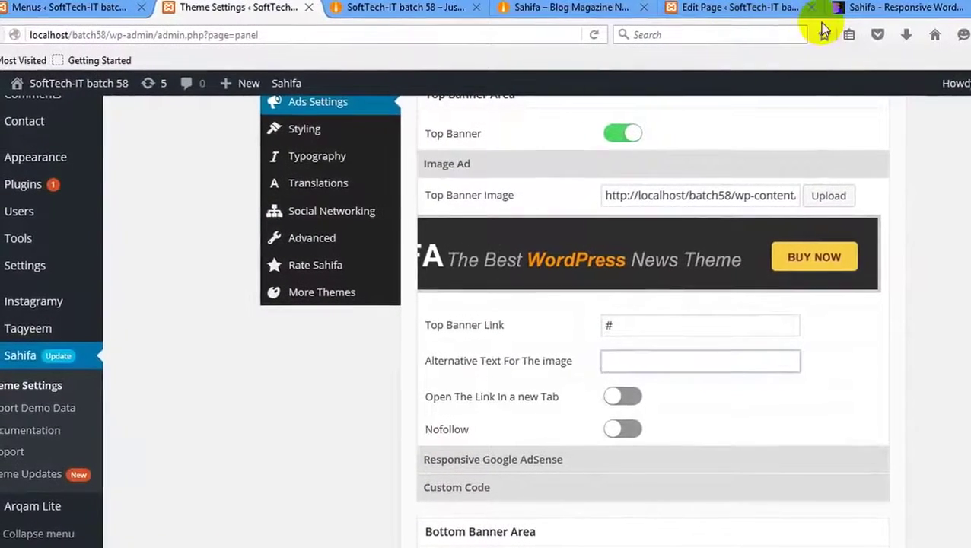
In a new tab, open Google and search for salman khan.
key("ctrl+t")
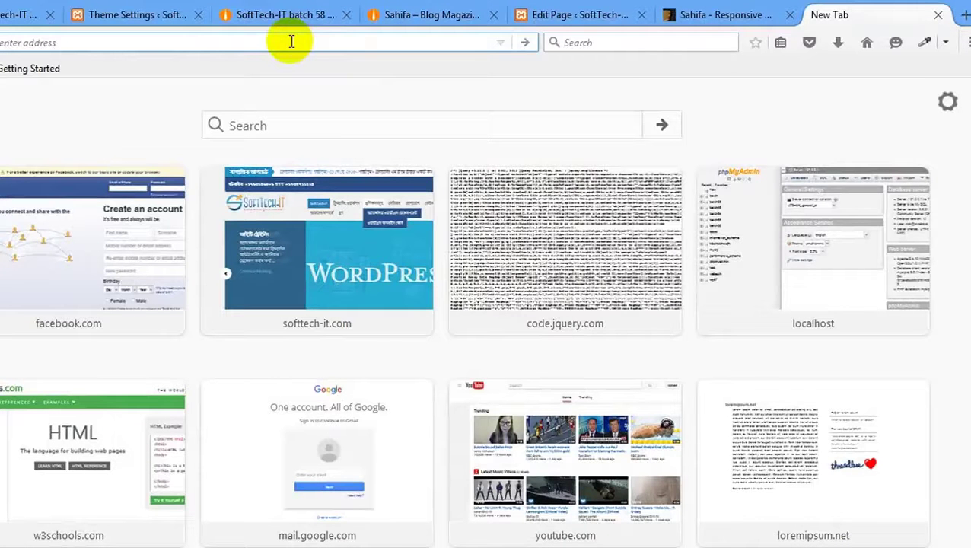
type("goo")
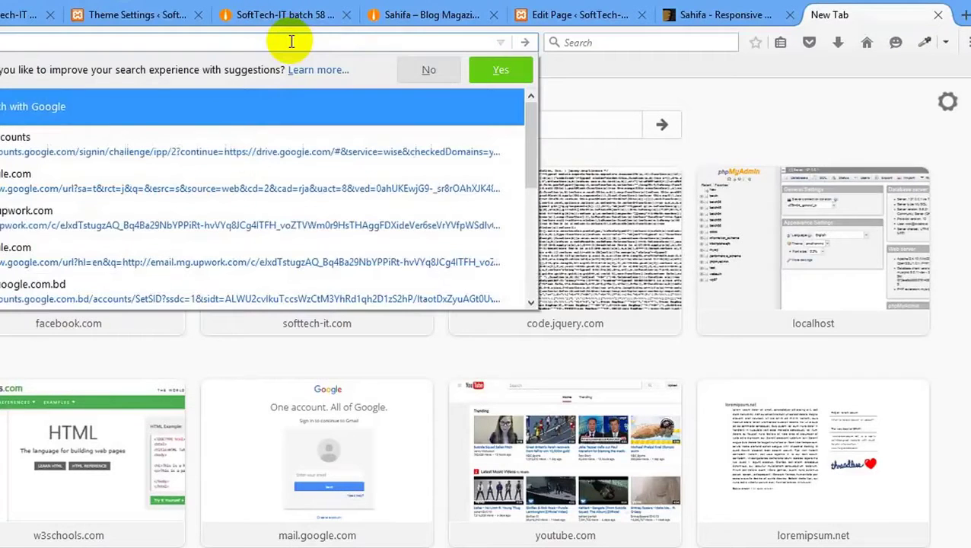
type("l")
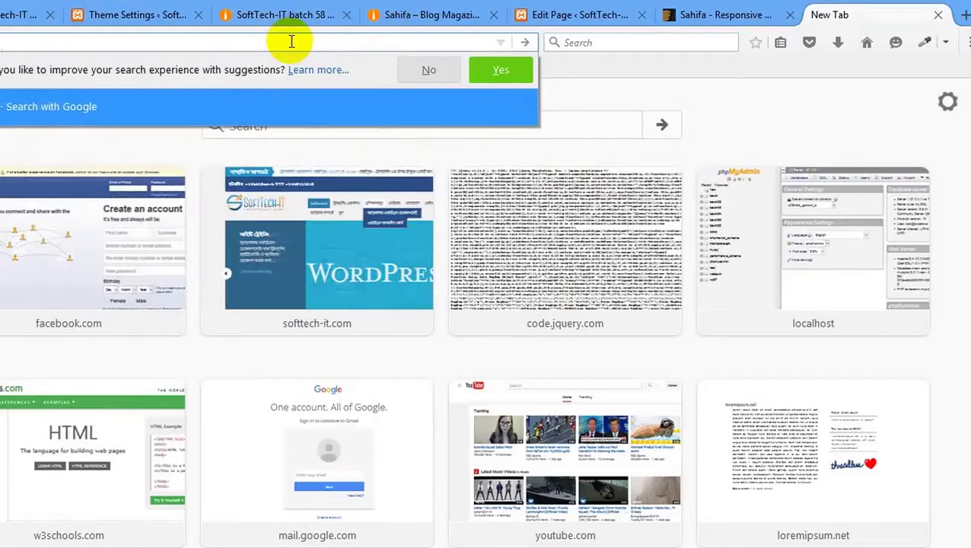
key("Return")
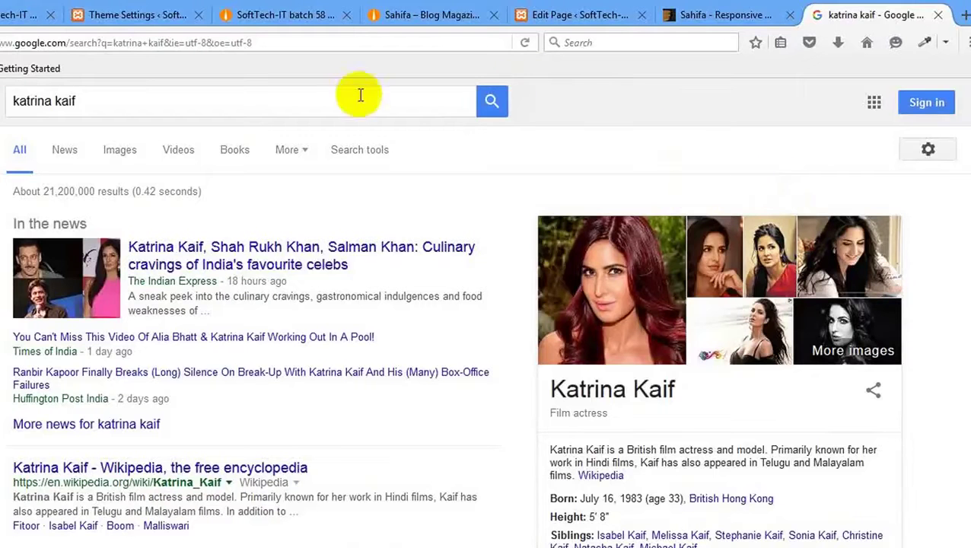
left_click(39, 111)
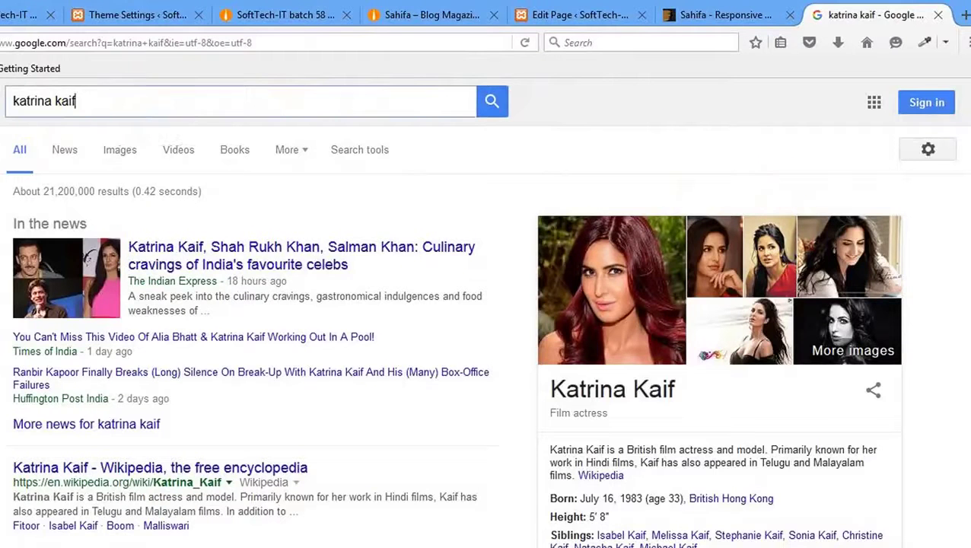
left_click(143, 100)
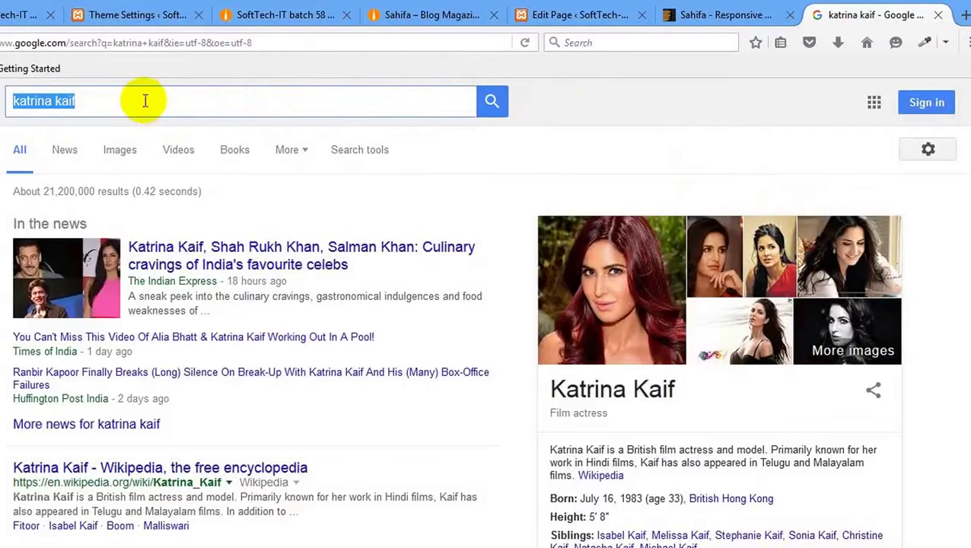
key("ctrl+a")
type("sal")
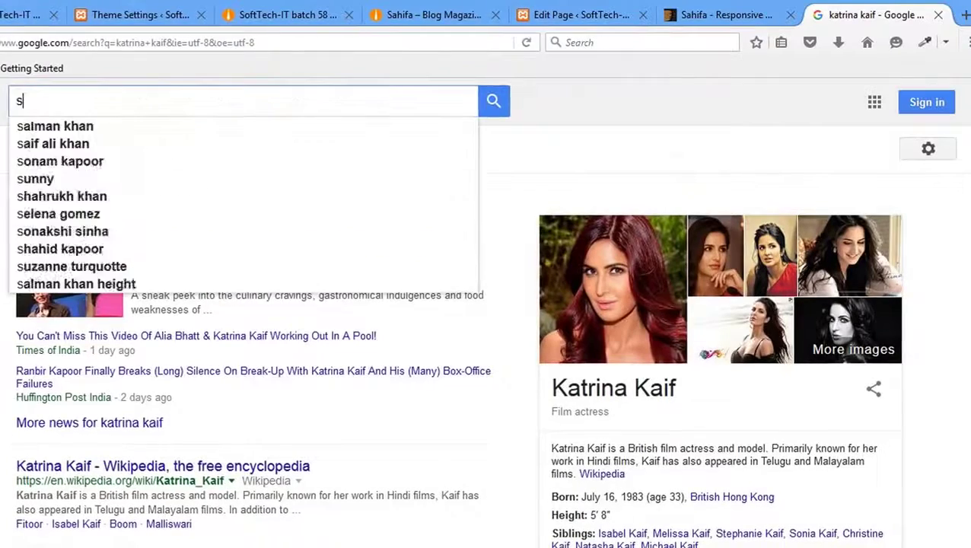
type("man khan")
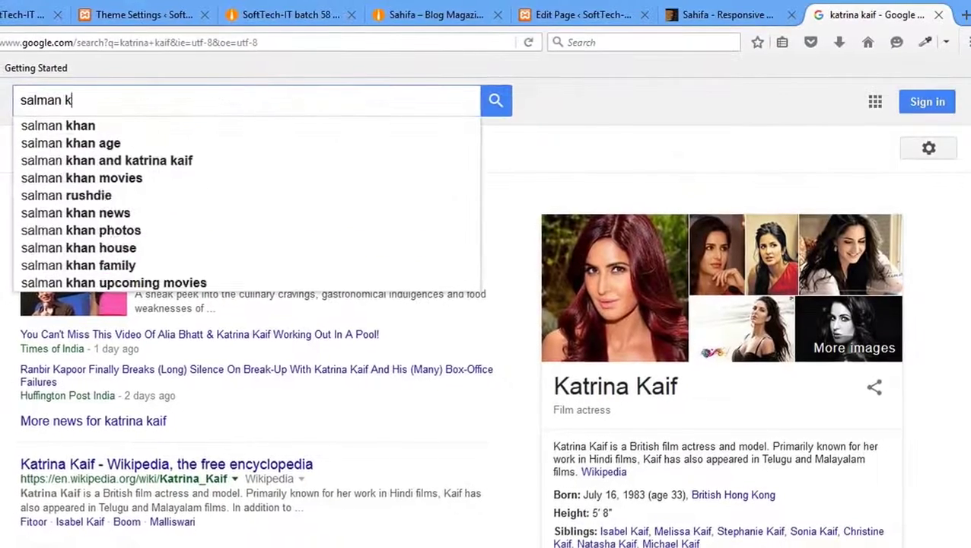
key("Return")
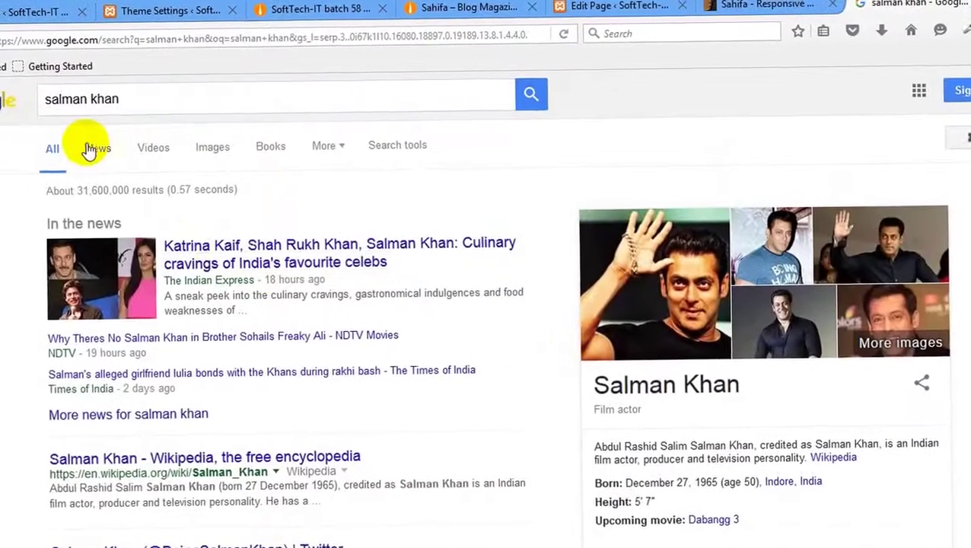
View the salman khan News results, then browse his Images results.
left_click(87, 148)
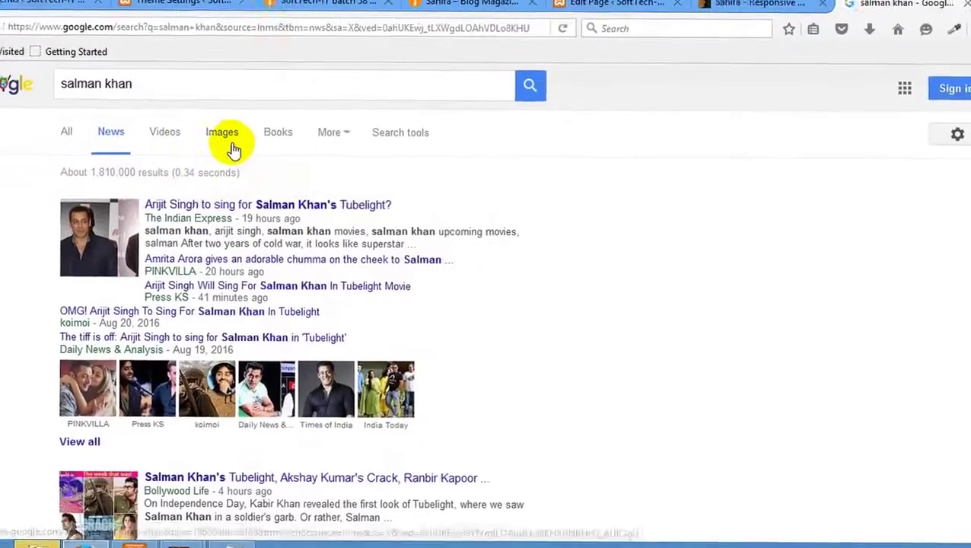
left_click(172, 90)
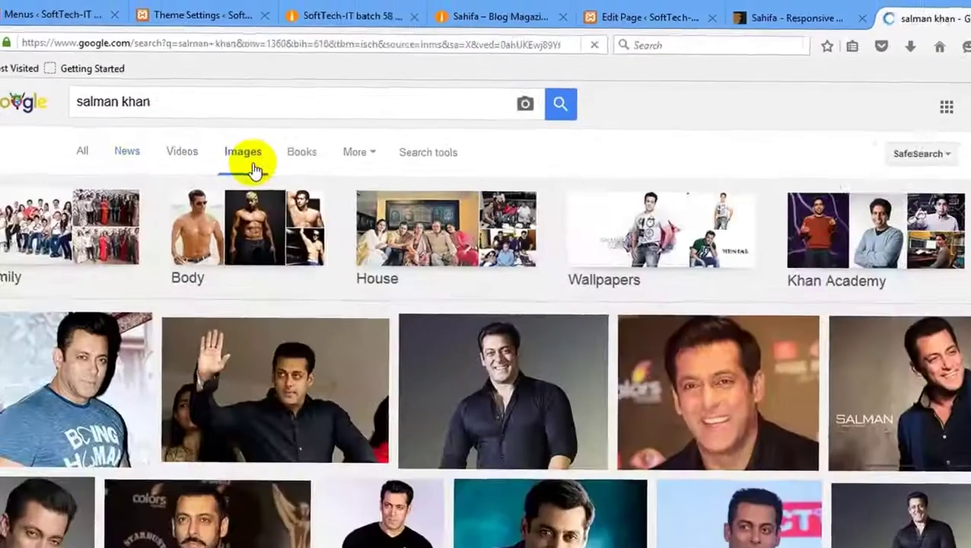
scroll(278, 191, "down", 5)
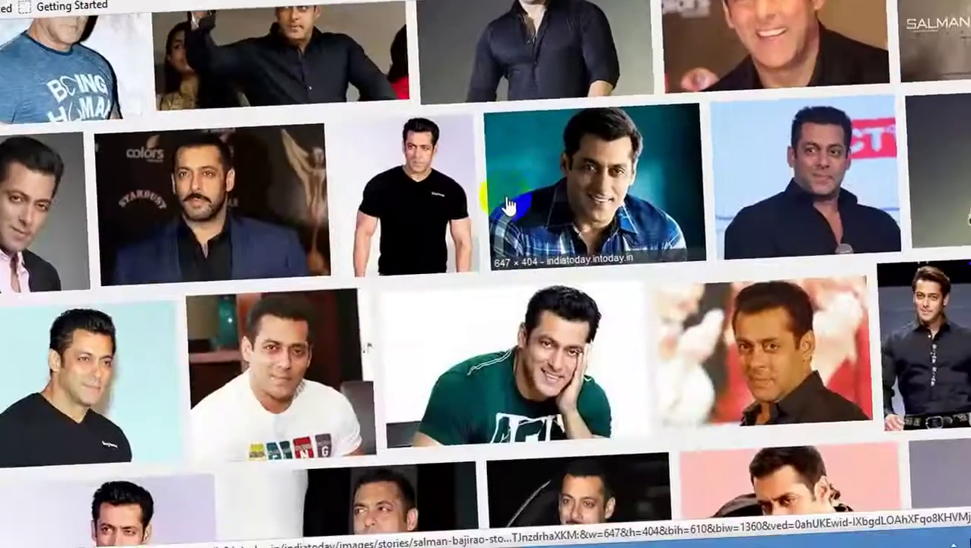
scroll(507, 206, "down", 3)
scroll(380, 191, "up", 6)
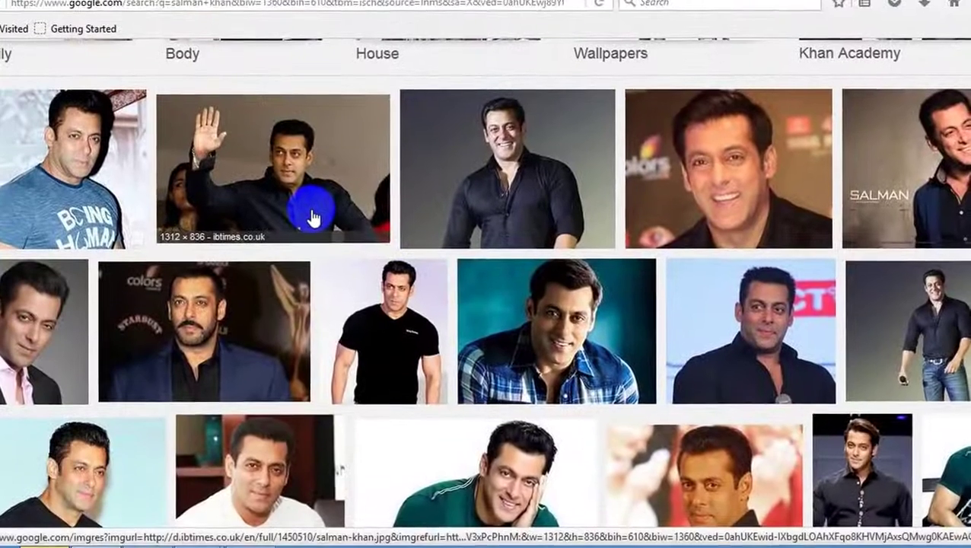
scroll(312, 242, "up", 3)
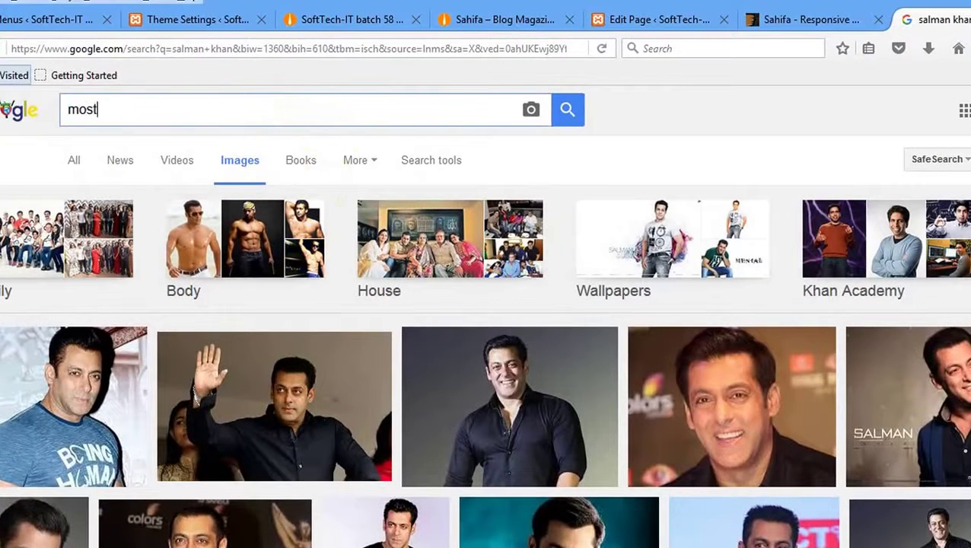
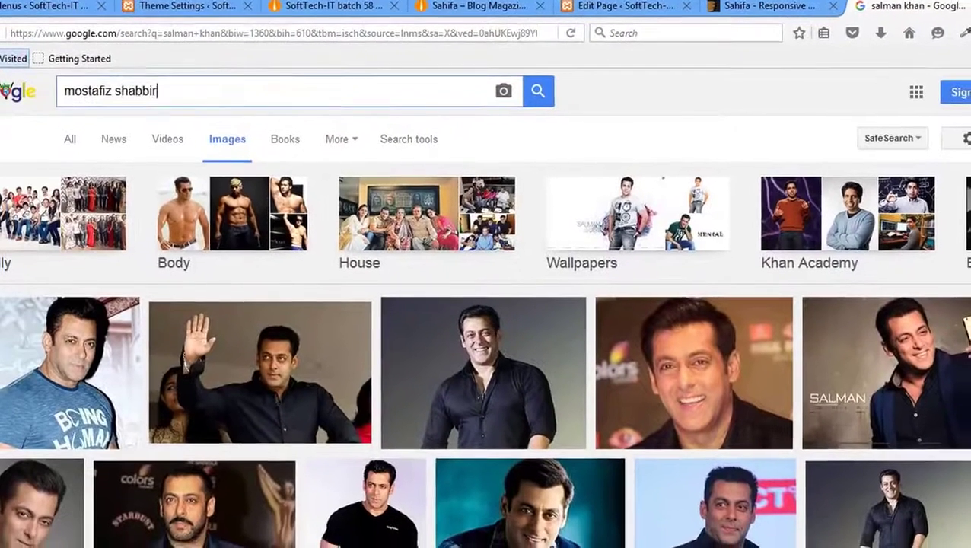
key("Return")
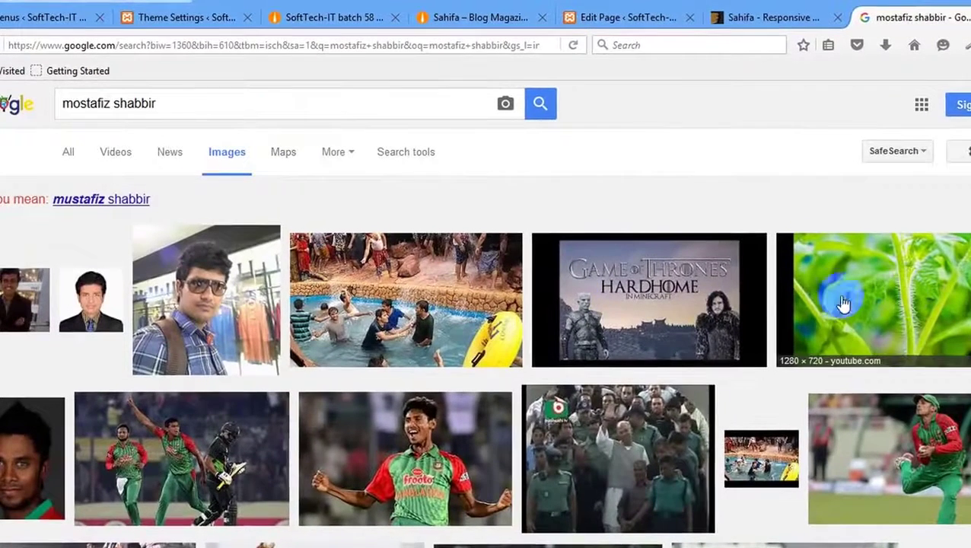
scroll(259, 348, "down", 2)
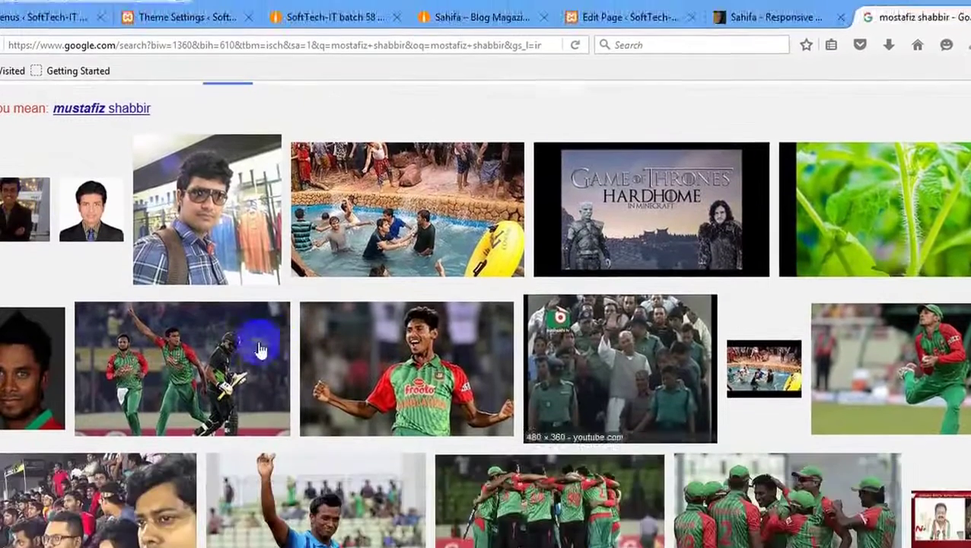
scroll(320, 124, "up", 2)
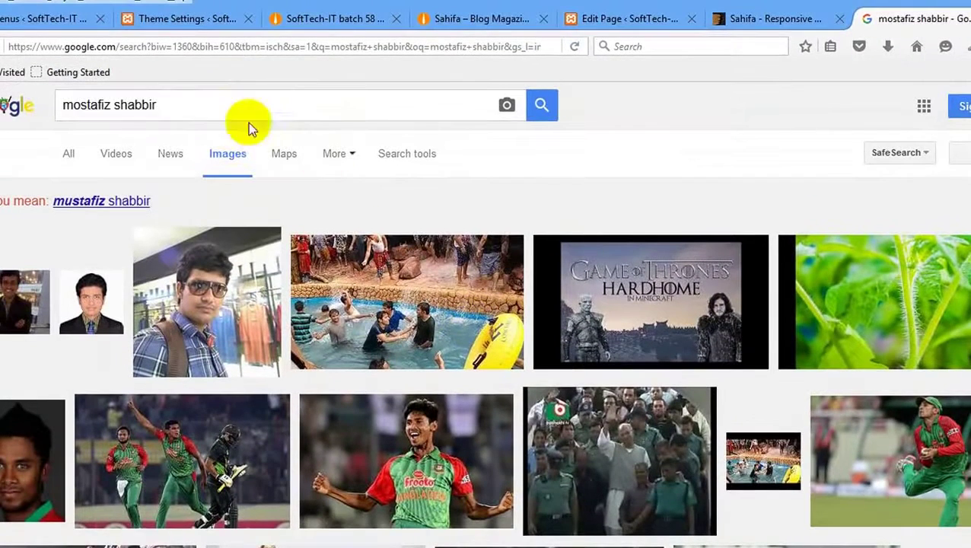
left_click_drag(200, 105, 79, 105)
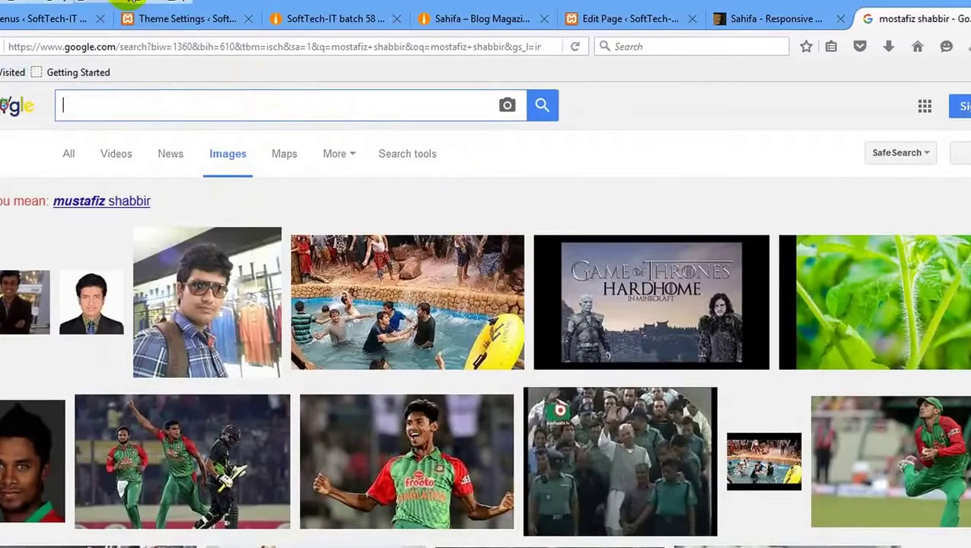
left_click(226, 293)
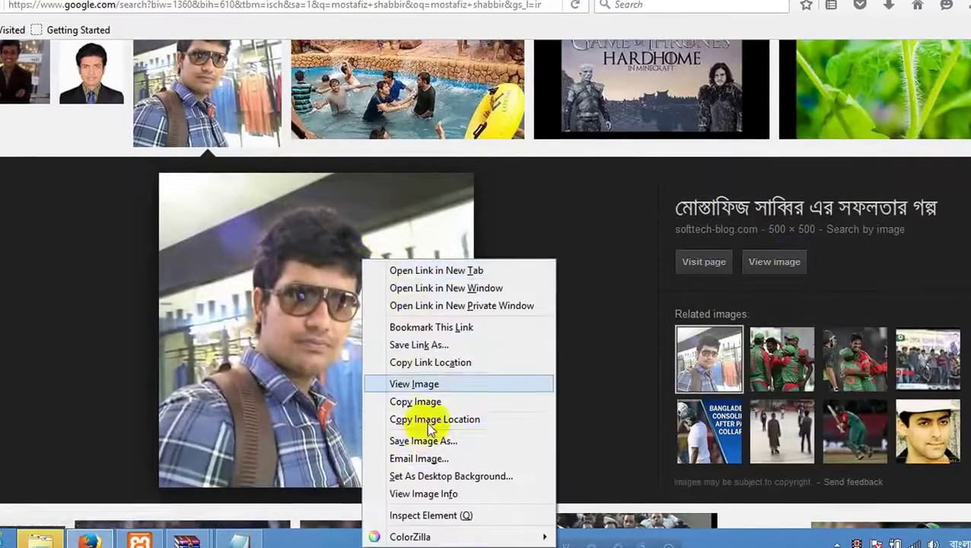
key("Escape")
key("Escape")
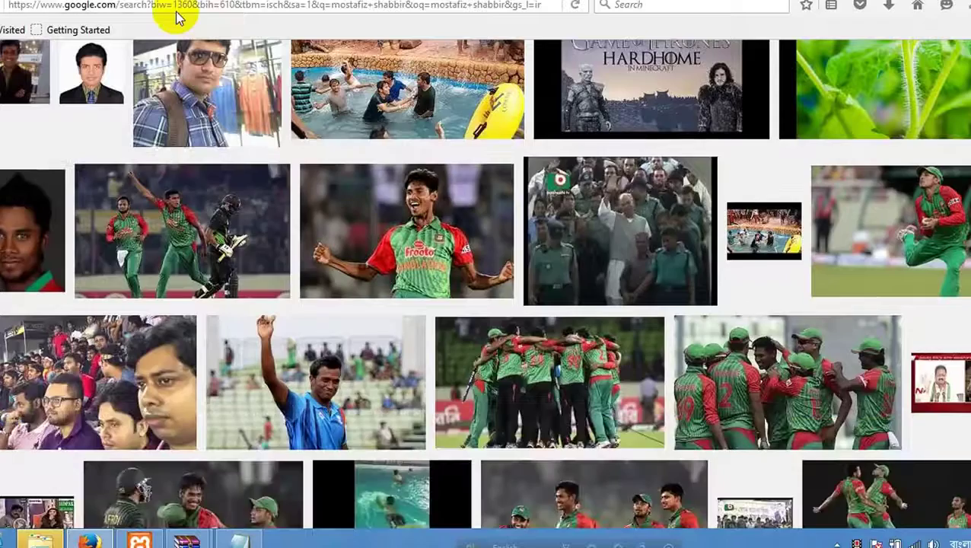
Replace the query with salman khan and browse the new image results.
scroll(266, 113, "up", 3)
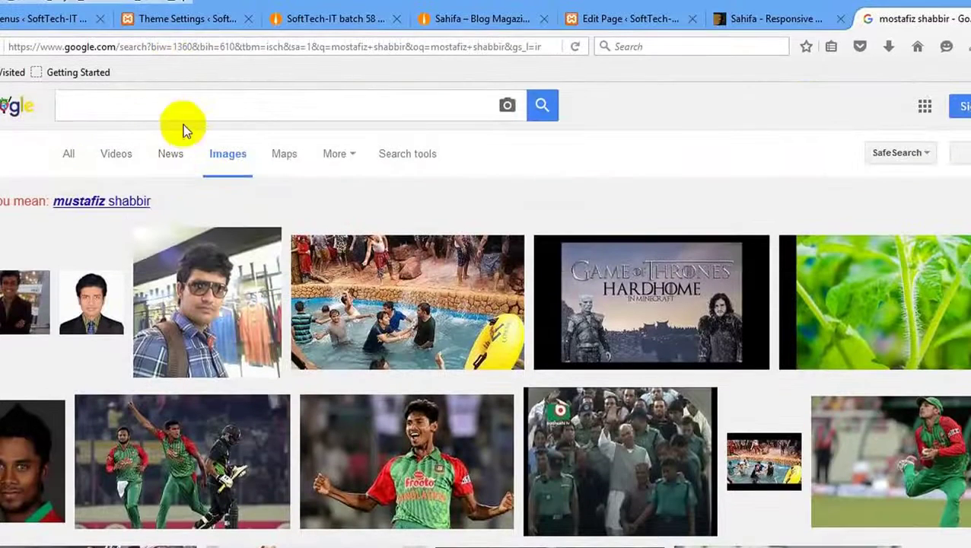
left_click(159, 102)
type("s")
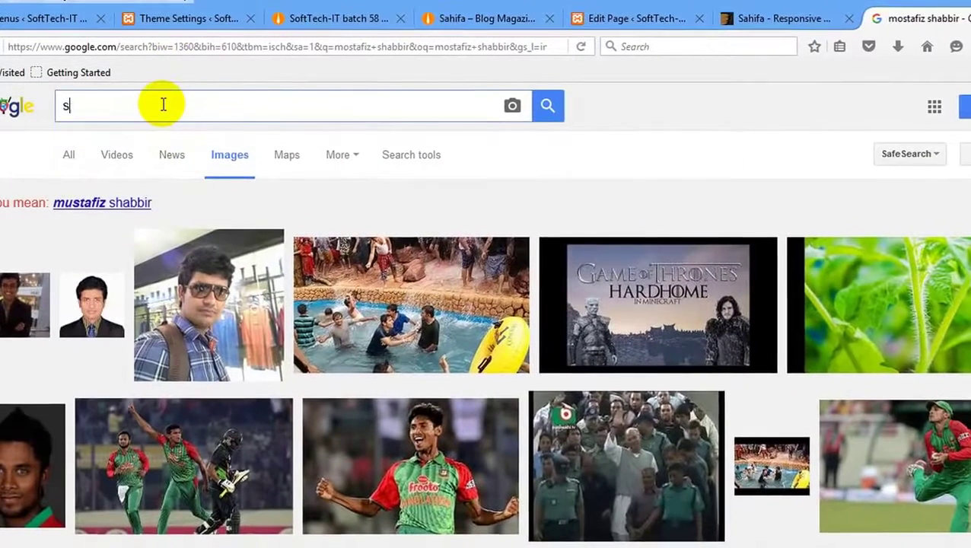
key("BackSpace")
type("sal")
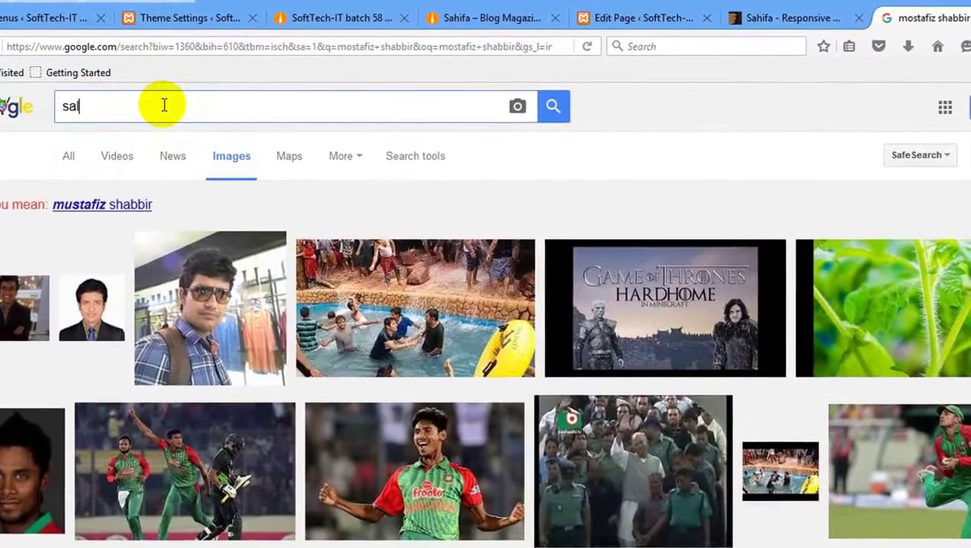
type("man khan")
key("Return")
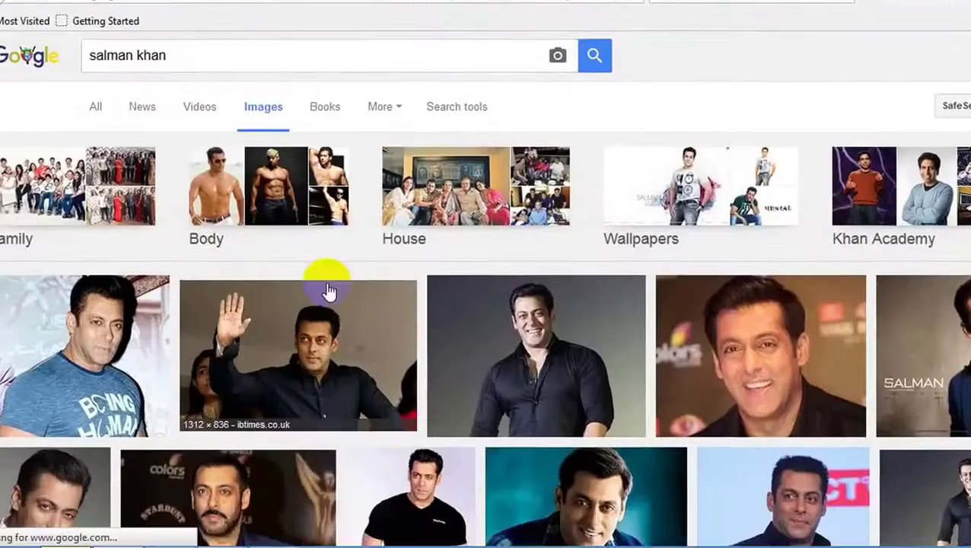
scroll(497, 310, "down", 3)
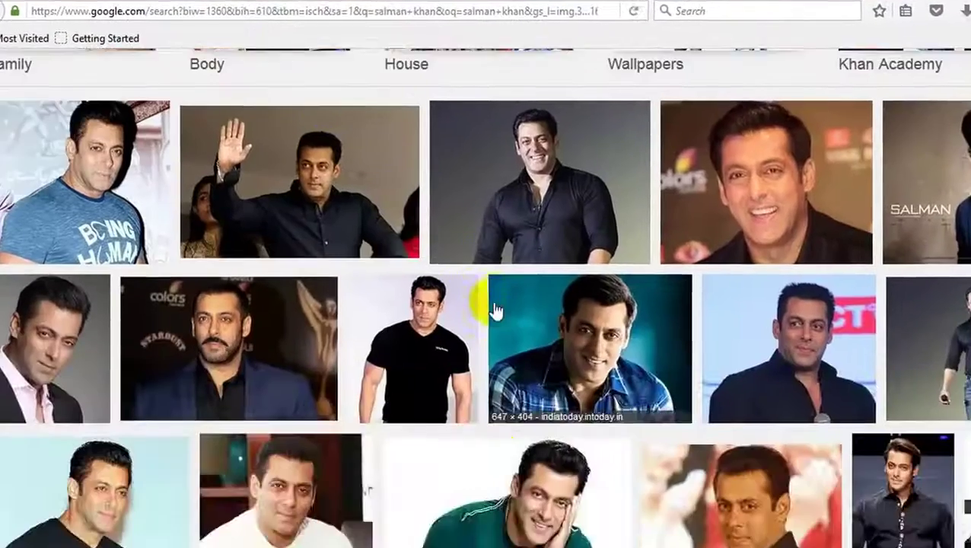
scroll(494, 310, "down", 10)
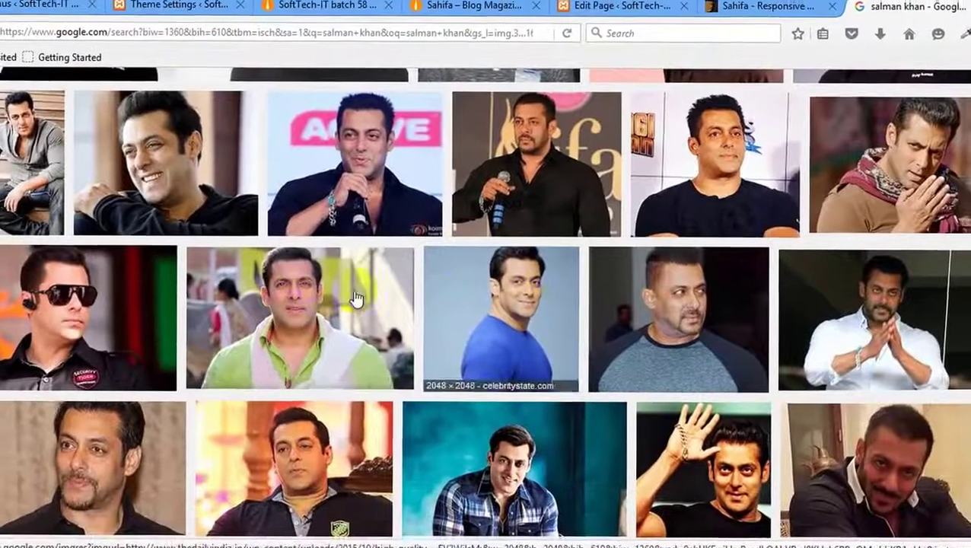
Preview the green-shirt image, open its full-size version in a new tab, then close it.
left_click(352, 303)
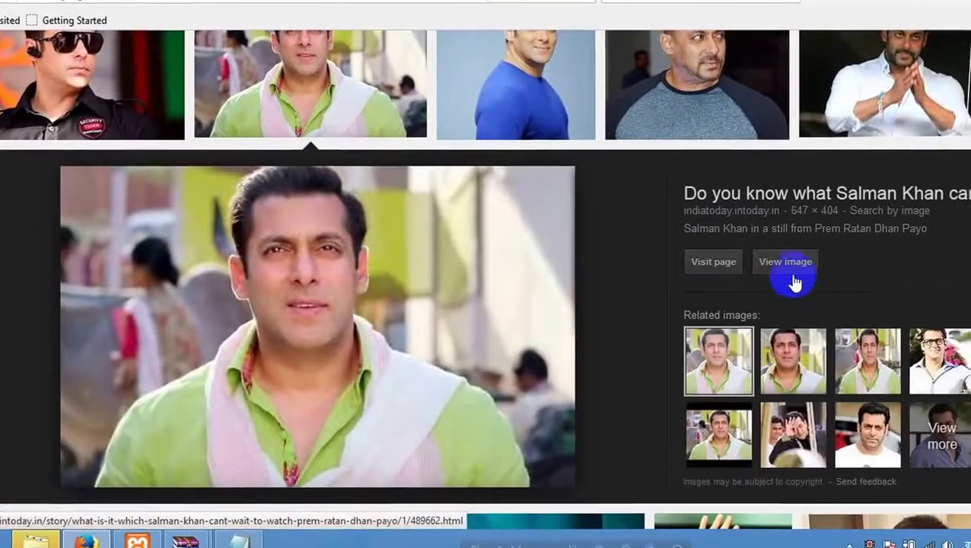
right_click(794, 273)
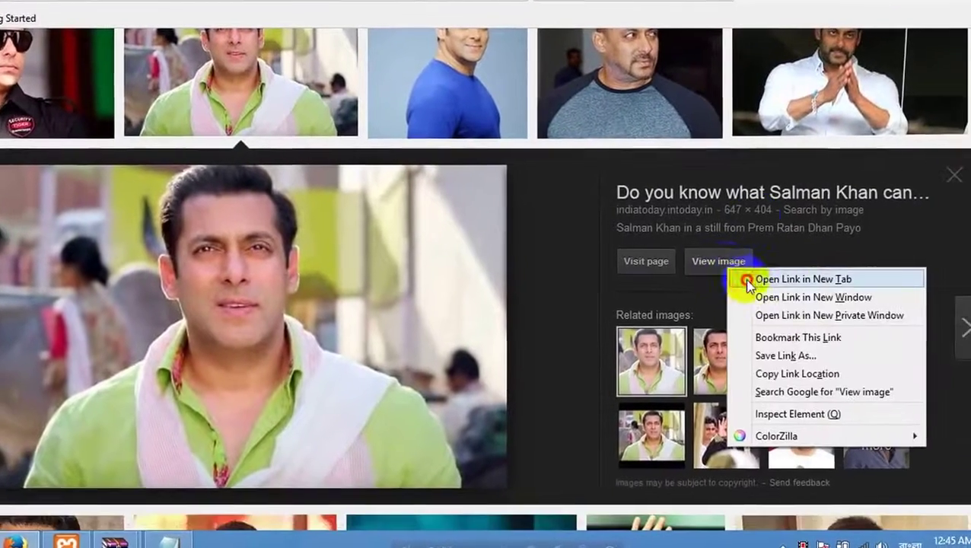
left_click(803, 279)
left_click(892, 23)
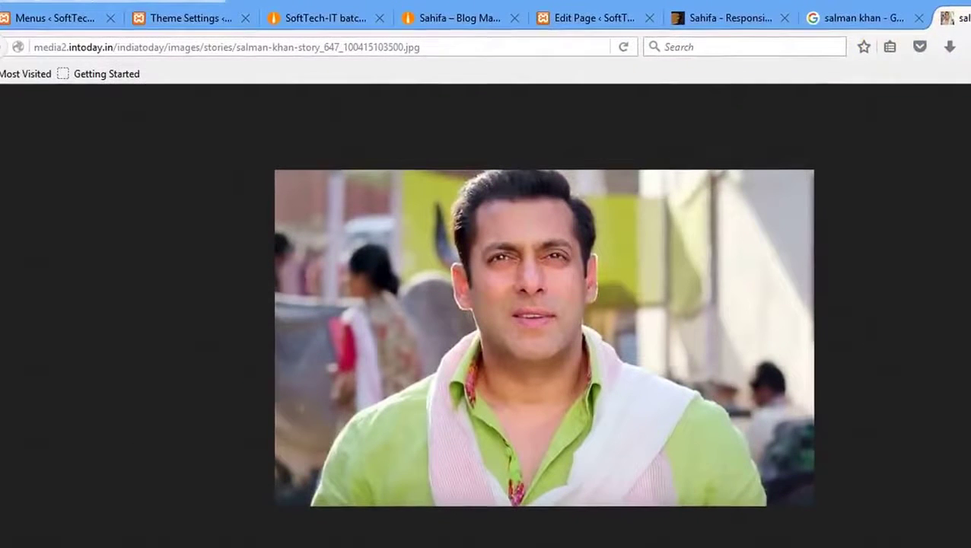
key("ctrl+w")
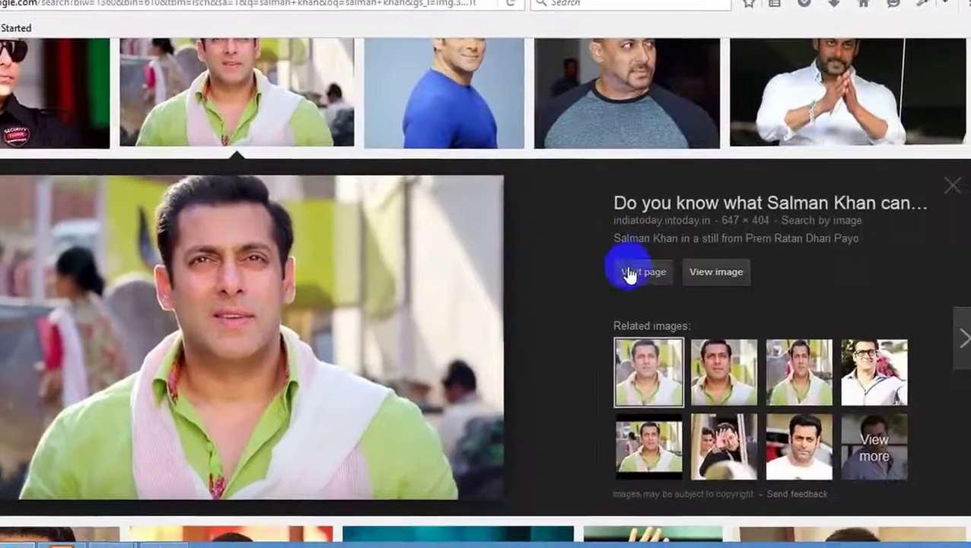
Open the India Today article hosting the image and right-click its main photo.
left_click(628, 274)
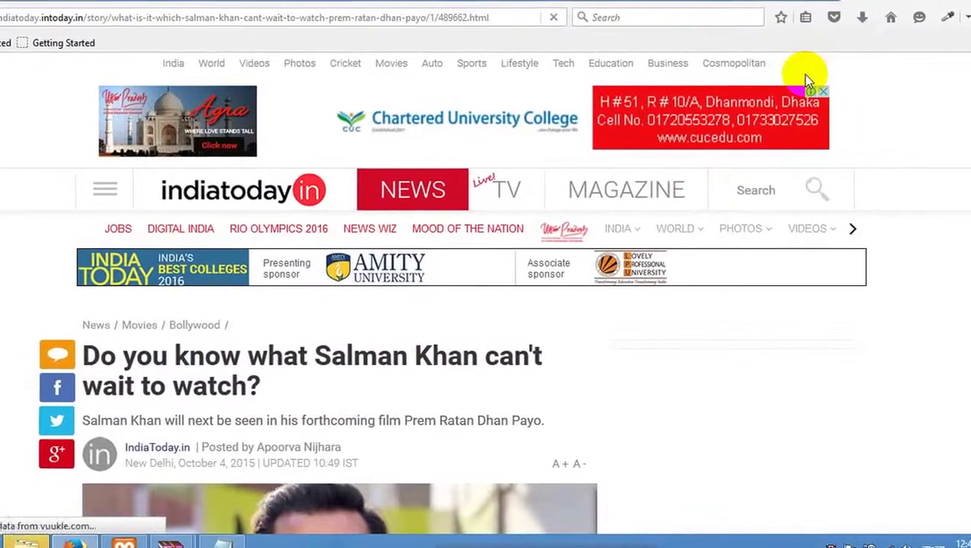
scroll(776, 183, "down", 3)
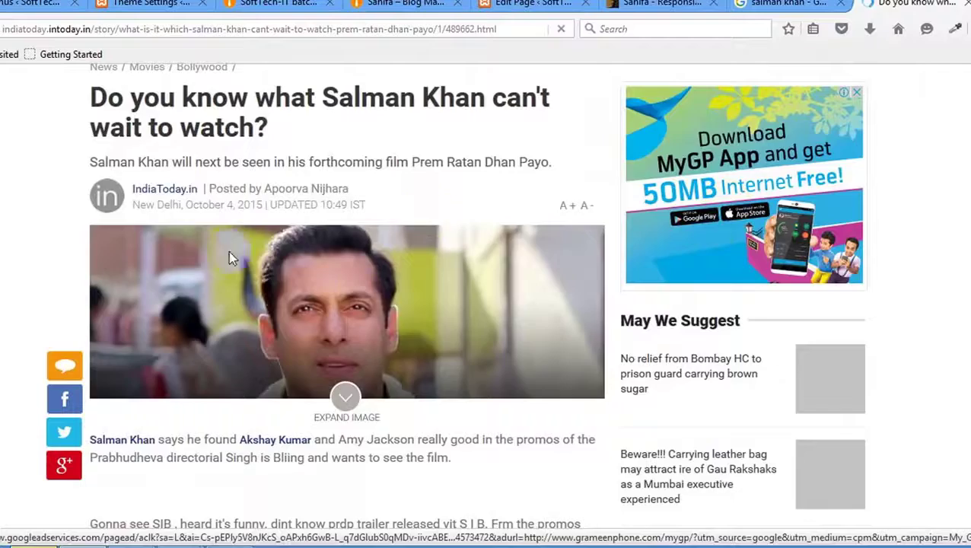
scroll(392, 304, "down", 15)
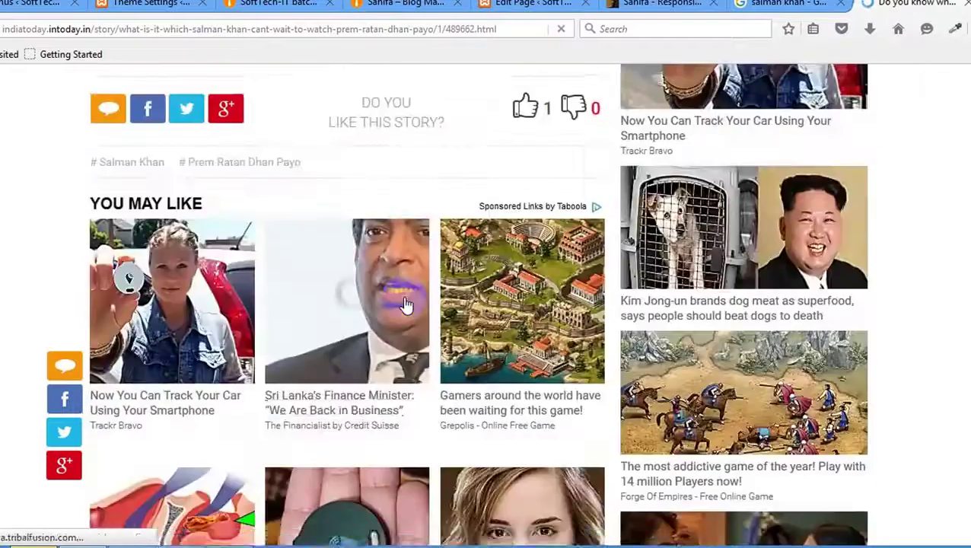
scroll(406, 305, "down", 5)
scroll(406, 304, "up", 12)
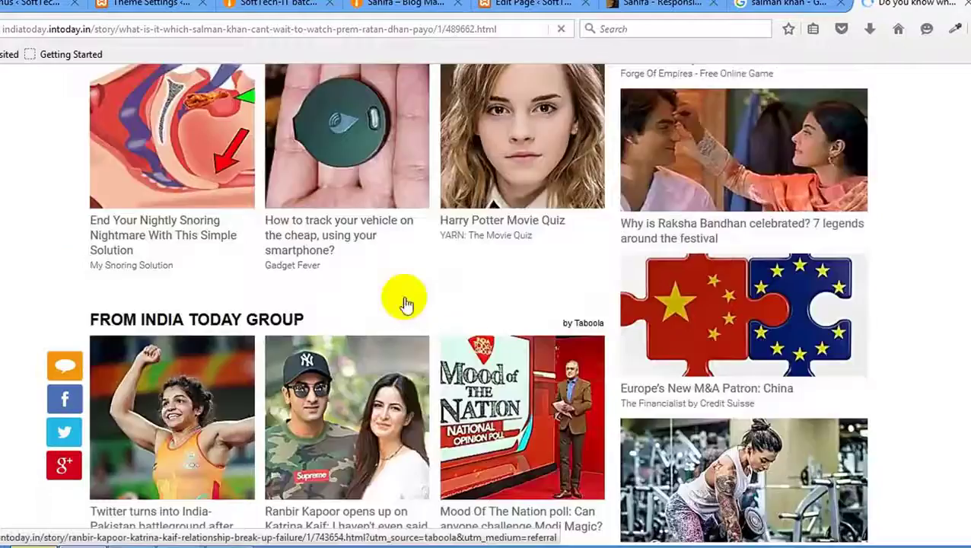
scroll(406, 302, "up", 15)
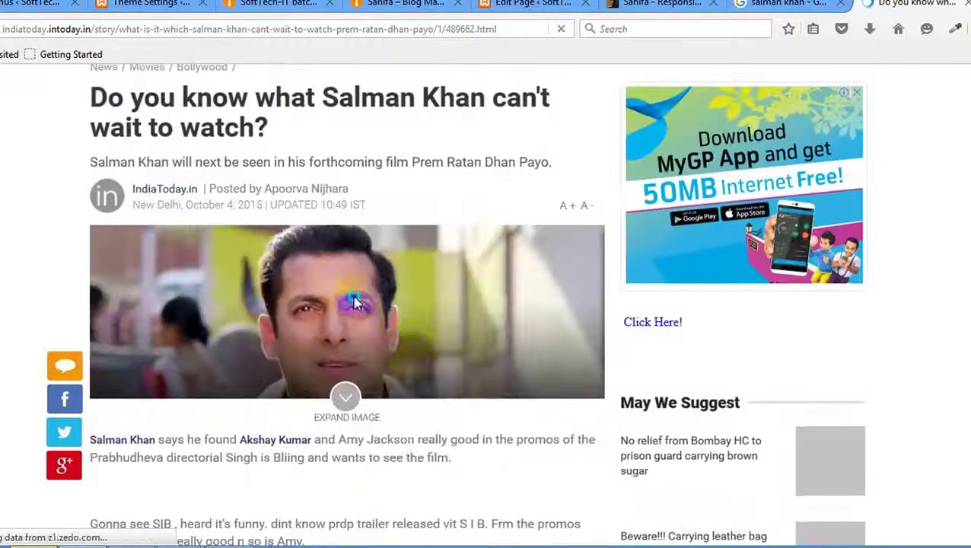
right_click(354, 303)
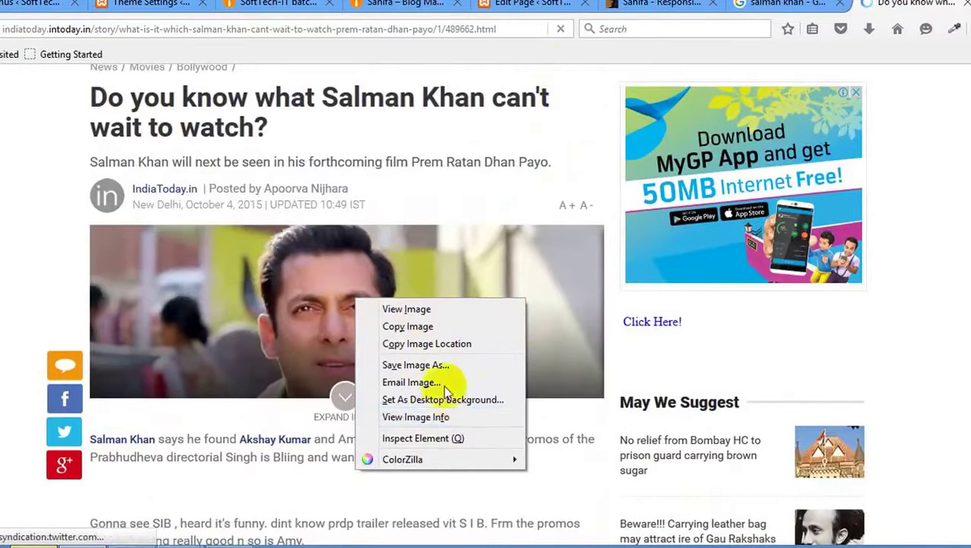
Inspect the photo's img markup in the Inspector, then close the India Today tab.
left_click(423, 440)
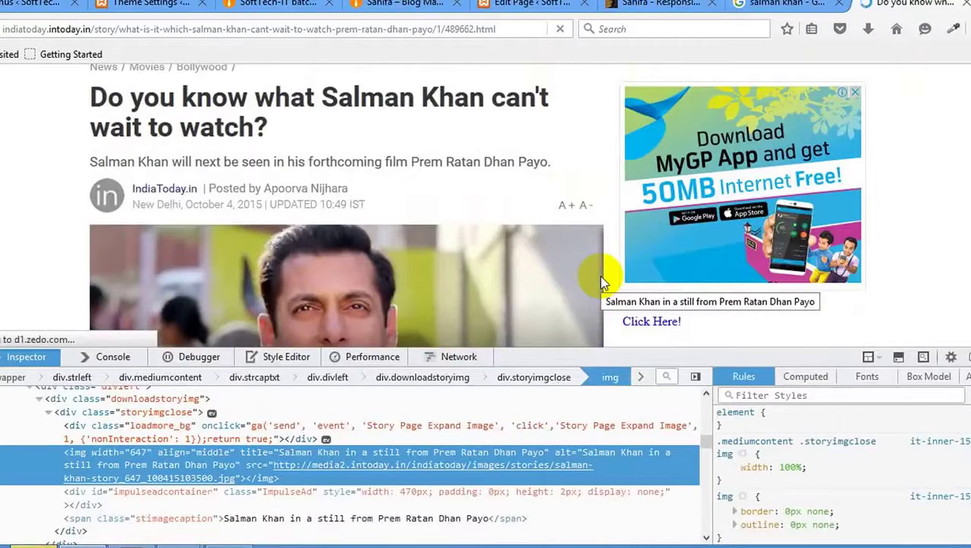
mouse_move(570, 464)
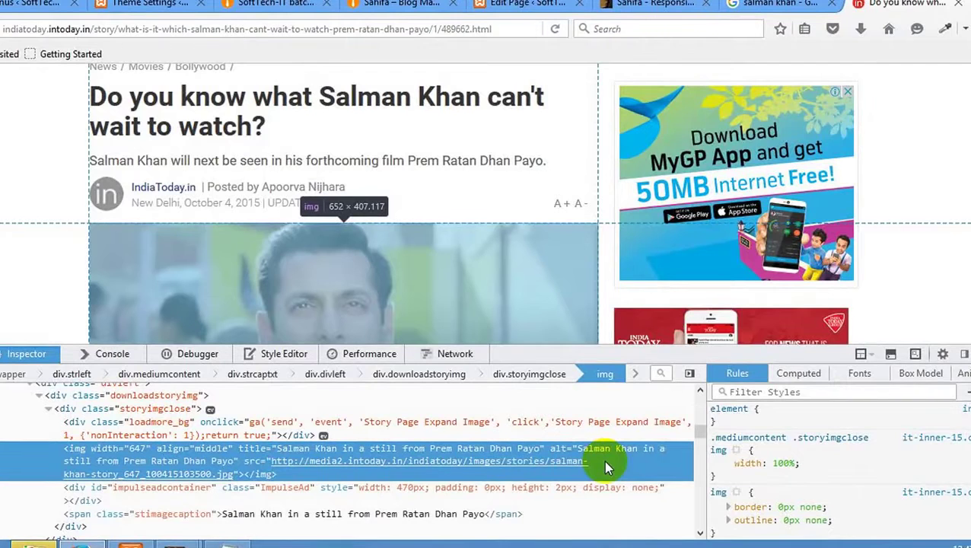
left_click(958, 5)
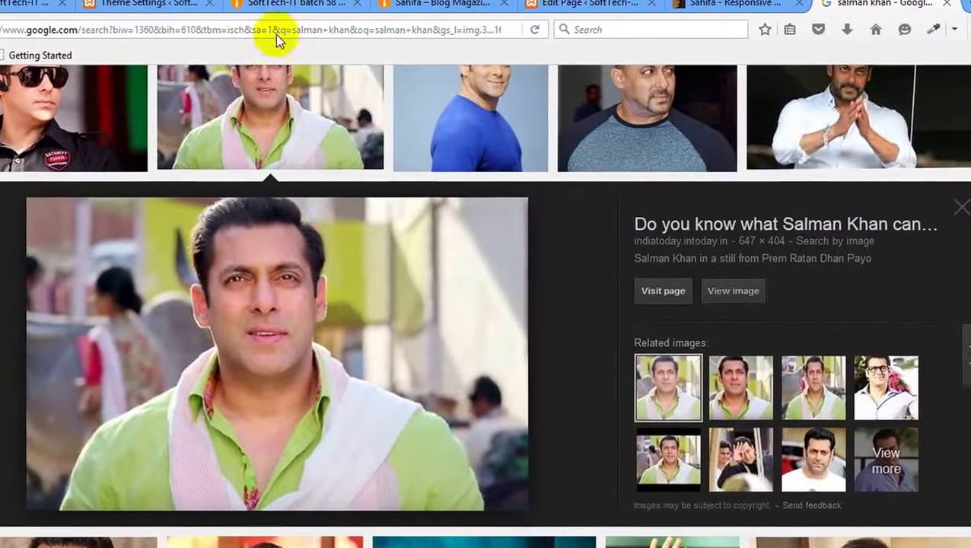
Save the Sahifa Banners Settings with the top banner image ad enabled.
left_click(281, 4)
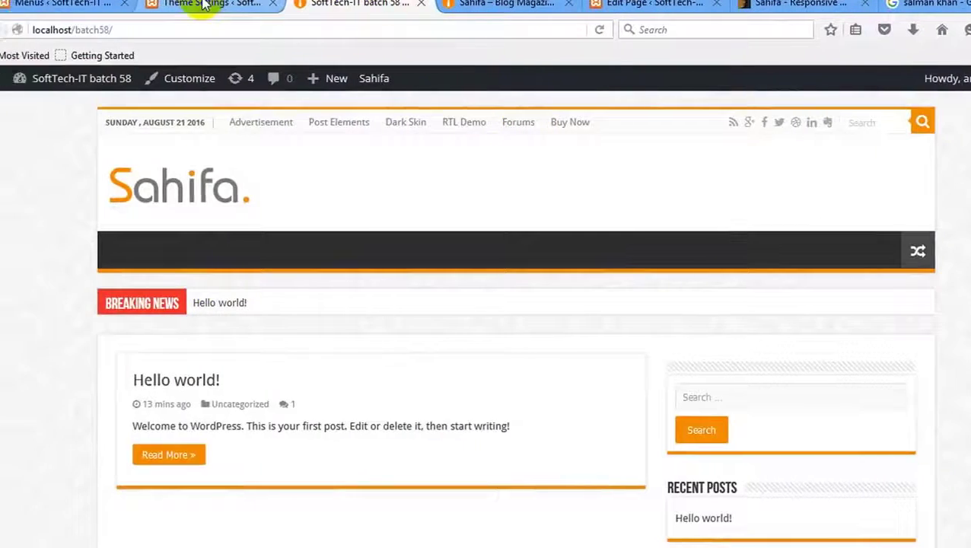
left_click(204, 5)
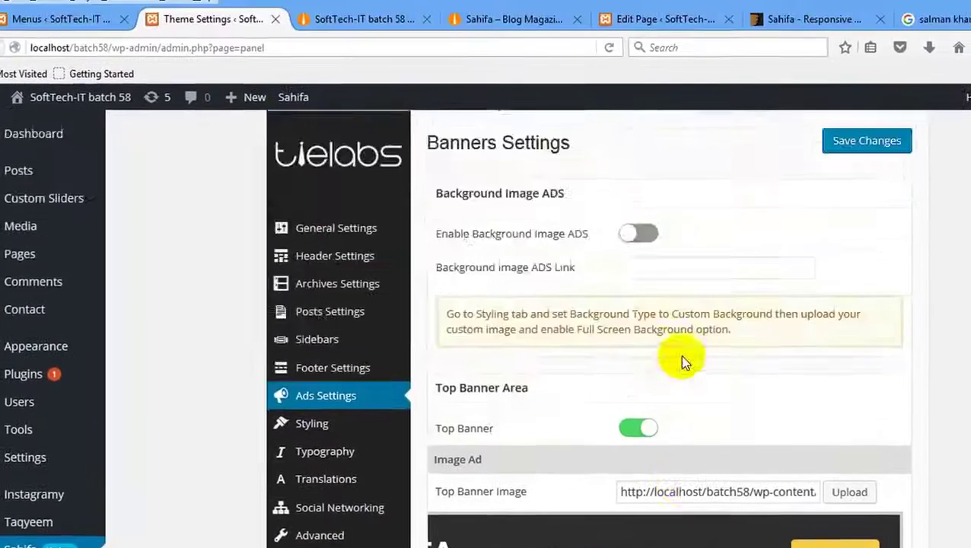
scroll(723, 308, "down", 3)
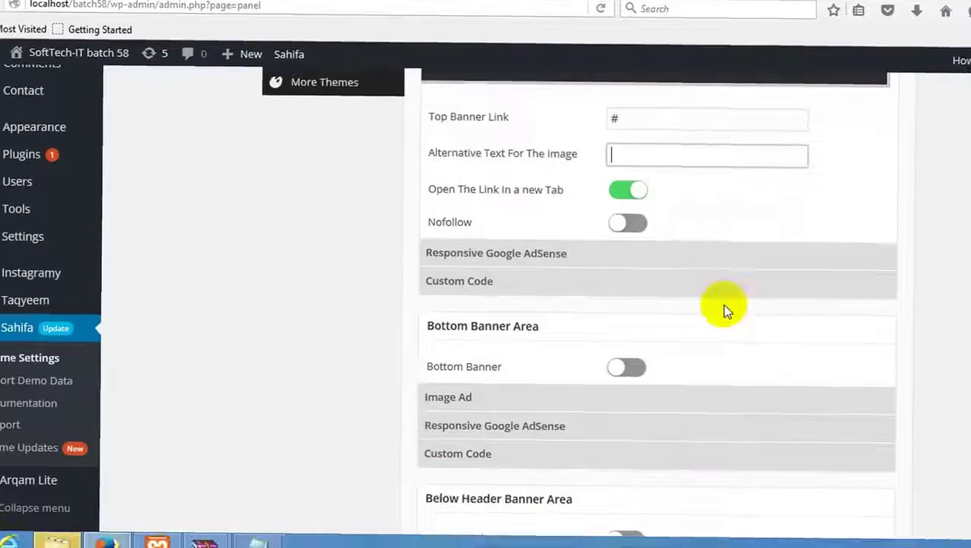
scroll(723, 308, "up", 3)
left_click(833, 135)
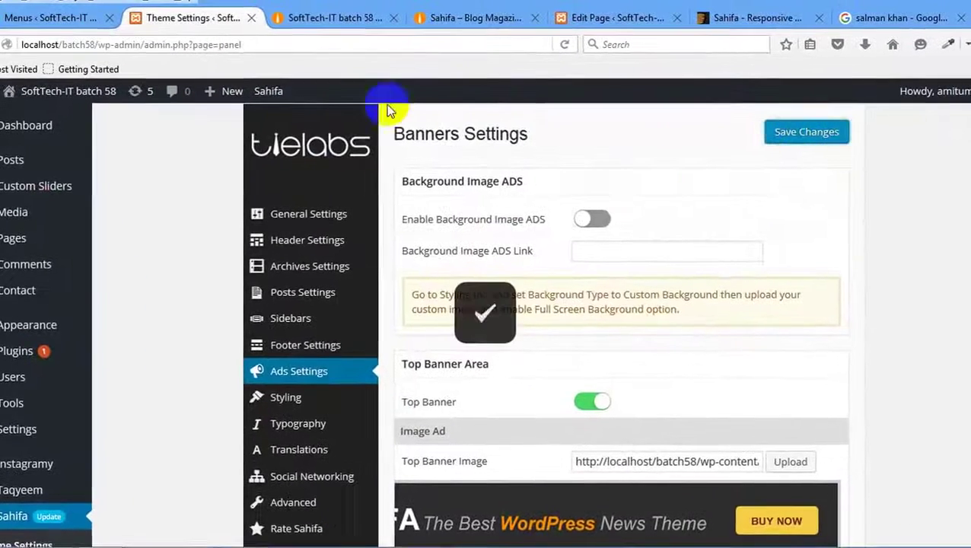
Reload the local front page and test the top banner ad's link, closing the tab it opens.
left_click(314, 18)
right_click(301, 214)
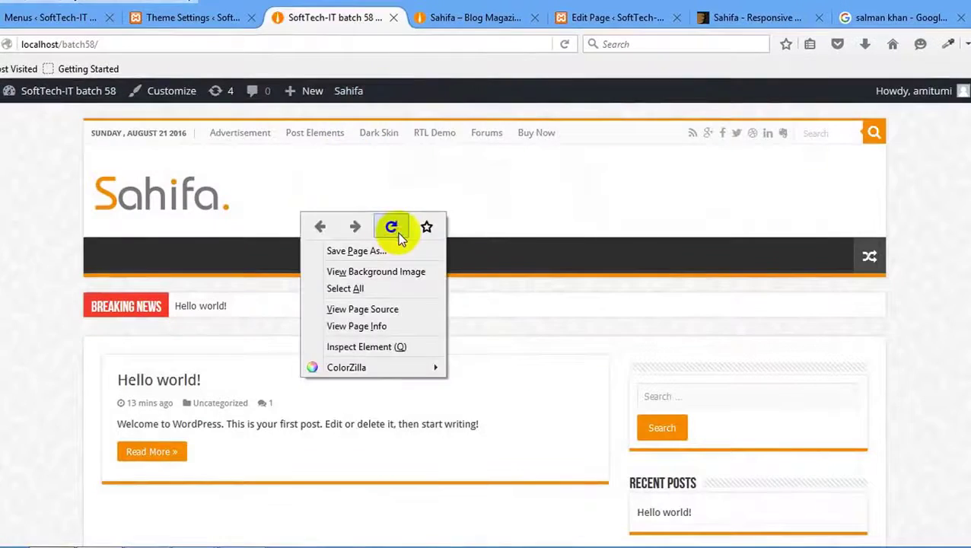
left_click(391, 226)
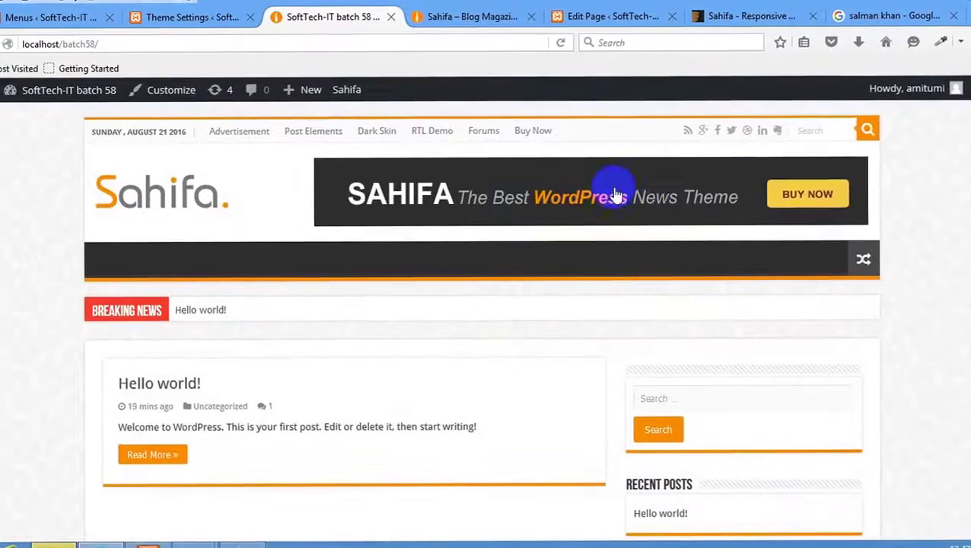
left_click(570, 194)
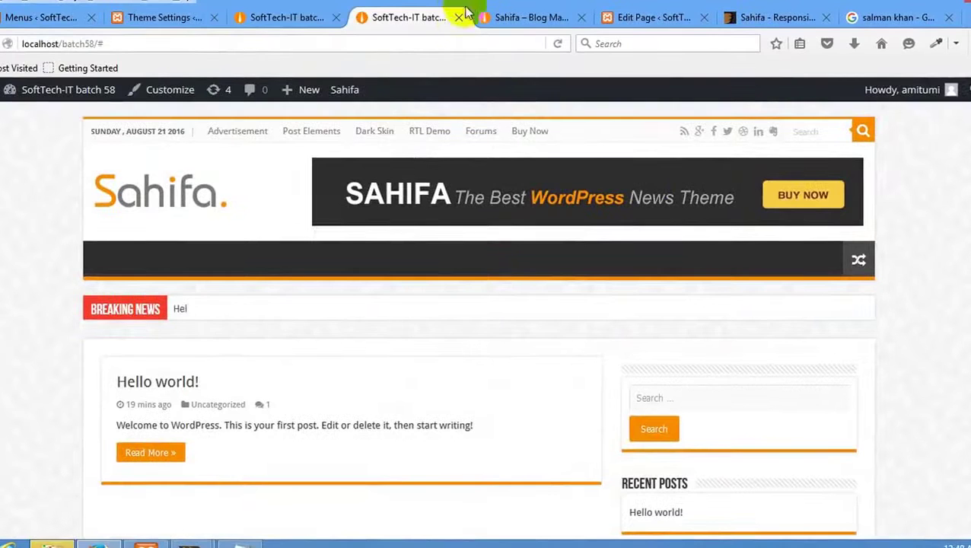
left_click(459, 17)
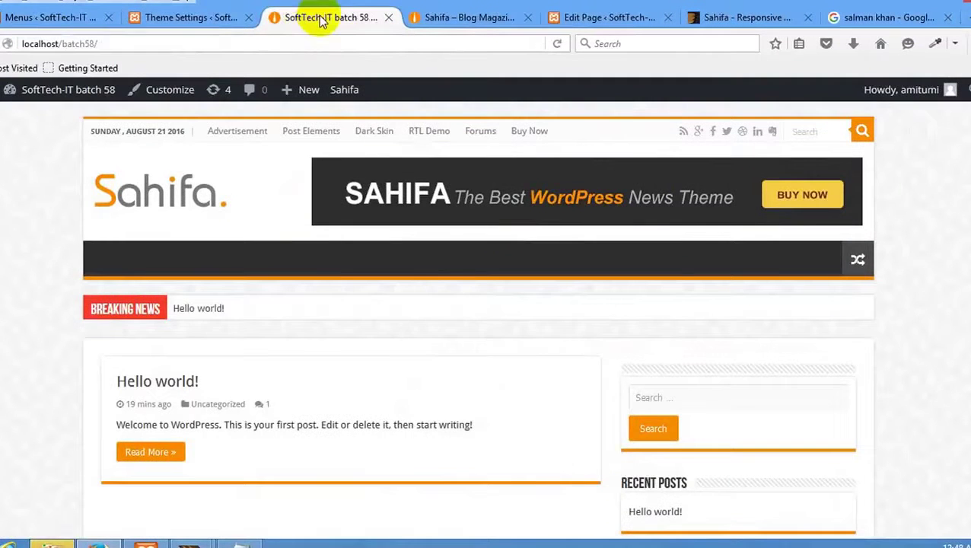
Recheck the banner settings, then view the front page header with the new banner.
left_click(190, 18)
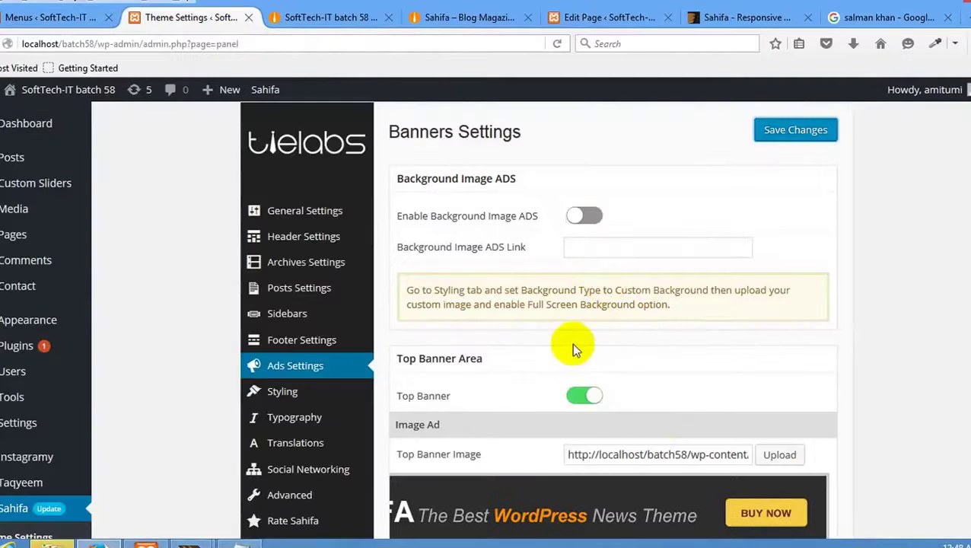
scroll(579, 344, "down", 5)
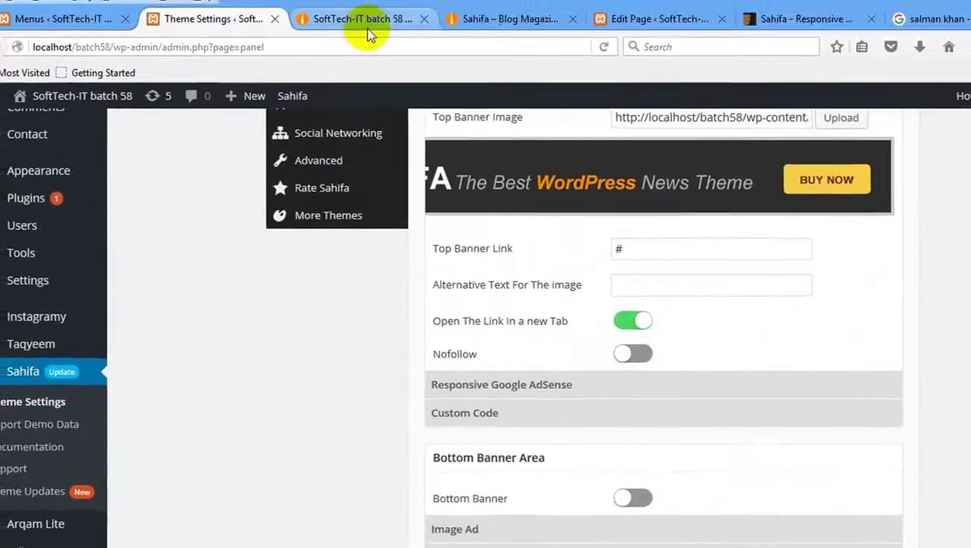
left_click(368, 31)
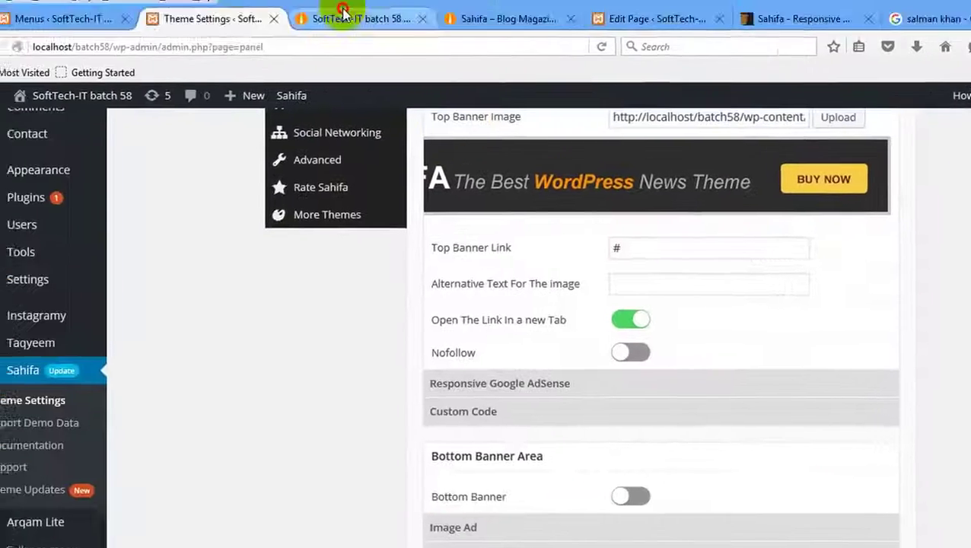
left_click(342, 14)
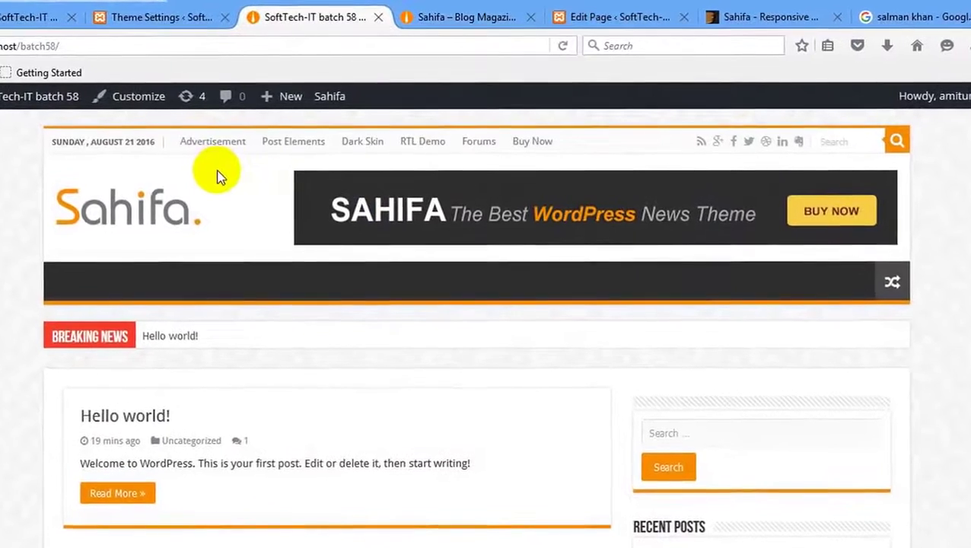
scroll(386, 284, "down", 10)
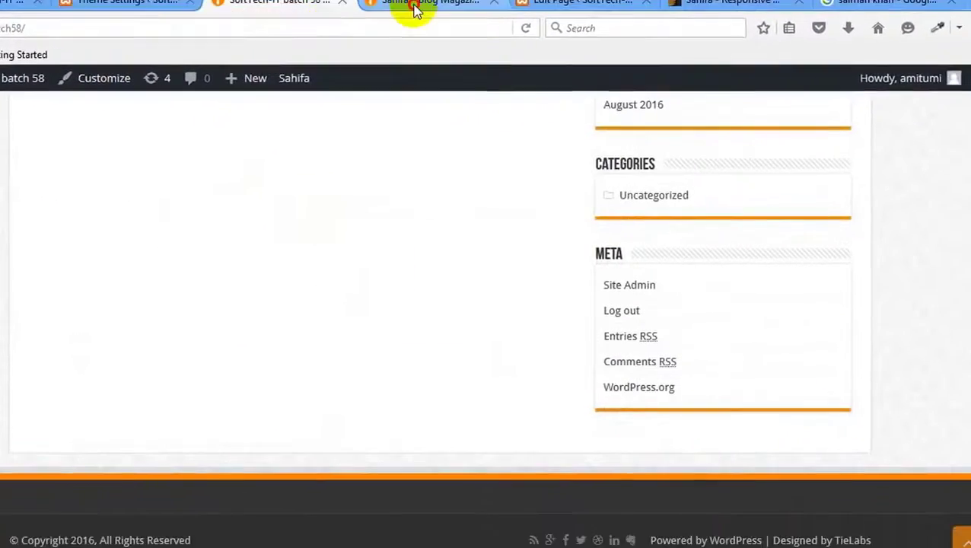
On the Sahifa demo, scroll to the footer and highlight its logo, description and FOLLOW US text.
left_click(449, 19)
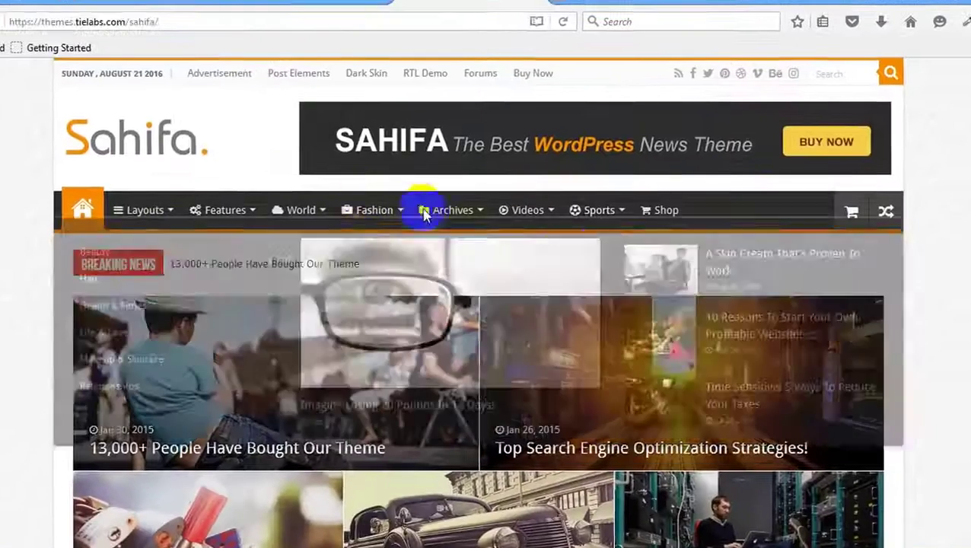
scroll(424, 215, "down", 20)
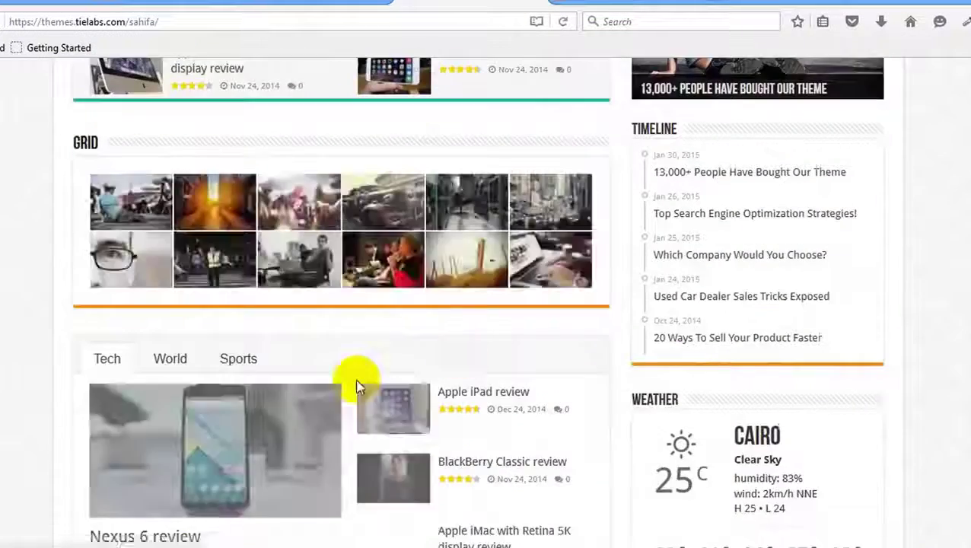
scroll(360, 386, "down", 15)
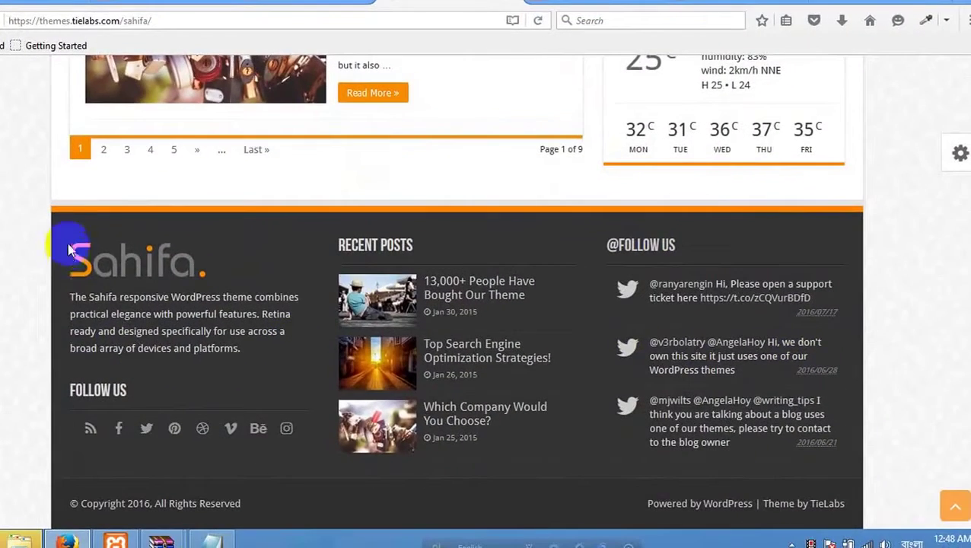
left_click_drag(81, 257, 230, 363)
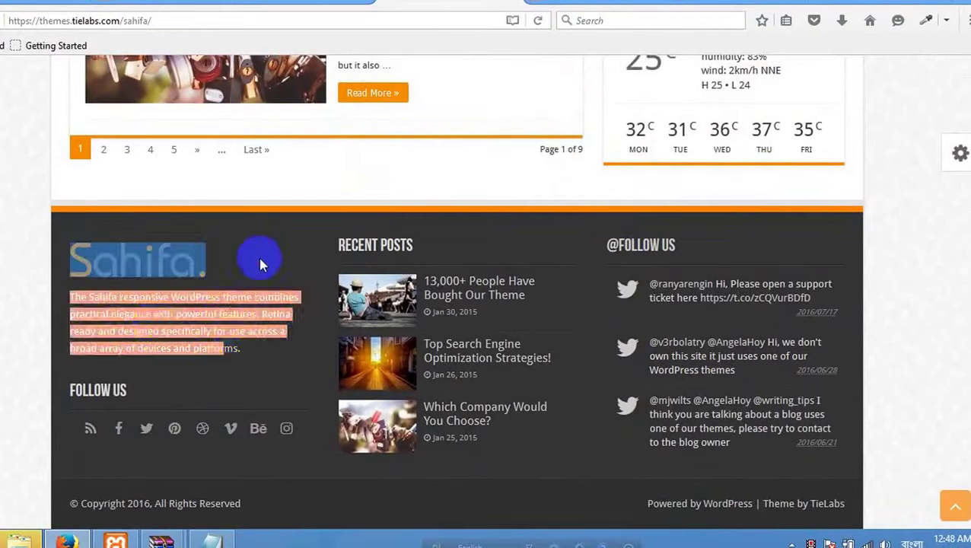
left_click_drag(87, 233, 240, 386)
left_click(190, 394)
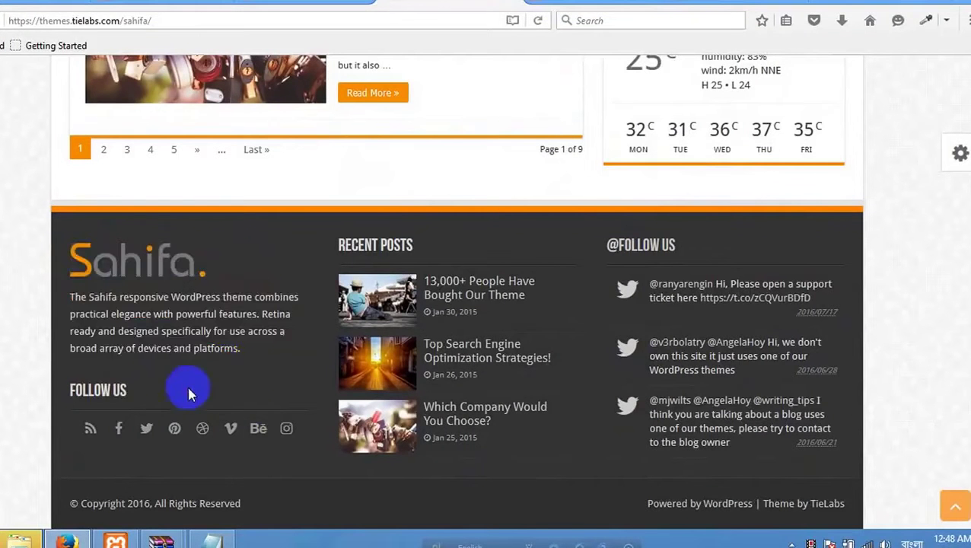
left_click_drag(129, 395, 82, 254)
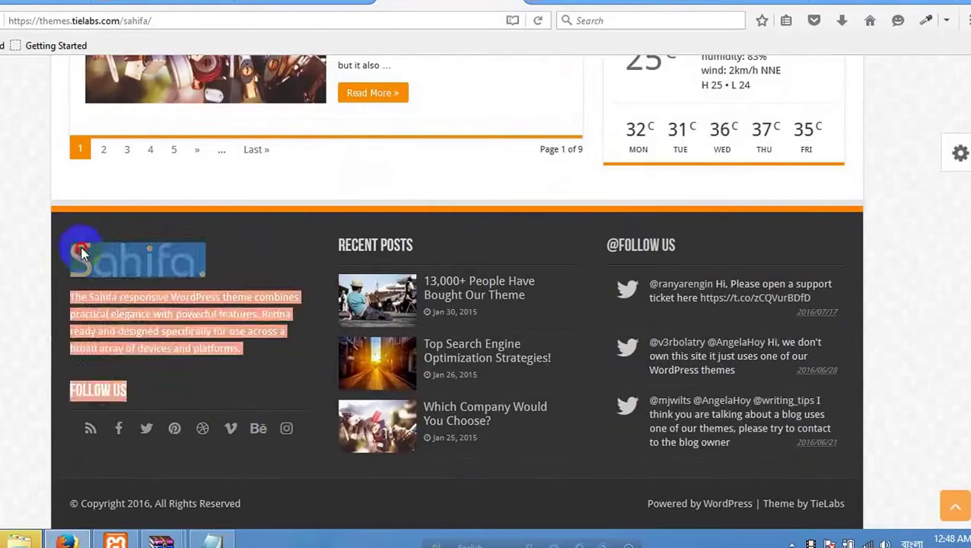
left_click(190, 240)
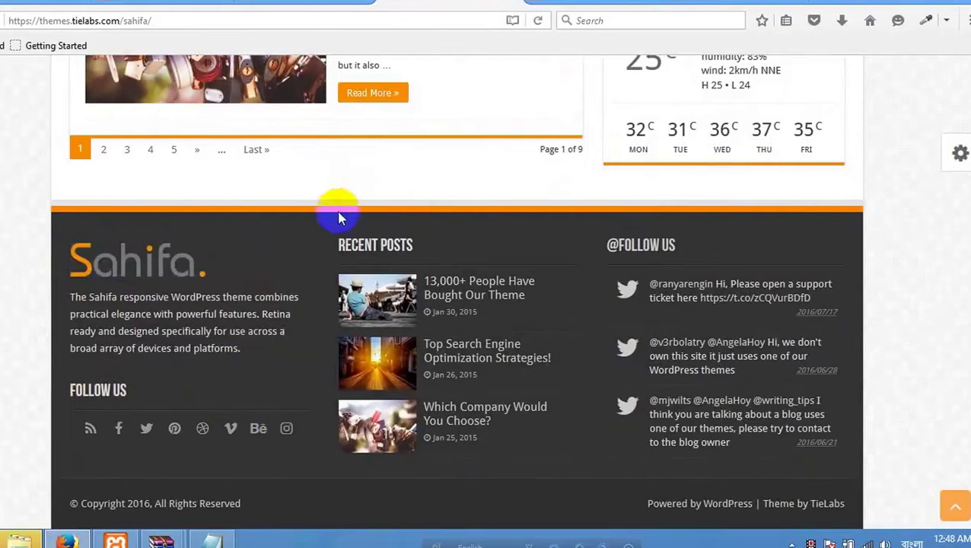
Highlight the demo footer's copyright and credits line, then go back to Theme Settings.
left_click_drag(270, 509, 161, 506)
left_click(265, 513)
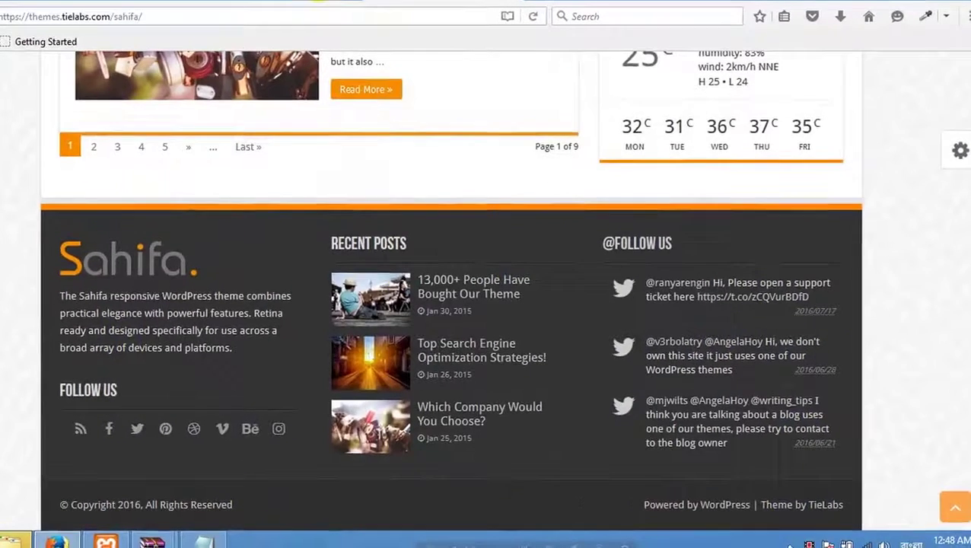
left_click(195, 1)
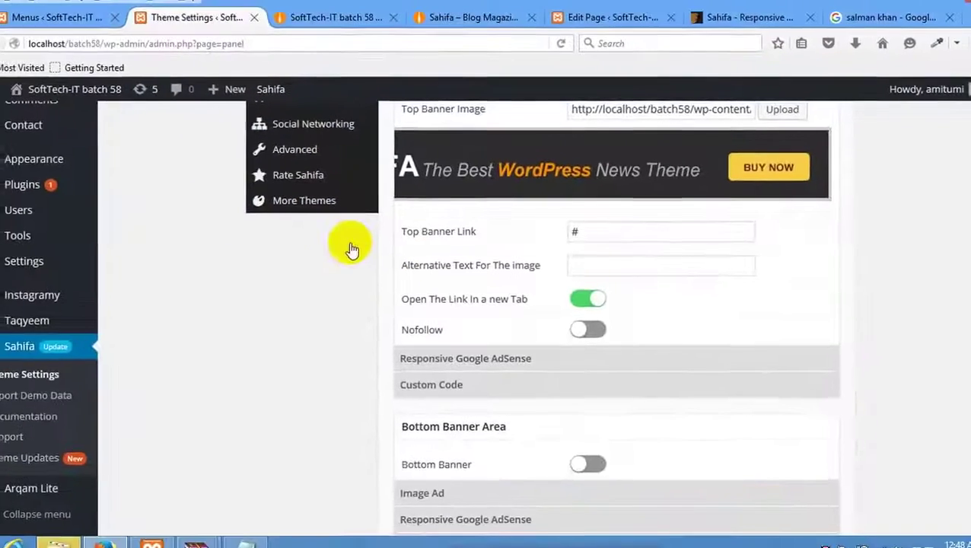
Open the theme's Footer Settings, then compare the local site's footer with the Sahifa demo's footer.
scroll(324, 255, "up", 5)
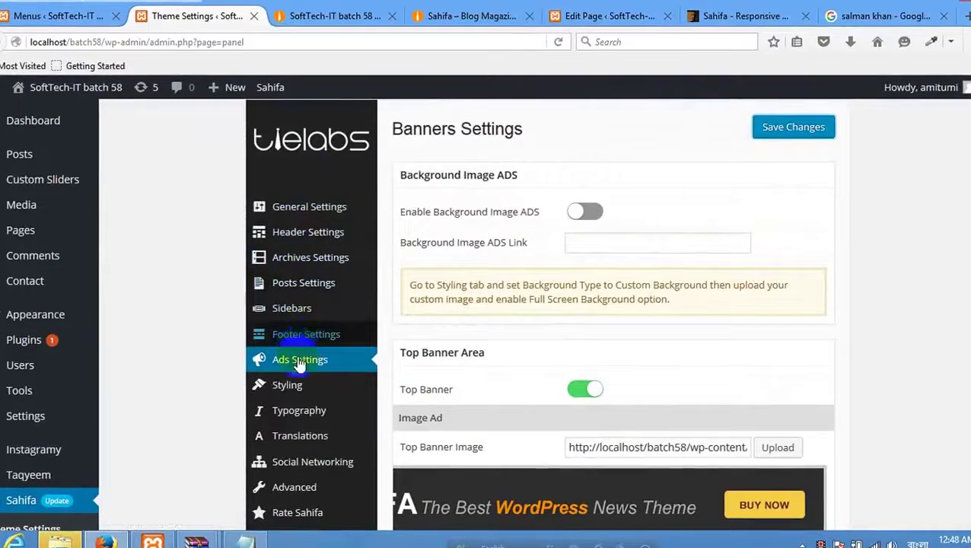
left_click(301, 334)
scroll(412, 295, "up", 2)
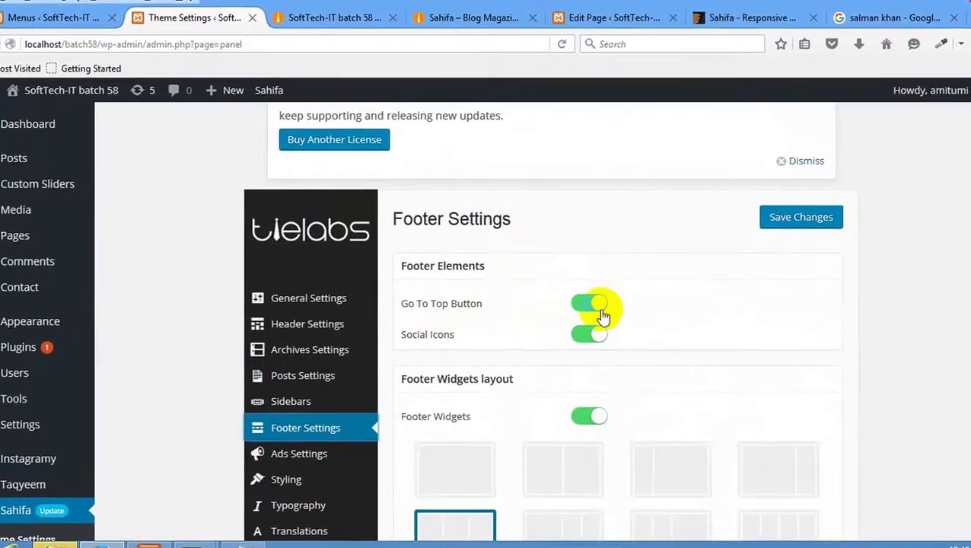
left_click(358, 17)
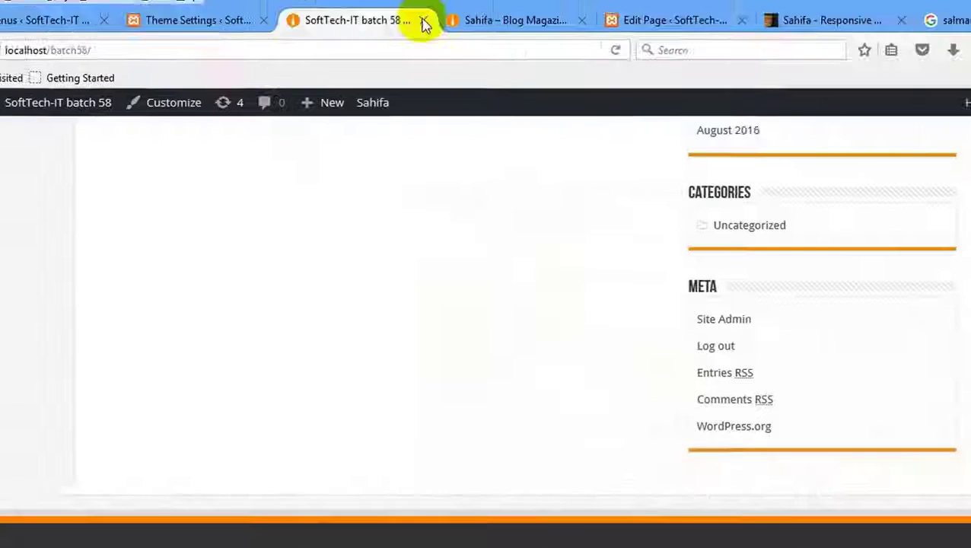
left_click(449, 17)
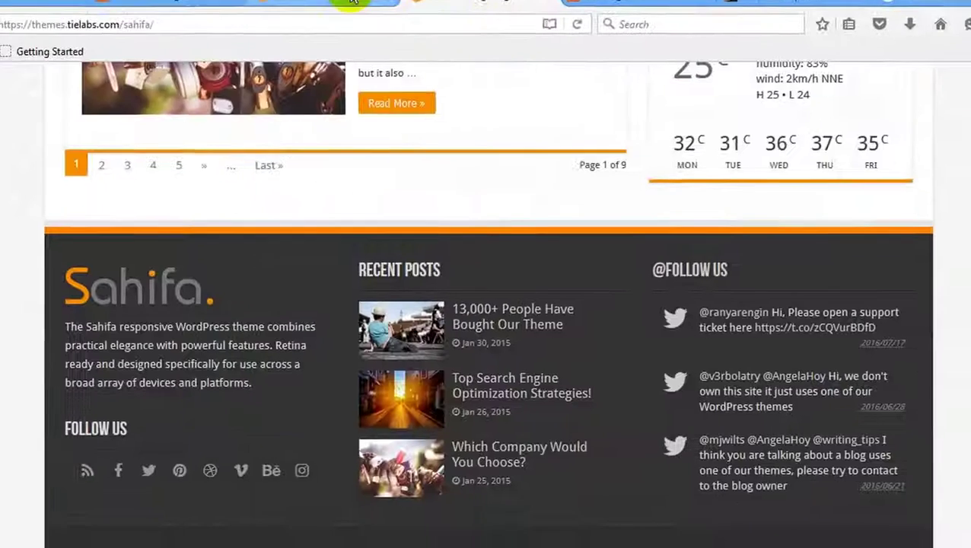
left_click(352, 1)
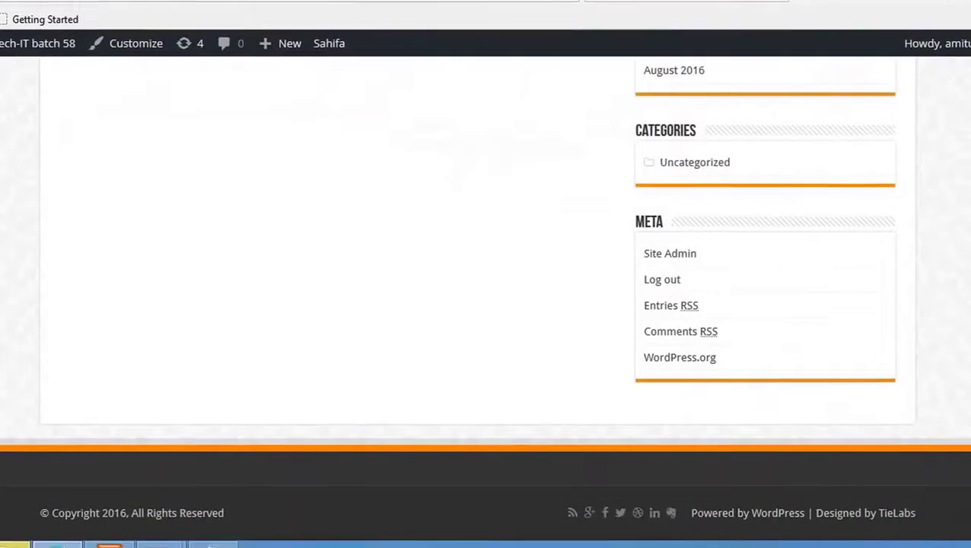
scroll(757, 346, "up", 15)
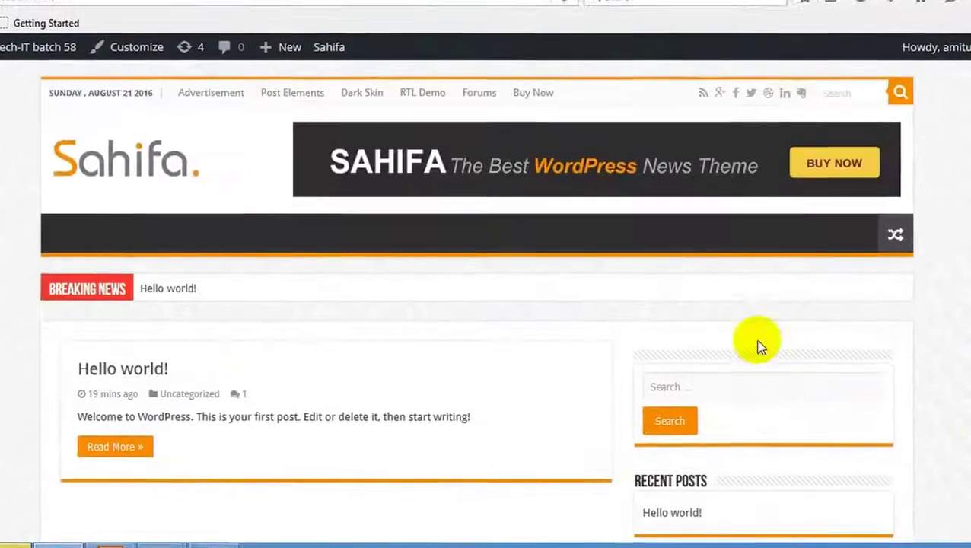
scroll(758, 346, "down", 10)
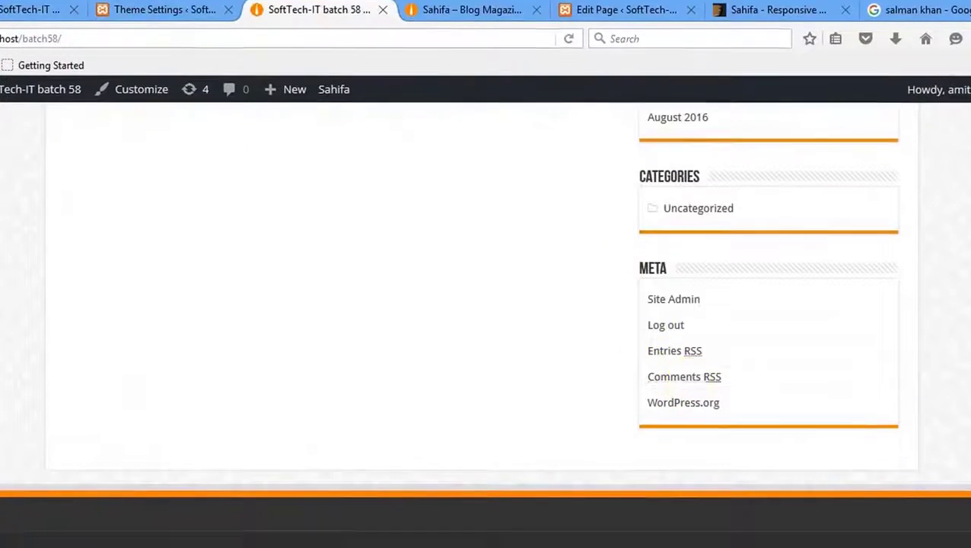
scroll(629, 279, "up", 3)
scroll(807, 510, "up", 5)
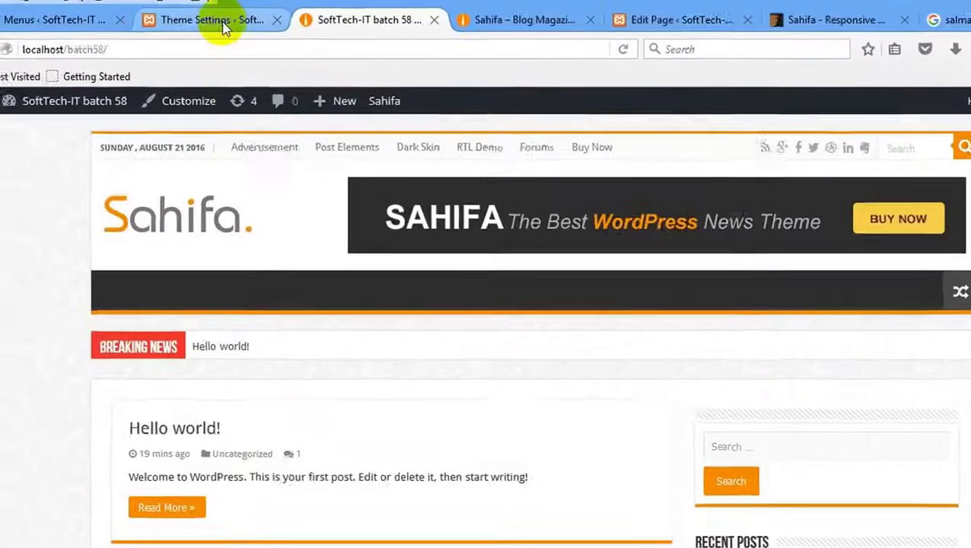
Switch between Footer Settings, the local footer and the demo footer, ending on Footer Settings.
left_click(194, 17)
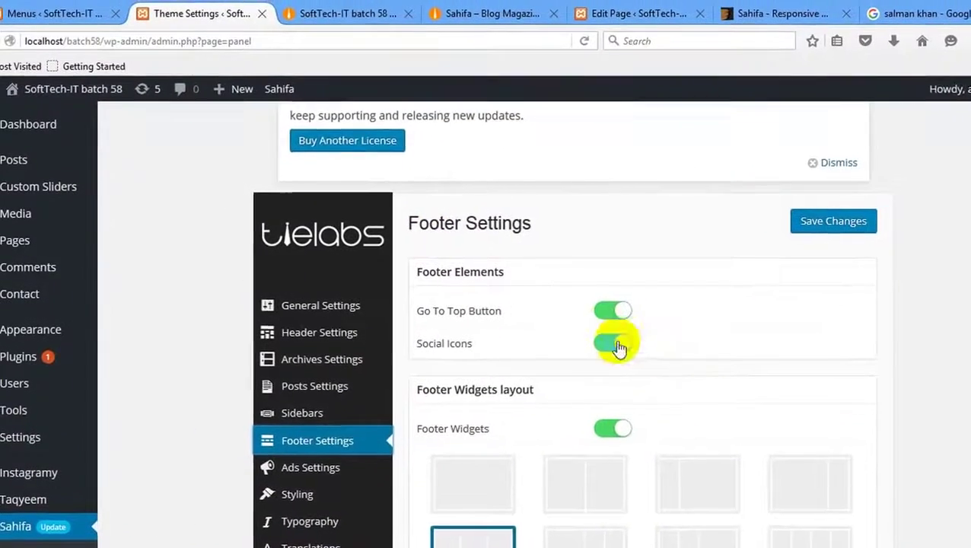
left_click(311, 15)
scroll(340, 347, "down", 10)
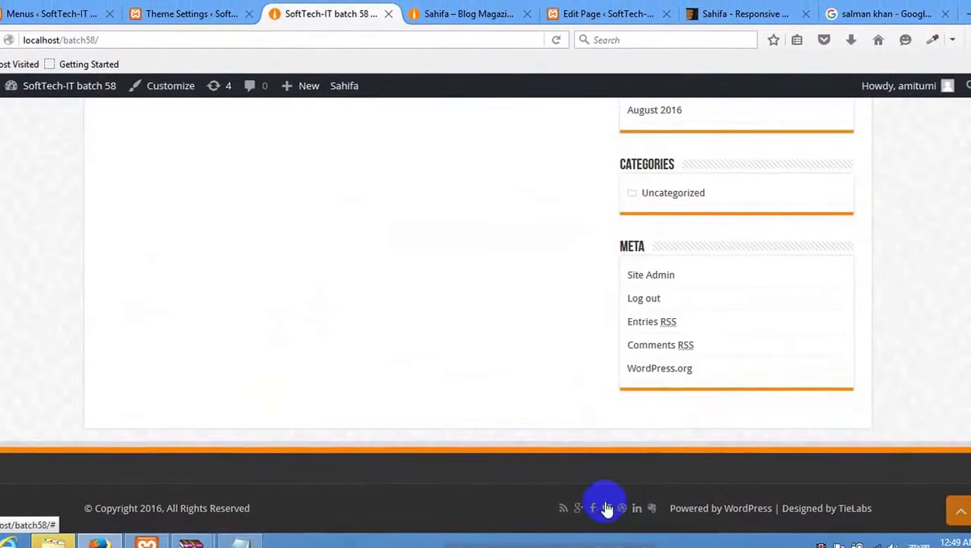
left_click(233, 4)
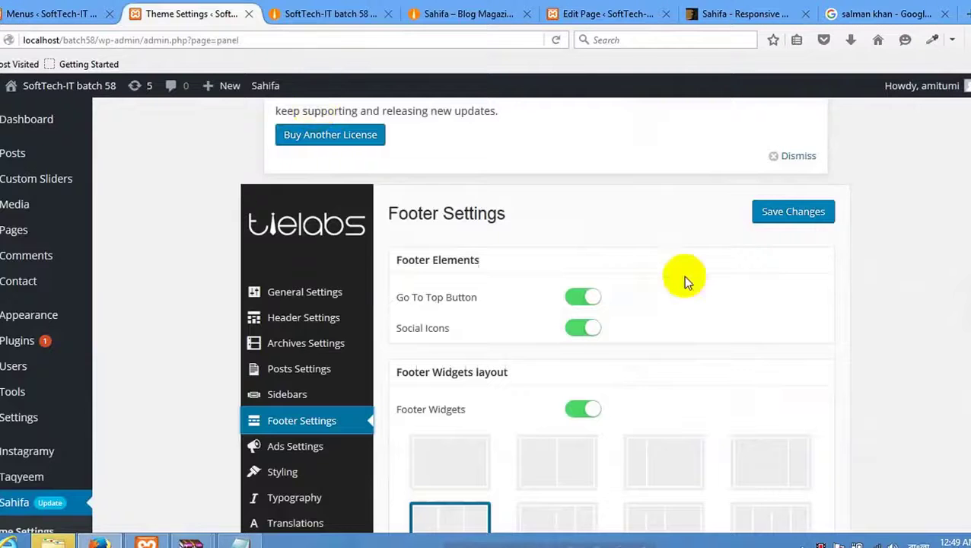
scroll(574, 368, "down", 2)
scroll(559, 319, "up", 1)
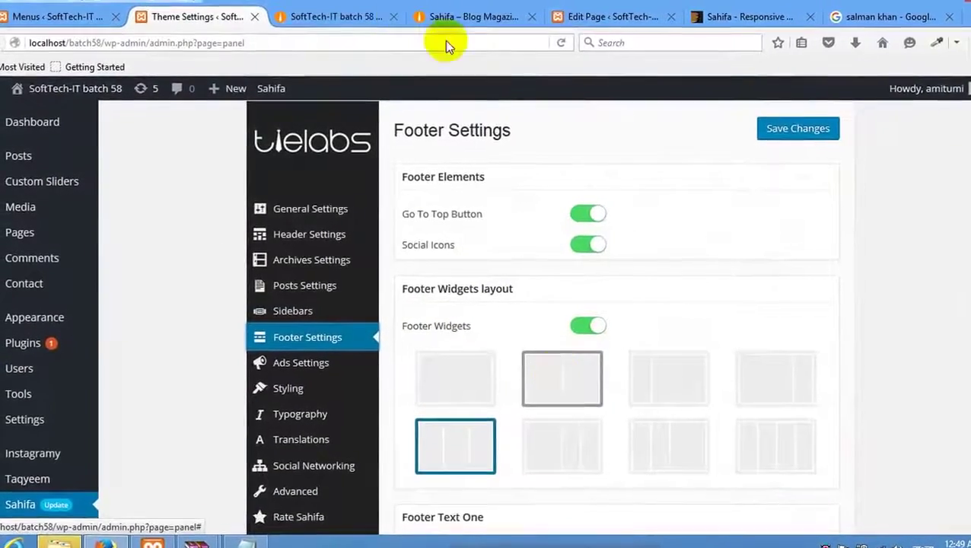
left_click(373, 19)
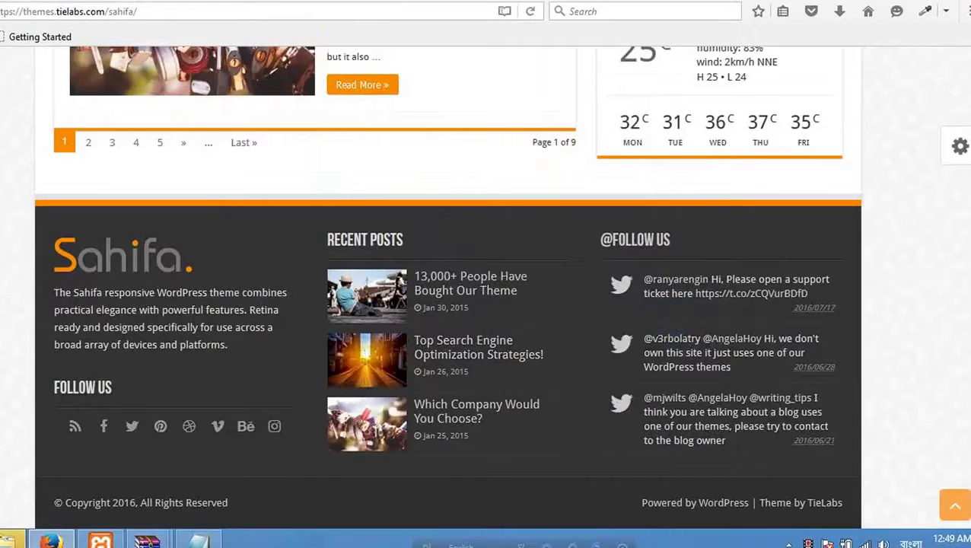
left_click(268, 1)
left_click(10, 2)
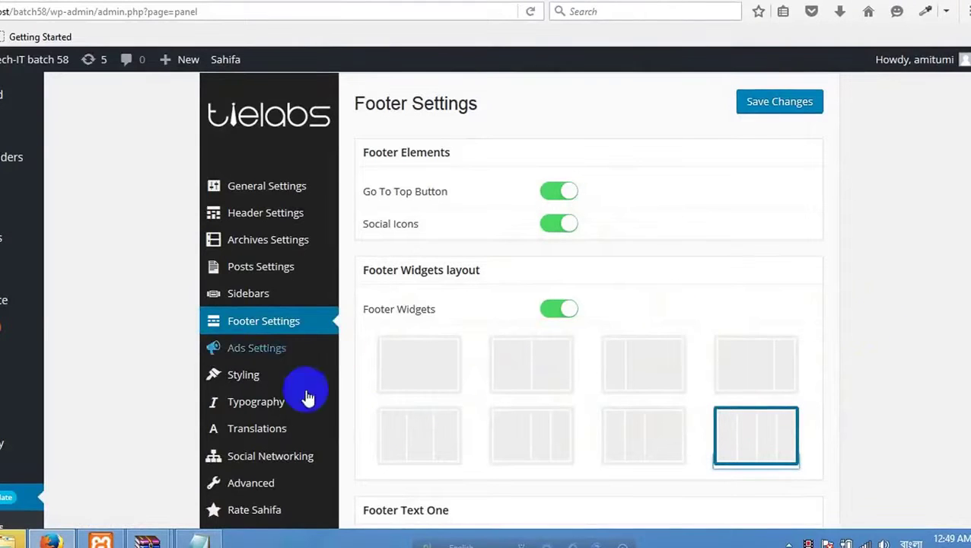
Choose the first second-row footer layout and set Footer Text One to '© Copyright 2016 | All right reserved By Softtech-IT'.
left_click(405, 425)
scroll(424, 326, "down", 3)
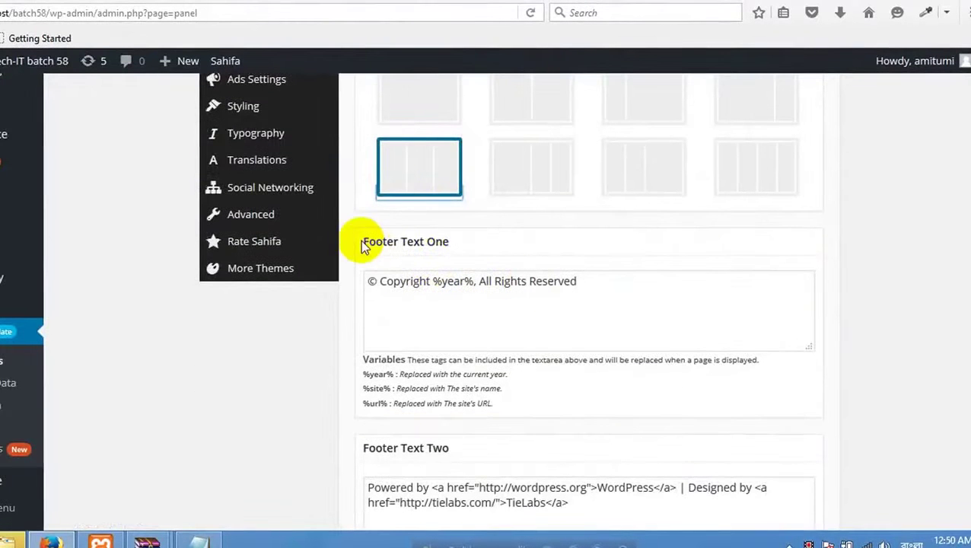
scroll(481, 256, "down", 2)
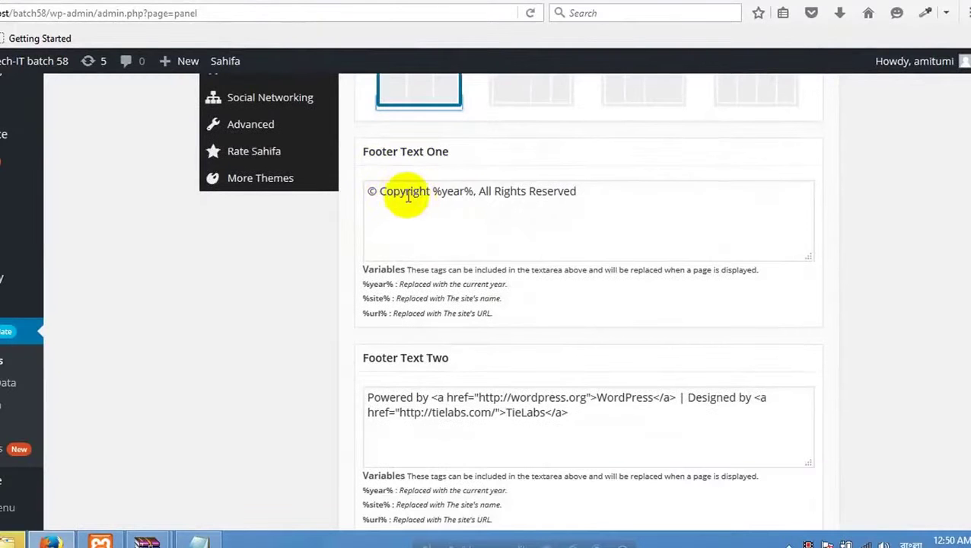
left_click(431, 191)
left_click_drag(430, 191, 804, 226)
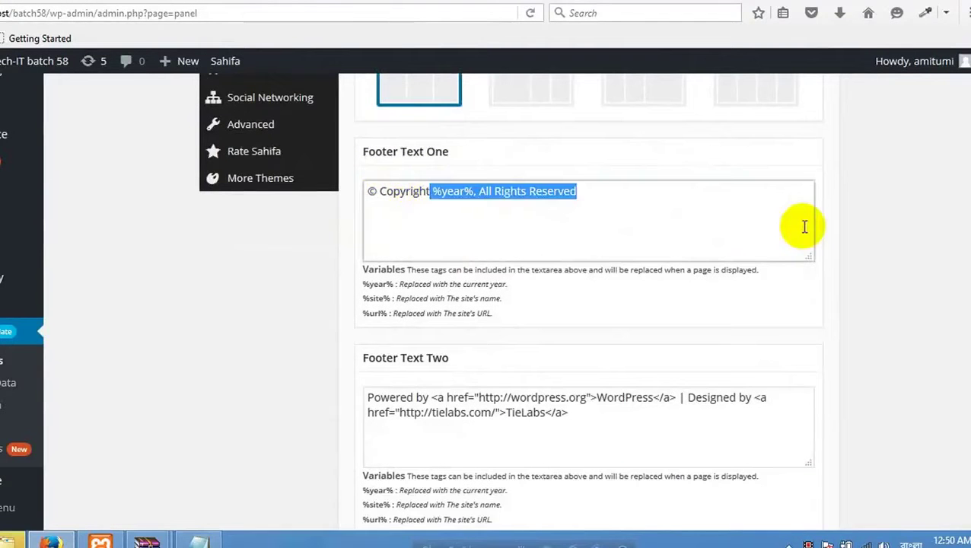
key("BackSpace")
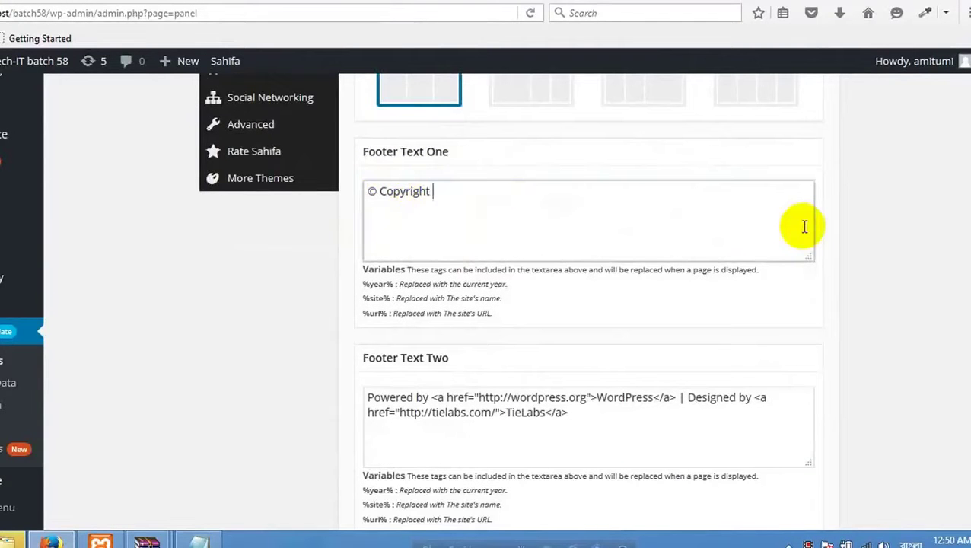
type("2016 | ")
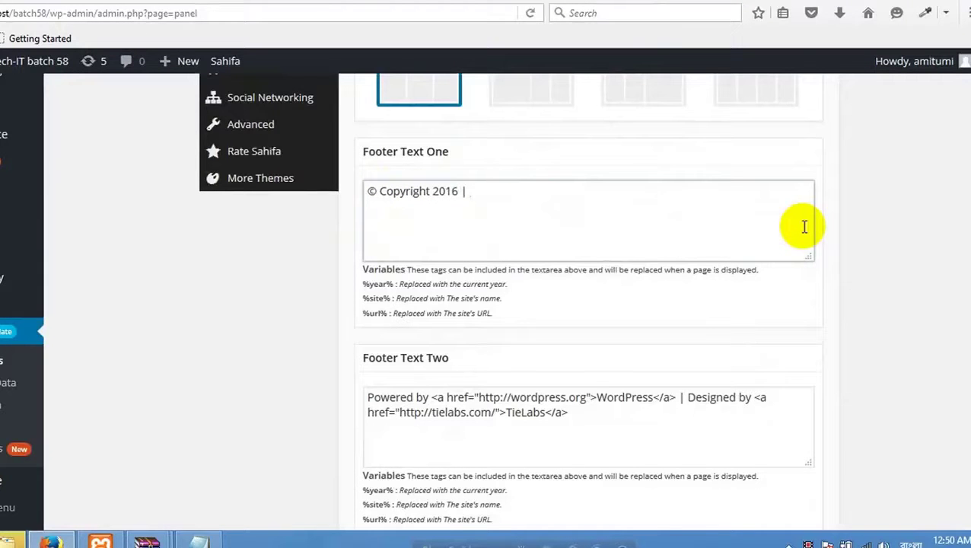
type("All right rese")
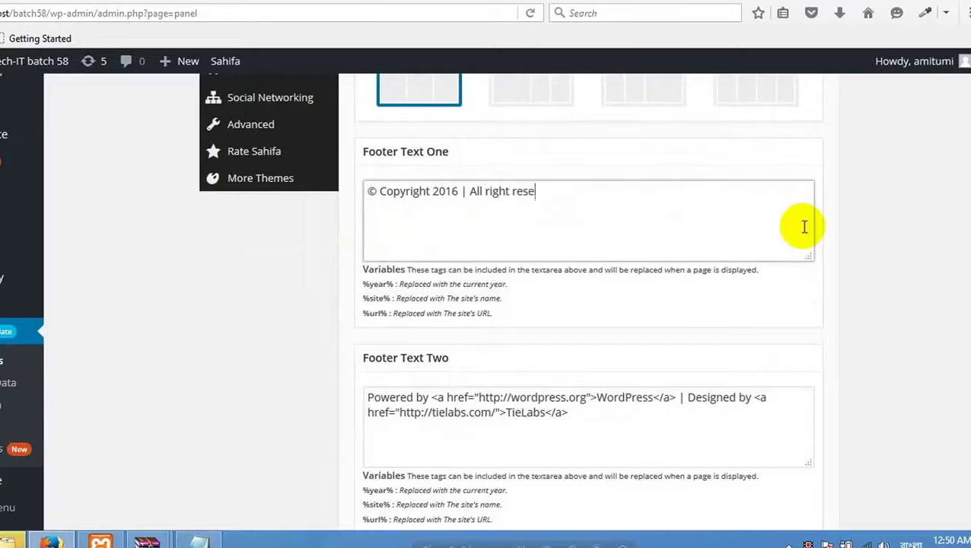
type("rved By SOf")
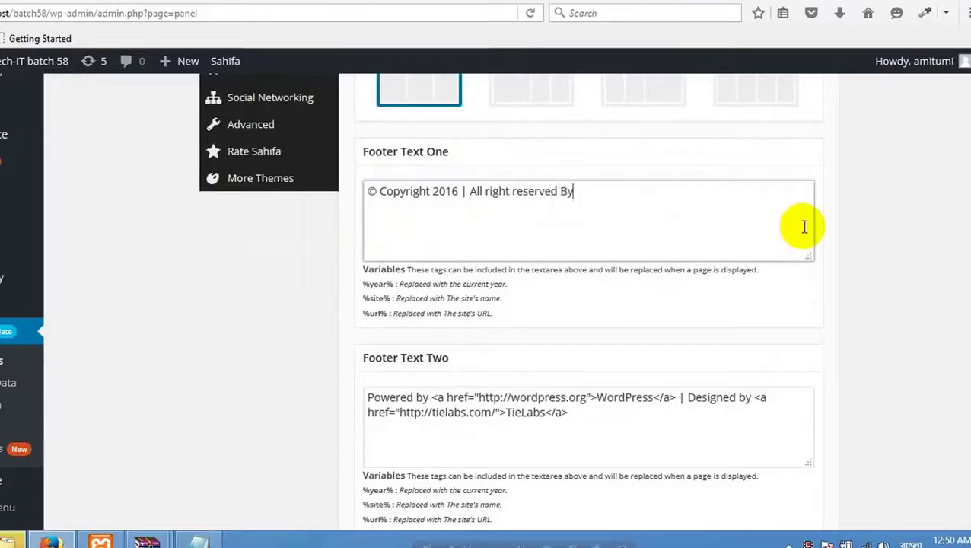
key("BackSpace")
key("BackSpace")
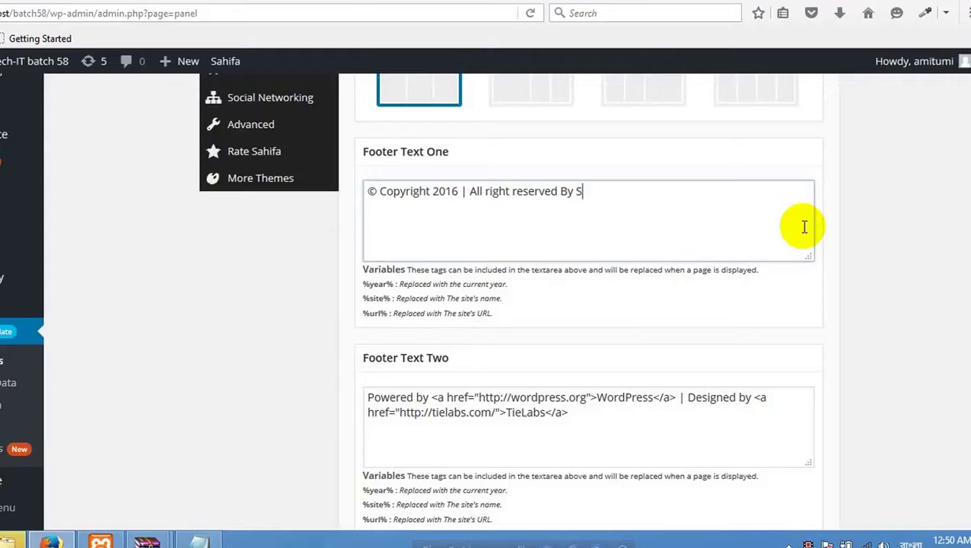
type("ofttech-IT")
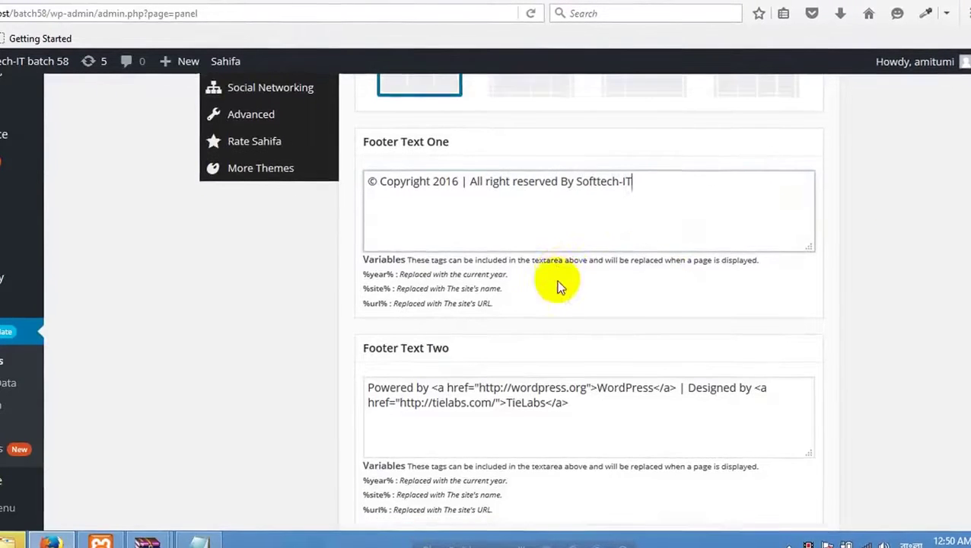
Copy the same copyright text into Footer Text Two and save the footer settings.
scroll(556, 280, "down", 2)
left_click_drag(693, 119, 338, 156)
key("ctrl+c")
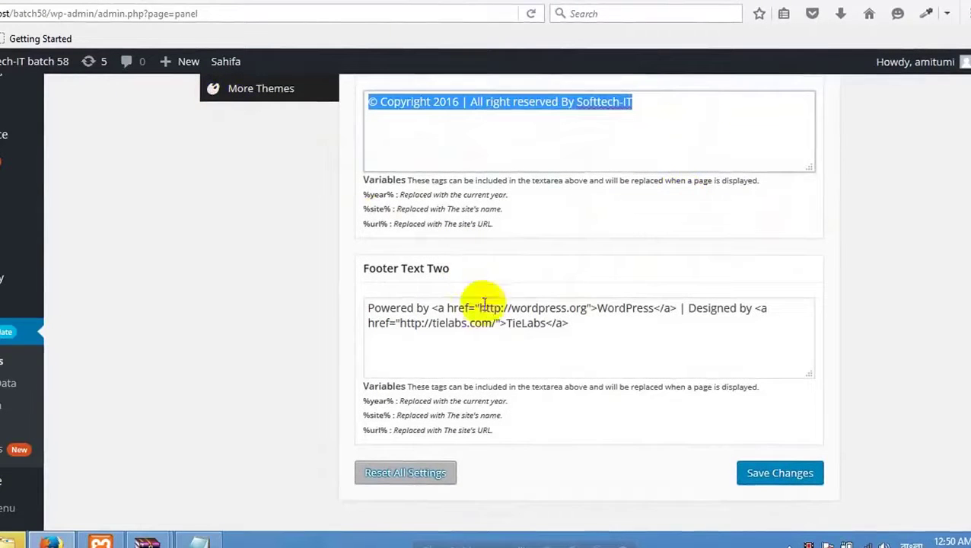
left_click(591, 325)
key("ctrl+a")
key("ctrl+v")
left_click(782, 472)
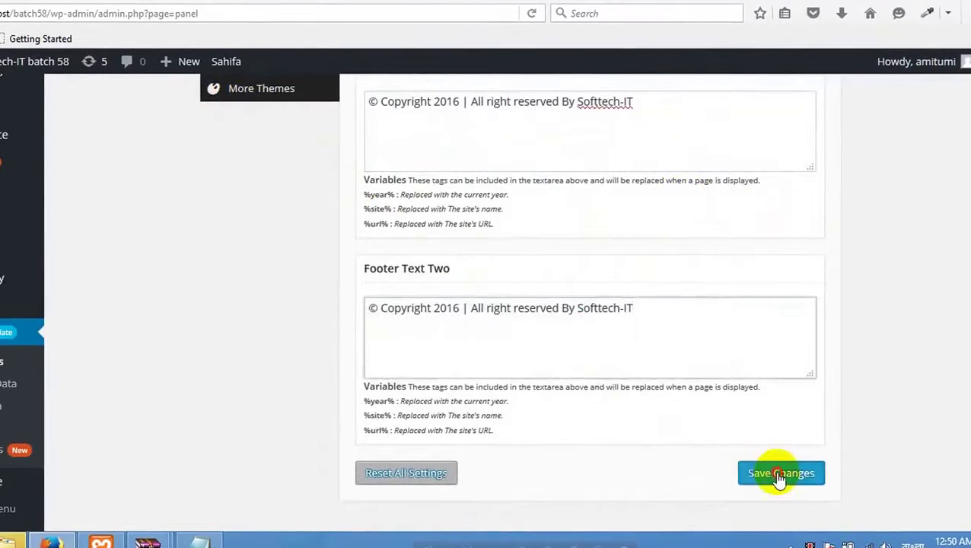
Reload the local front page to show the Softtech-IT footer, compare with the demo, then return to Footer Settings.
left_click(303, 3)
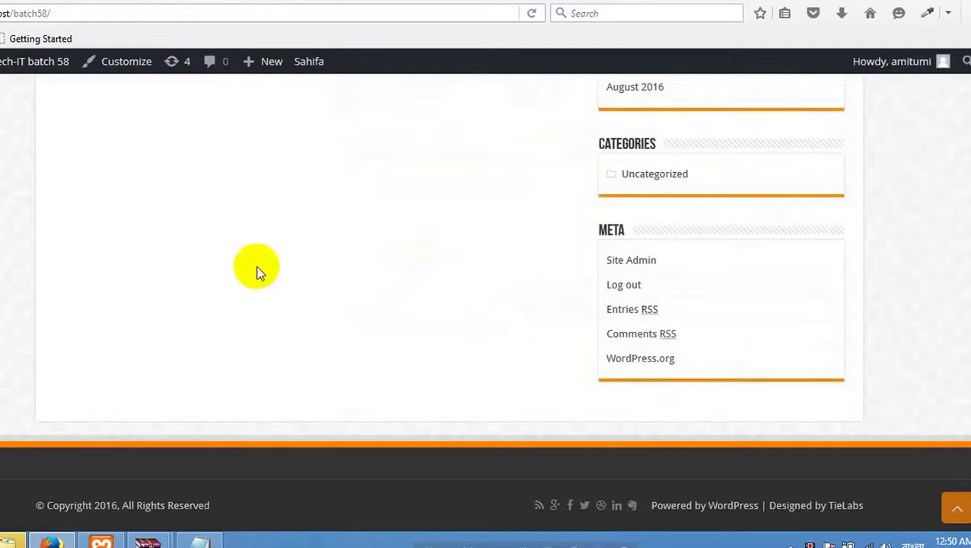
right_click(494, 294)
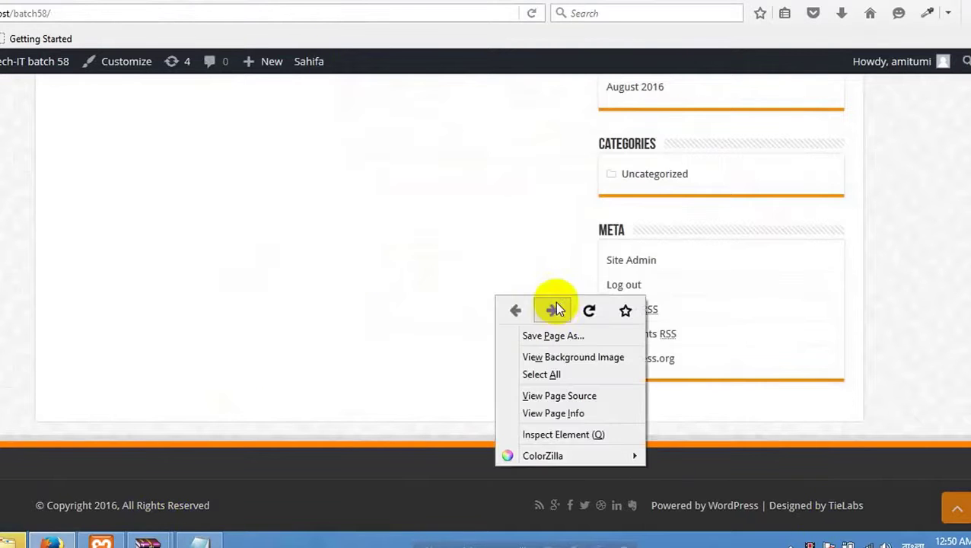
left_click(587, 311)
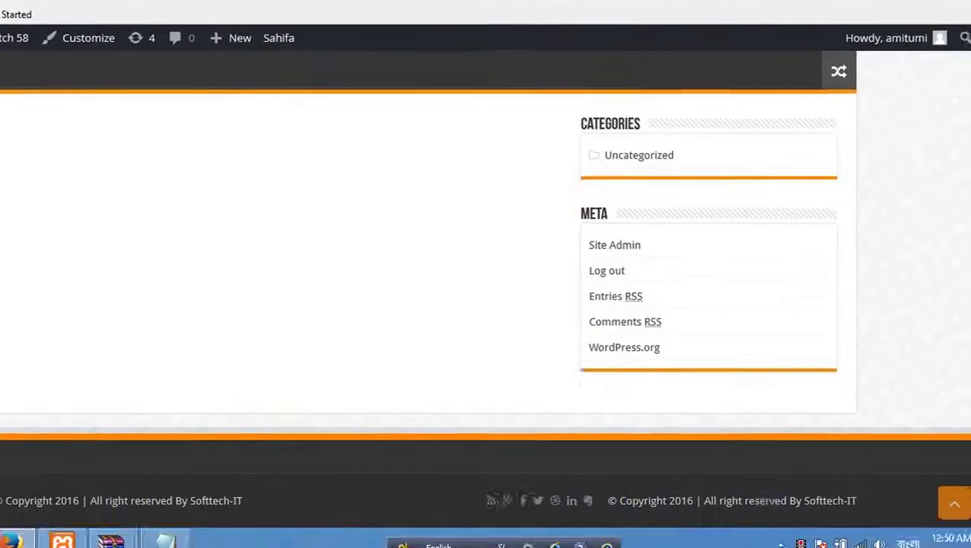
left_click(426, 12)
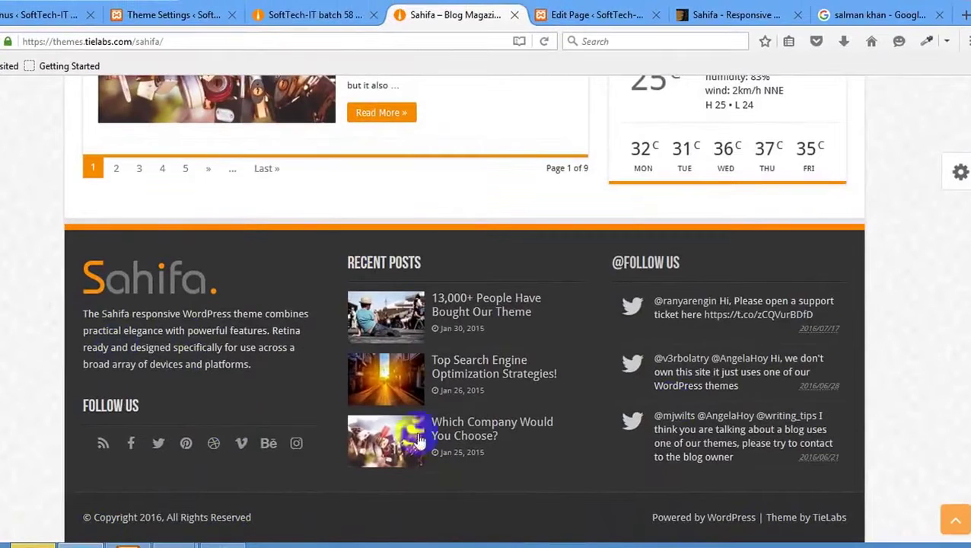
left_click(296, 15)
left_click(177, 16)
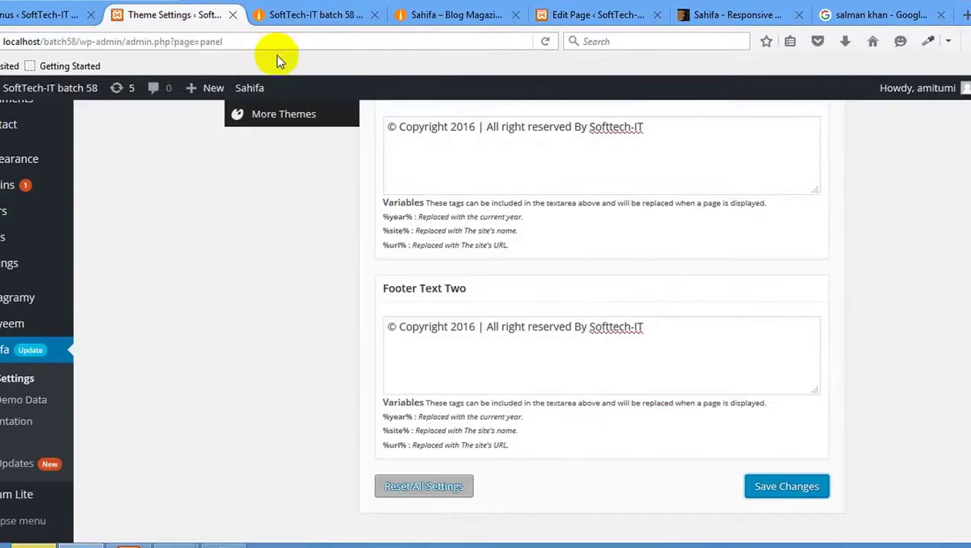
scroll(325, 173, "up", 10)
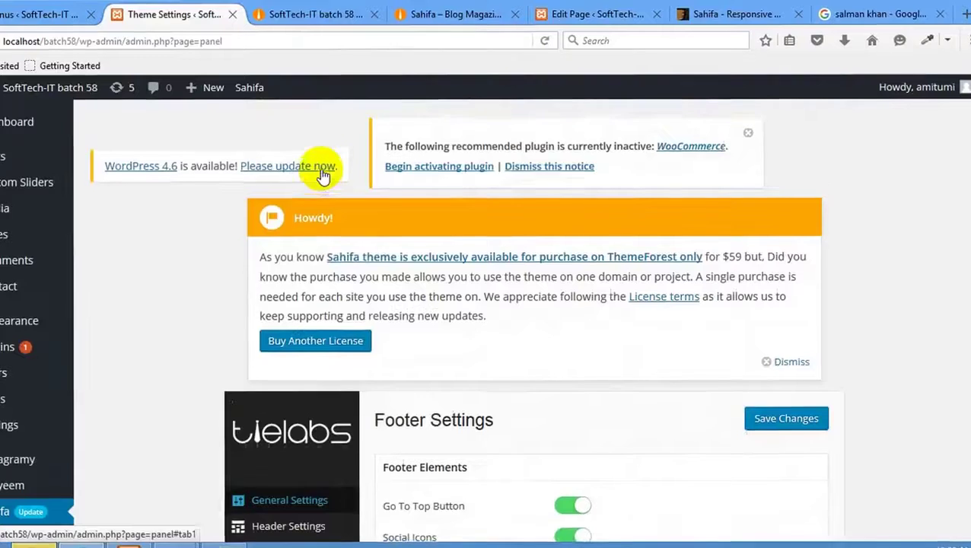
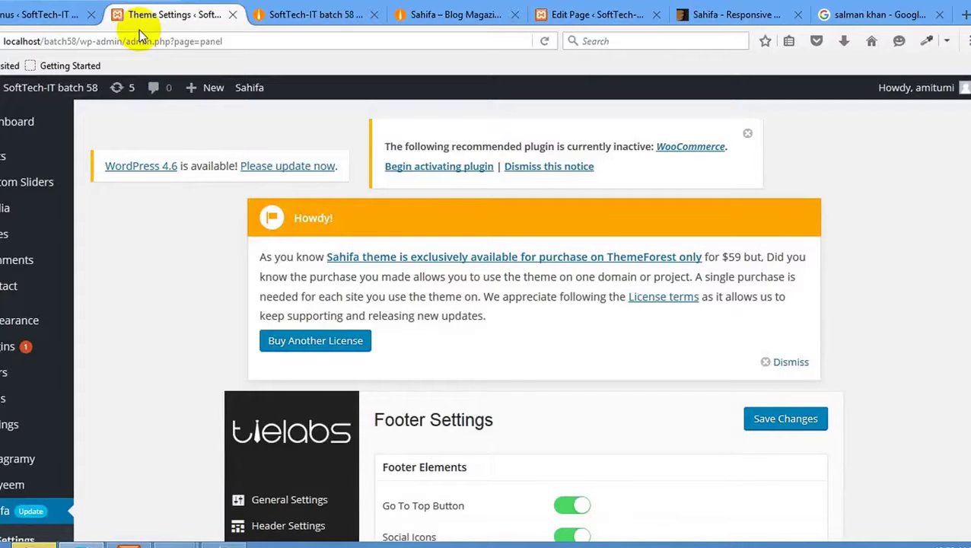
Compare the live site's front end and footer with the Sahifa Theme Settings page.
left_click(212, 43)
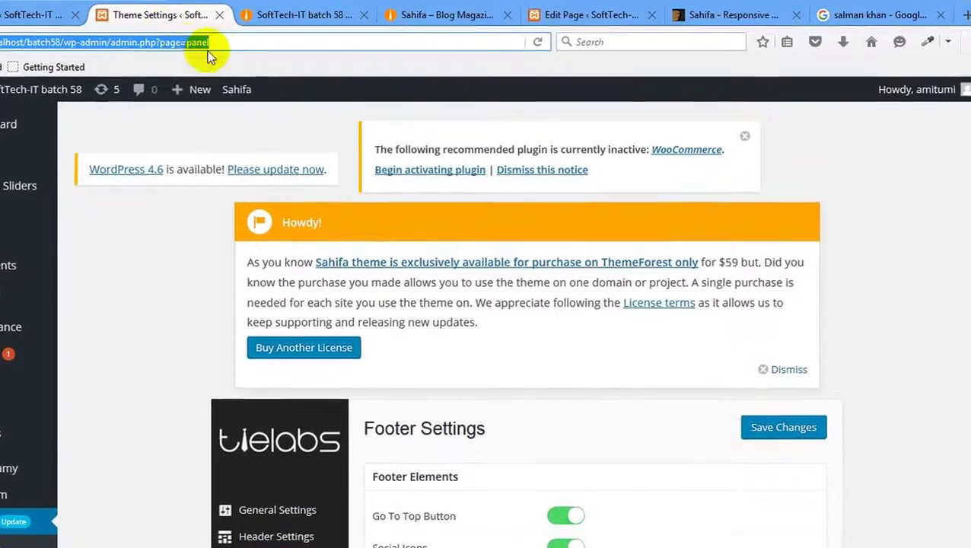
left_click(284, 14)
left_click(169, 15)
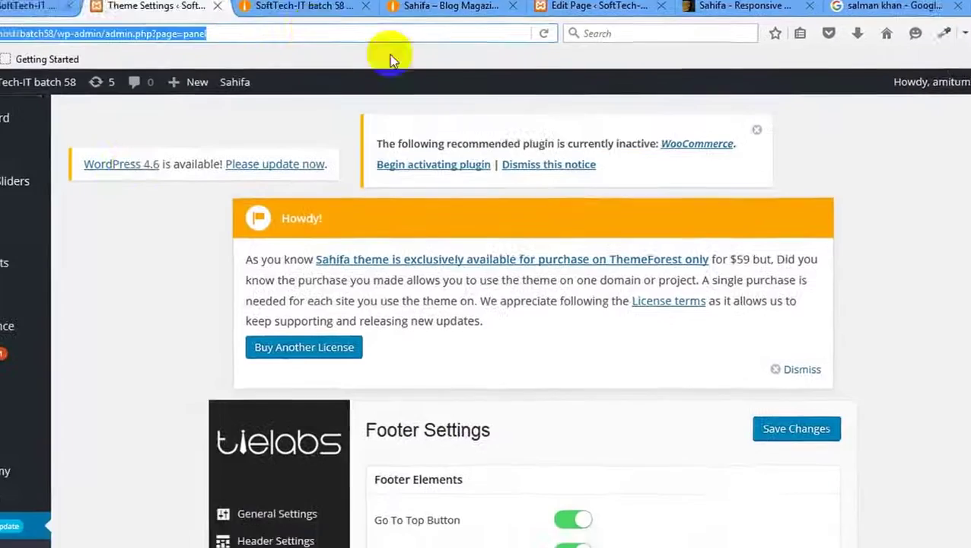
scroll(228, 129, "down", 5)
scroll(289, 183, "up", 5)
left_click(296, 5)
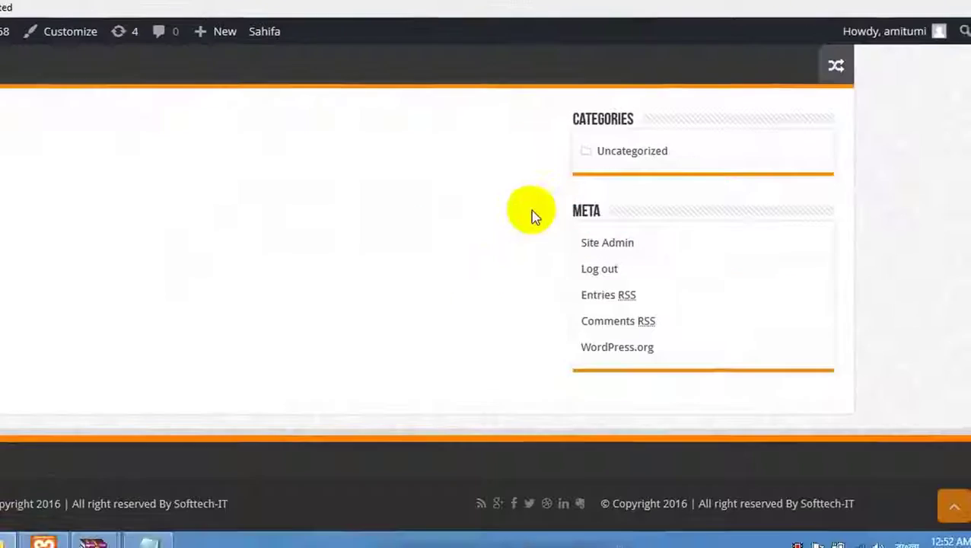
scroll(427, 239, "up", 10)
left_click(135, 17)
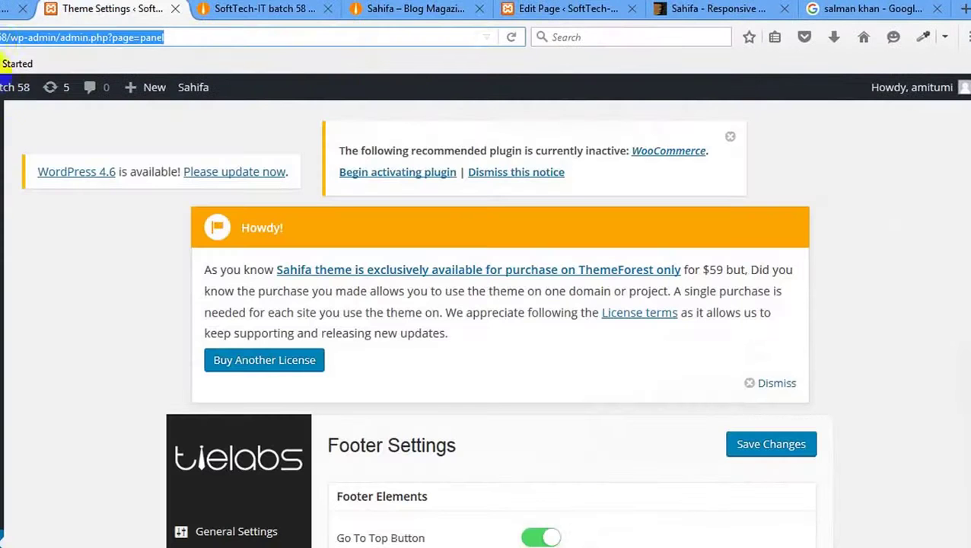
scroll(140, 238, "down", 10)
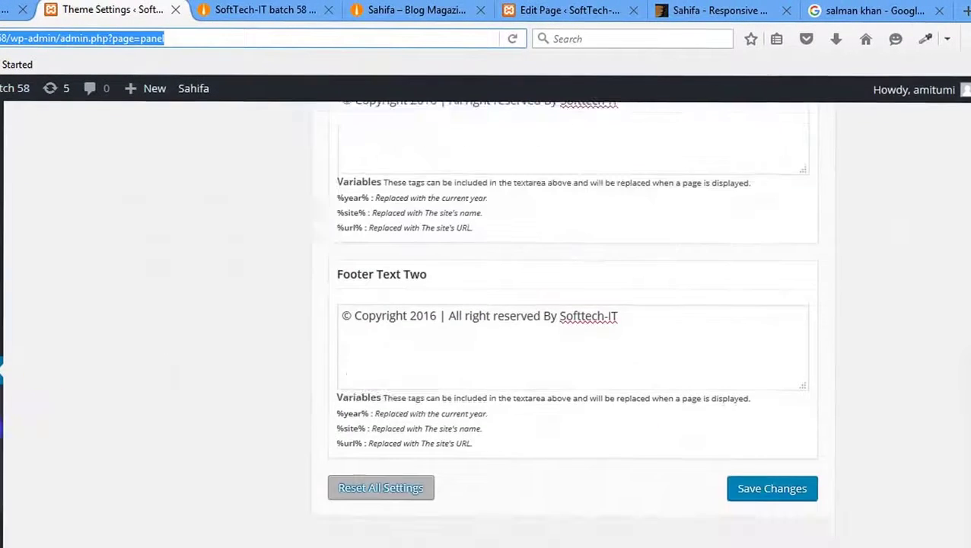
Look over the menus admin page, then collapse and reopen the Primary Widget Area.
left_click(7, 10)
scroll(17, 206, "down", 3)
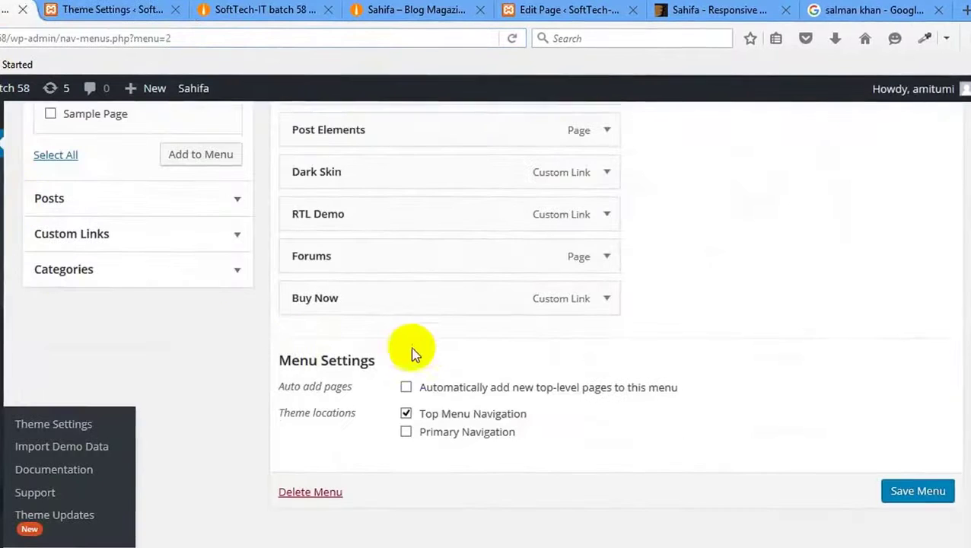
scroll(411, 352, "up", 3)
scroll(11, 401, "down", 3)
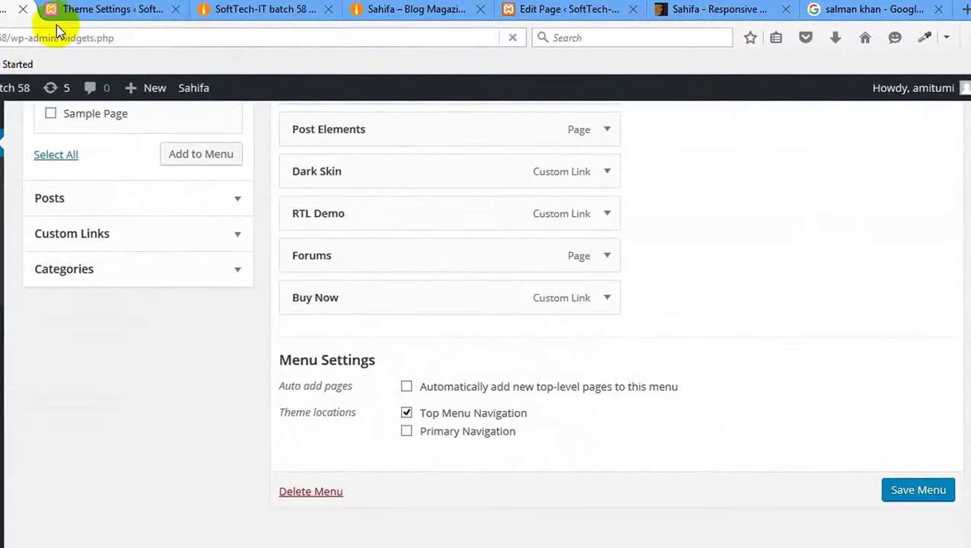
scroll(195, 184, "down", 5)
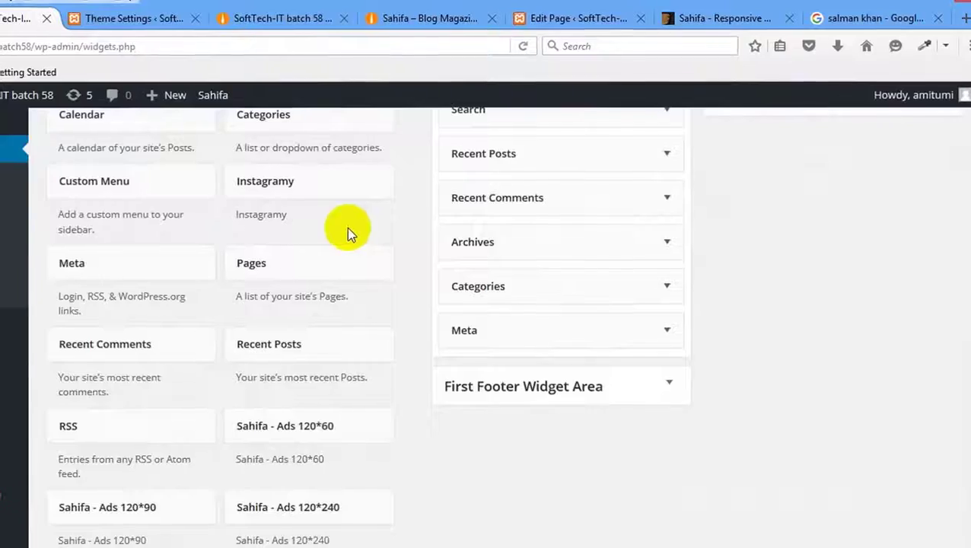
scroll(347, 227, "up", 4)
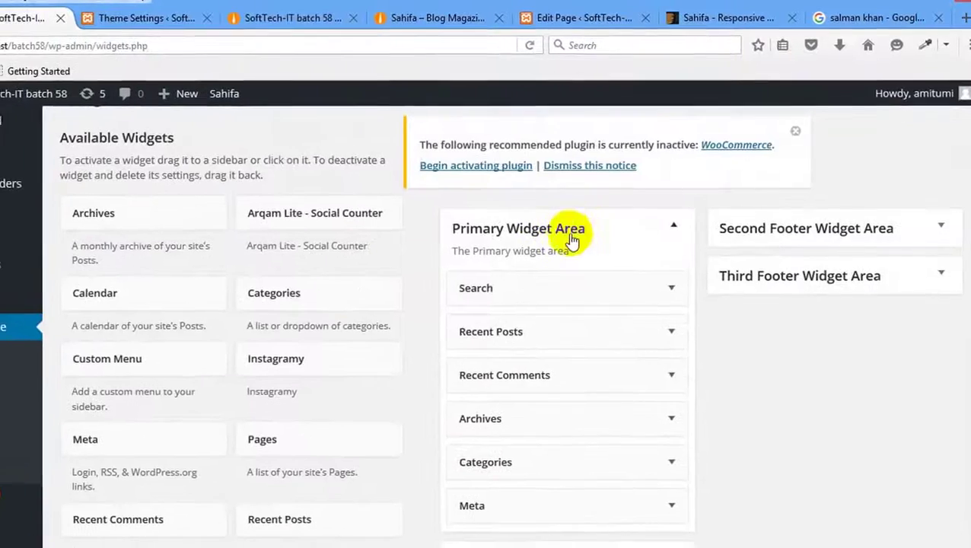
left_click(598, 233)
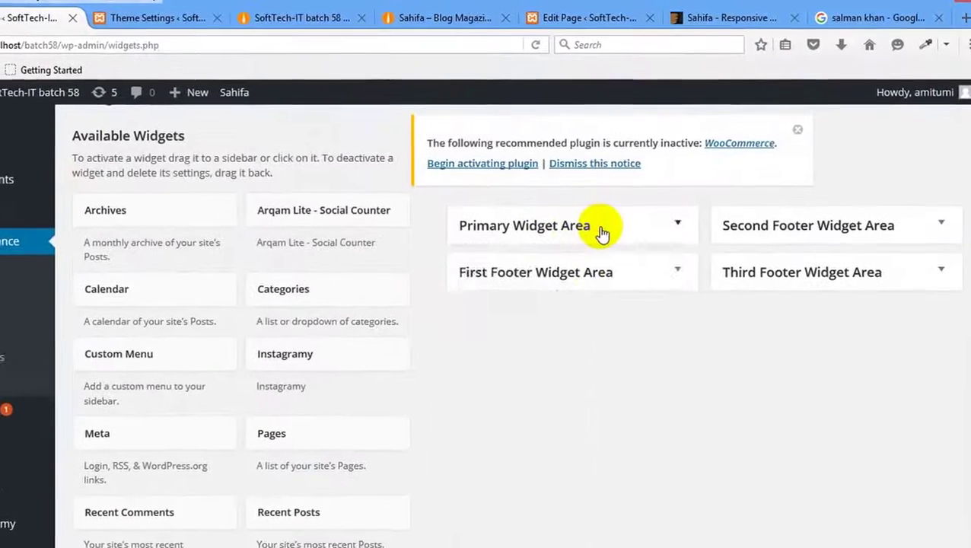
left_click(601, 231)
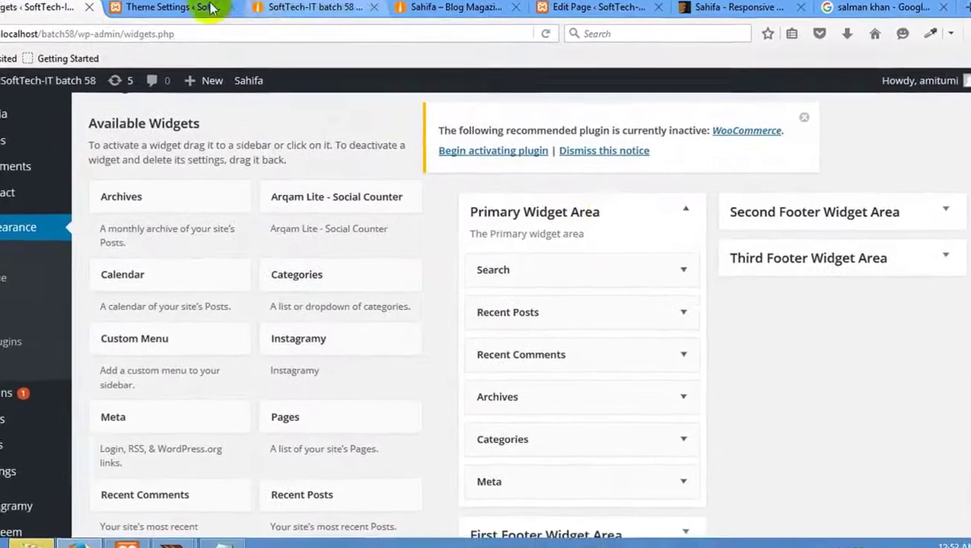
Recheck the theme settings, then return to Widgets with Primary Widget Area expanded.
left_click(144, 17)
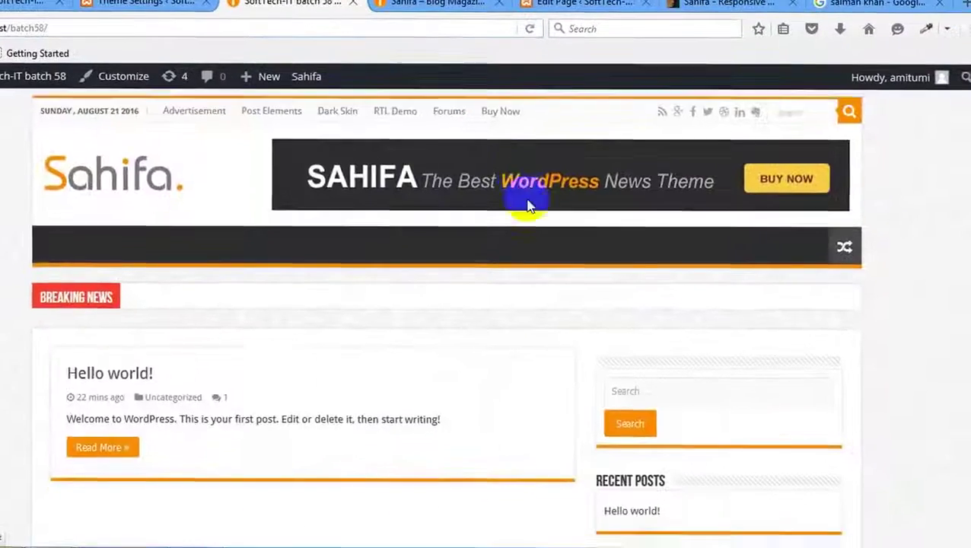
scroll(563, 251, "down", 5)
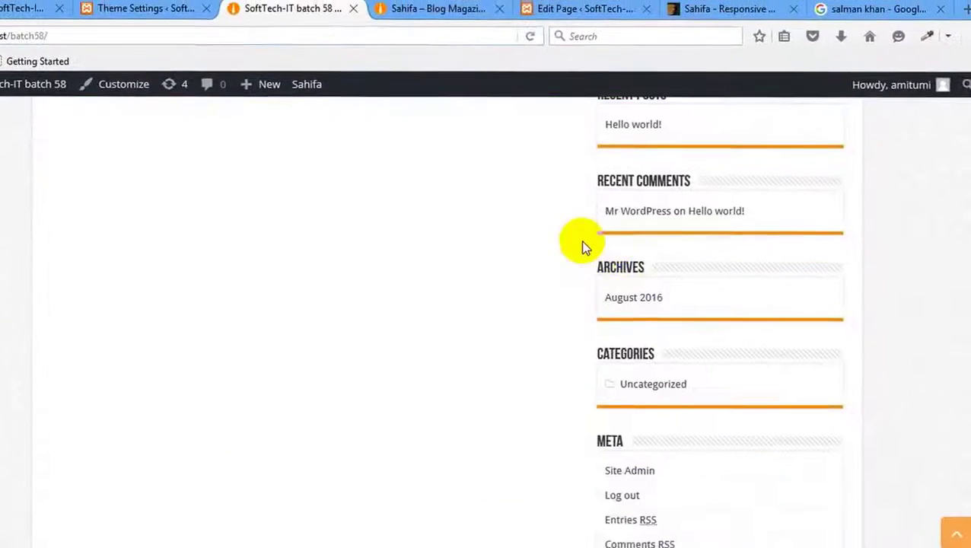
scroll(381, 244, "up", 5)
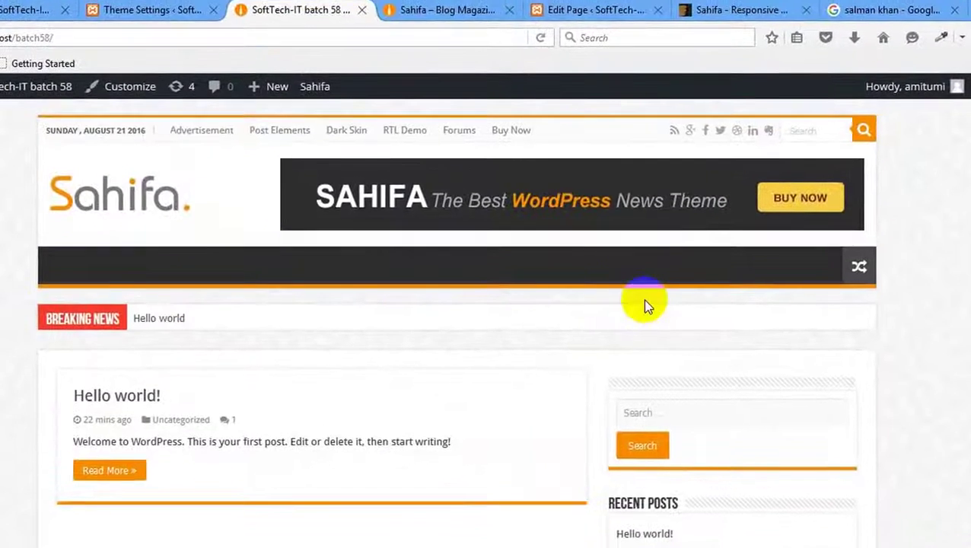
scroll(645, 305, "down", 3)
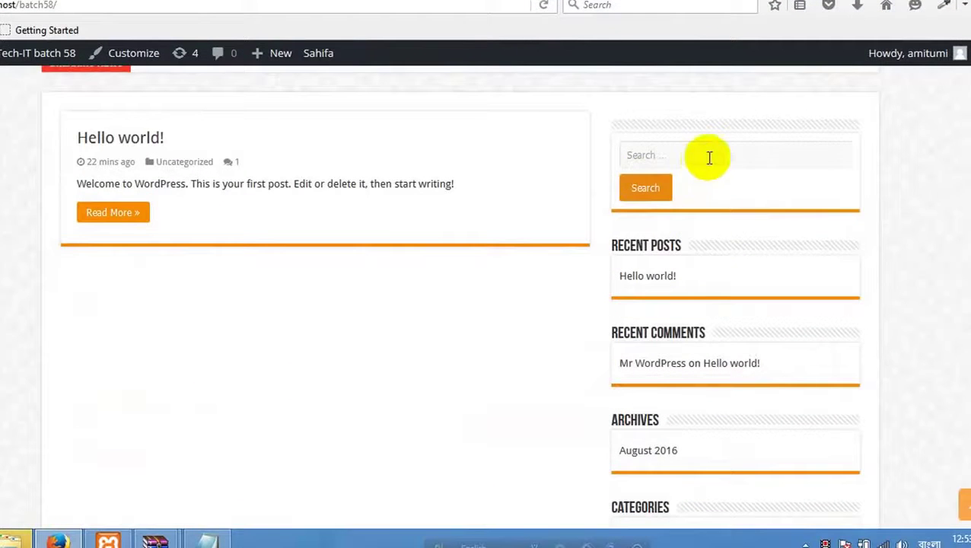
left_click(710, 156)
left_click(869, 281)
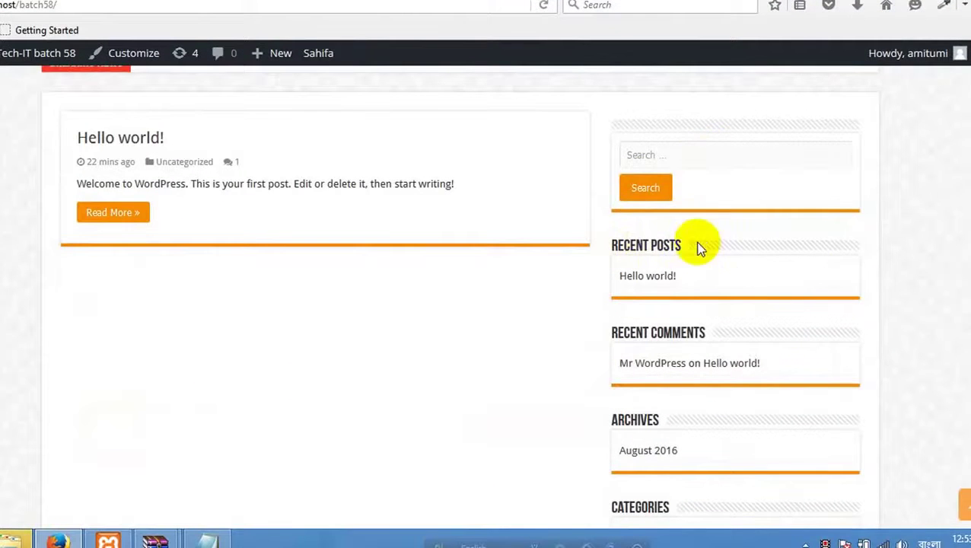
scroll(730, 259, "down", 5)
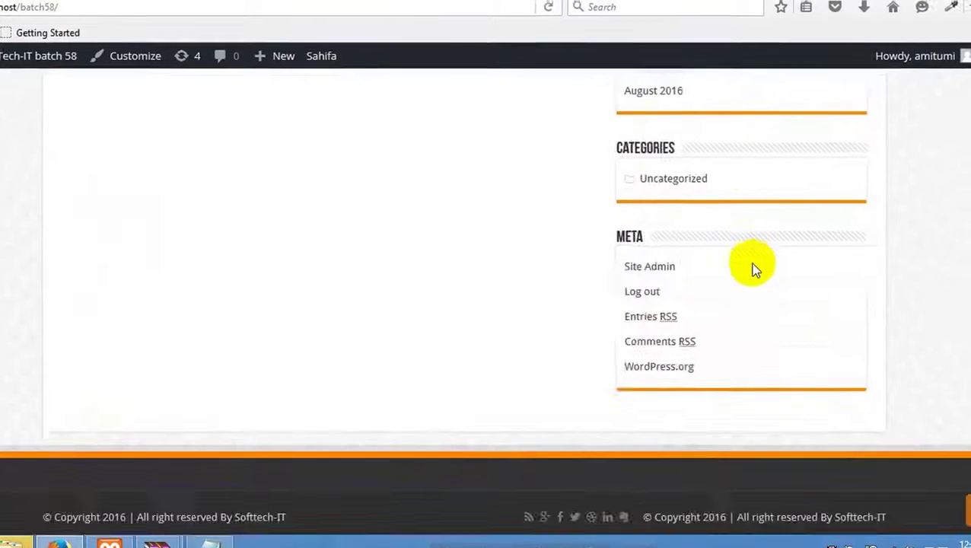
scroll(251, 160, "up", 5)
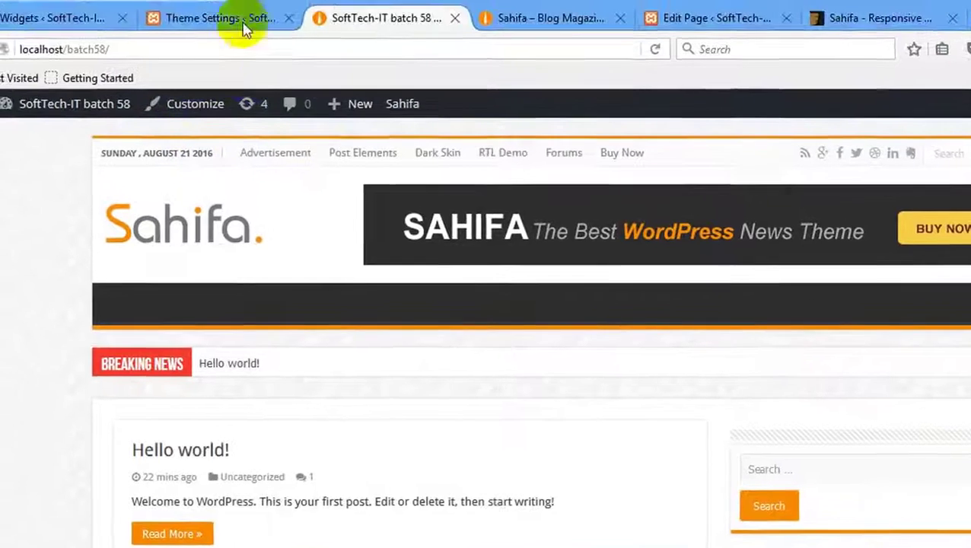
left_click(245, 29)
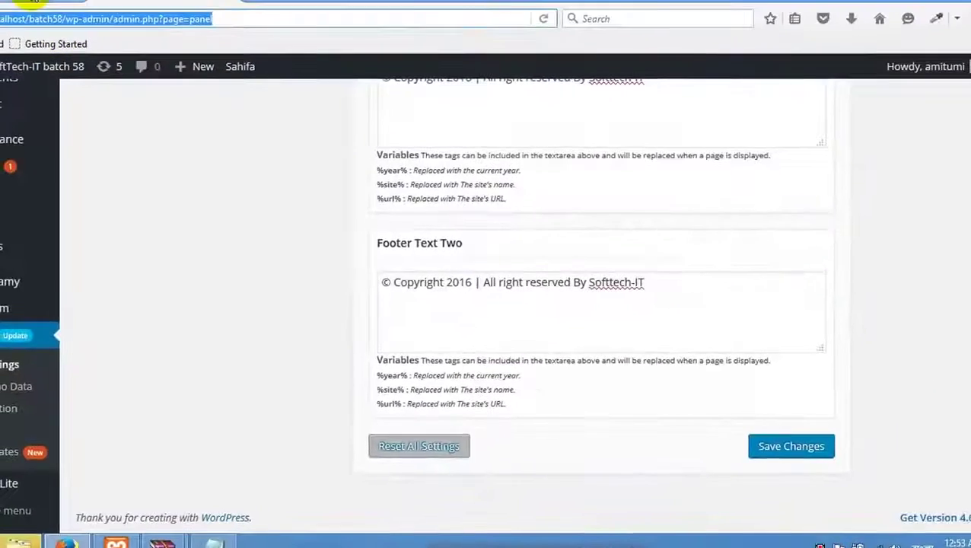
left_click(54, 17)
Delete the Search widget and expand Recent Posts, Recent Comments, Archives and Categories.
left_click(678, 275)
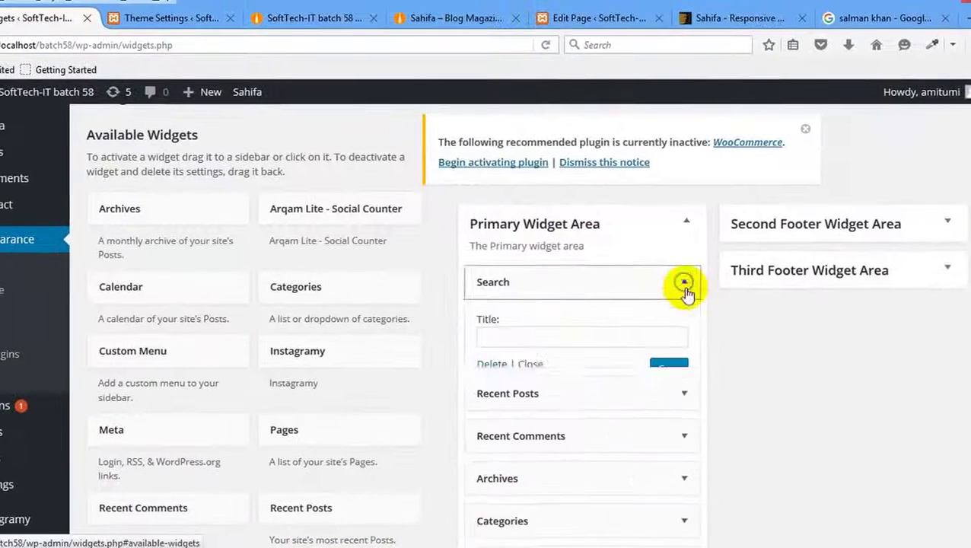
left_click(504, 367)
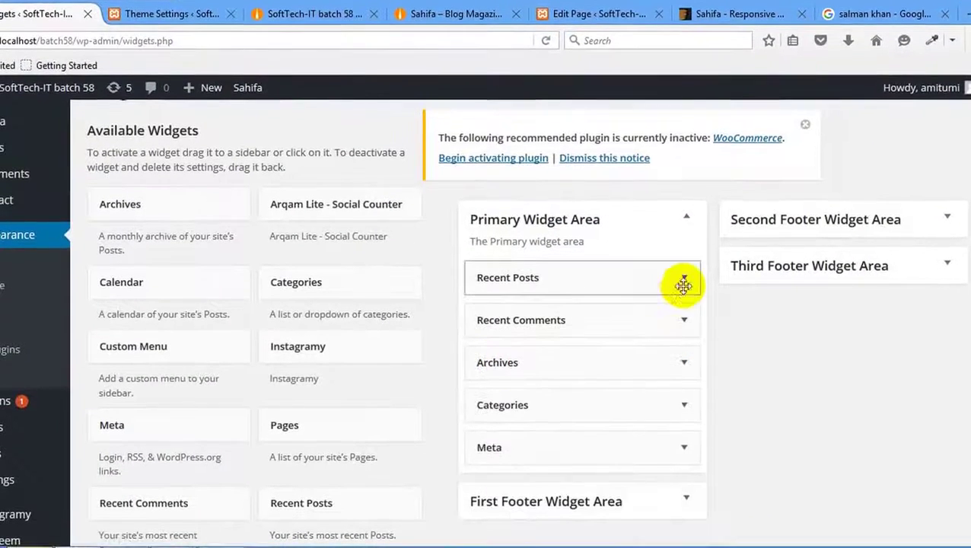
left_click(684, 279)
scroll(682, 455, "down", 5)
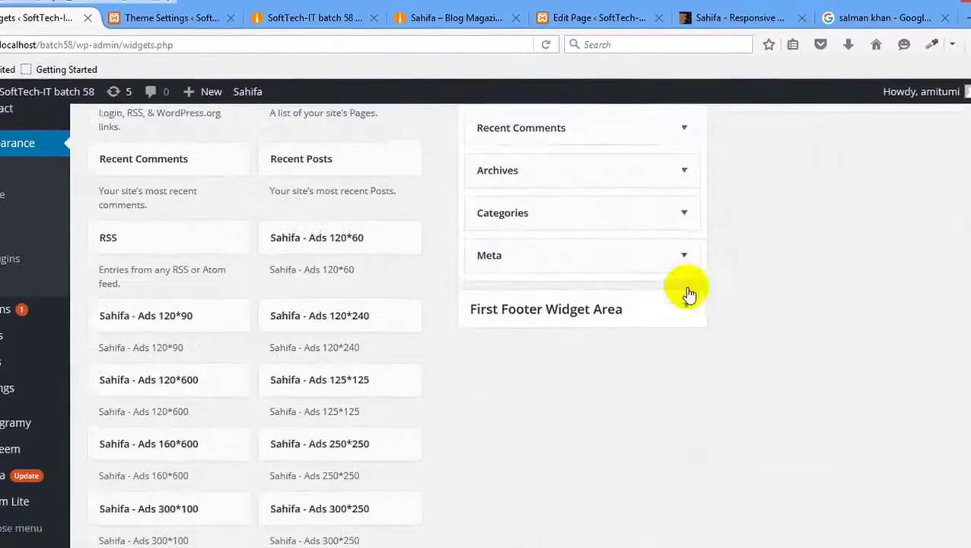
left_click(685, 124)
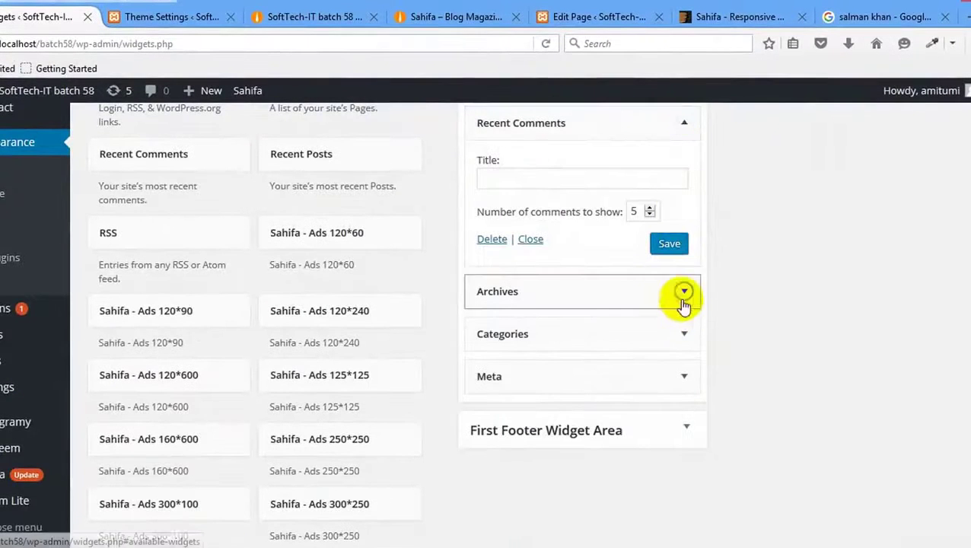
left_click(684, 292)
left_click(687, 474)
scroll(700, 426, "down", 3)
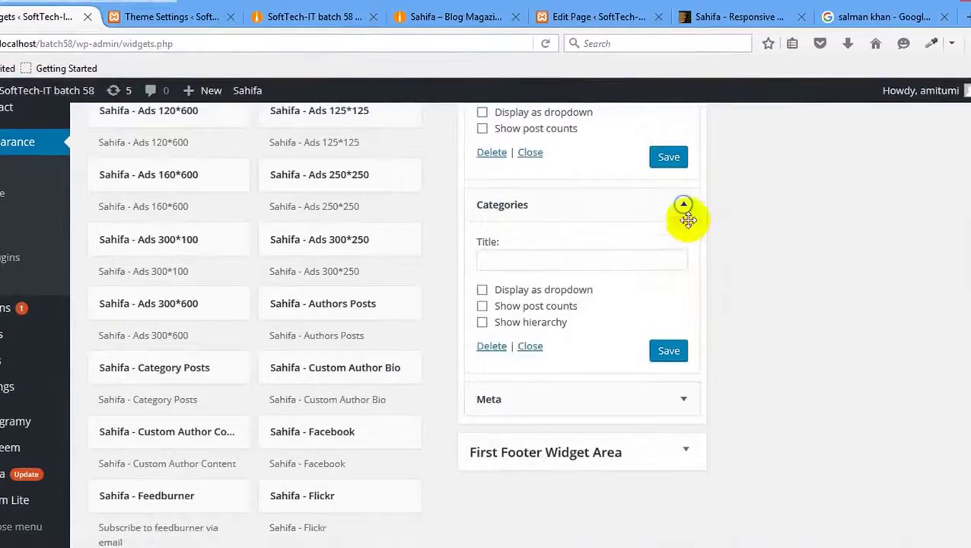
Delete the Categories, Archives, Recent Comments, Recent Posts and Meta widgets.
left_click(492, 346)
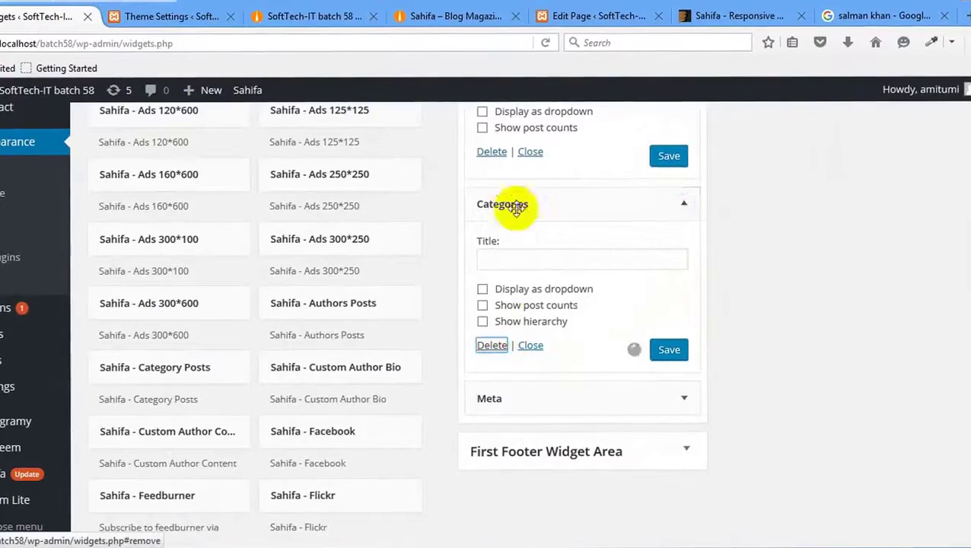
left_click(491, 152)
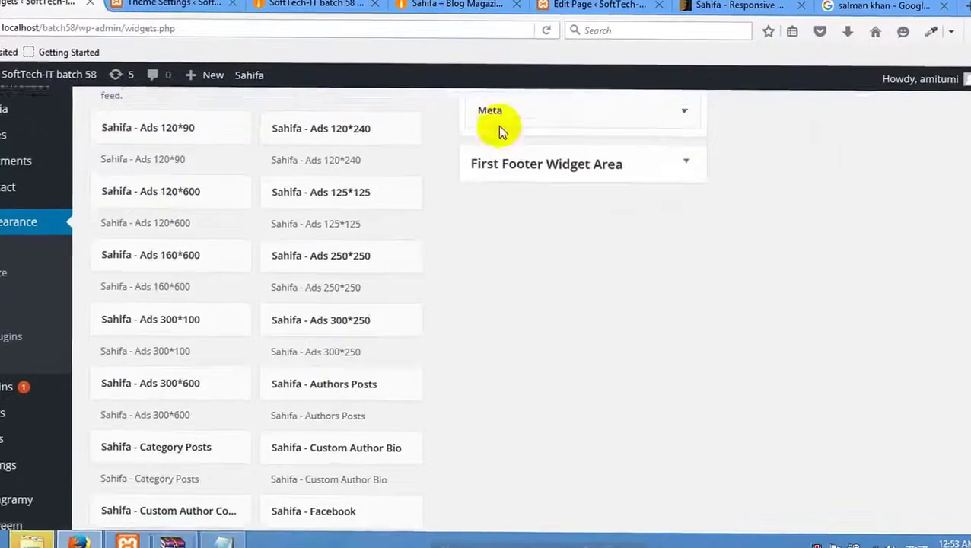
left_click(493, 225)
scroll(494, 230, "up", 3)
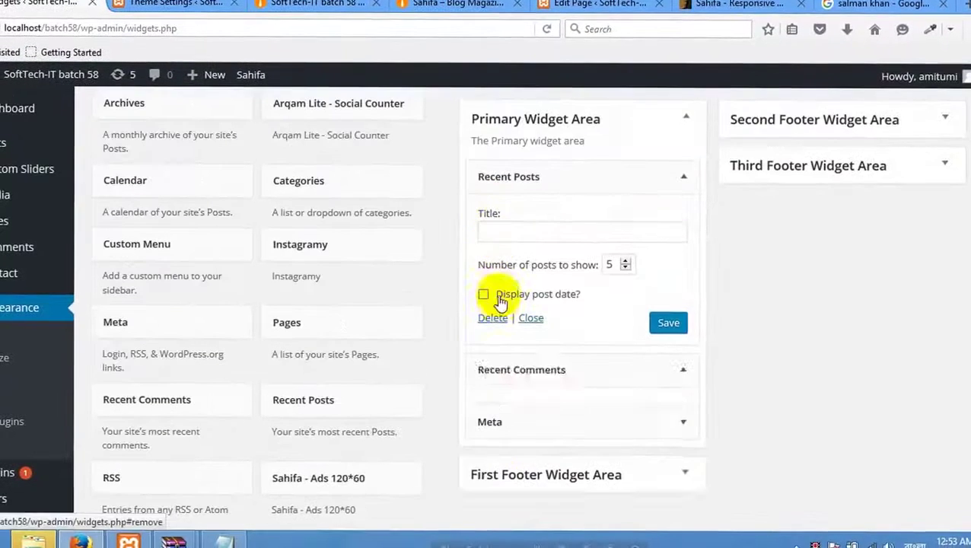
left_click(494, 318)
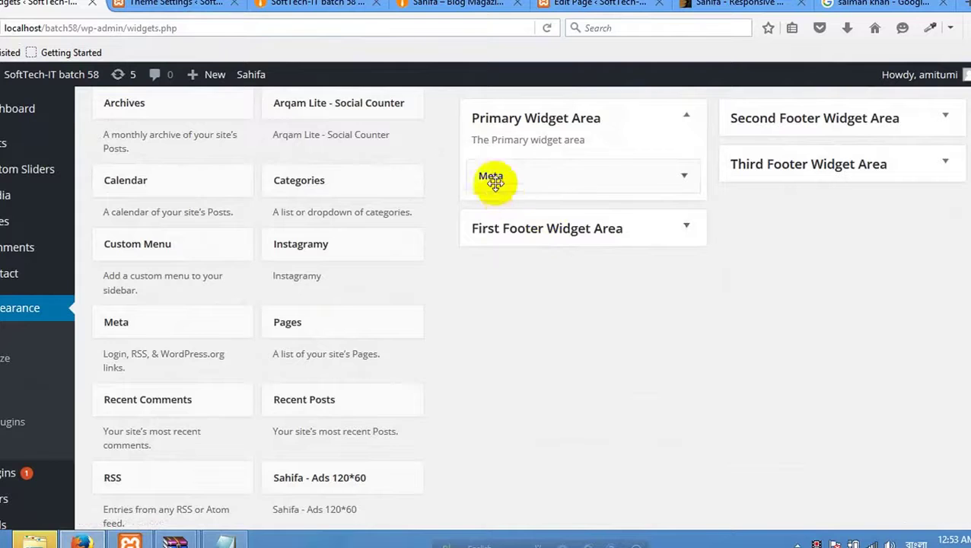
left_click(594, 187)
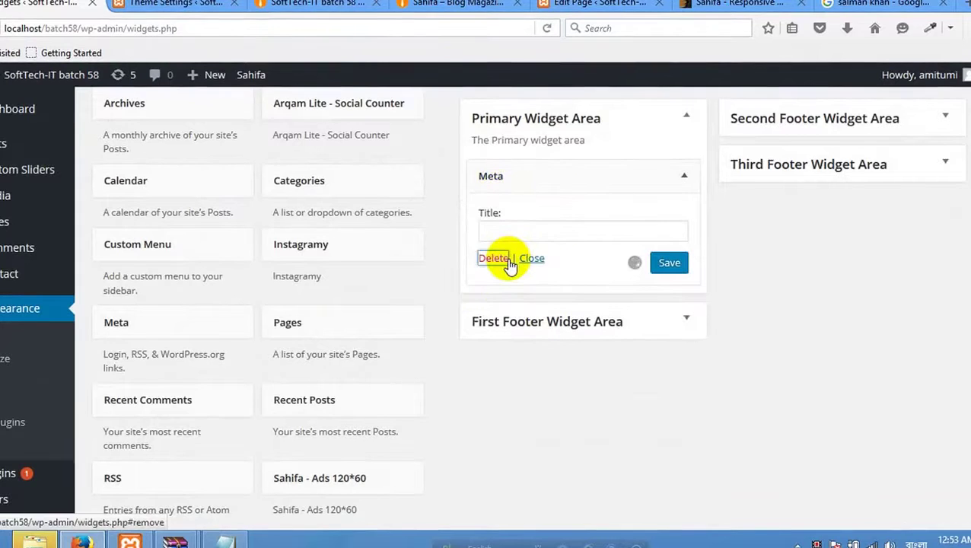
left_click(494, 258)
left_click(179, 3)
Reload the front end to confirm the sidebar widgets are gone, then return to Widgets.
right_click(258, 218)
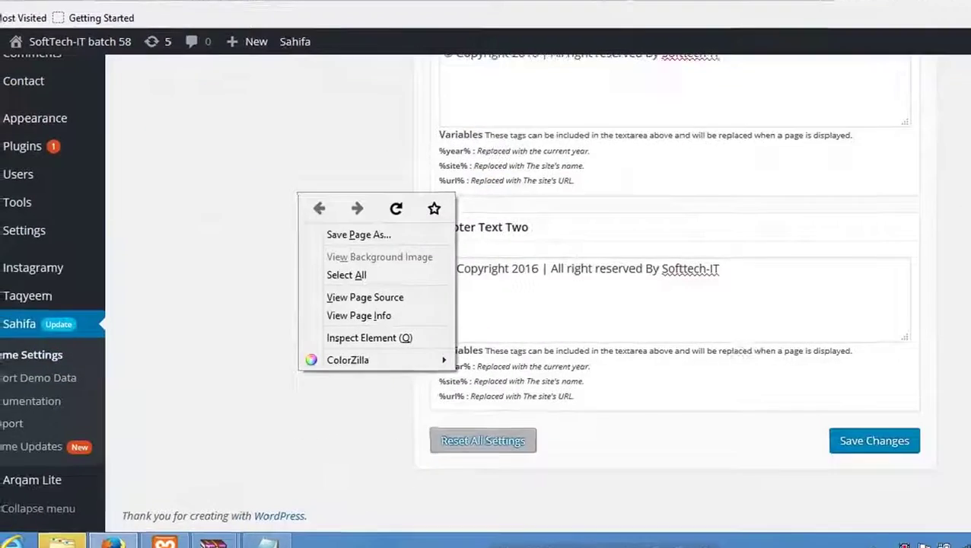
key("ctrl+Tab")
scroll(487, 327, "down", 10)
right_click(348, 297)
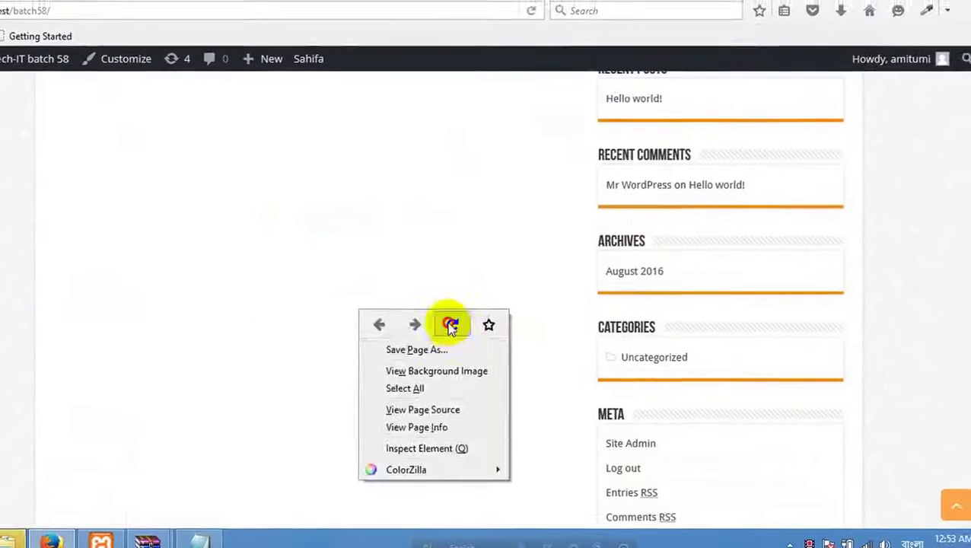
left_click(450, 326)
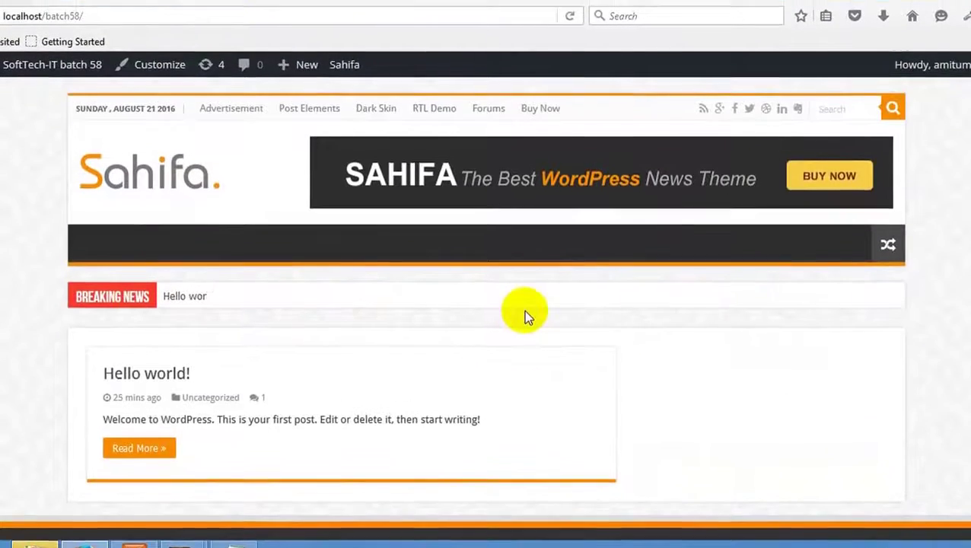
scroll(194, 465, "down", 2)
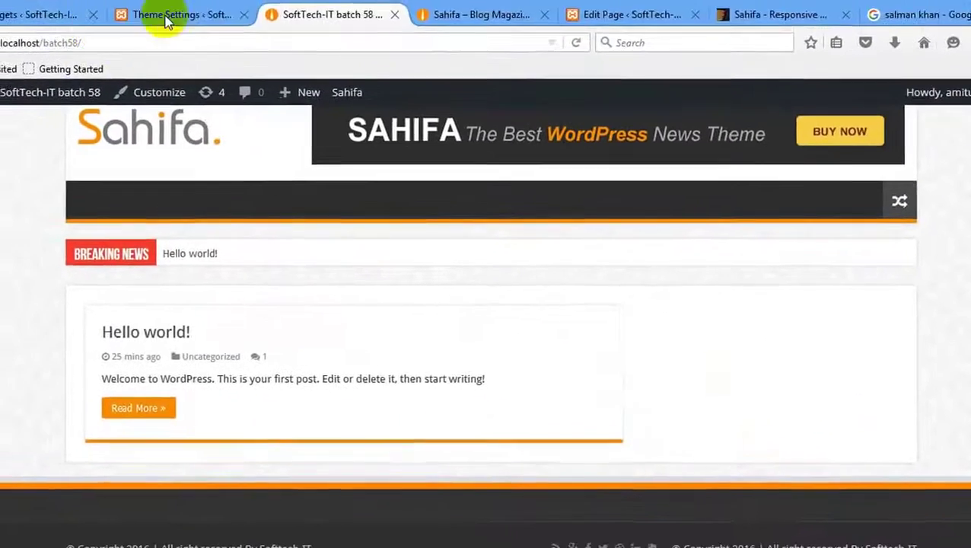
left_click(167, 22)
left_click(38, 14)
scroll(579, 242, "down", 3)
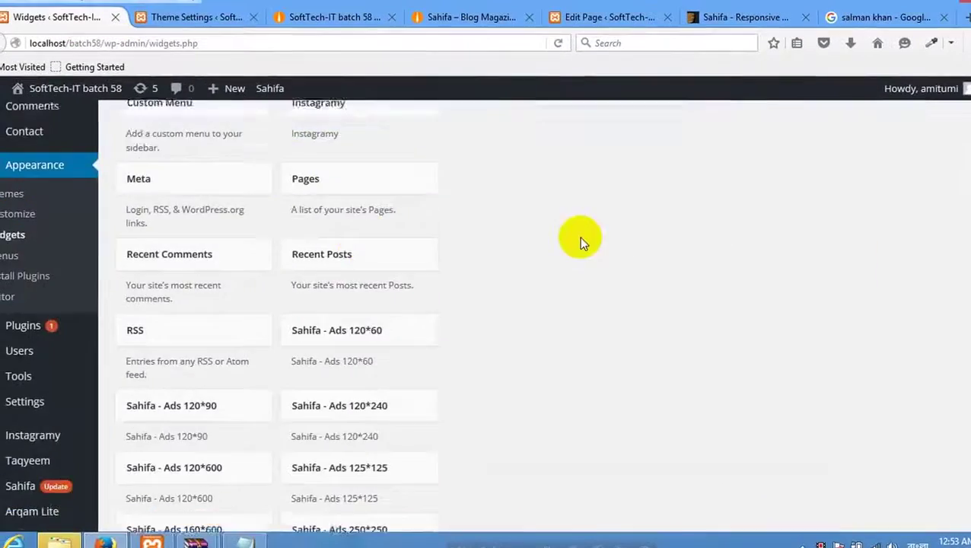
scroll(579, 242, "up", 5)
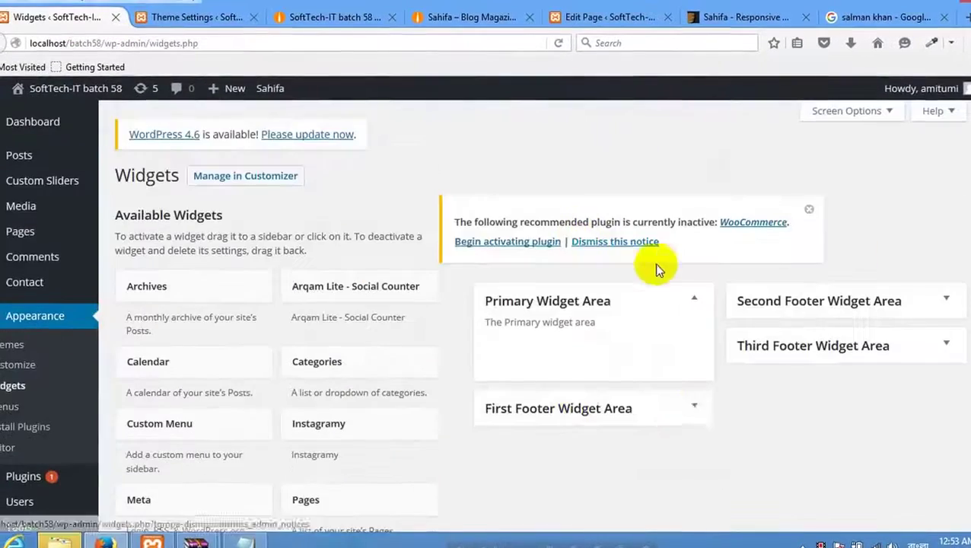
Expand the First, Second and Third Footer Widget Areas, then view the Sahifa demo footer.
left_click(670, 408)
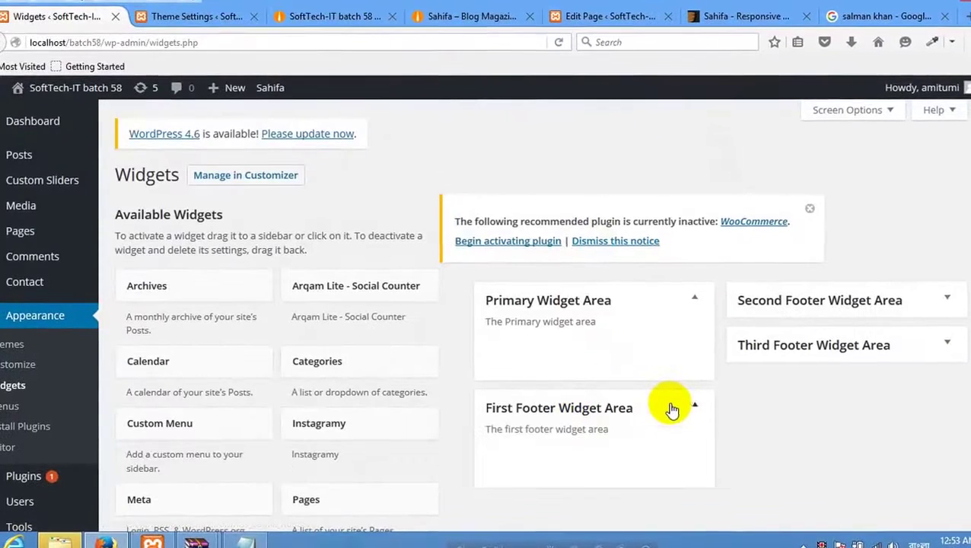
left_click(921, 299)
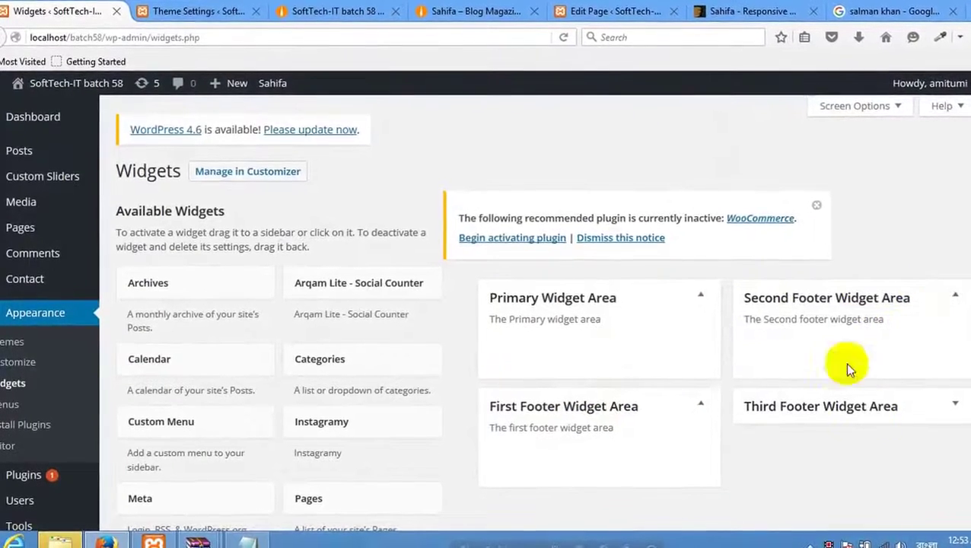
left_click(851, 409)
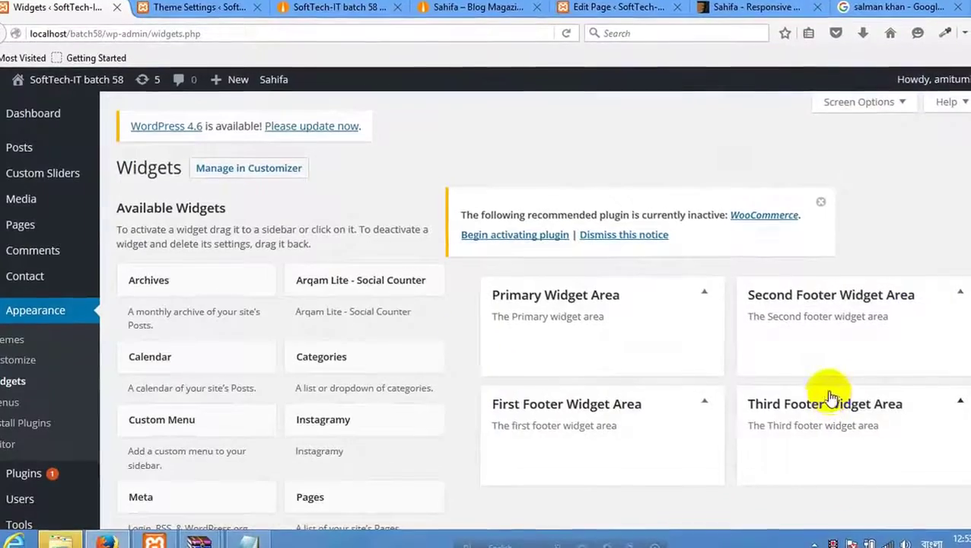
scroll(446, 330, "down", 10)
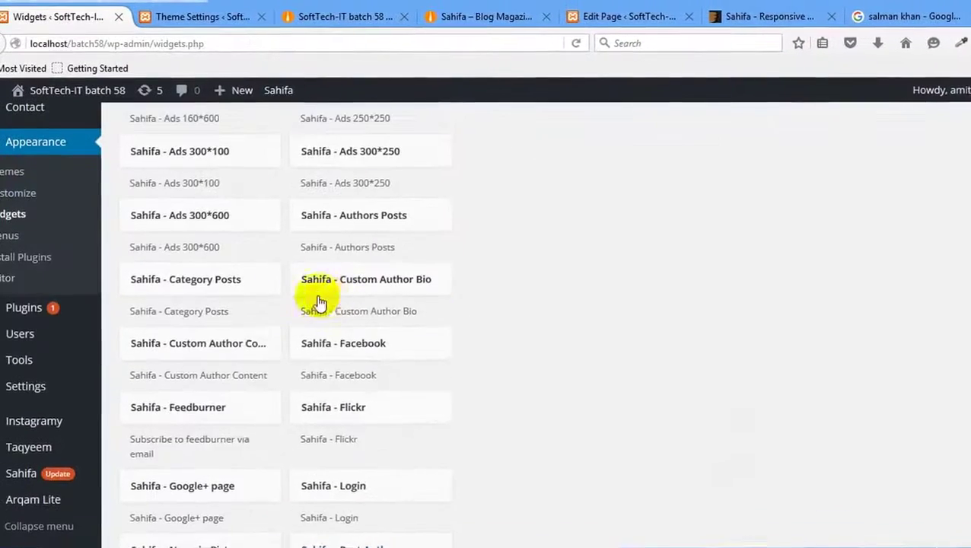
scroll(320, 302, "down", 6)
scroll(336, 304, "up", 12)
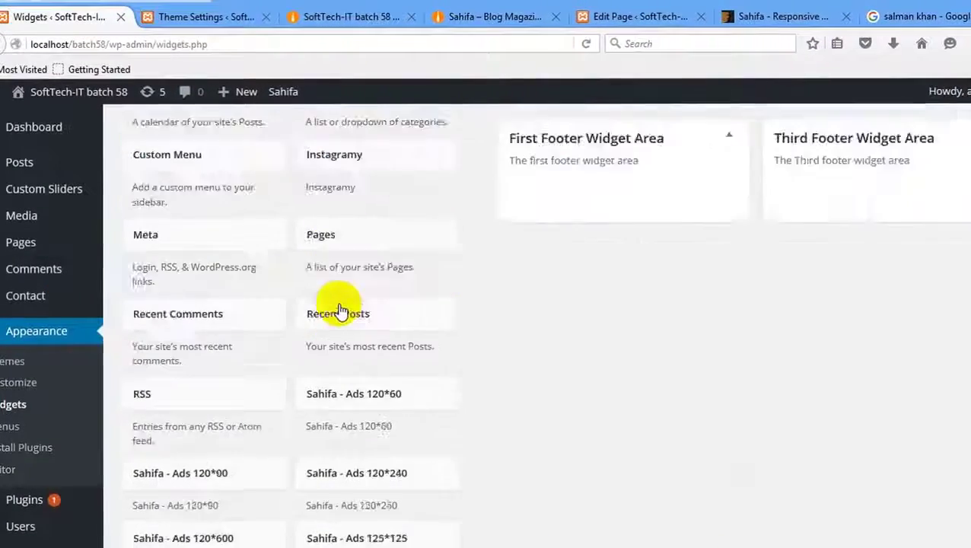
scroll(340, 311, "up", 5)
left_click(186, 16)
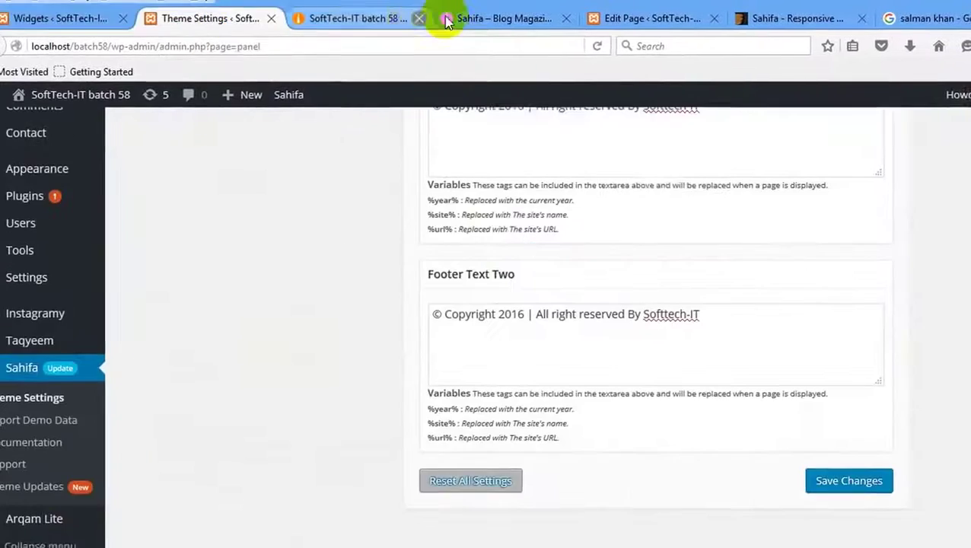
left_click(447, 22)
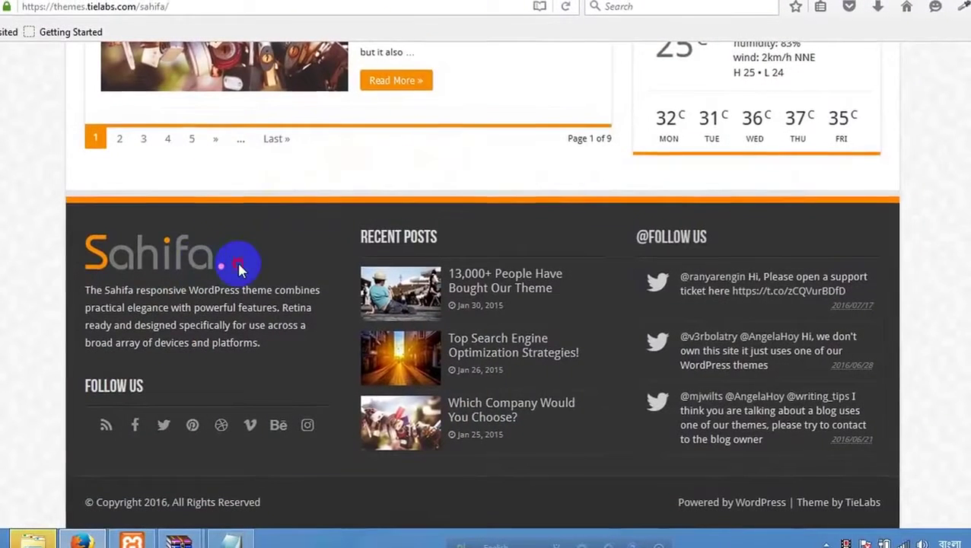
Select and copy the demo footer's Sahifa description paragraph.
left_click_drag(238, 268, 127, 254)
left_click_drag(214, 292, 220, 309)
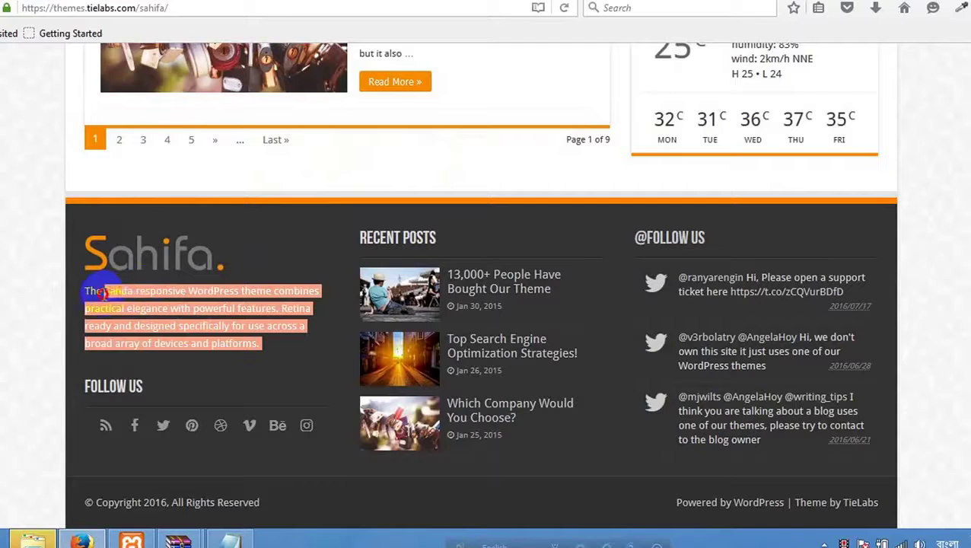
left_click_drag(105, 293, 85, 291)
right_click(170, 306)
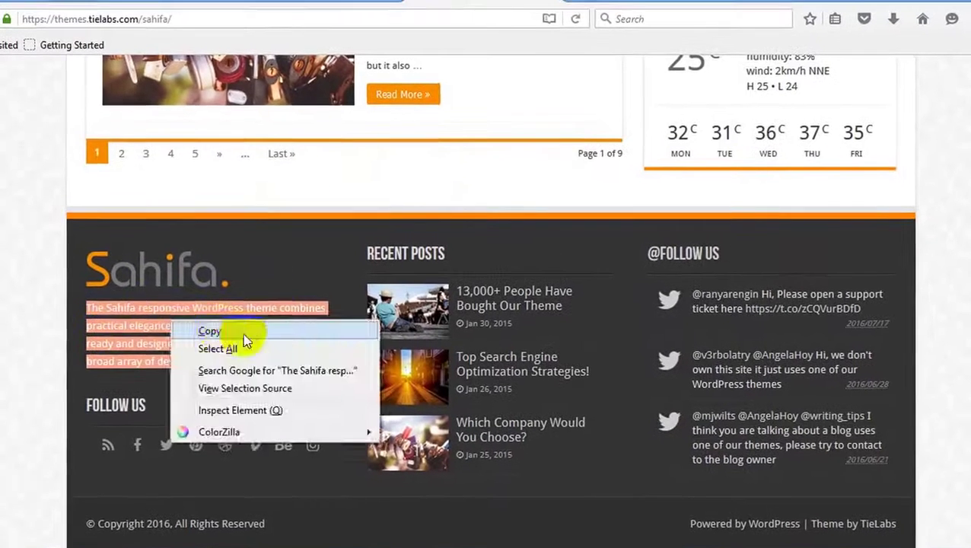
left_click(243, 333)
Go back through the browser tabs to the WordPress Widgets page.
left_click(184, 9)
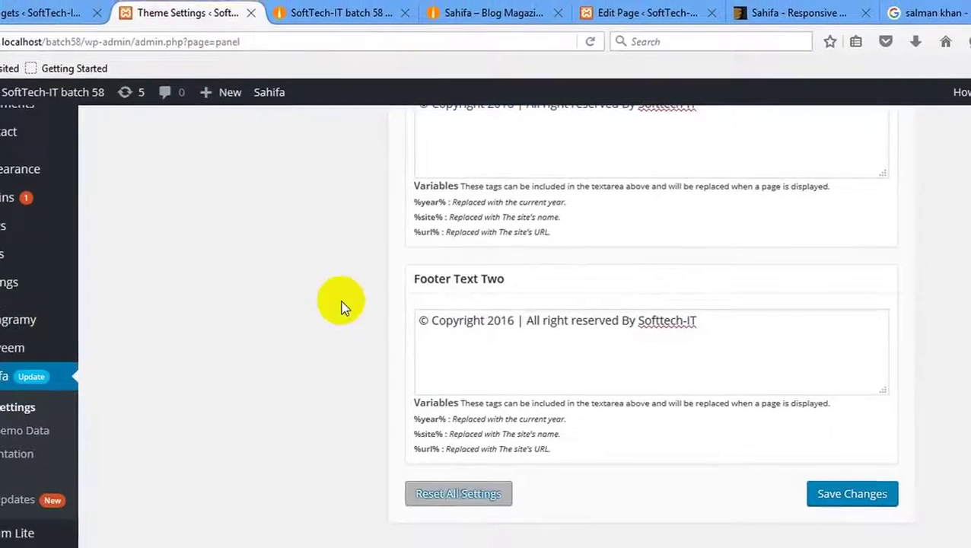
left_click(343, 12)
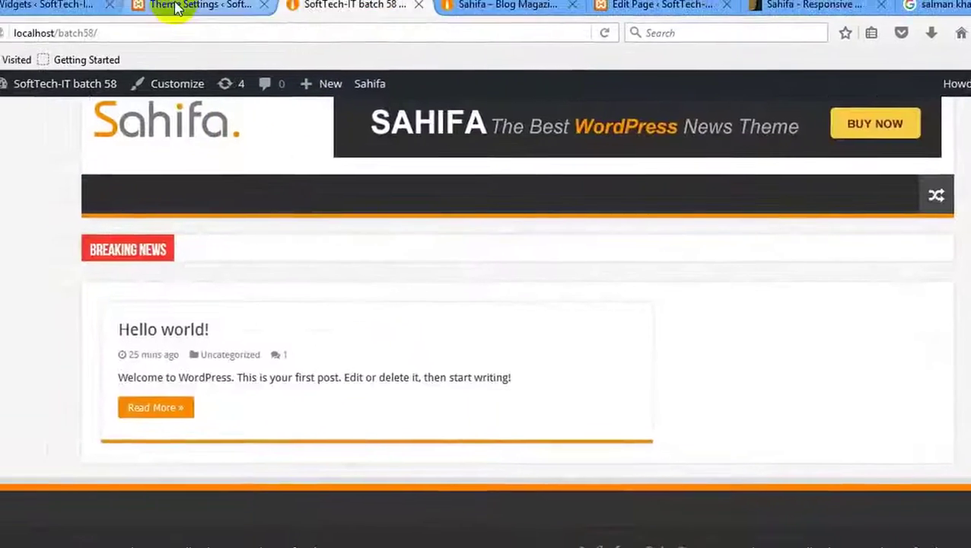
left_click(175, 7)
left_click(46, 4)
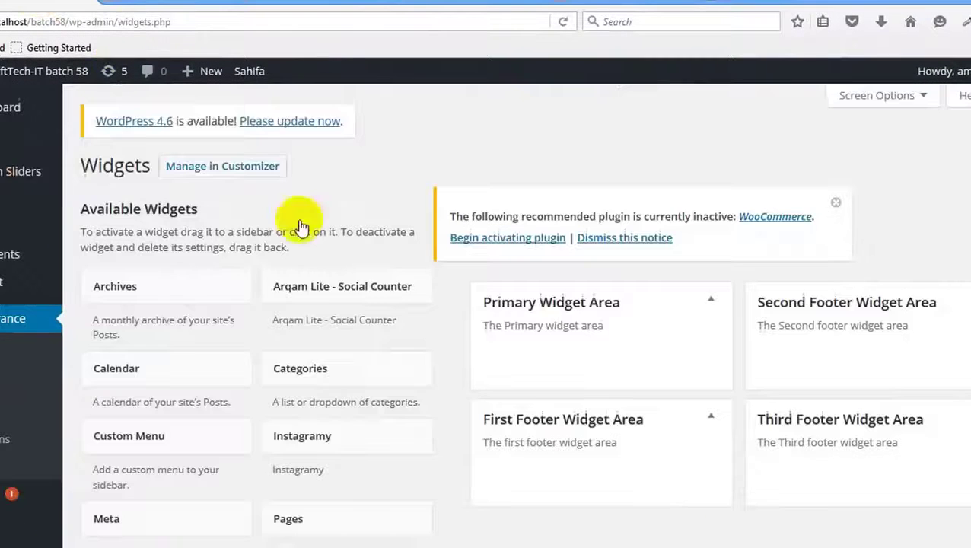
scroll(178, 294, "down", 2)
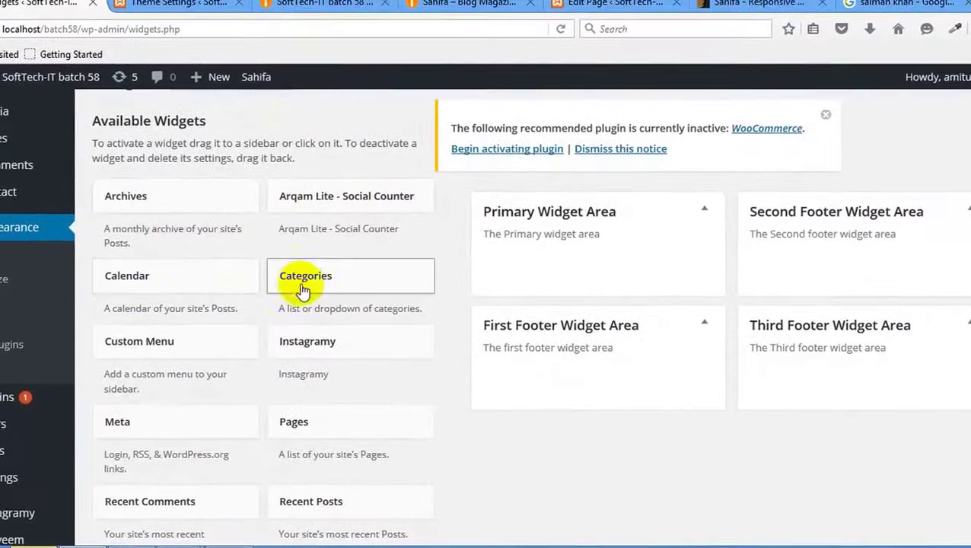
scroll(148, 334, "down", 2)
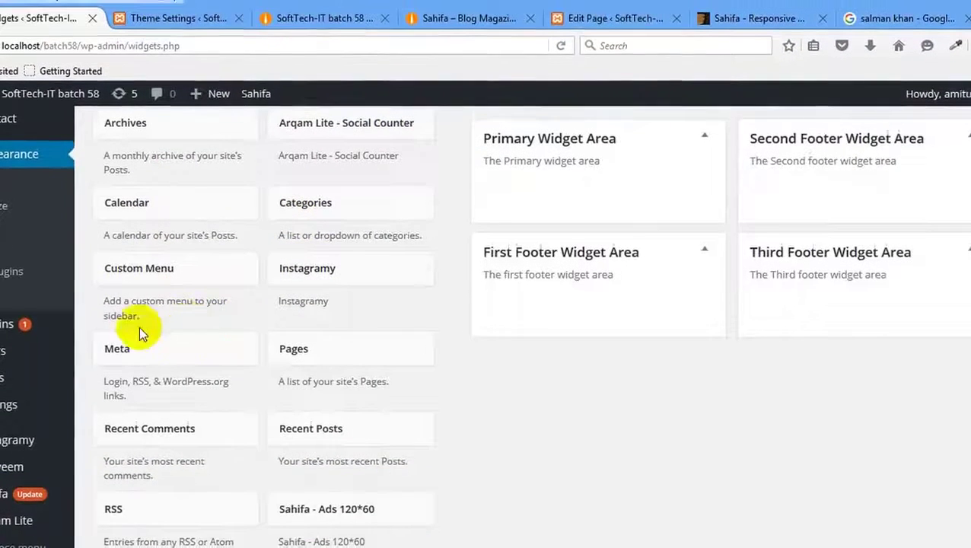
scroll(350, 341, "down", 3)
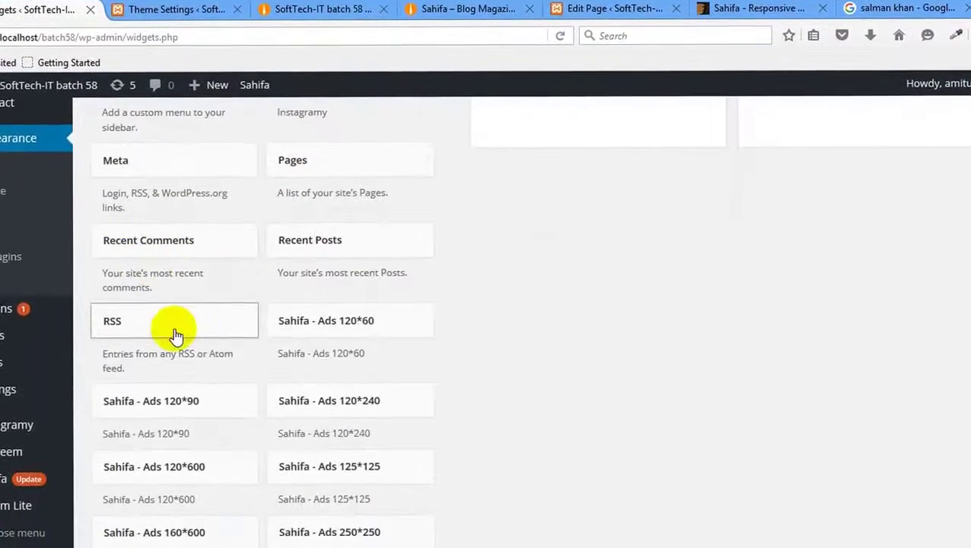
scroll(351, 325, "down", 2)
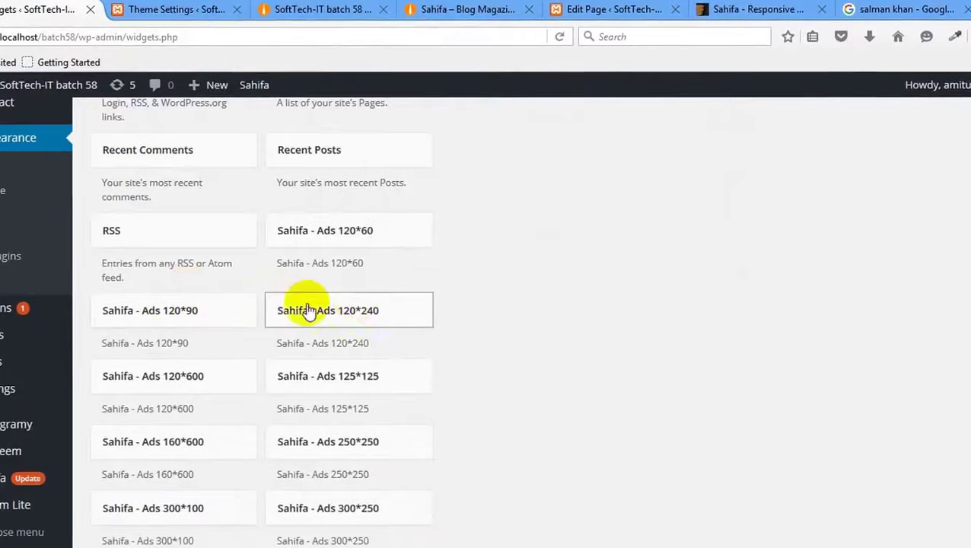
scroll(161, 331, "down", 5)
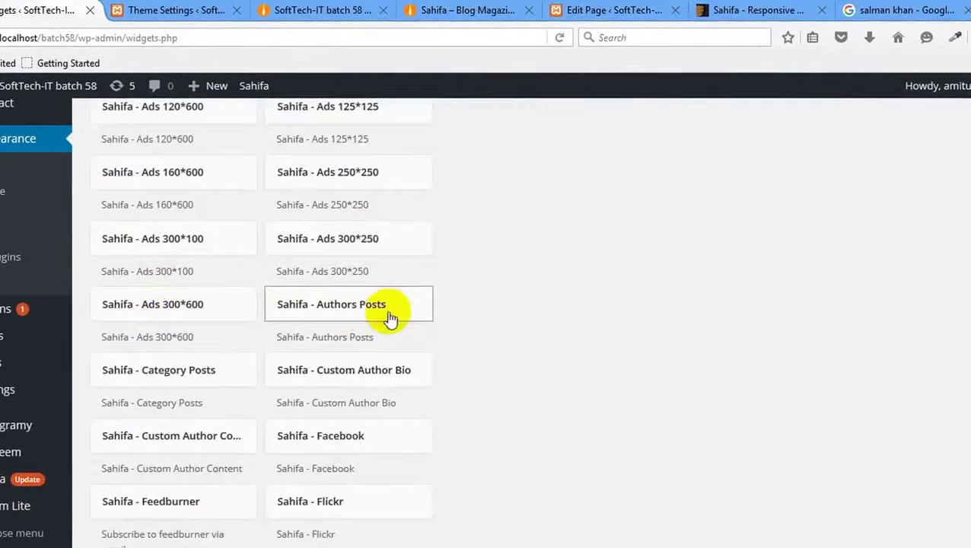
scroll(198, 328, "down", 2)
scroll(381, 312, "down", 5)
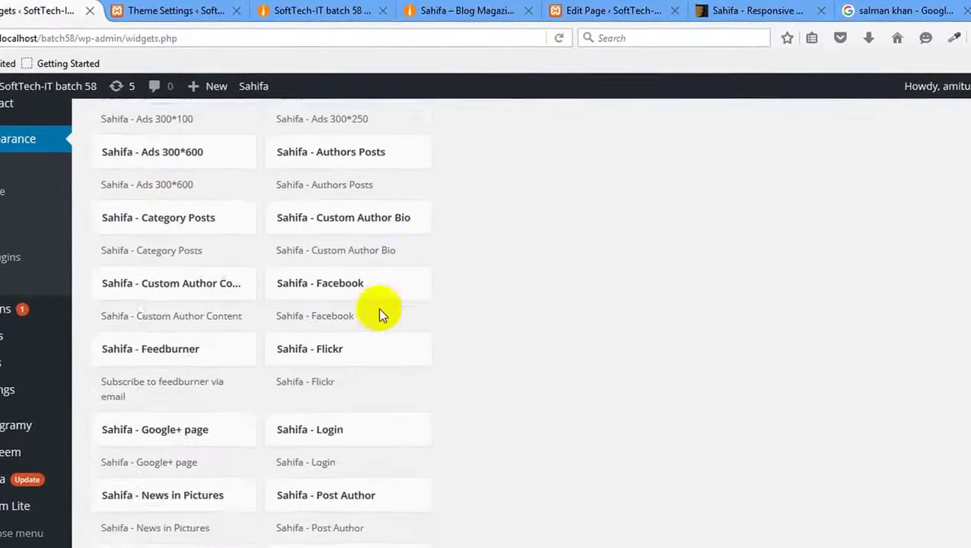
scroll(169, 243, "down", 2)
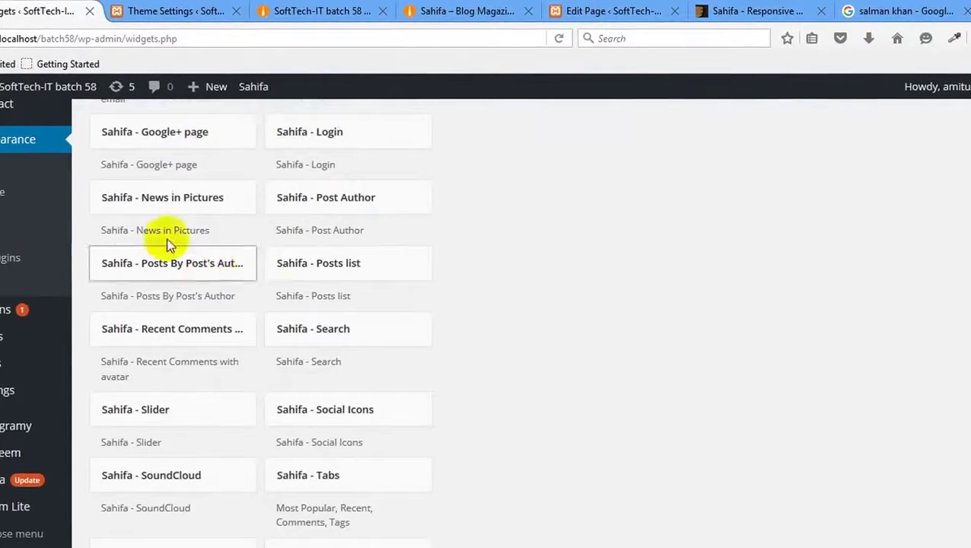
scroll(206, 277, "down", 4)
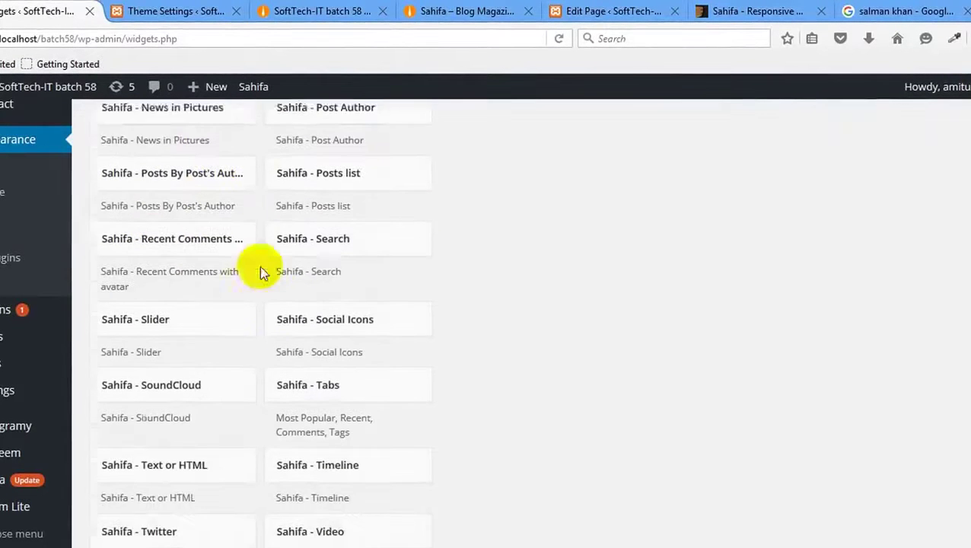
scroll(402, 274, "down", 3)
scroll(401, 276, "down", 3)
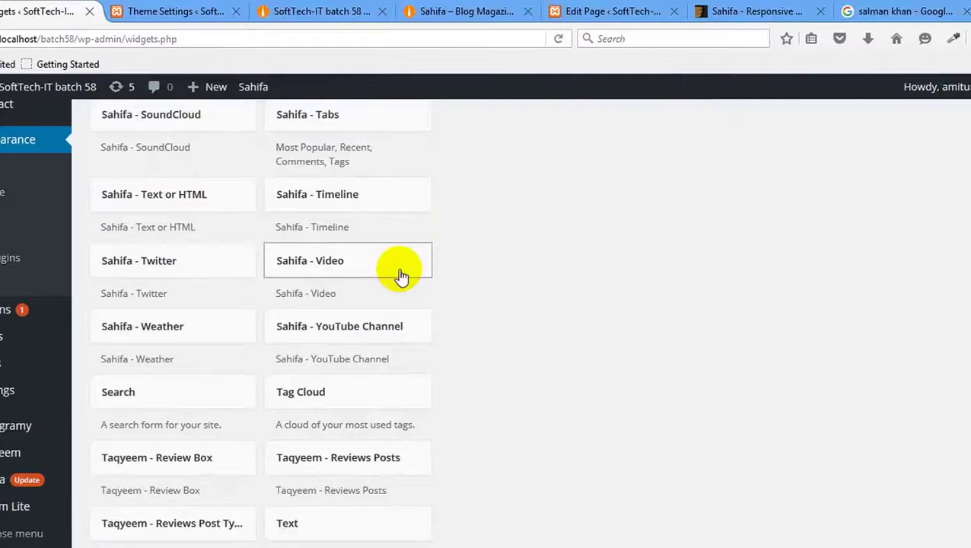
scroll(399, 274, "up", 2)
scroll(402, 276, "up", 8)
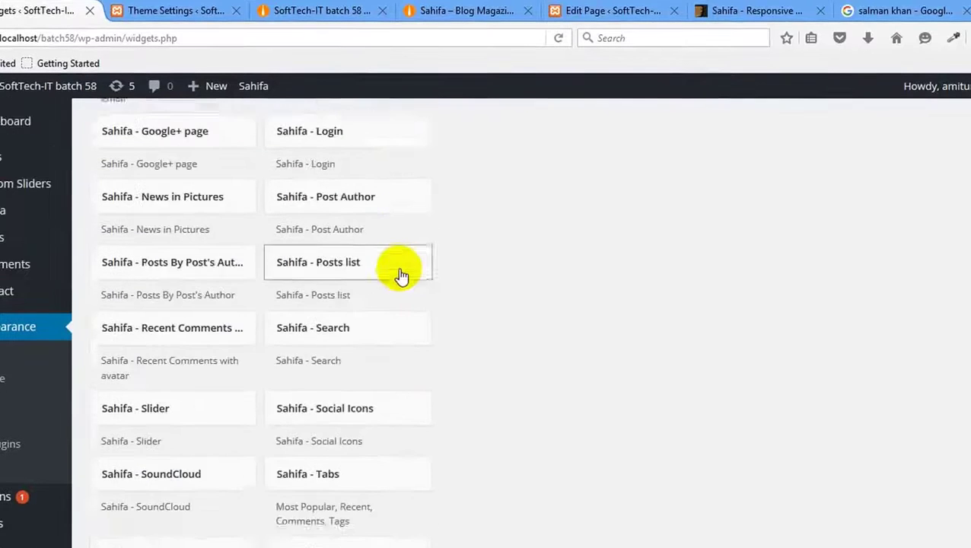
scroll(401, 271, "up", 5)
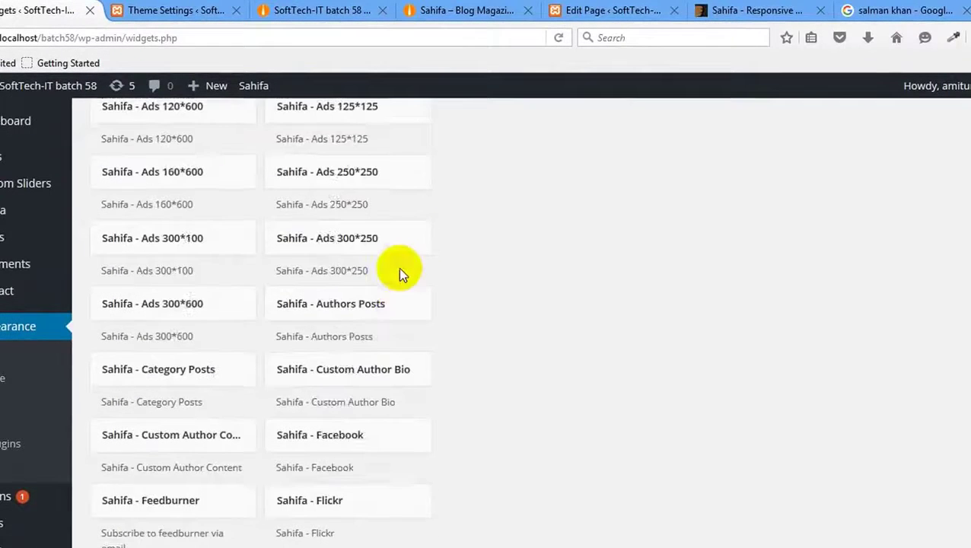
Add Sahifa - Ads 250*250 to the First Footer Widget Area and review its Advertisement title and image fields.
left_click(350, 179)
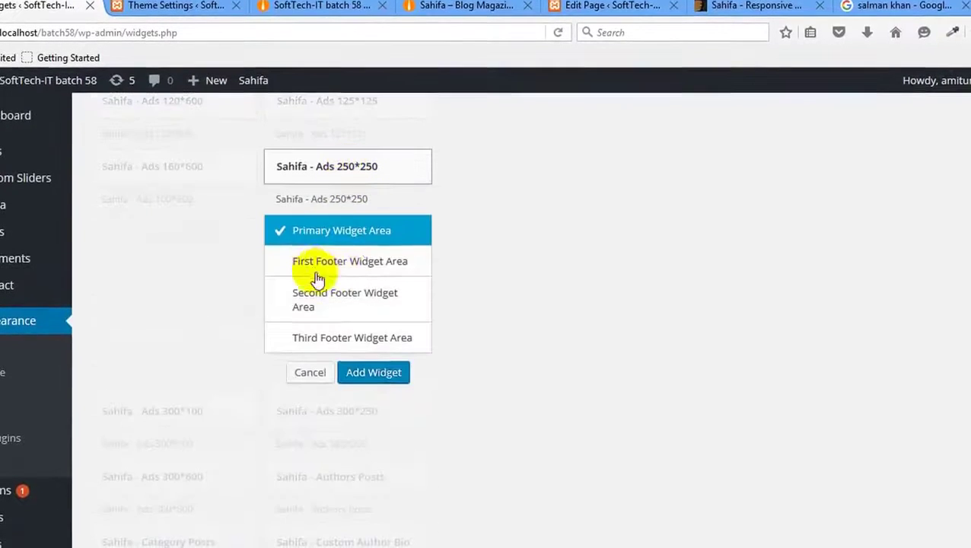
left_click(358, 265)
left_click(372, 366)
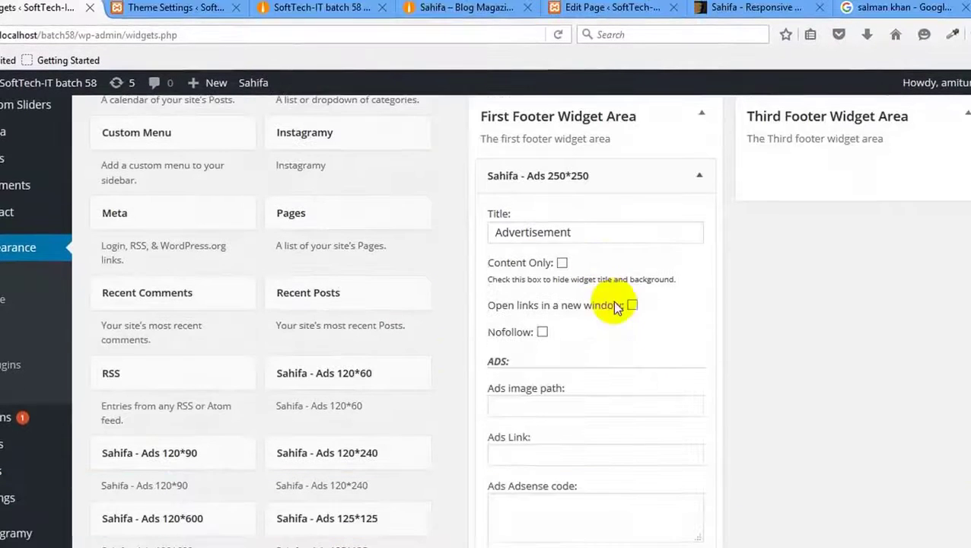
left_click(583, 232)
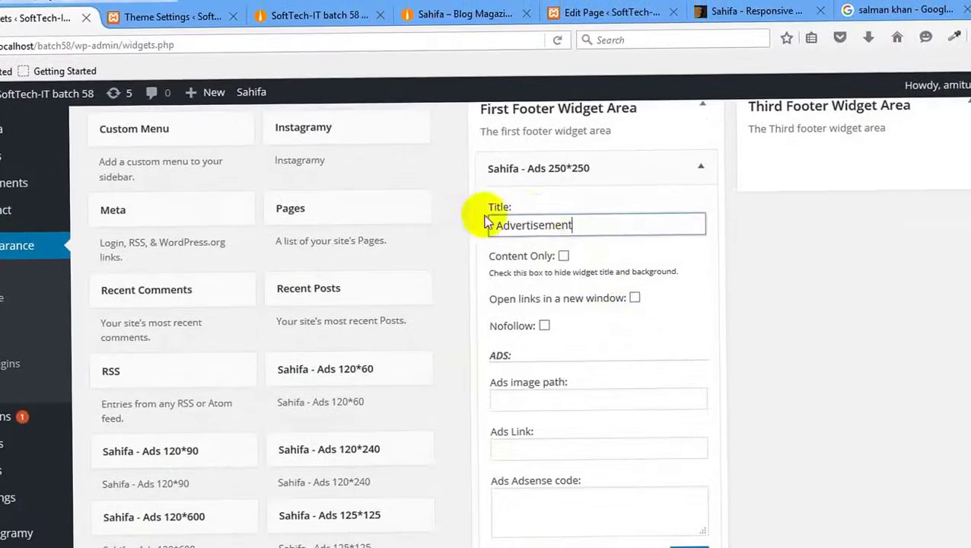
double_click(586, 222)
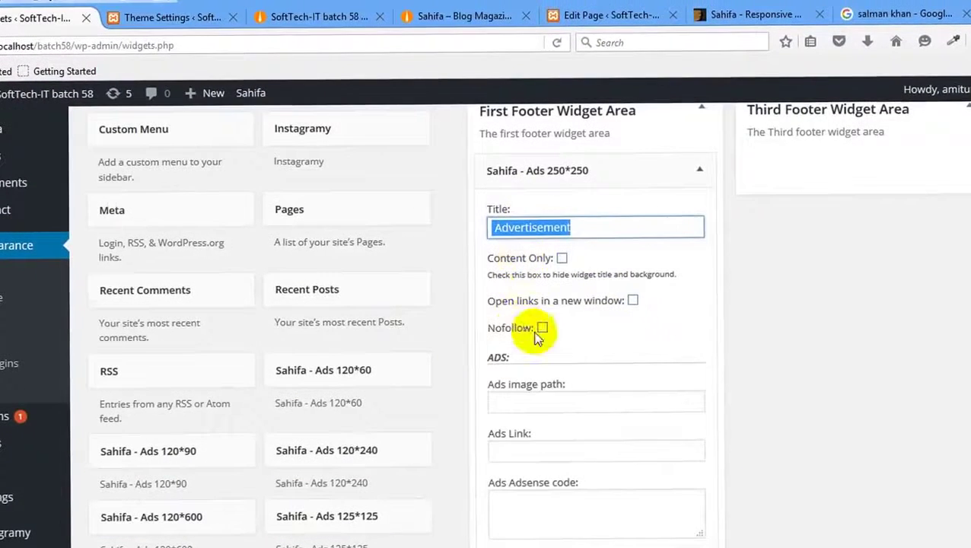
scroll(534, 373, "down", 3)
left_click(552, 223)
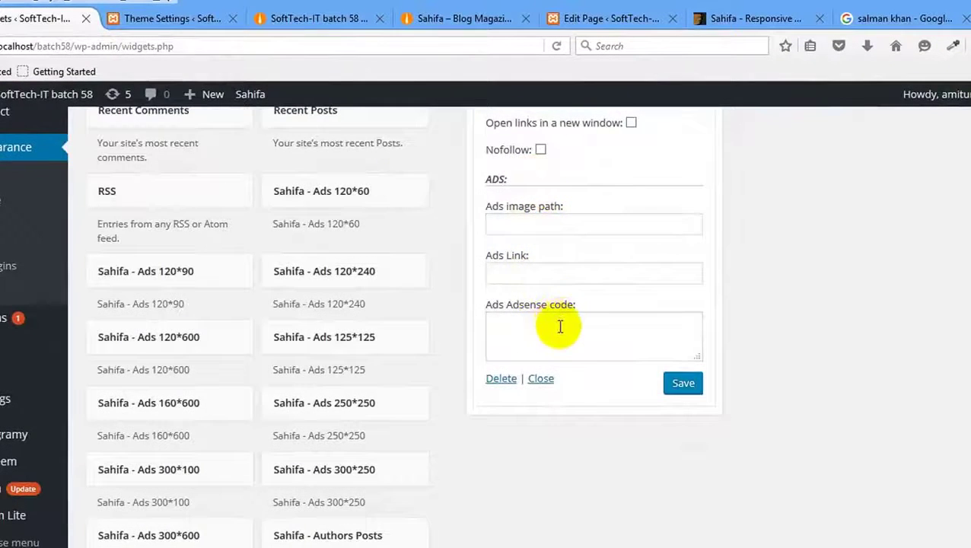
scroll(585, 318, "up", 3)
scroll(586, 318, "down", 3)
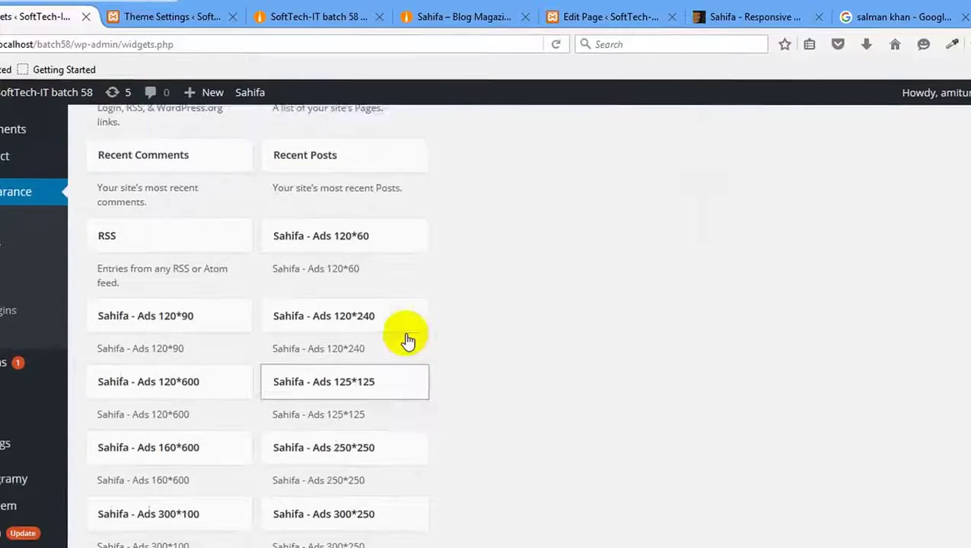
scroll(407, 340, "up", 3)
scroll(386, 318, "down", 8)
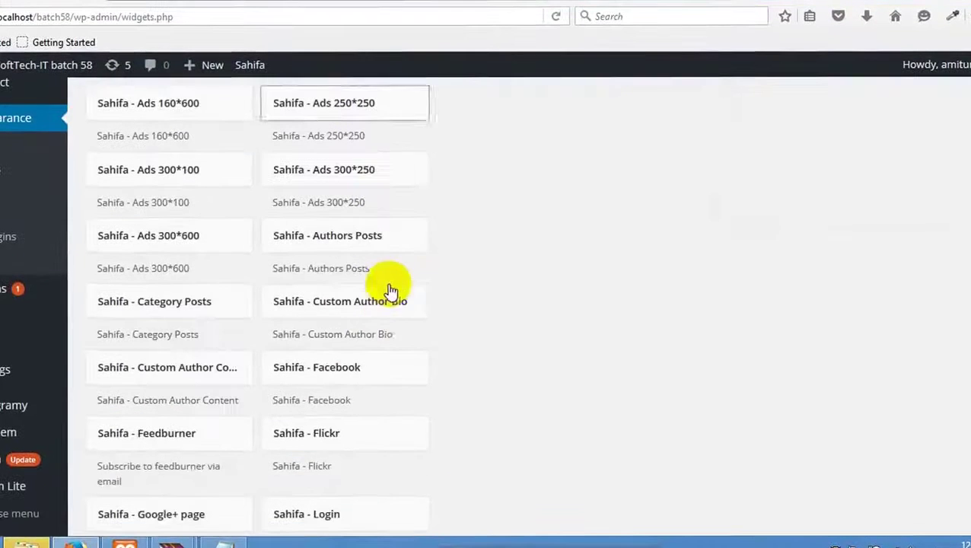
Add Sahifa - Authors Posts to the First Footer Widget Area, then delete it.
left_click(372, 245)
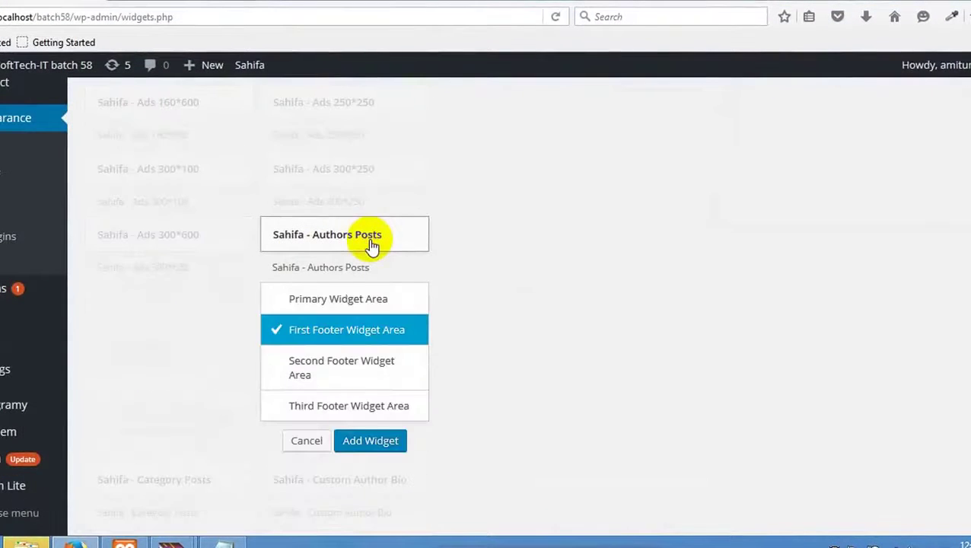
left_click(389, 437)
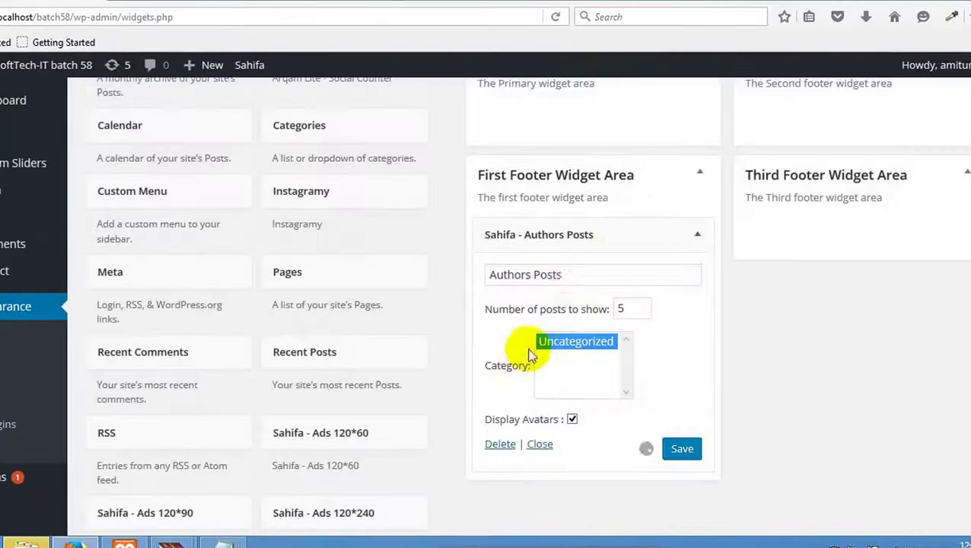
left_click(499, 454)
scroll(445, 423, "down", 5)
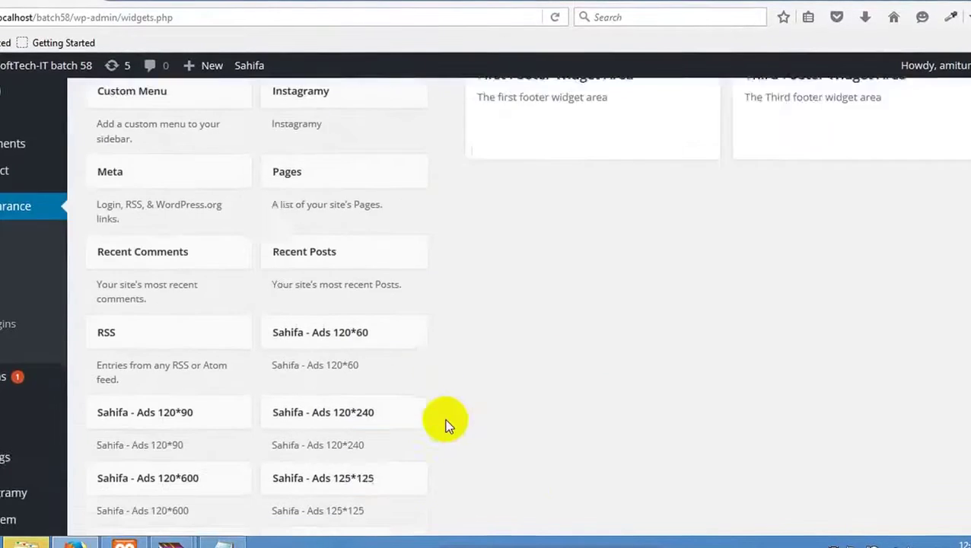
scroll(442, 353, "down", 2)
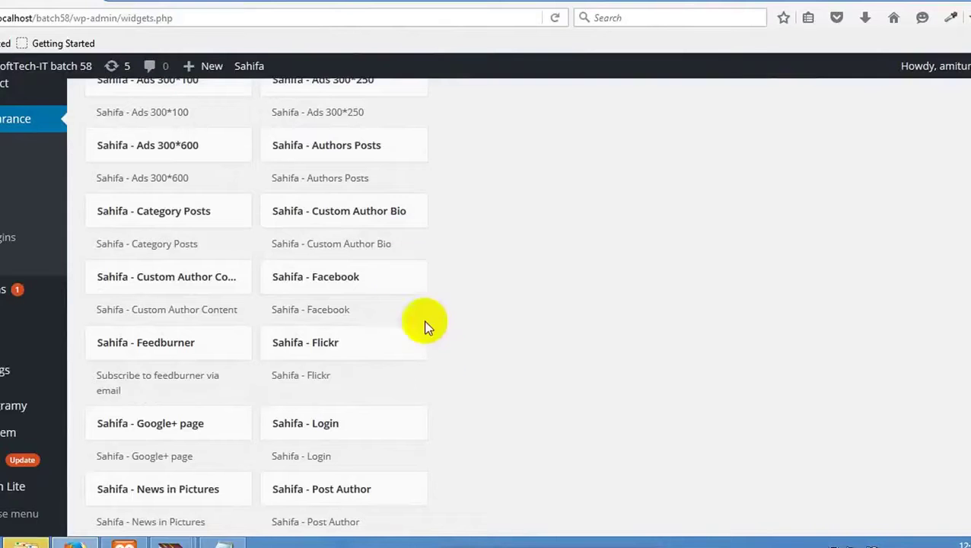
Add Sahifa - Custom Author Bio to the First Footer area, keeping the 'About Author' title.
left_click(370, 213)
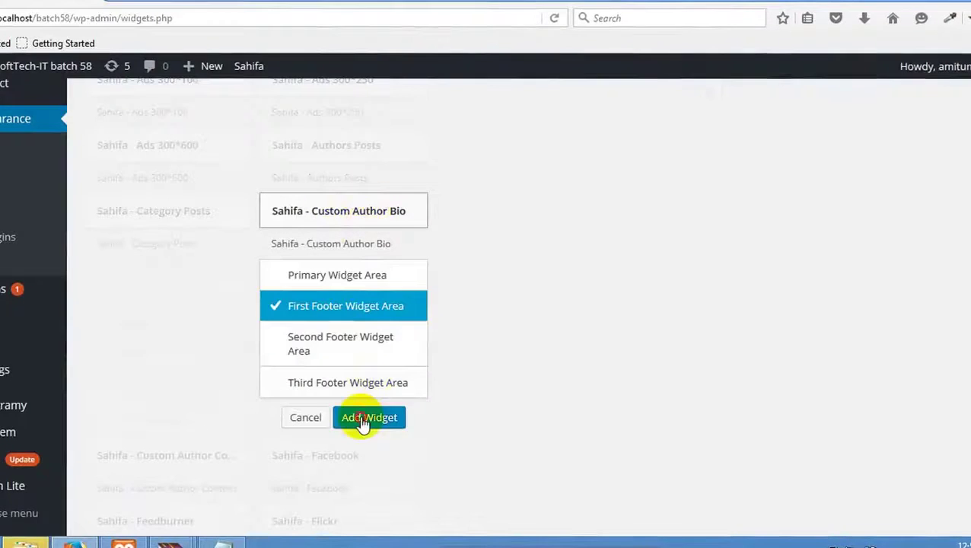
left_click(364, 417)
scroll(411, 358, "down", 3)
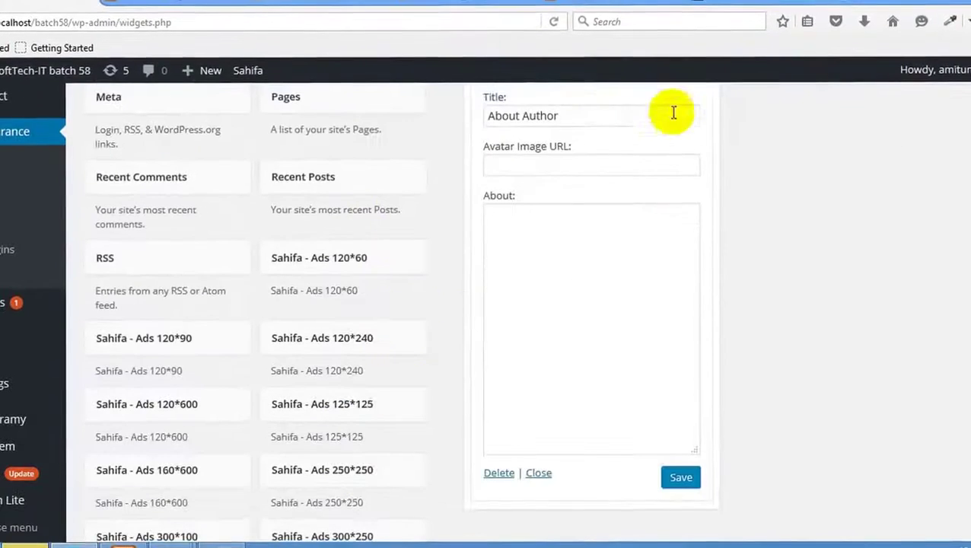
triple_click(592, 114)
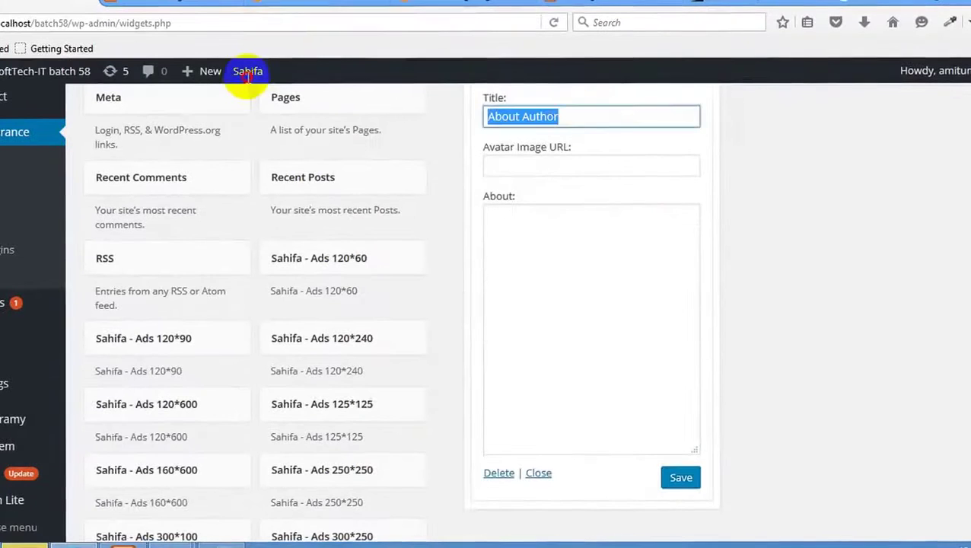
left_click(602, 118)
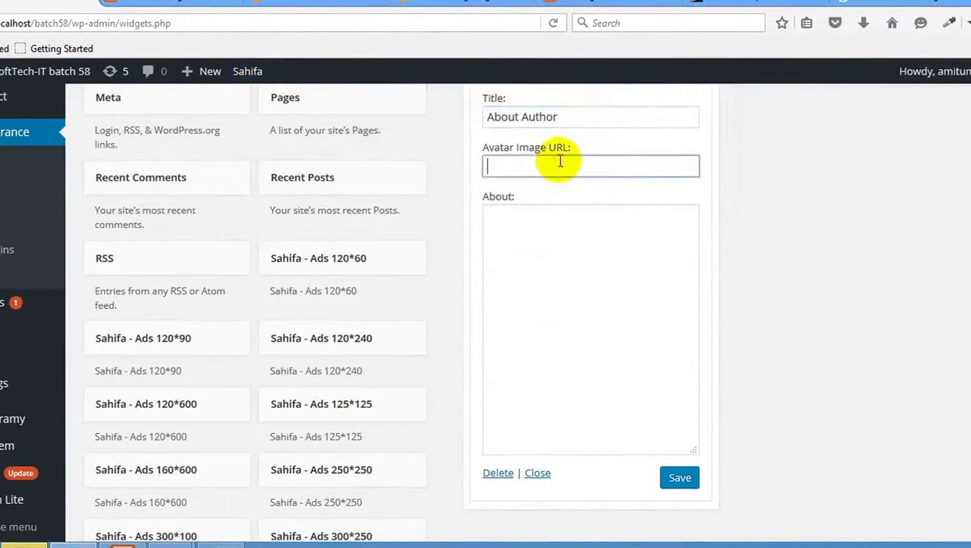
left_click(493, 285)
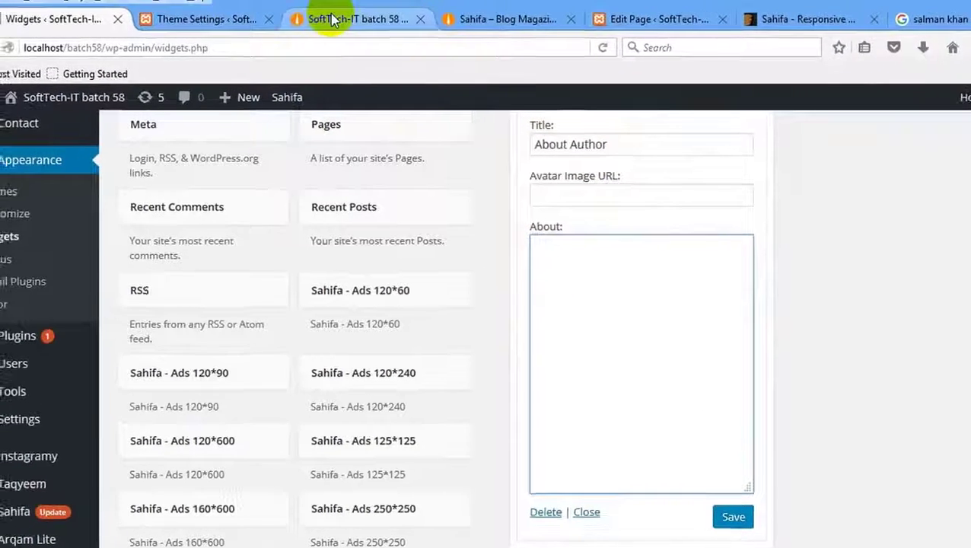
Copy the Sahifa description paragraph from the demo footer again and return to Widgets.
left_click(331, 19)
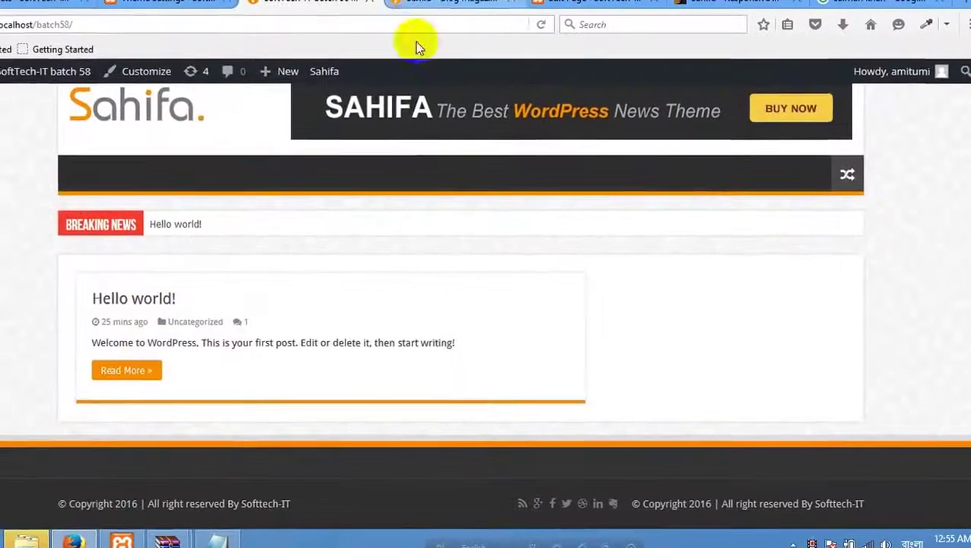
left_click(438, 2)
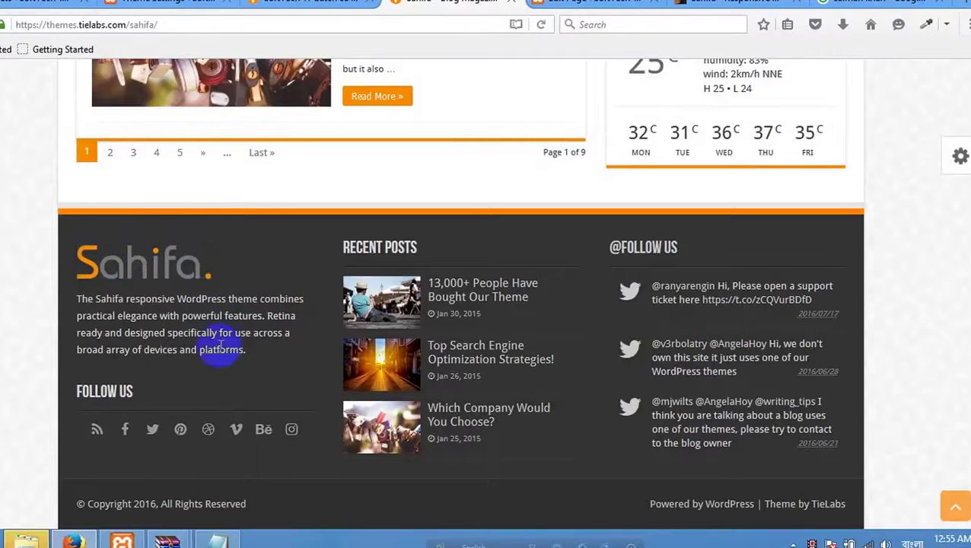
left_click_drag(247, 350, 84, 298)
key("super+c")
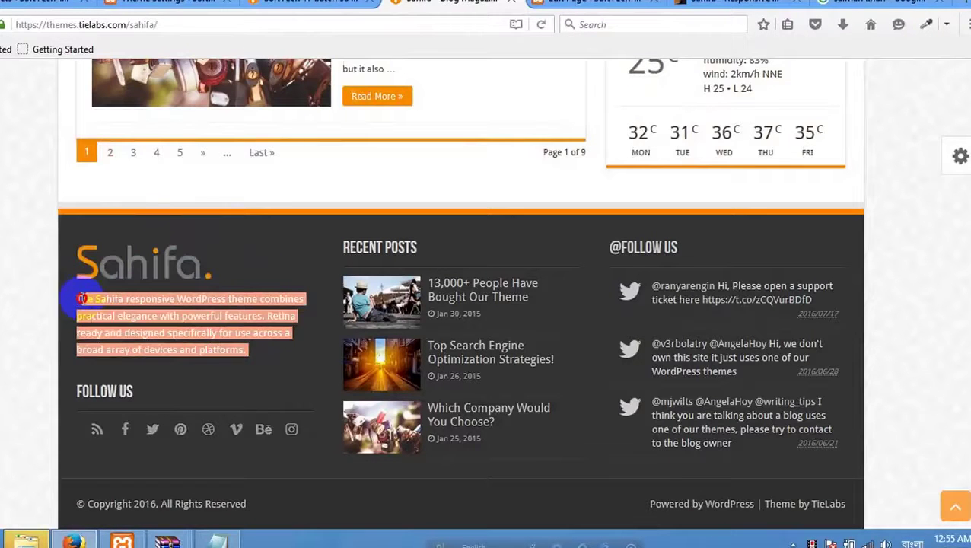
right_click(170, 327)
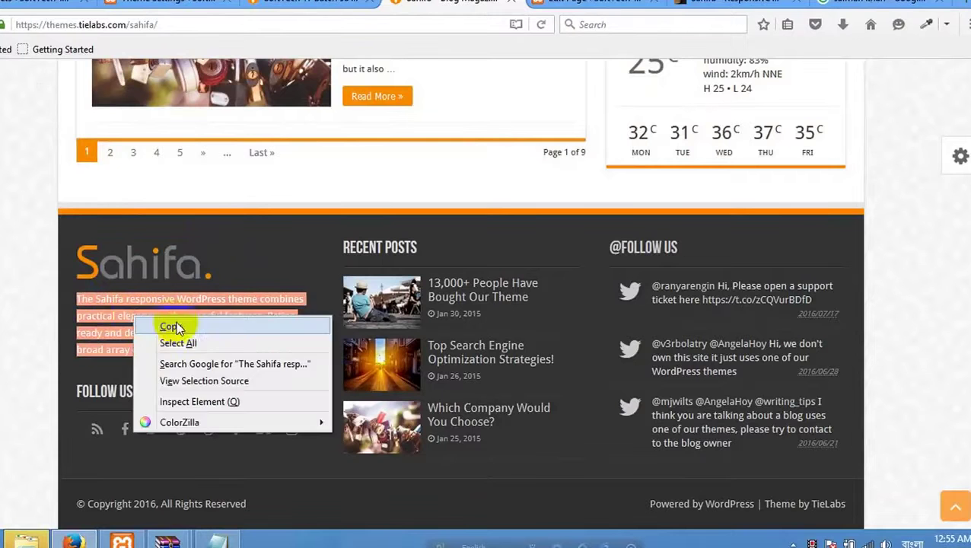
left_click(172, 325)
left_click(161, 6)
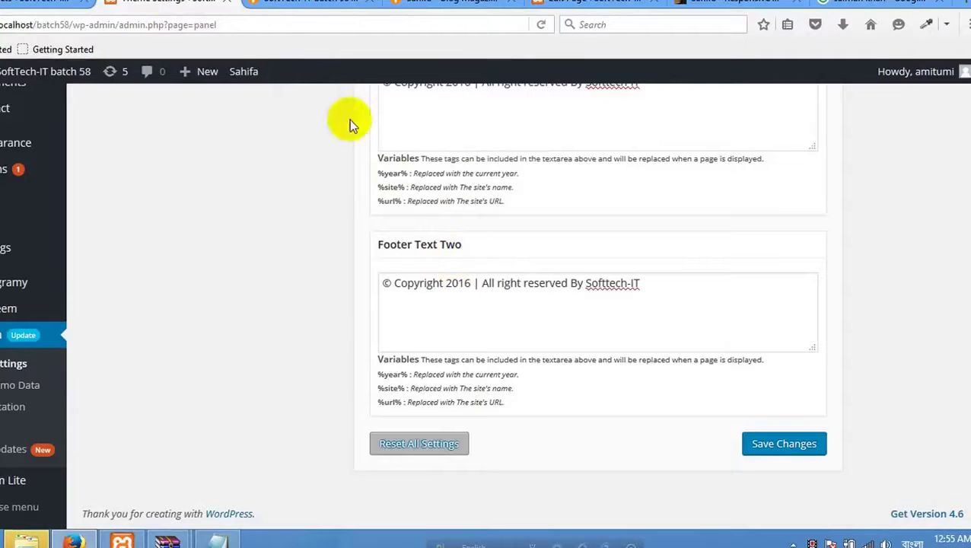
left_click(10, 2)
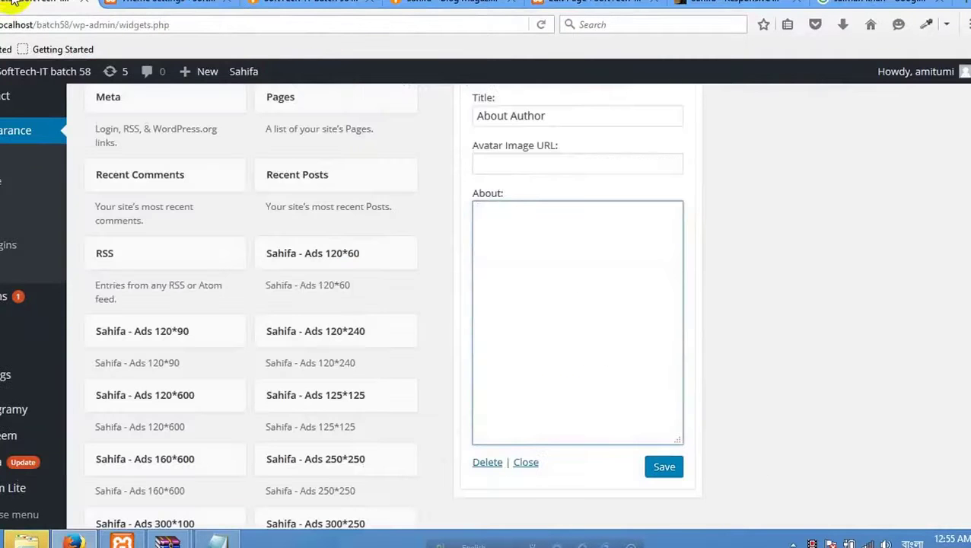
Paste the copied Sahifa description into the About Author widget's About box.
right_click(500, 225)
left_click(536, 291)
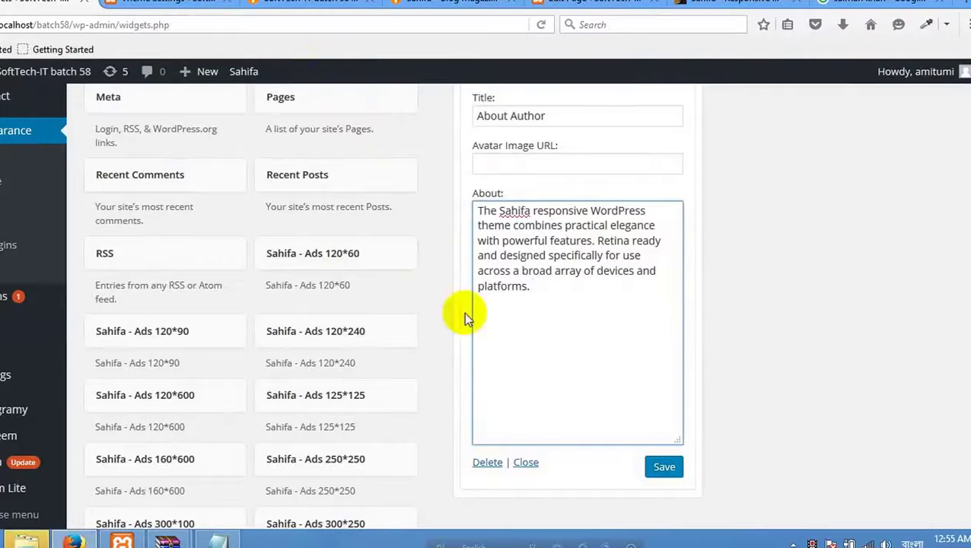
left_click(542, 162)
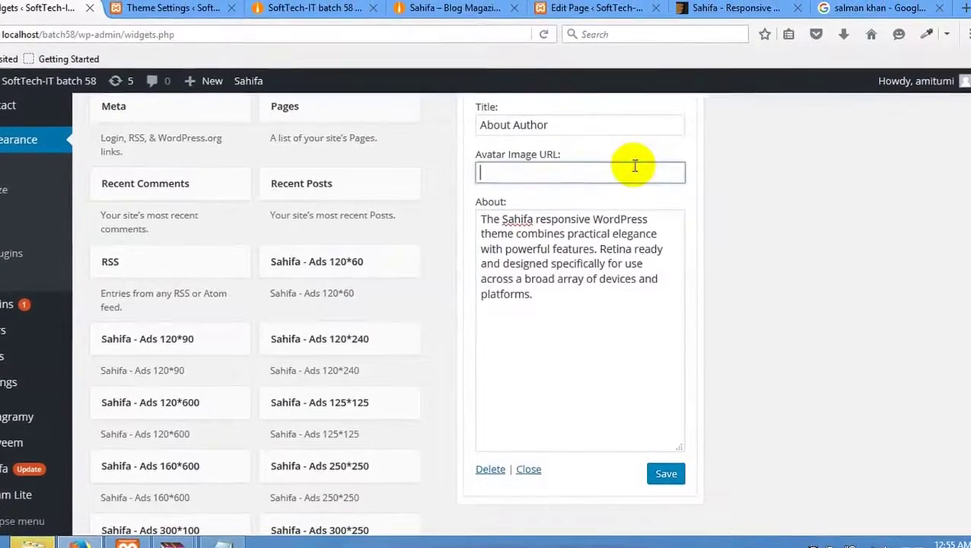
Save the demo footer's Sahifa logo image as logo.png, then return to the widget settings.
left_click(209, 14)
left_click(319, 15)
left_click(456, 15)
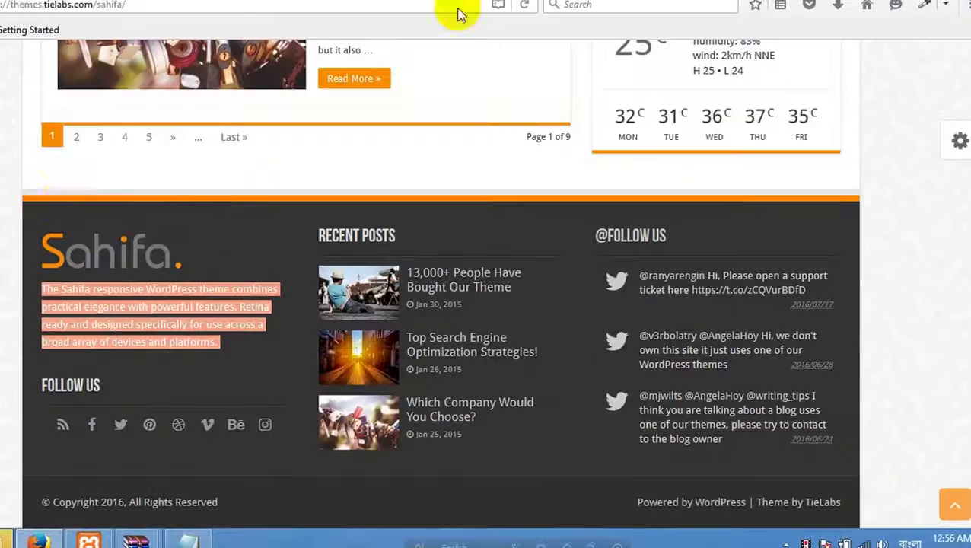
left_click(153, 267)
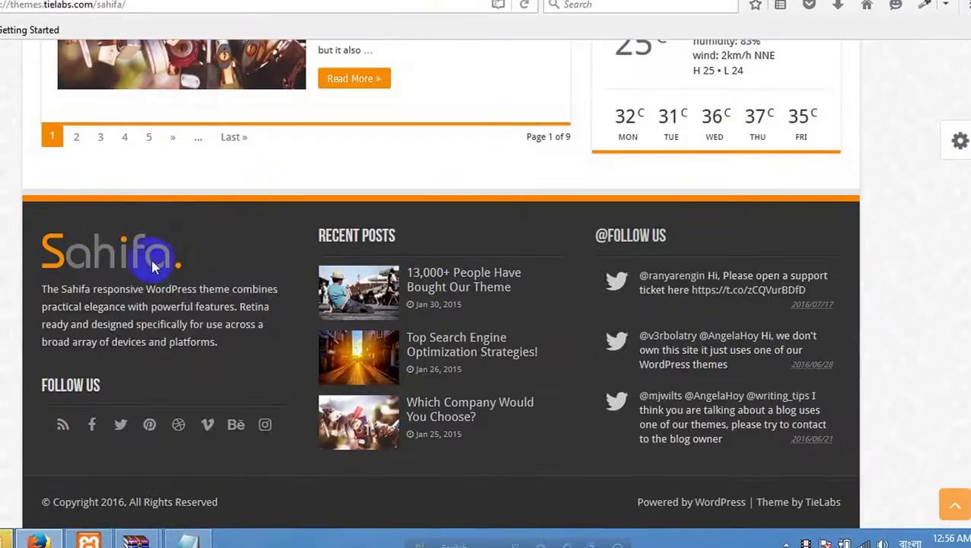
right_click(111, 247)
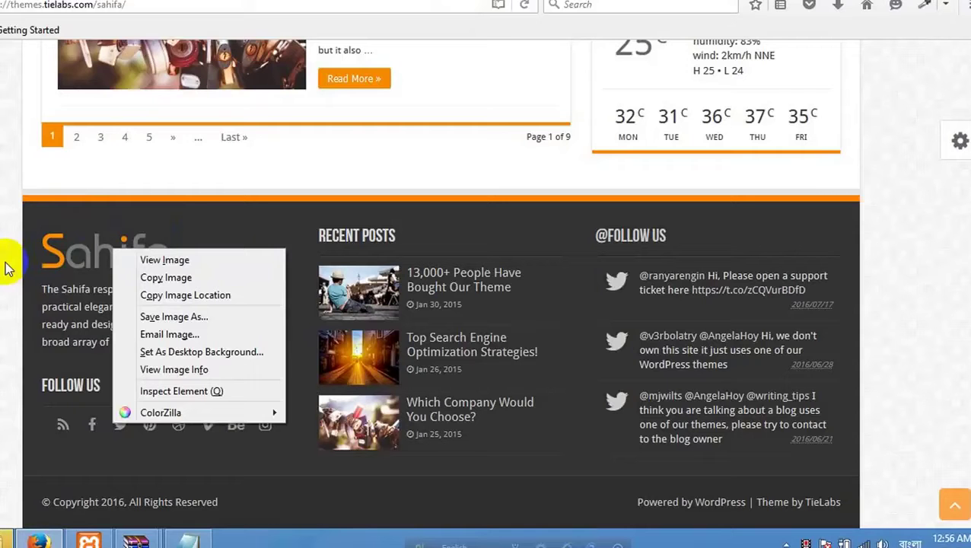
left_click(149, 295)
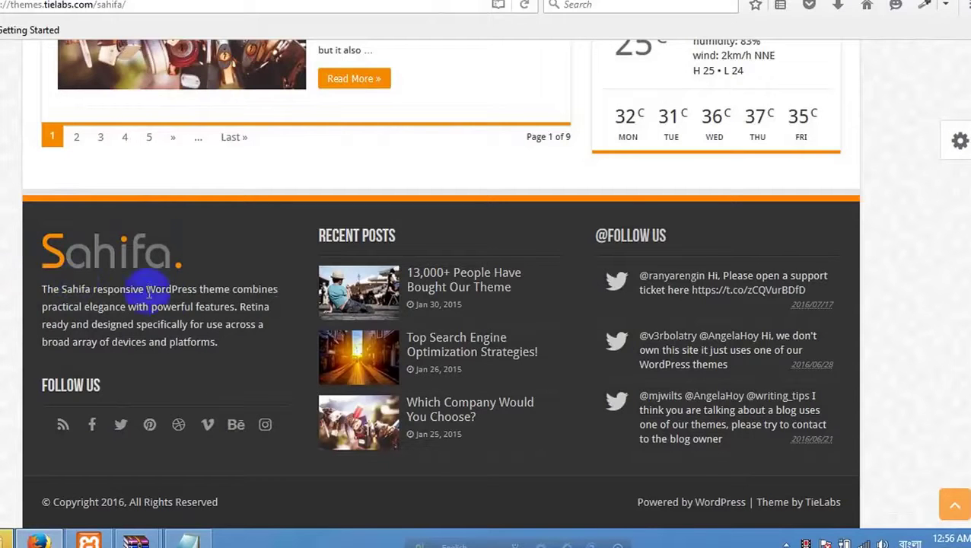
right_click(127, 259)
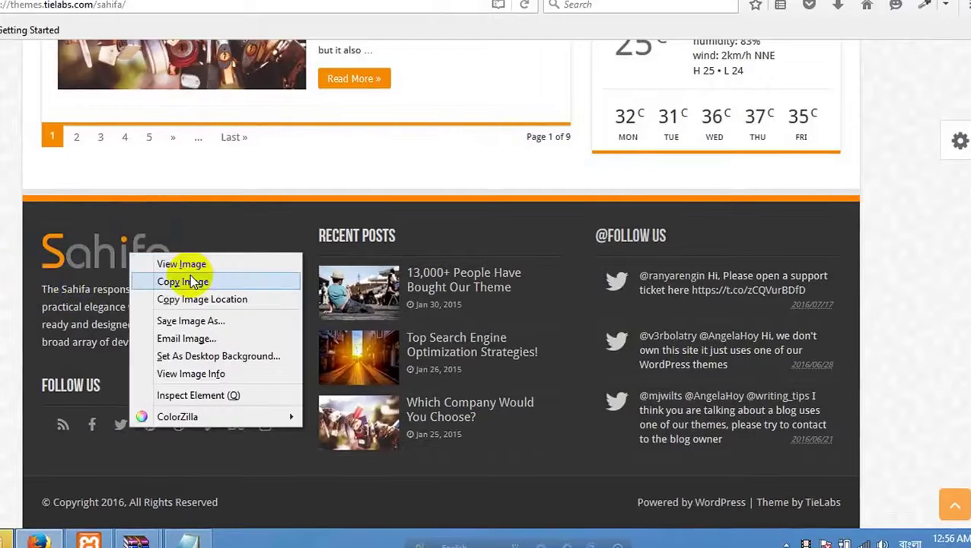
left_click(207, 321)
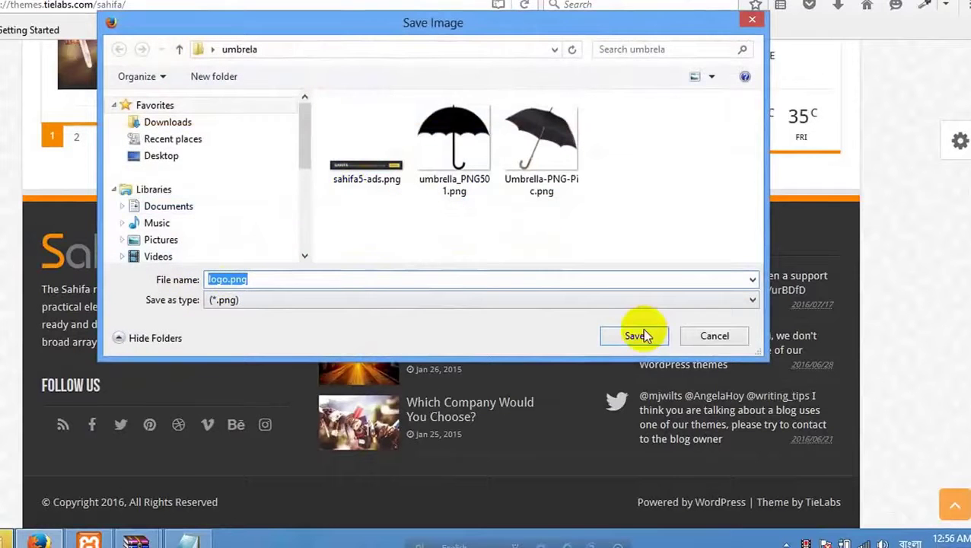
left_click(642, 334)
left_click(841, 8)
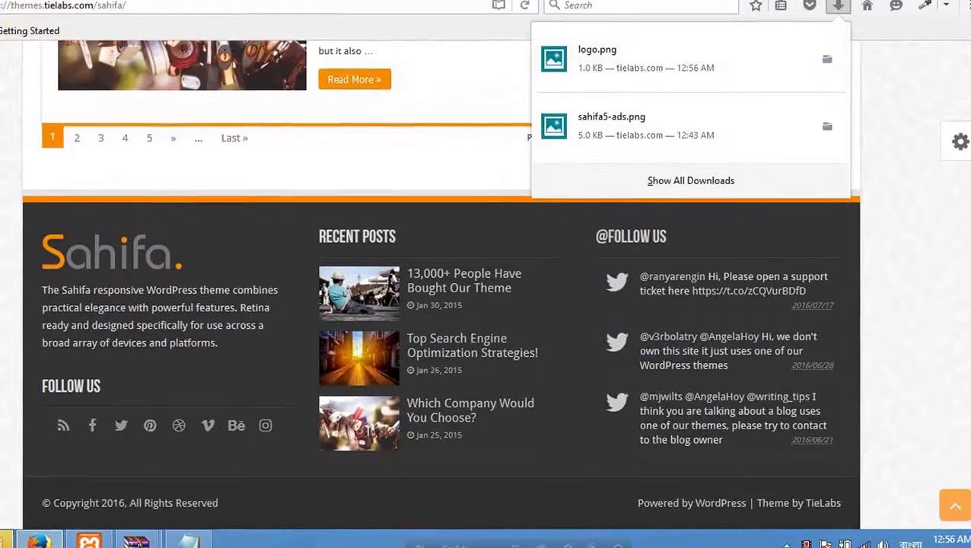
left_click(17, 4)
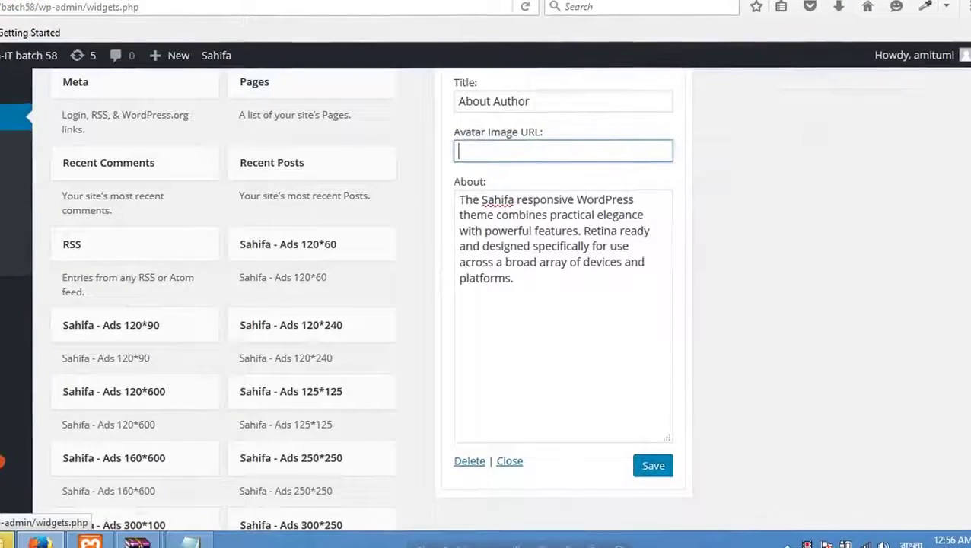
Upload logo.png via Media > Add New and use its /wp-content/uploads/2016/08/logo.png URL as the avatar.
scroll(487, 304, "up", 4)
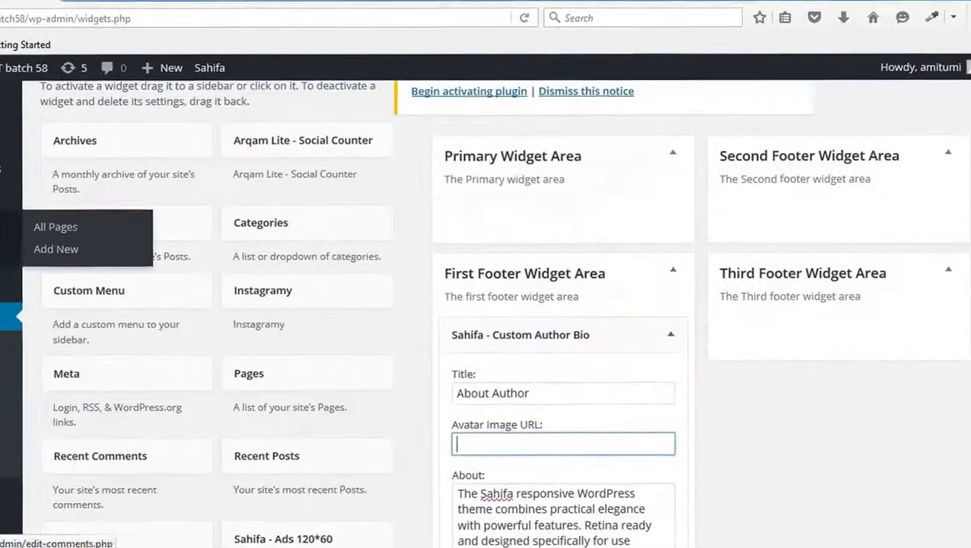
left_click(72, 219)
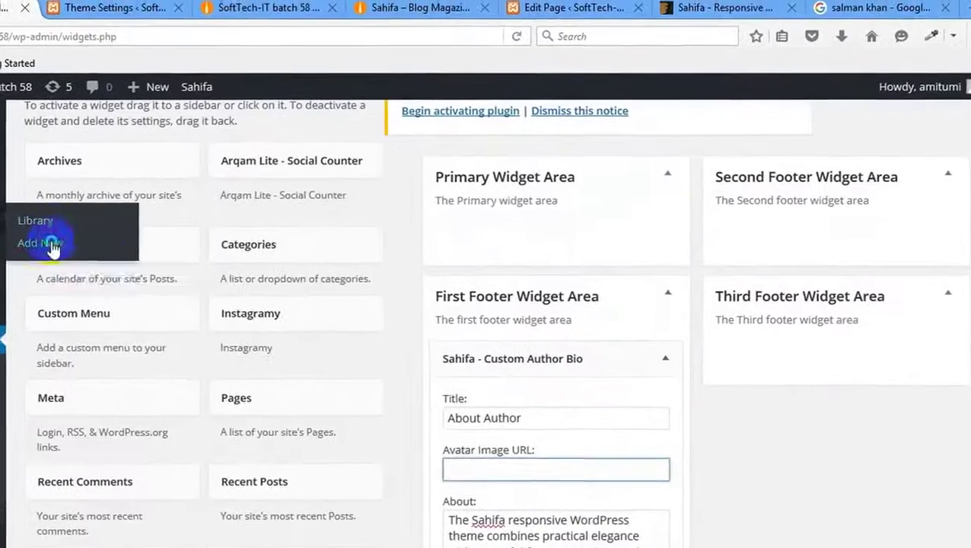
right_click(52, 247)
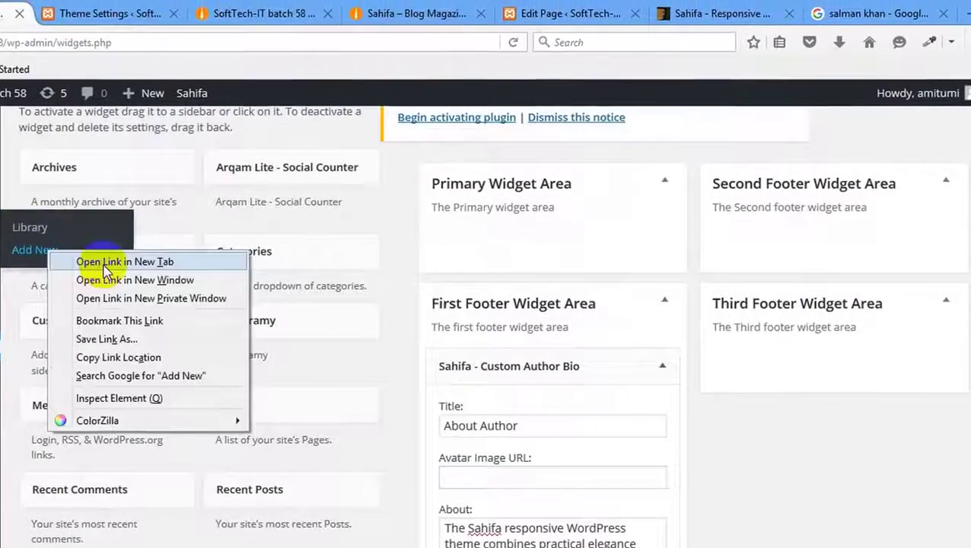
left_click(125, 263)
left_click(31, 9)
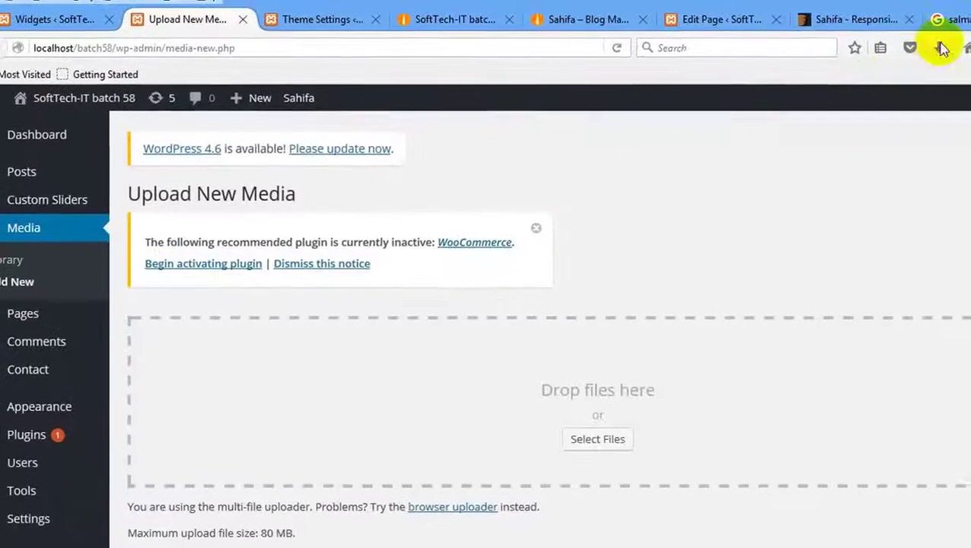
left_click(922, 29)
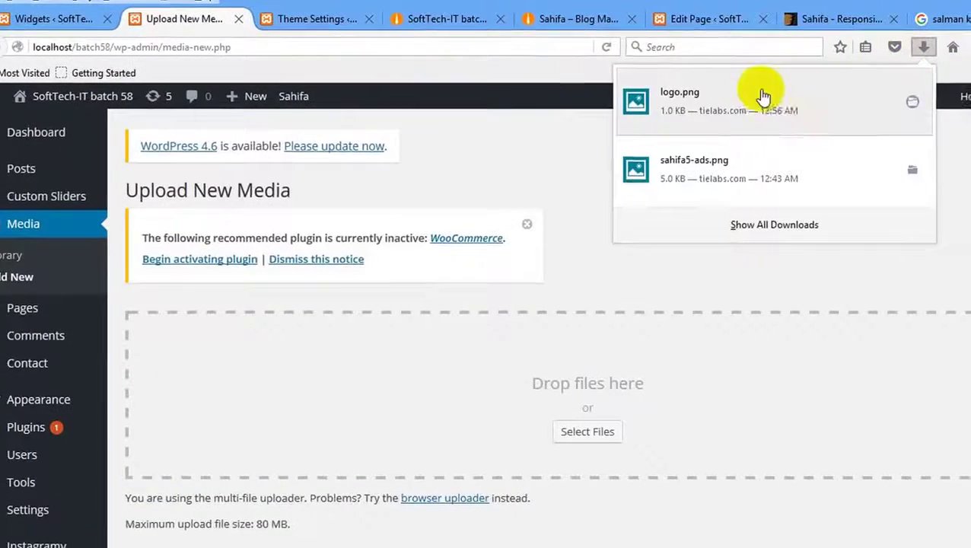
left_click_drag(763, 93, 503, 397)
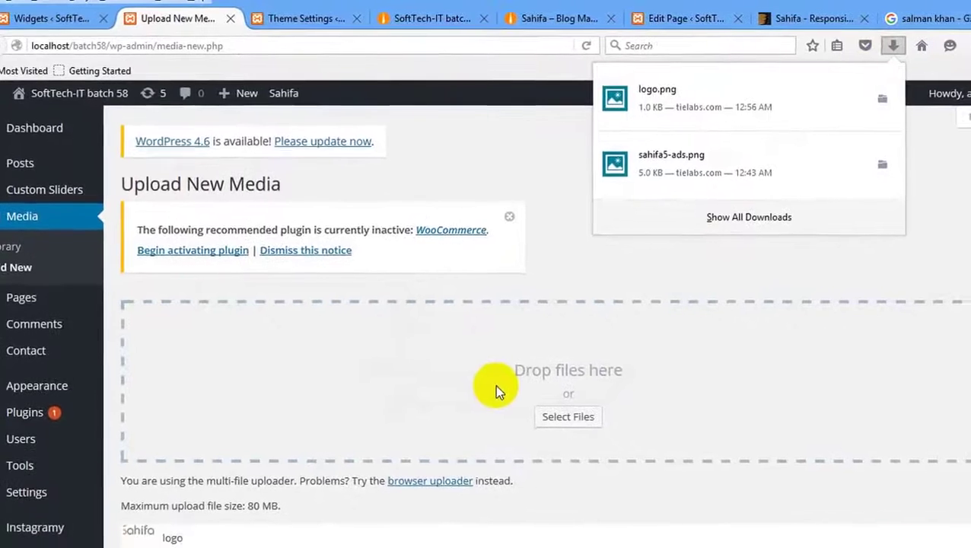
scroll(87, 412, "down", 2)
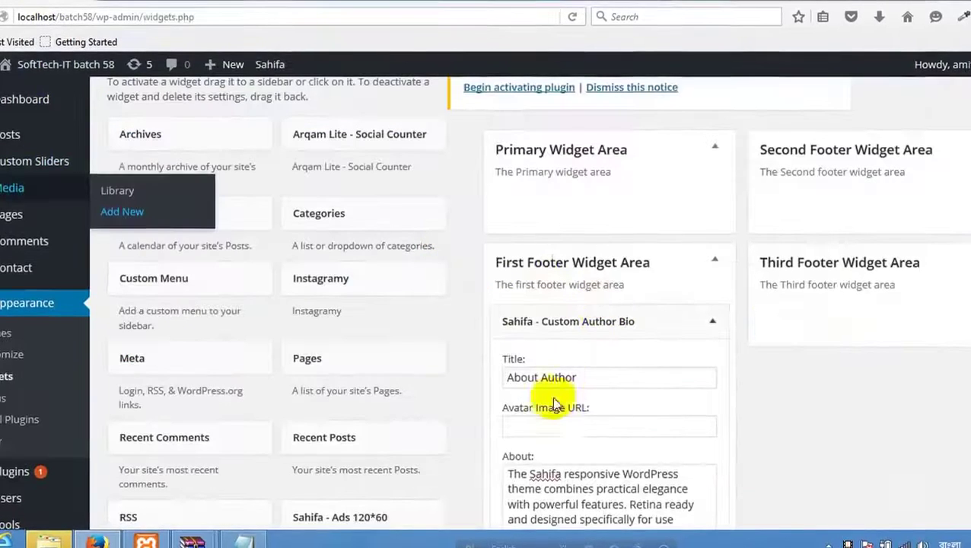
left_click(548, 423)
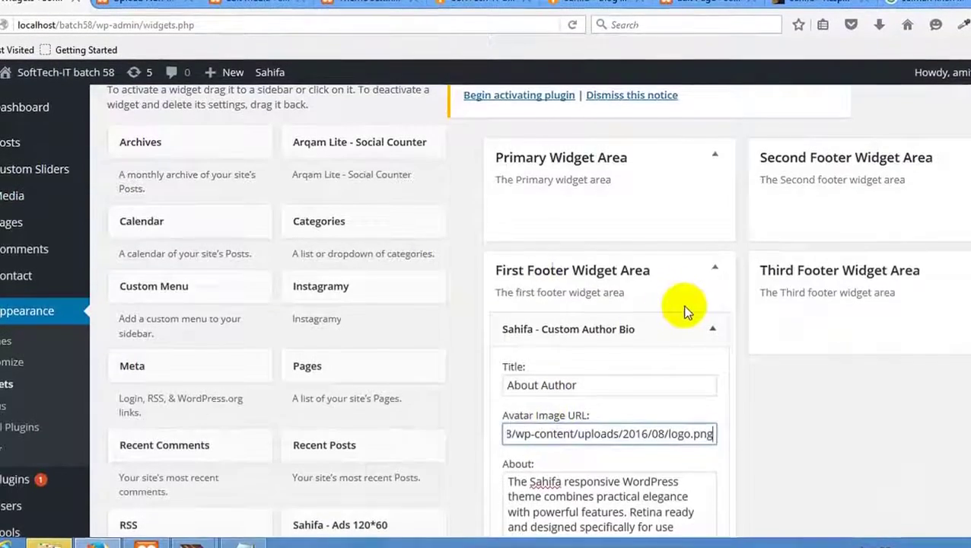
Save the Sahifa - Custom Author Bio widget holding the logo and description.
scroll(693, 309, "down", 5)
scroll(708, 308, "up", 2)
left_click(708, 392)
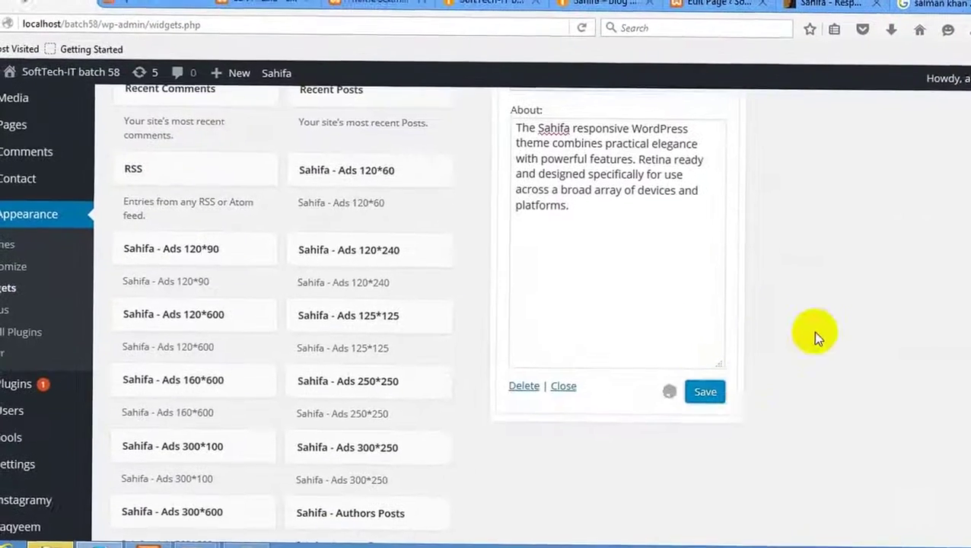
scroll(811, 319, "up", 3)
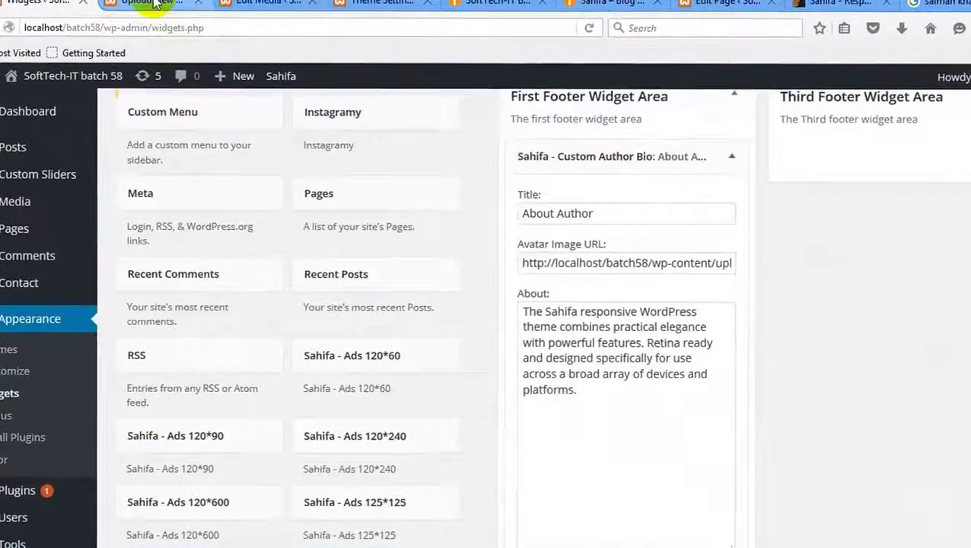
Close the media upload and logo Edit Media tabs.
left_click(144, 3)
left_click(266, 3)
left_click(194, 5)
left_click(199, 3)
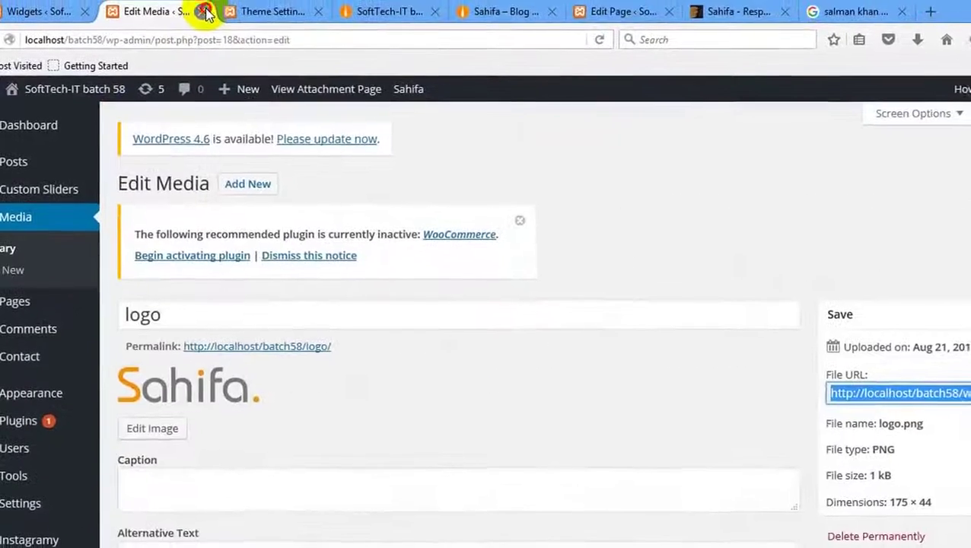
left_click(200, 4)
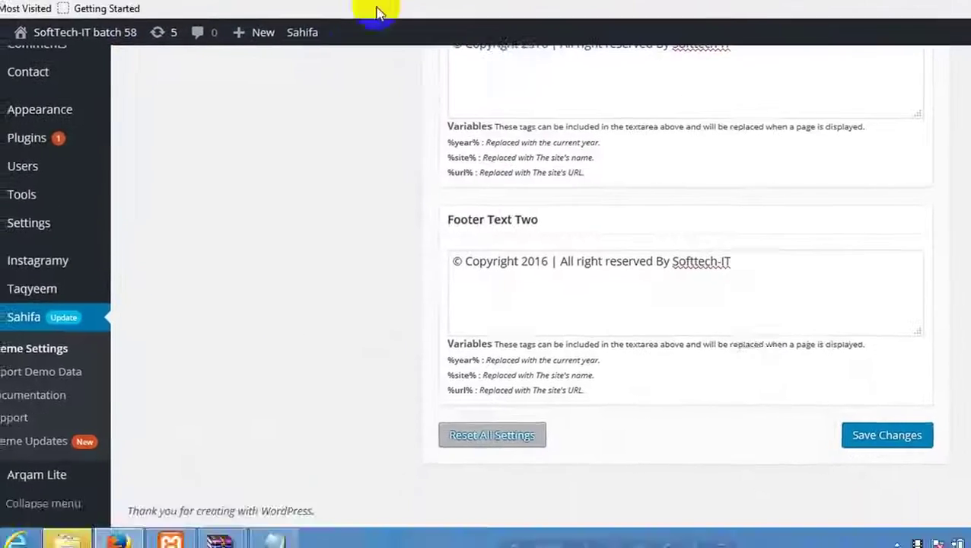
Reload the site's front page and inspect the ABOUT AUTHOR footer widget.
left_click(204, 15)
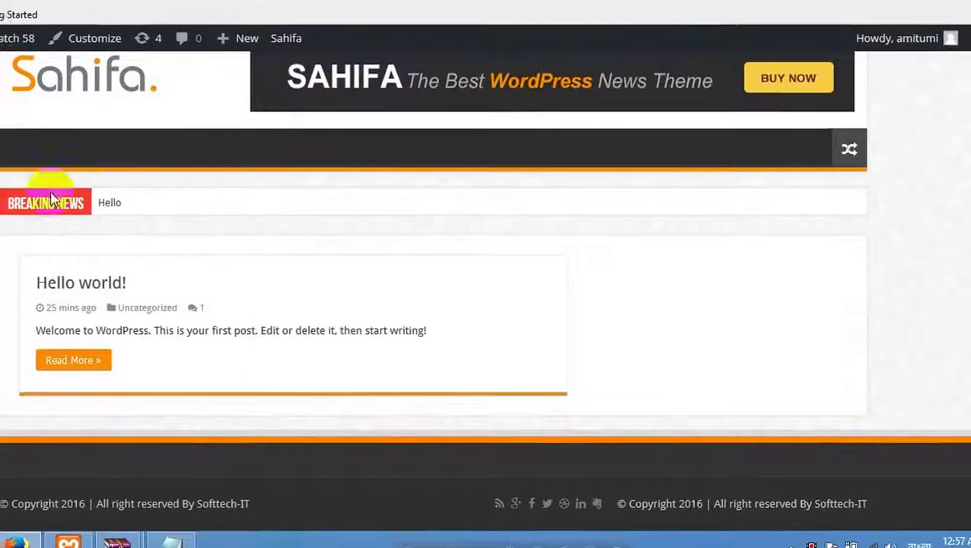
right_click(23, 297)
left_click(26, 265)
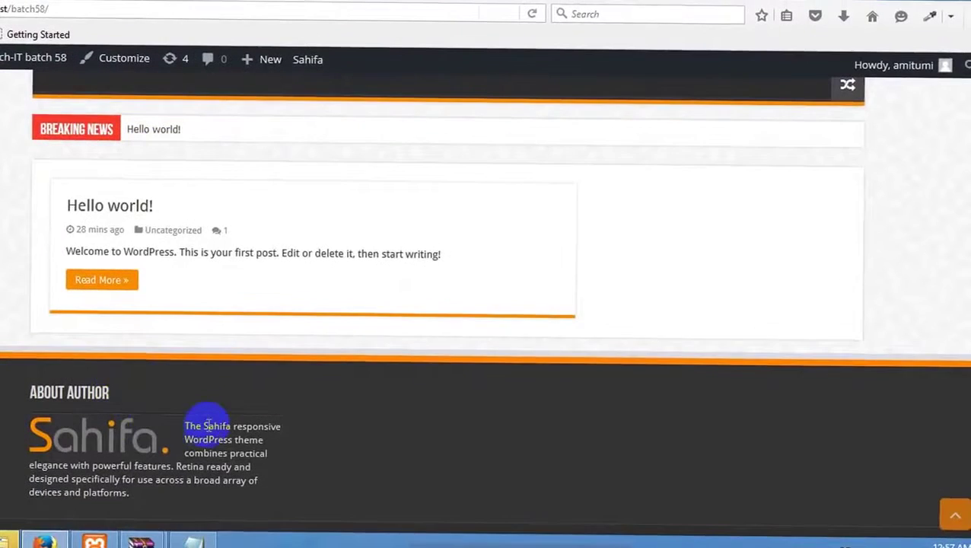
left_click_drag(111, 393, 33, 391)
left_click(201, 407)
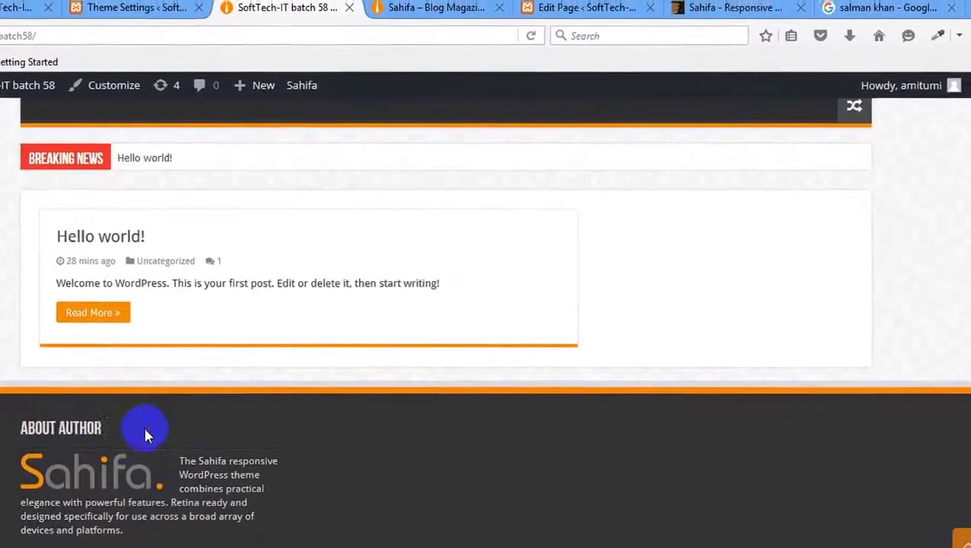
Inspect the Sahifa demo's footer logo in the developer tools.
left_click(411, 7)
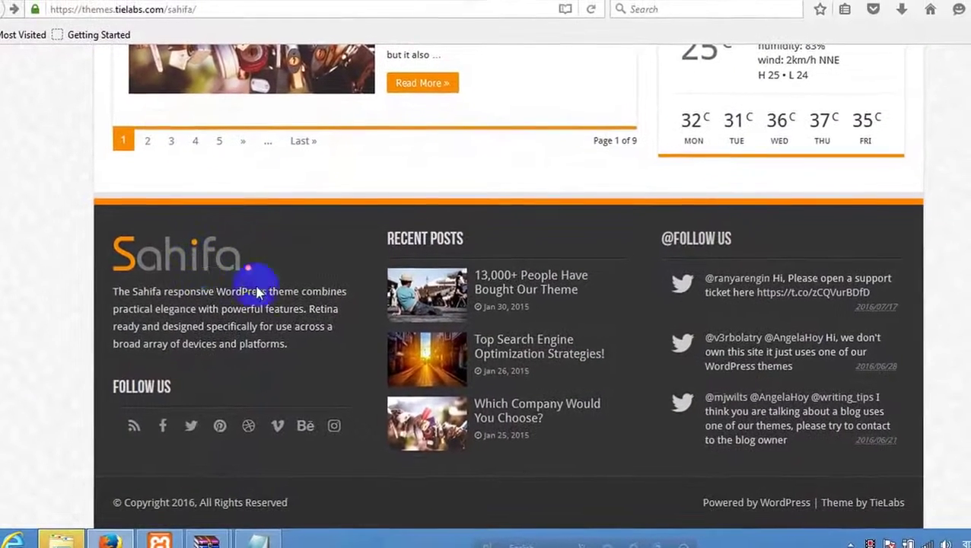
right_click(208, 265)
left_click(255, 409)
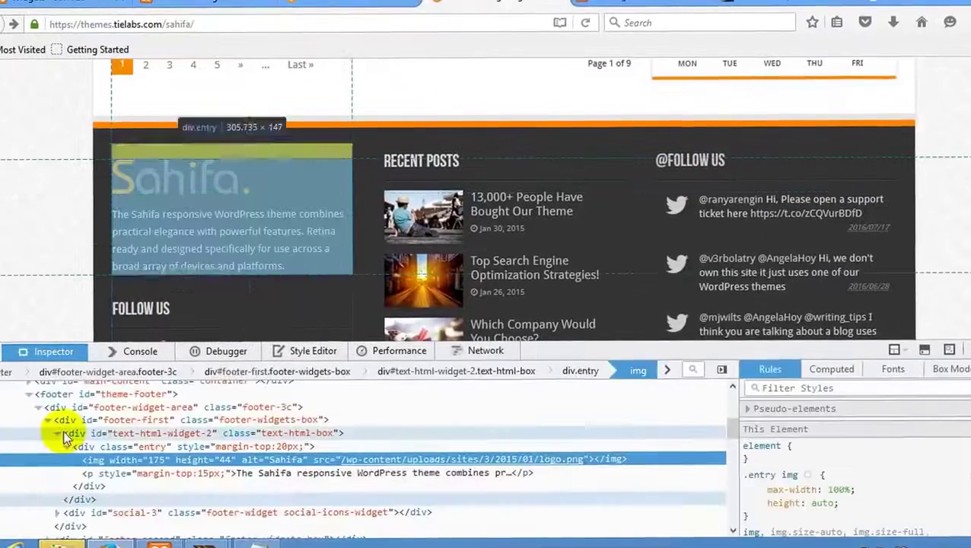
Edit div#text-html-widget-2 as HTML and copy its whole markup.
left_click(64, 434)
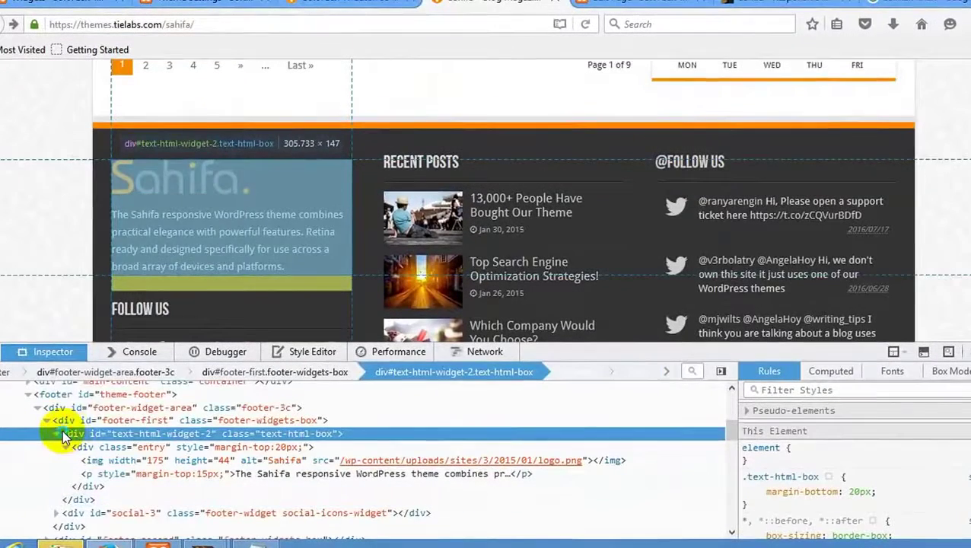
right_click(62, 429)
left_click(121, 114)
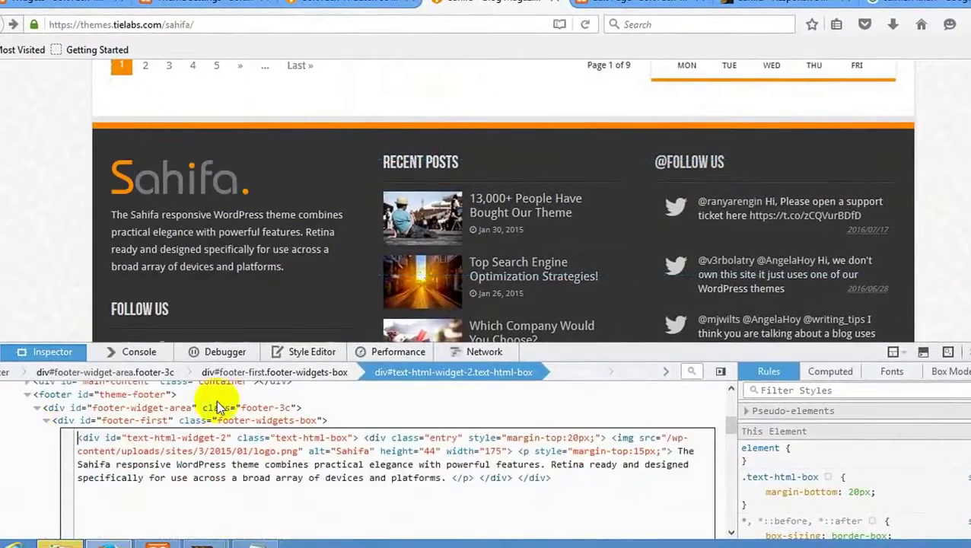
key("ctrl+a")
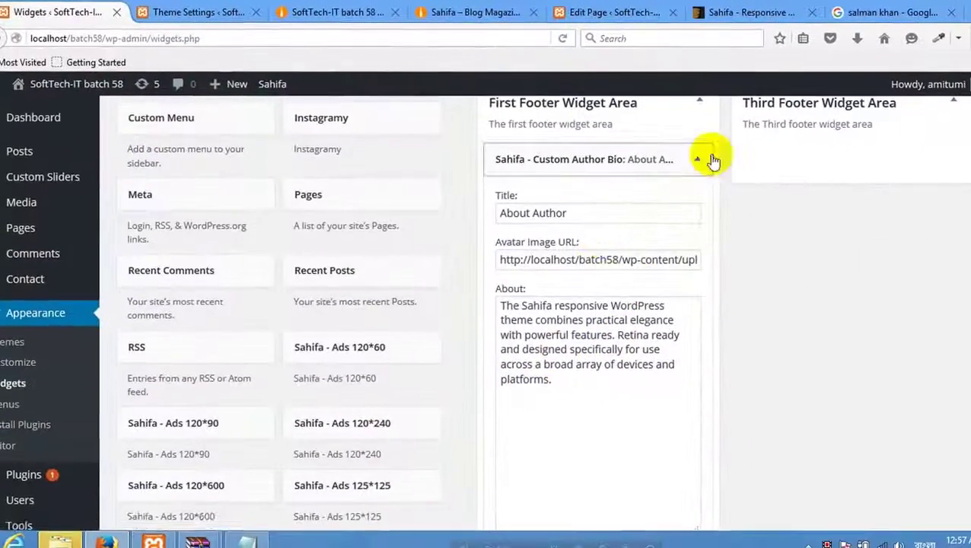
Delete the author bio widget and add a First Footer Text widget with the pasted demo HTML.
scroll(548, 319, "down", 4)
left_click(512, 390)
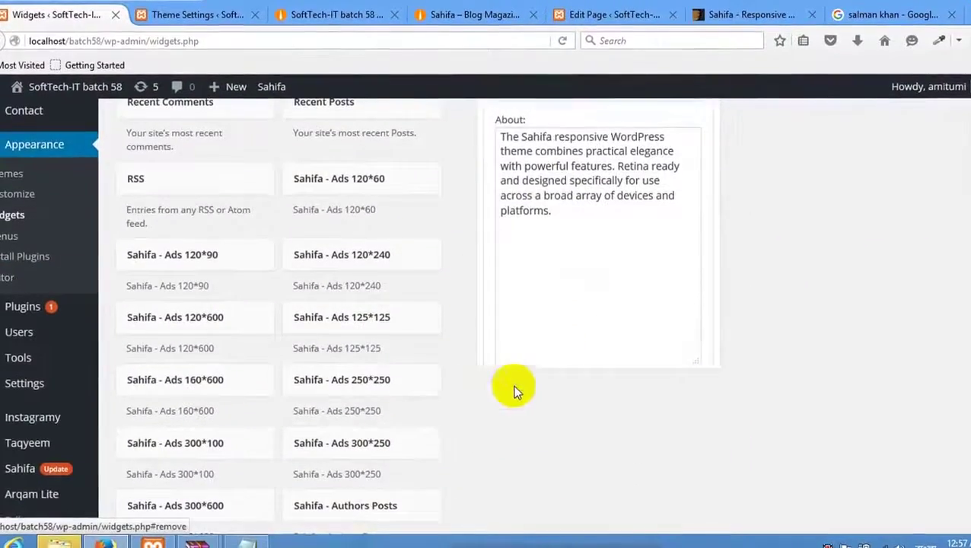
scroll(502, 379, "down", 15)
scroll(423, 368, "down", 3)
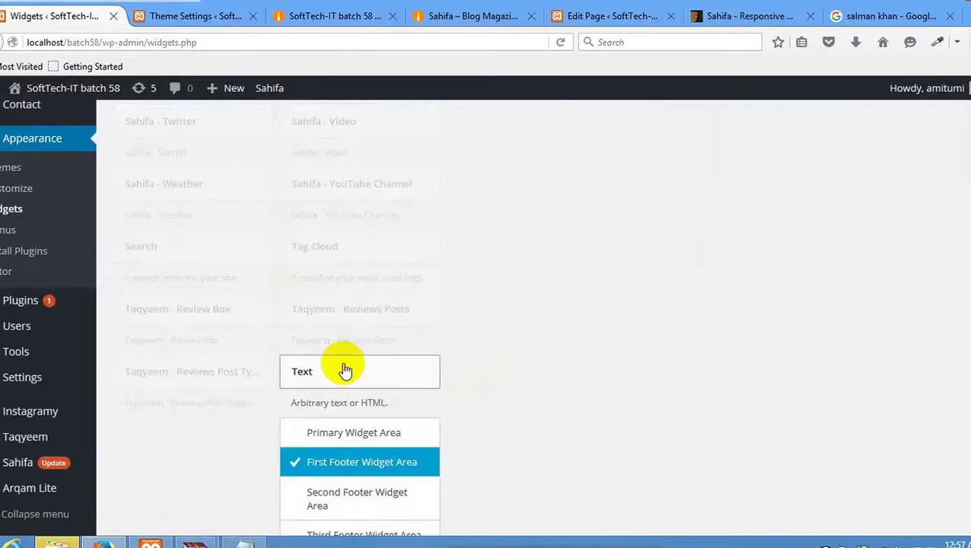
scroll(345, 370, "down", 4)
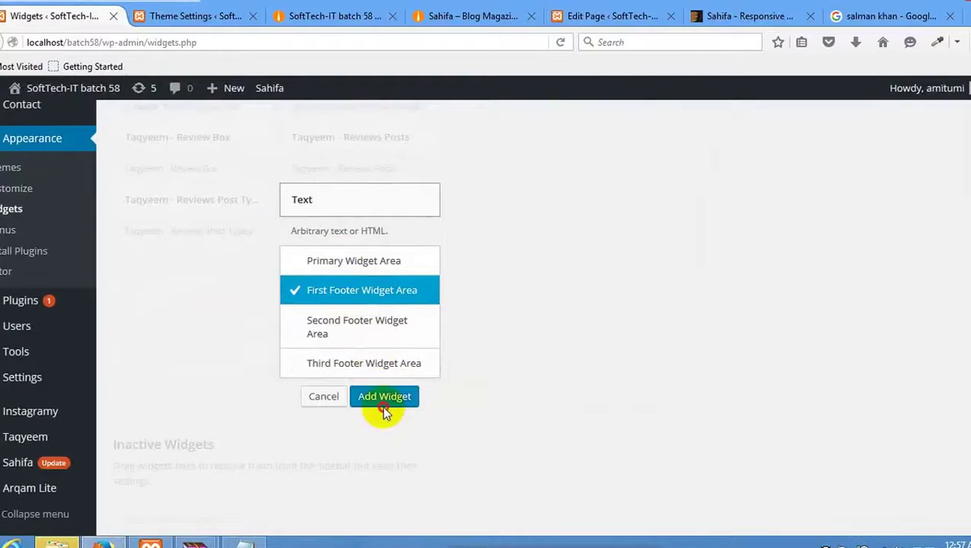
left_click(385, 397)
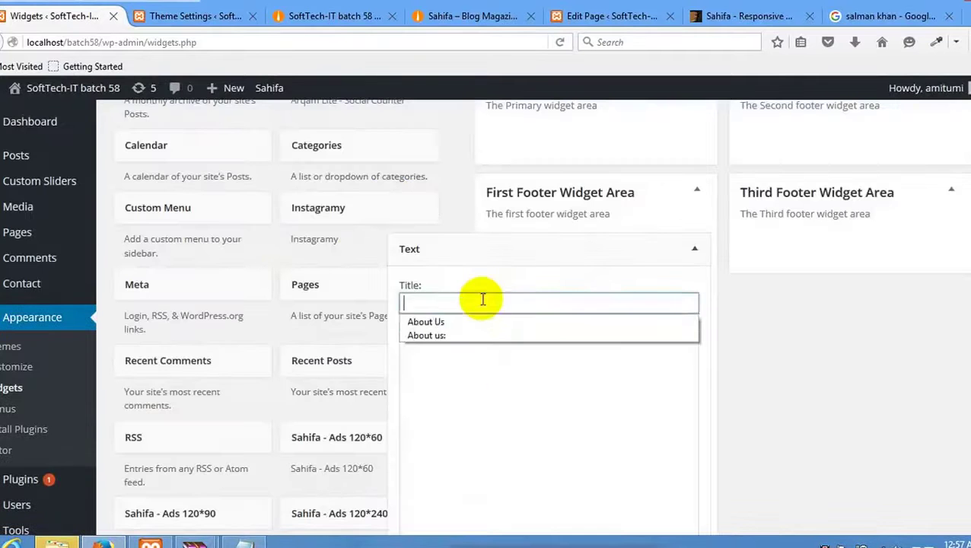
key("ctrl+v")
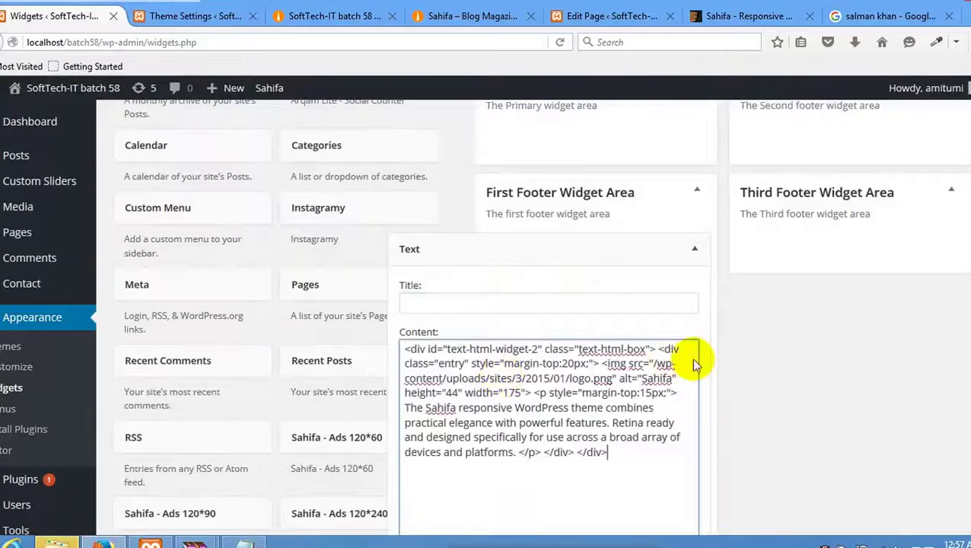
scroll(693, 364, "down", 4)
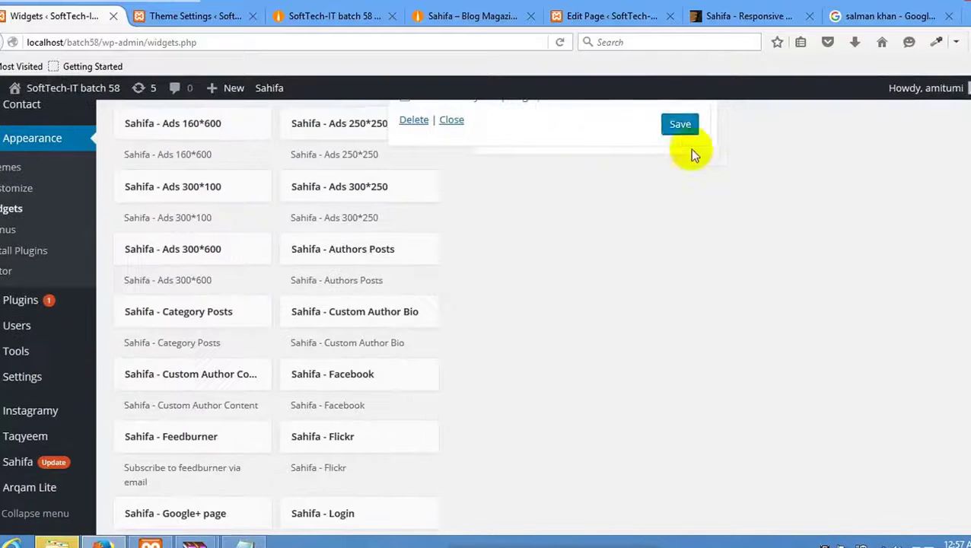
Reload the site's front page to check the new footer Text widget.
left_click(296, 18)
right_click(297, 182)
left_click(381, 194)
right_click(393, 219)
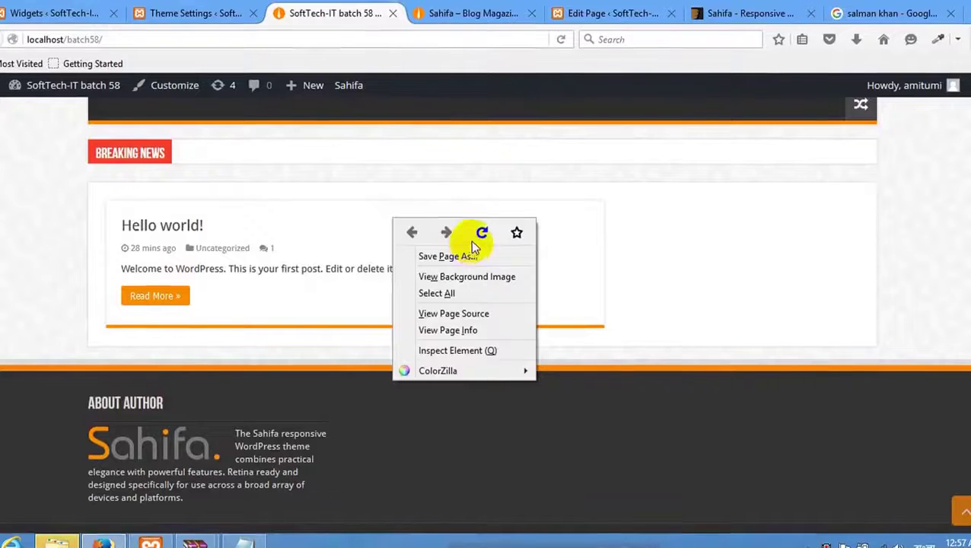
left_click(481, 233)
scroll(190, 359, "down", 2)
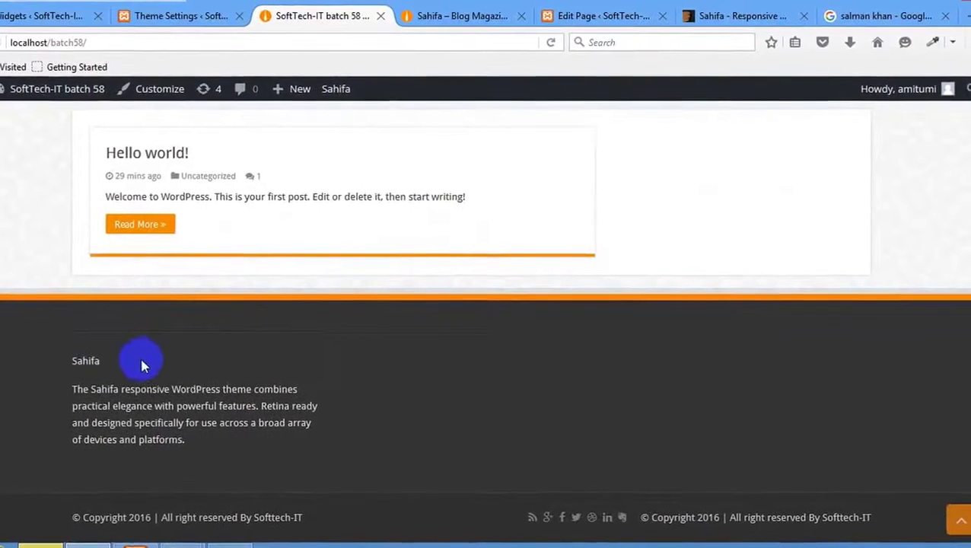
left_click(30, 16)
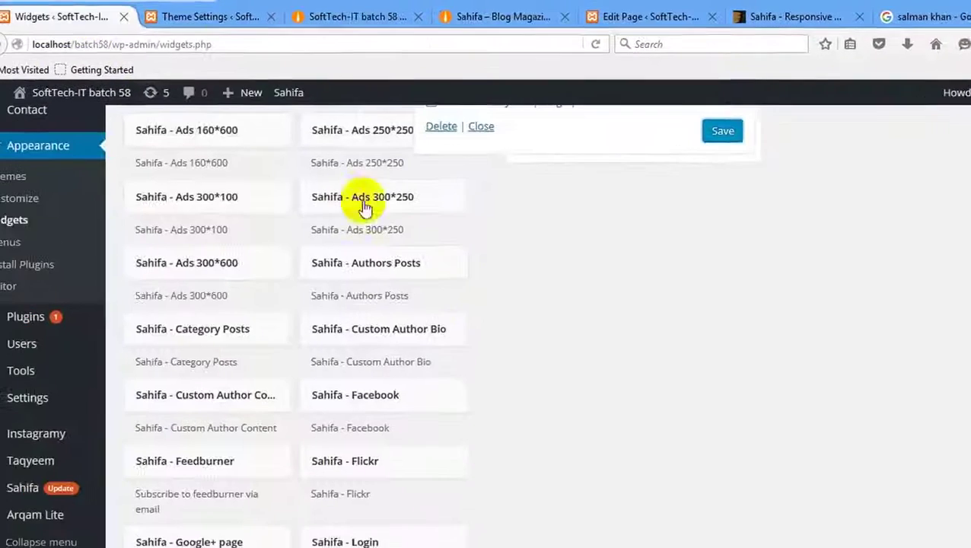
left_click(201, 17)
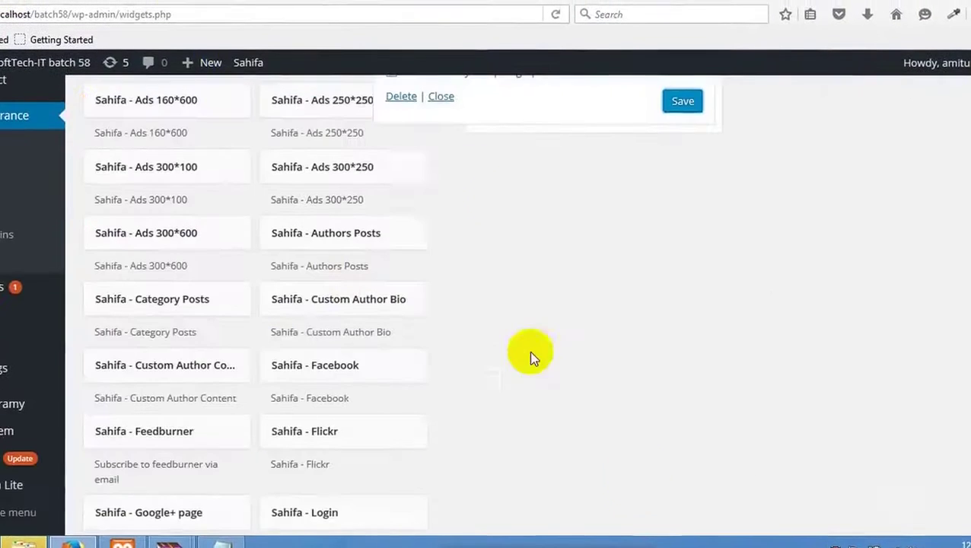
Paste the uploaded logo.png URL into the Text widget's img src and reload the front page.
scroll(531, 358, "up", 8)
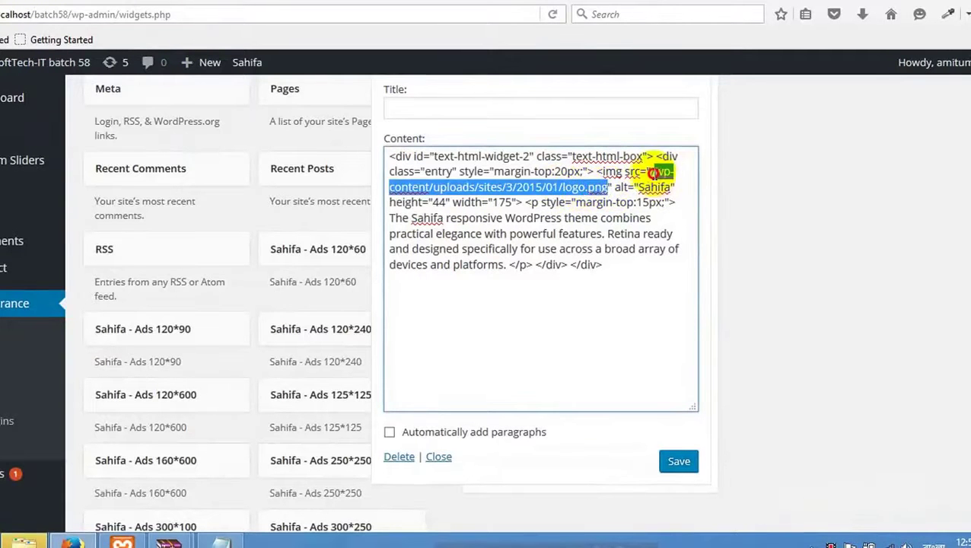
type("http://localhost/batch58/wp-content/uploads/2016/08/logo.png")
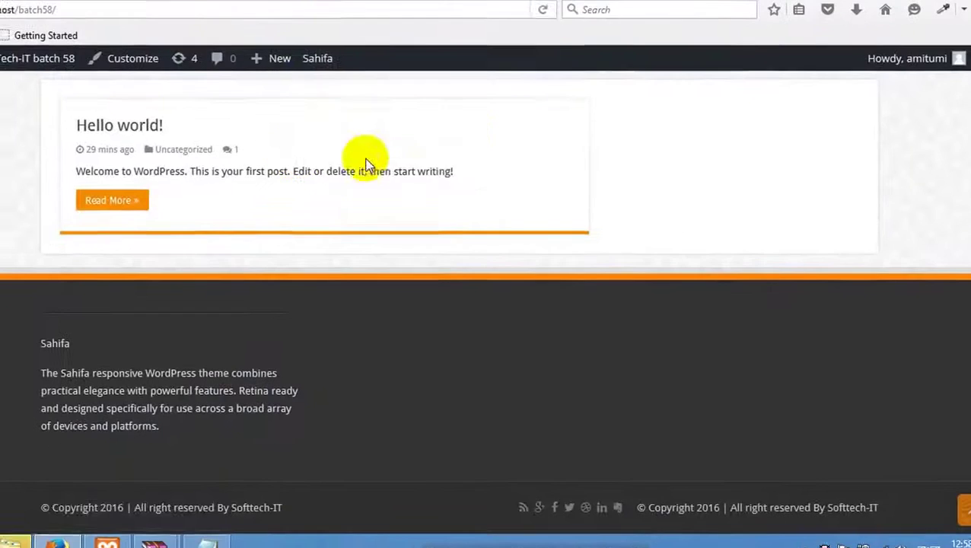
right_click(313, 156)
left_click(397, 169)
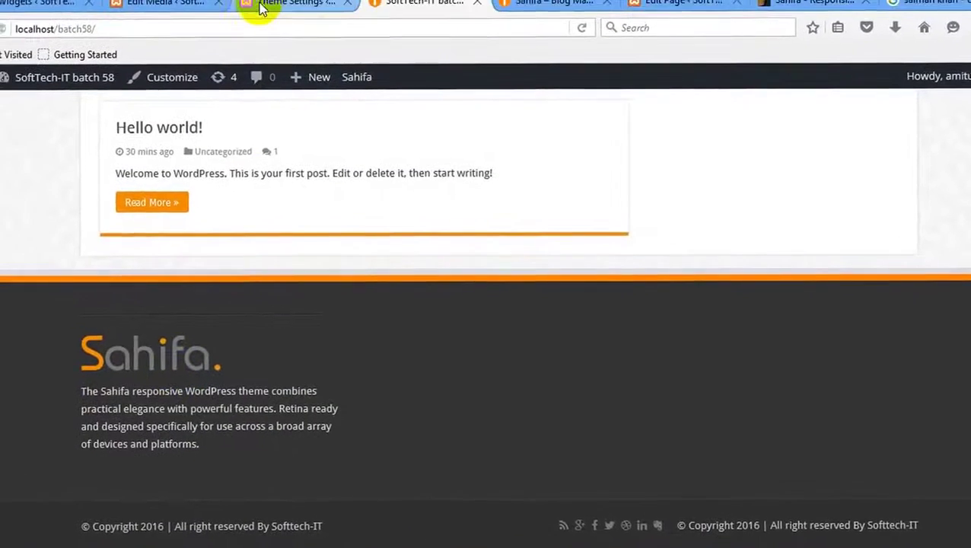
Close the demo's inspector and compare its footer description and FOLLOW US heading.
left_click(267, 4)
left_click(517, 4)
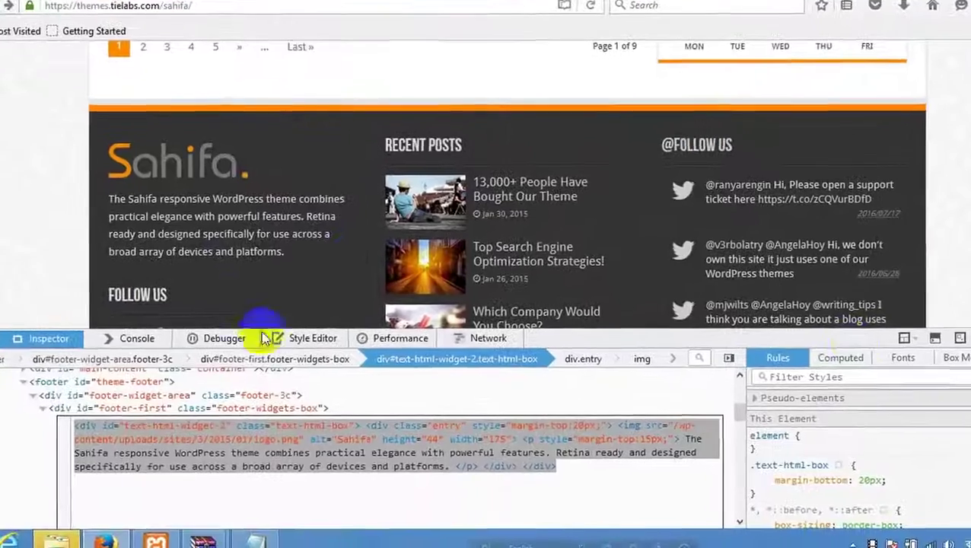
key("F12")
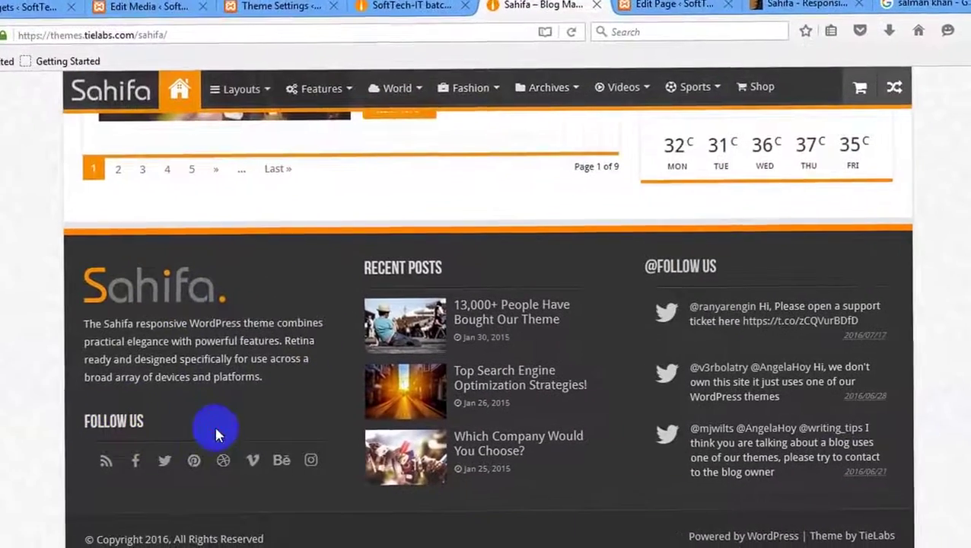
left_click_drag(215, 431, 58, 414)
left_click(218, 429)
left_click_drag(188, 437, 92, 427)
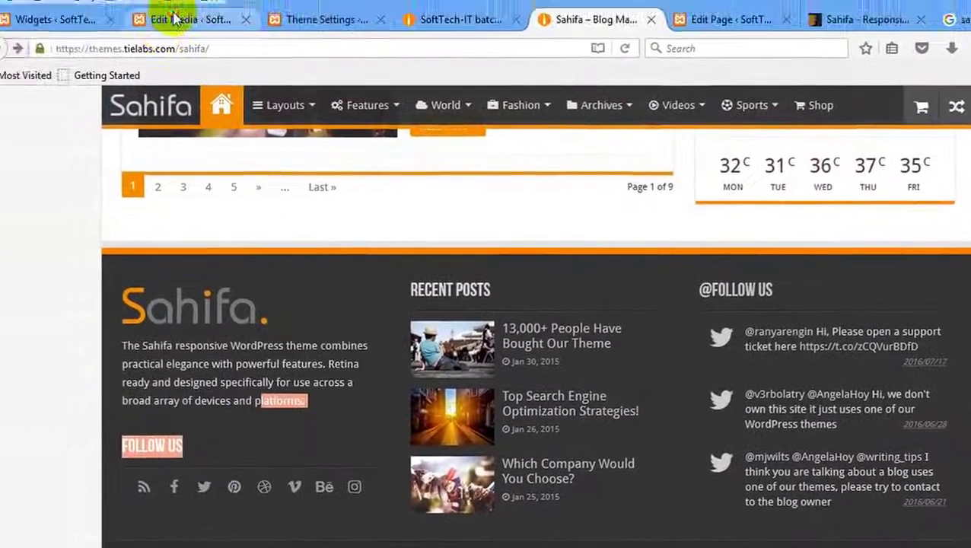
left_click(185, 17)
left_click(46, 7)
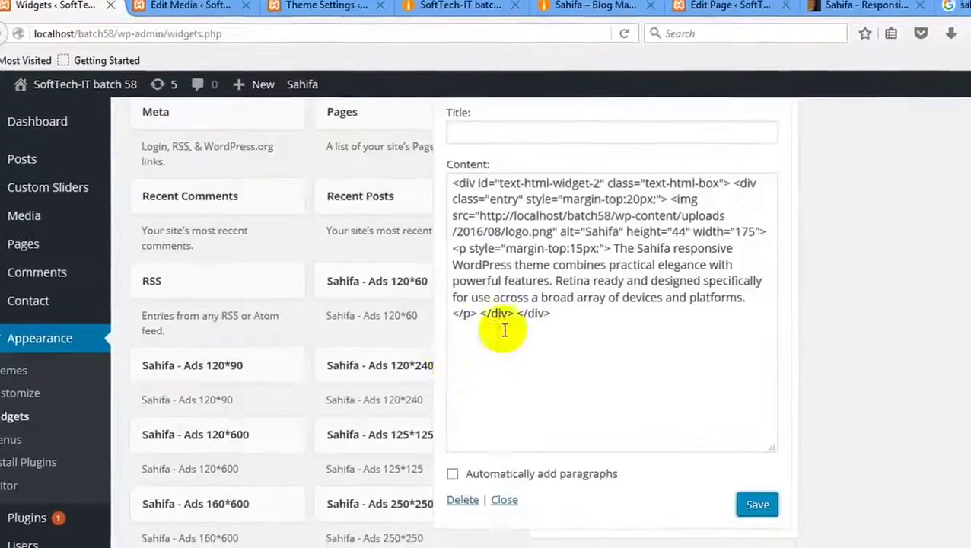
Collapse the Text widget in the First Footer Widget Area.
scroll(472, 366, "down", 3)
scroll(745, 213, "up", 6)
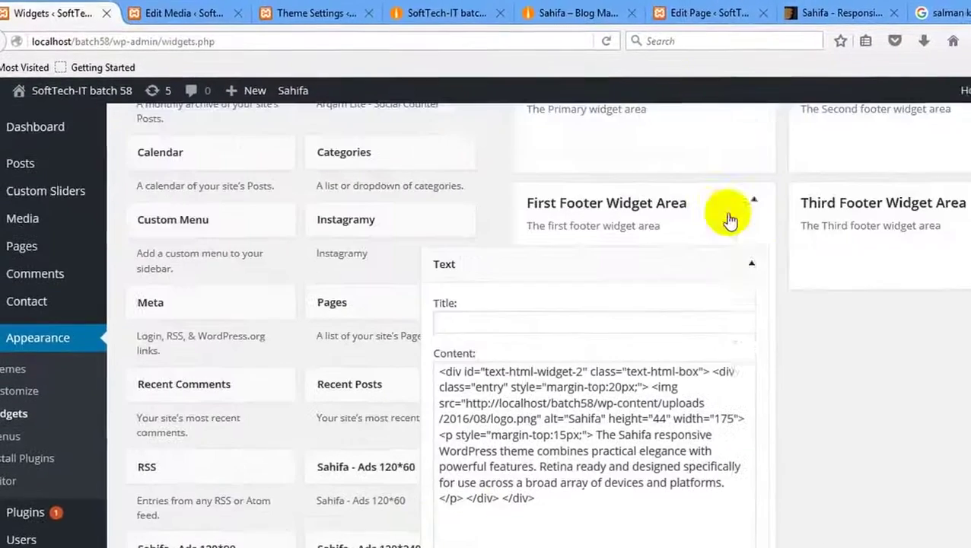
left_click(751, 263)
scroll(404, 241, "down", 2)
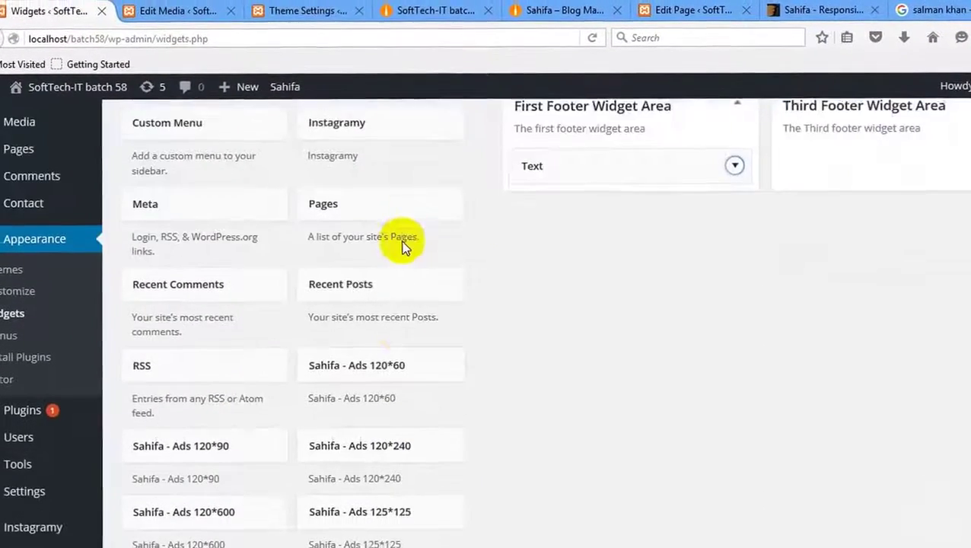
scroll(402, 243, "down", 5)
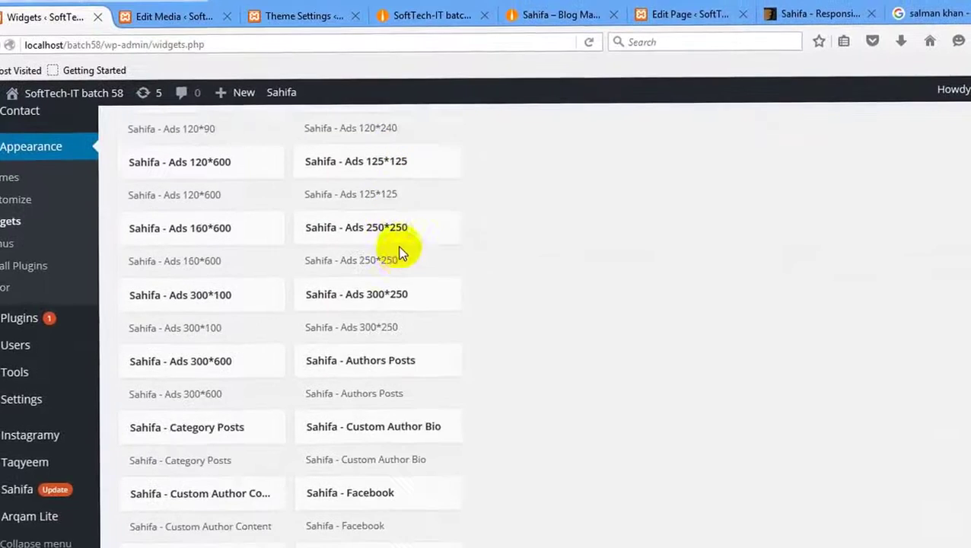
scroll(401, 251, "down", 2)
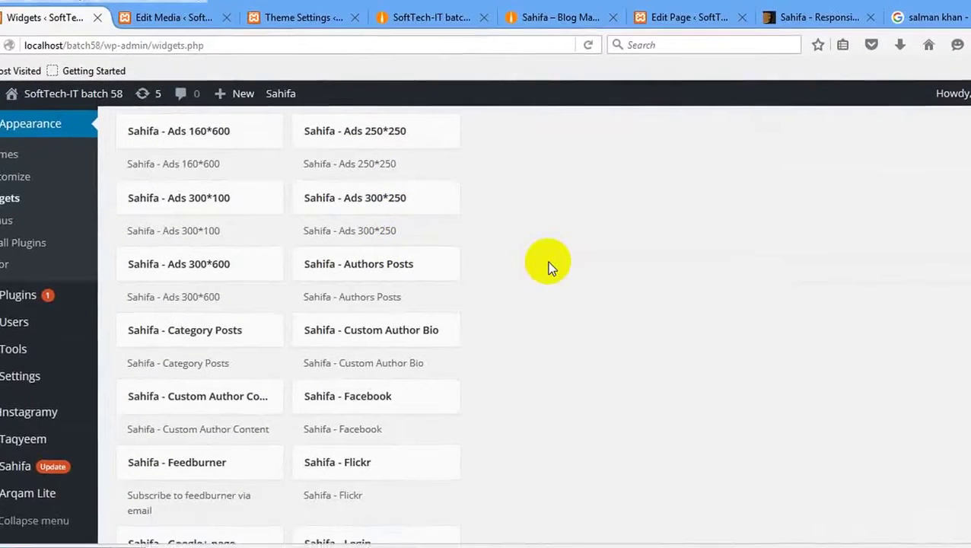
scroll(551, 268, "up", 10)
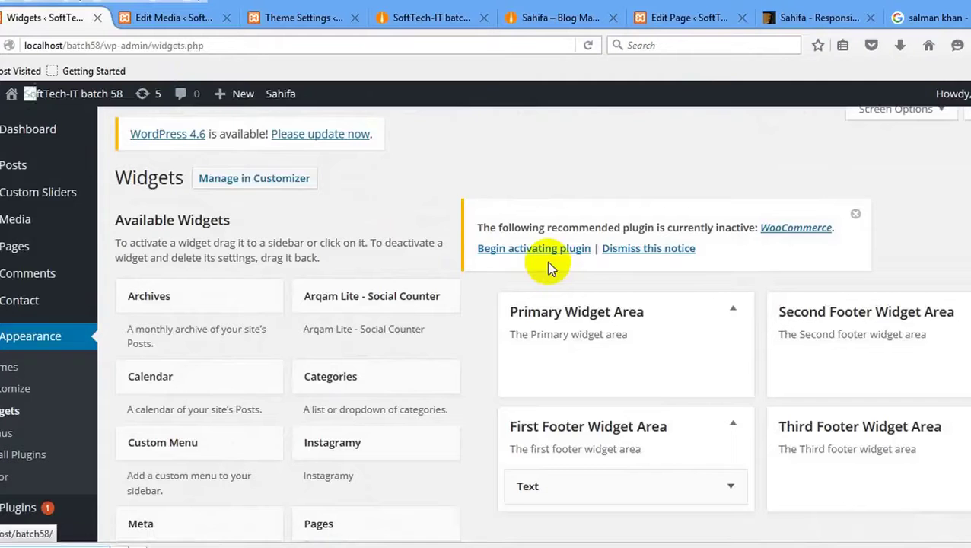
Add a Sahifa - Social Icons widget to the First Footer Widget Area titled Follow Us.
type("oc")
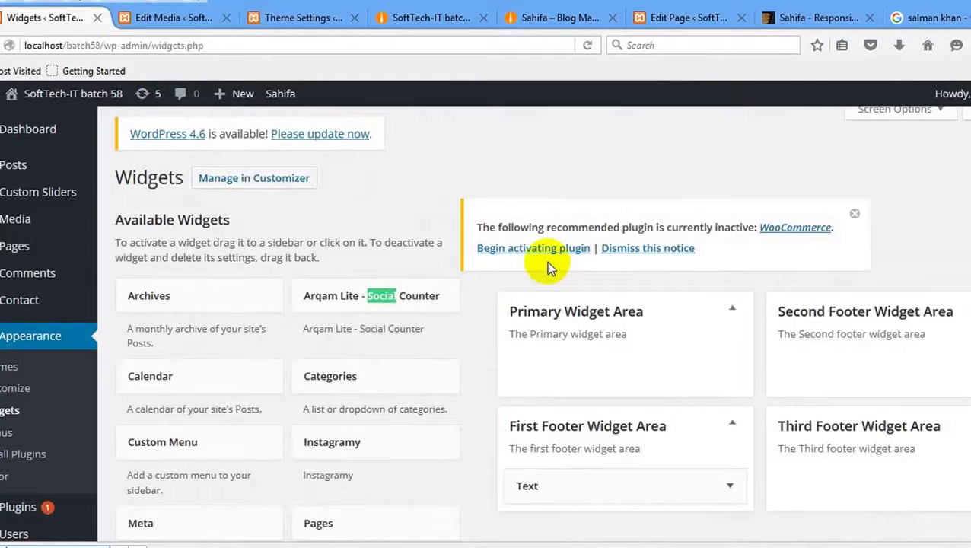
type(" I")
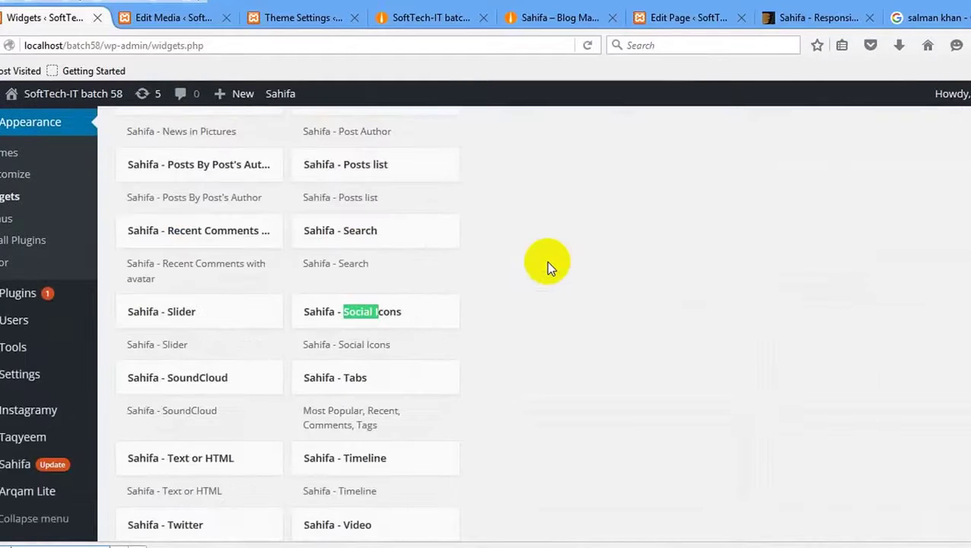
left_click(401, 310)
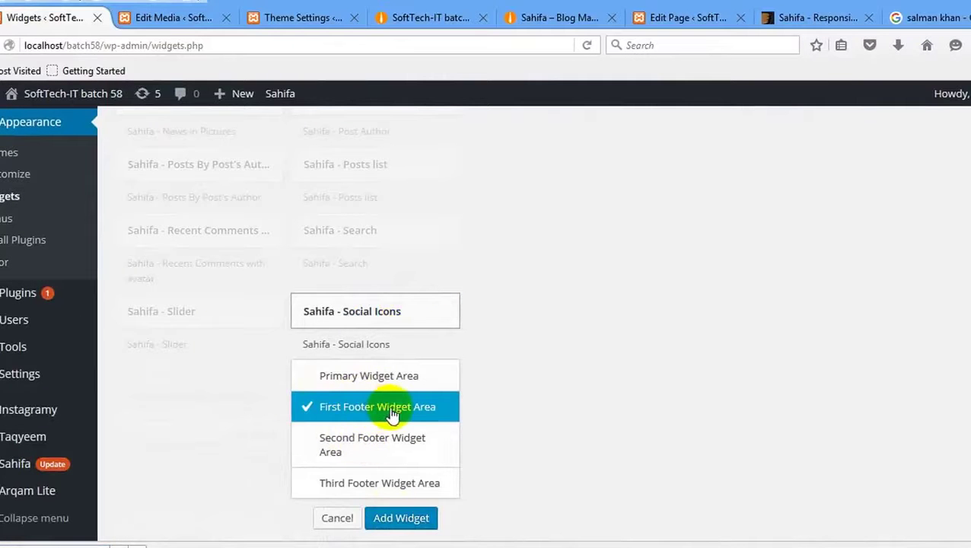
key("Return")
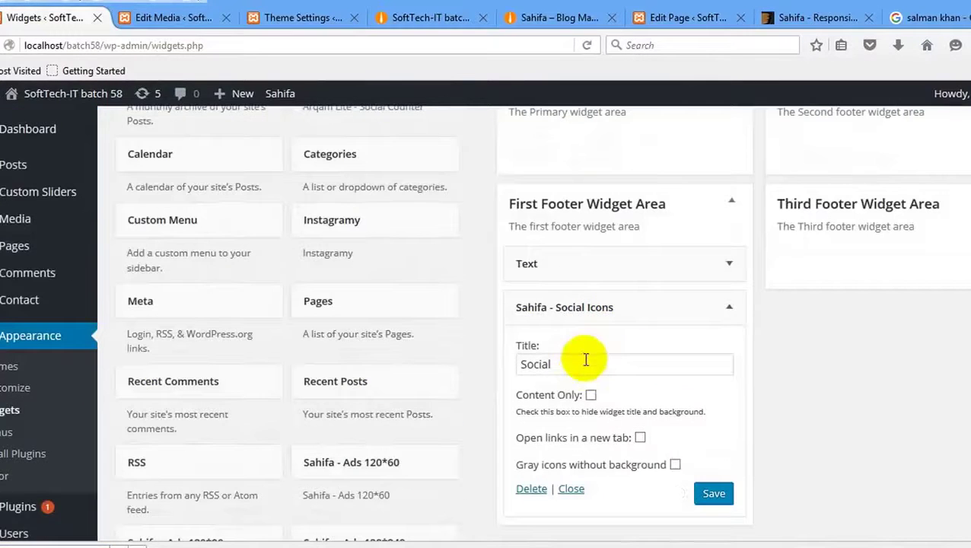
left_click(546, 371)
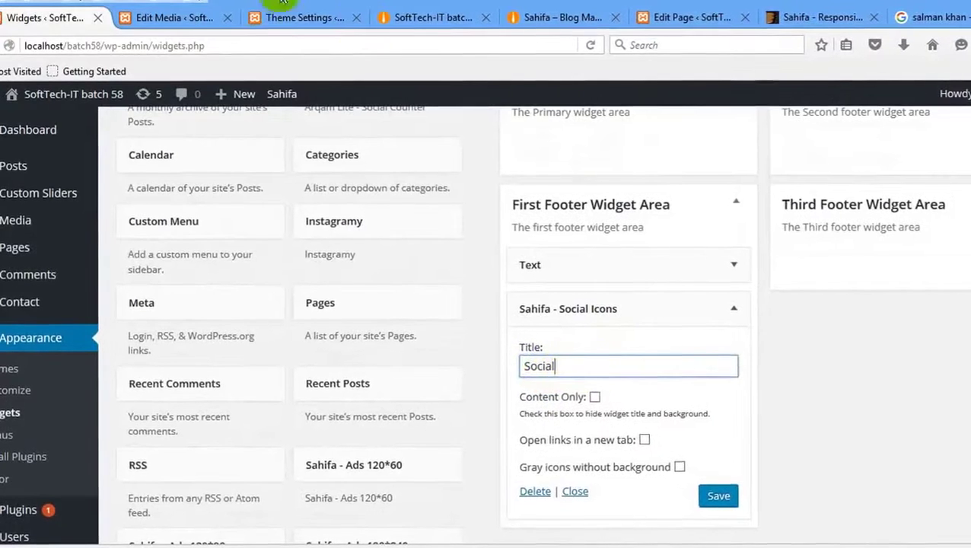
Compare against the Sahifa demo's FOLLOW US footer heading.
left_click(278, 18)
left_click(403, 20)
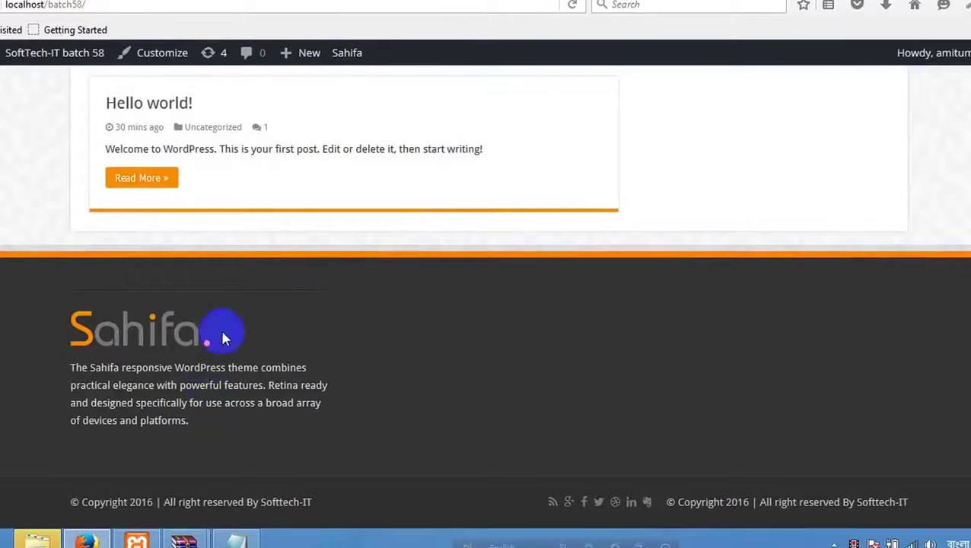
key("ctrl+Tab")
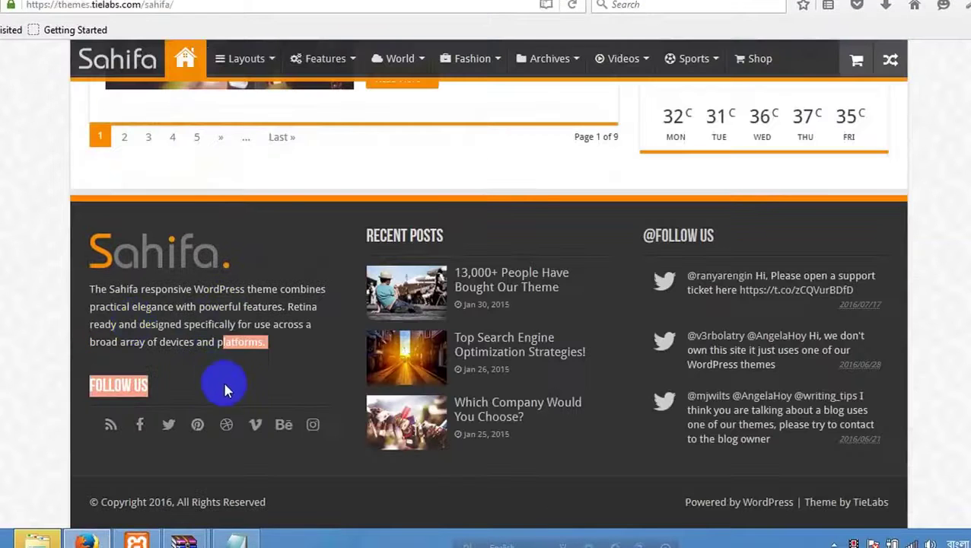
left_click_drag(53, 377, 86, 385)
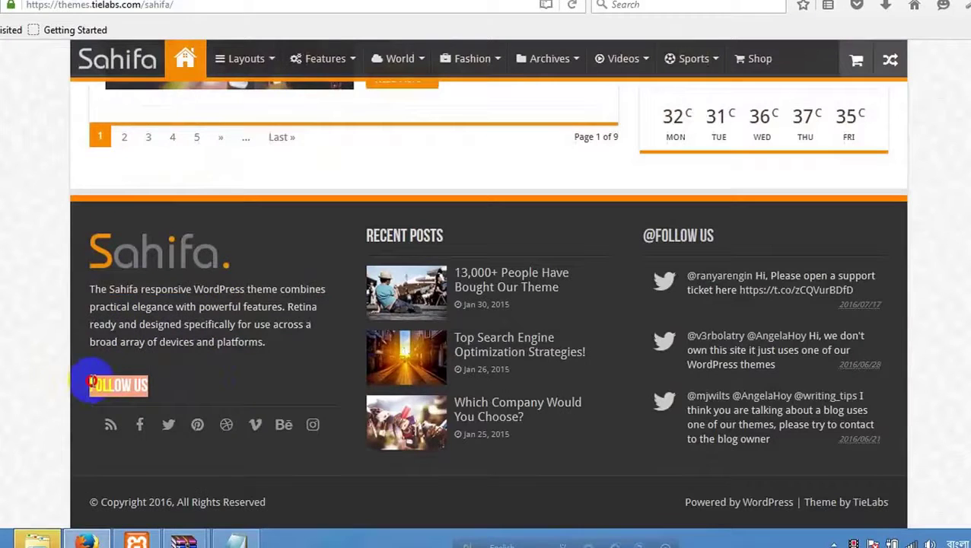
key("ctrl+shift+Tab")
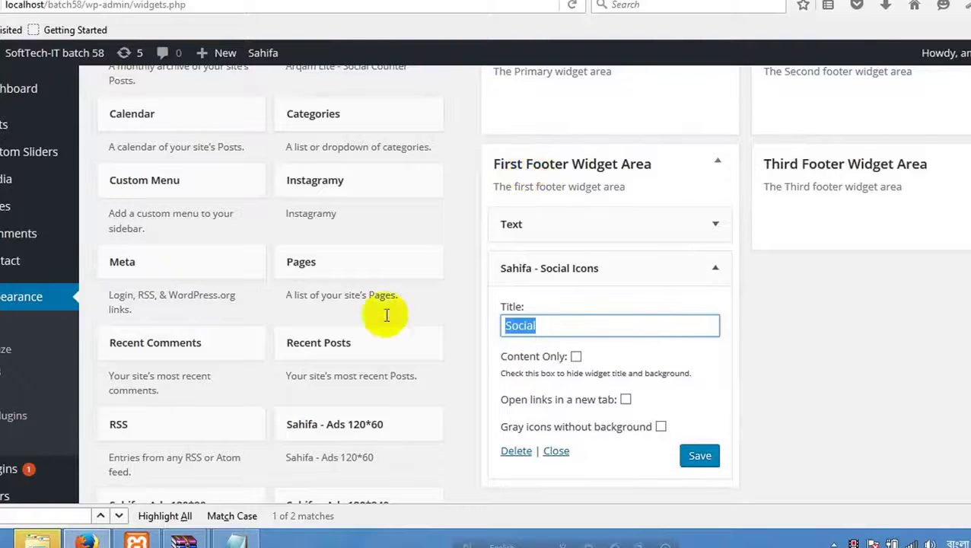
Save the Follow Us social icons widget and reload the front page to check the footer.
left_click(699, 457)
key("ctrl+Tab")
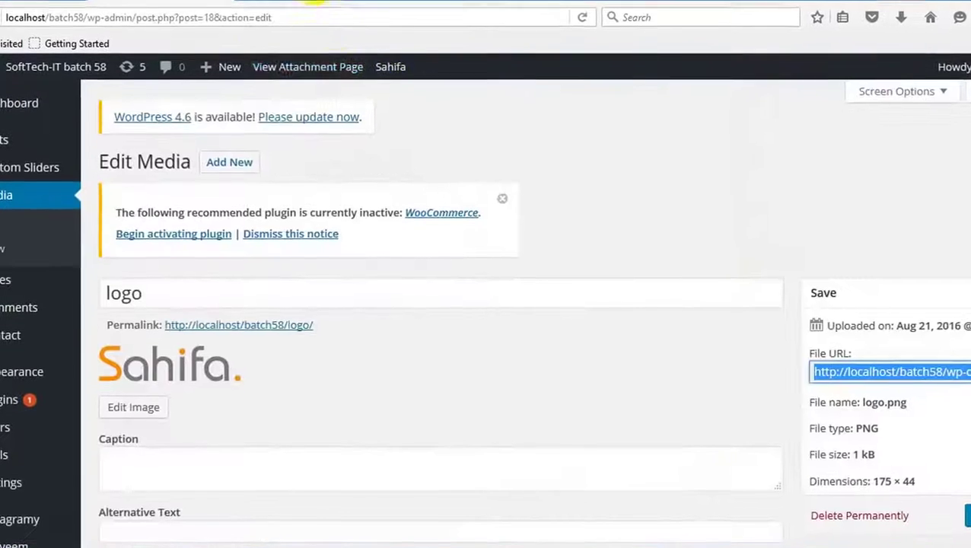
left_click(312, 2)
left_click(444, 4)
right_click(278, 255)
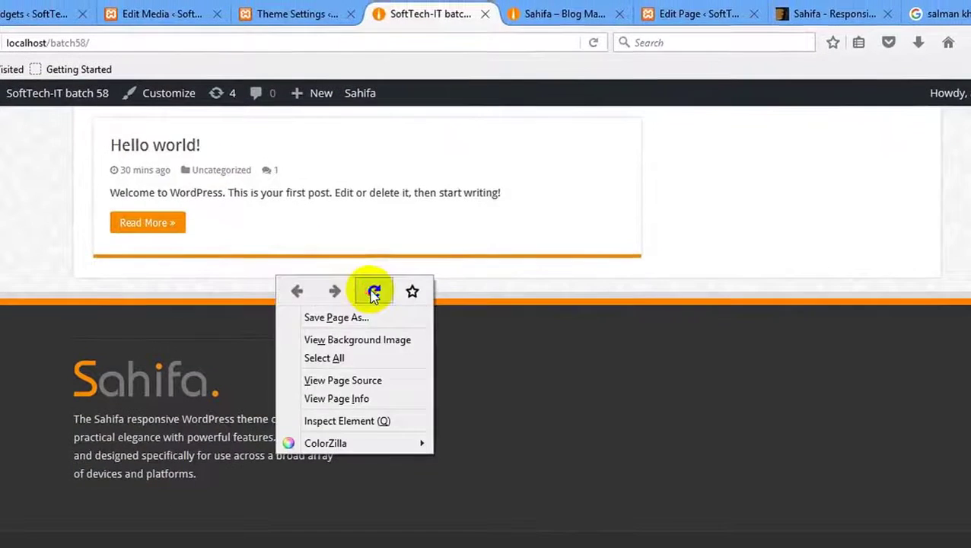
left_click(374, 292)
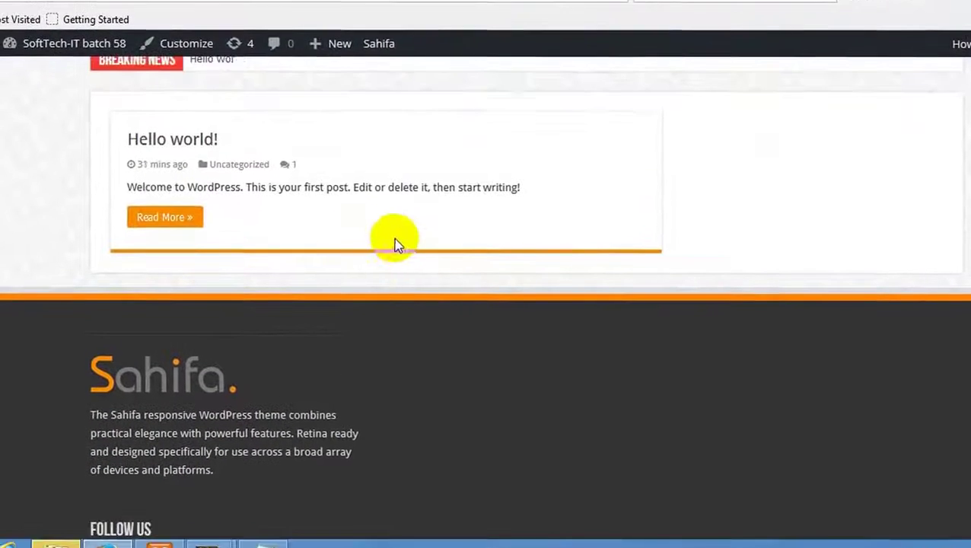
scroll(305, 409, "down", 2)
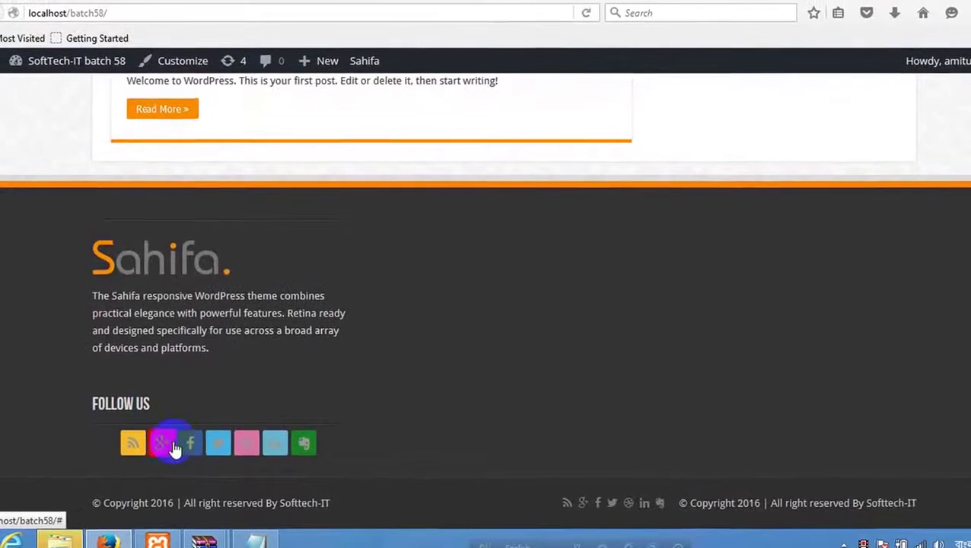
Return to the widgets page and bring up its reload menu.
left_click(353, 2)
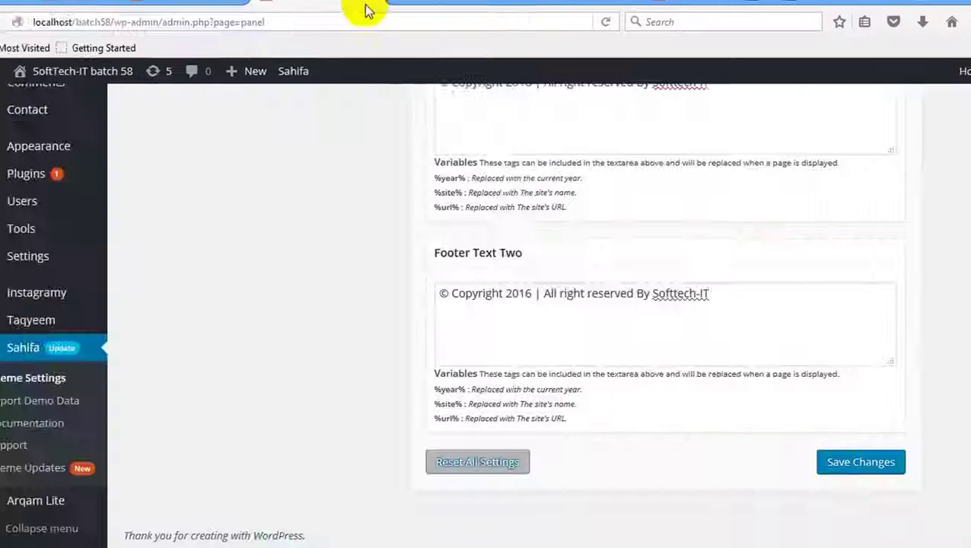
left_click(441, 6)
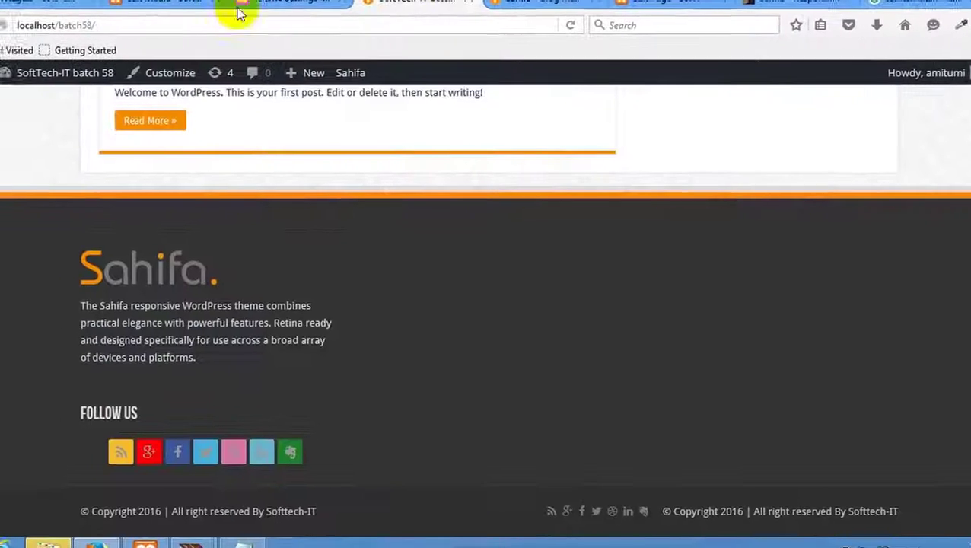
left_click(70, 6)
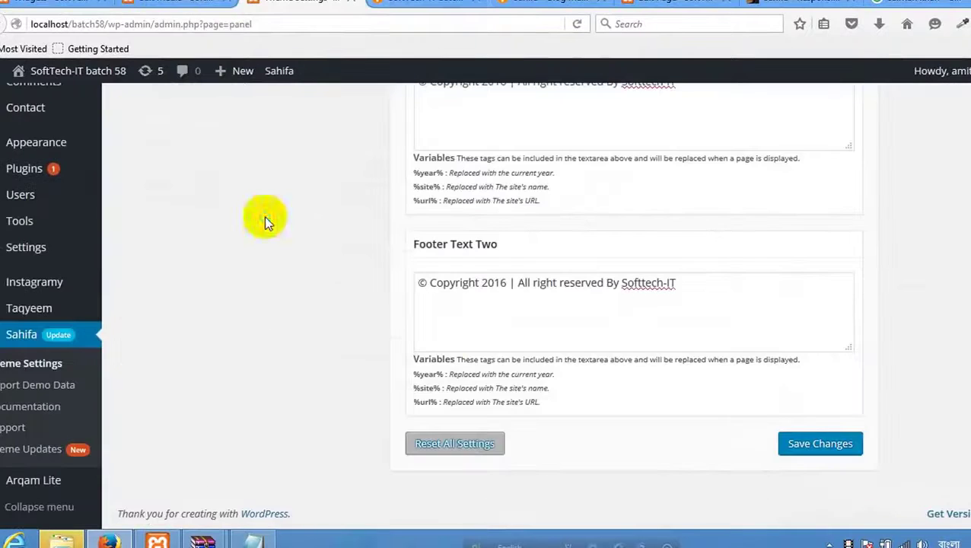
right_click(265, 222)
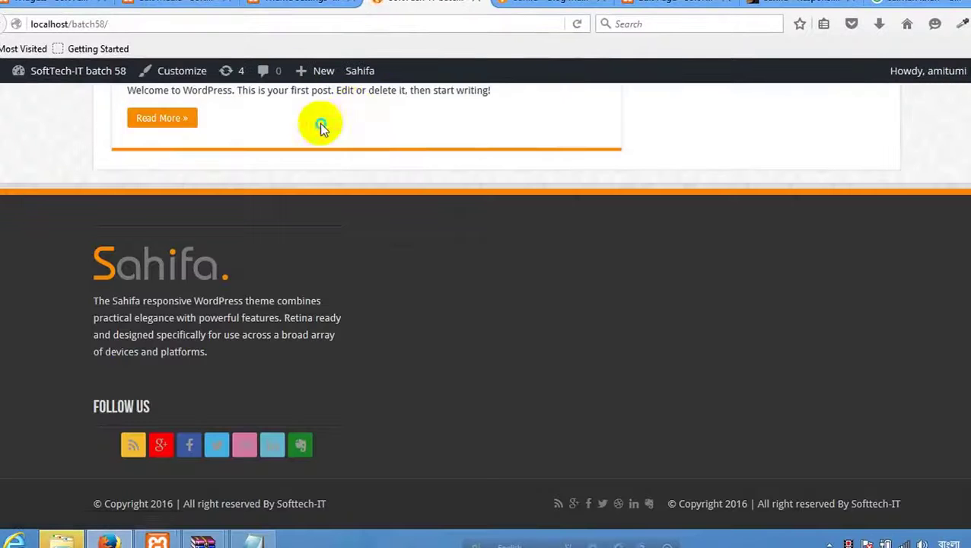
right_click(320, 122)
Reload the widgets page, turn off Content Only and enable gray icons without background.
left_click(420, 142)
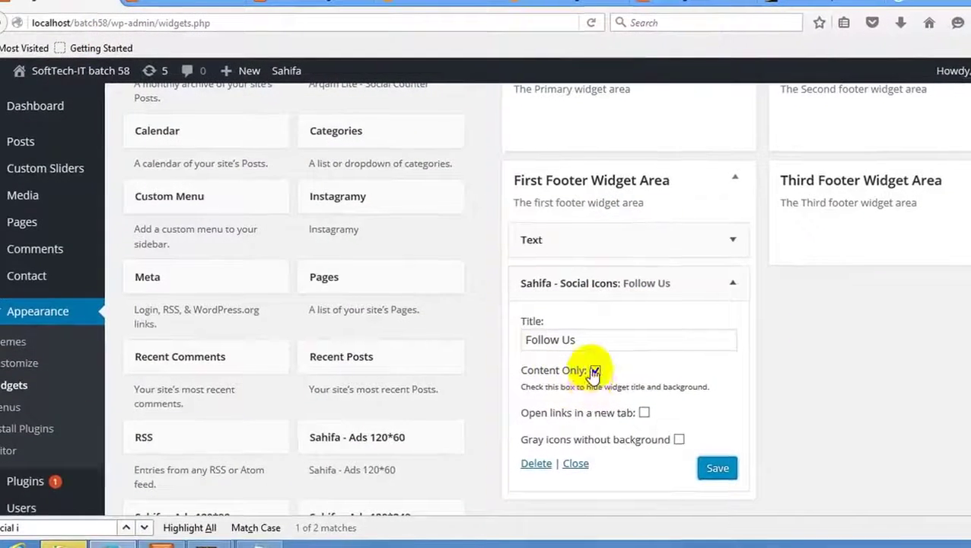
left_click(594, 371)
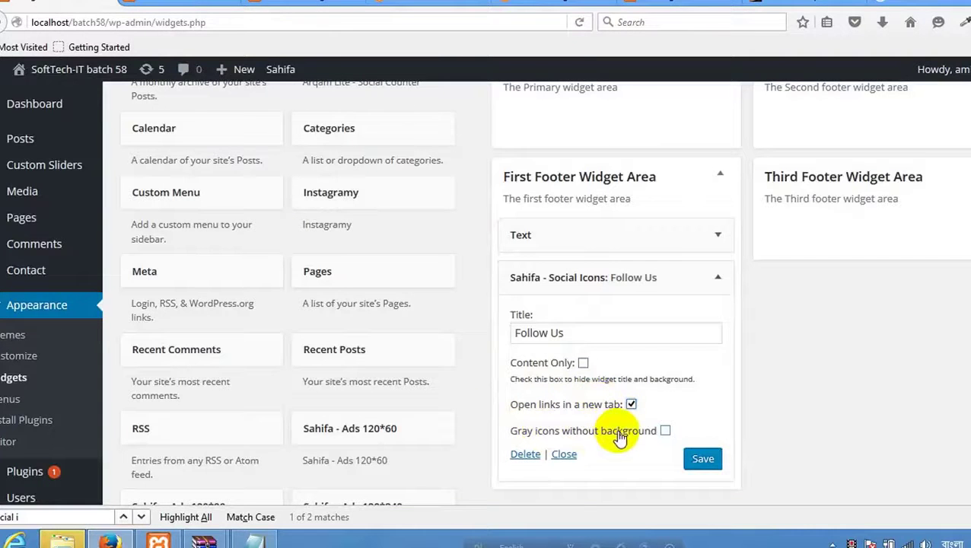
left_click(665, 431)
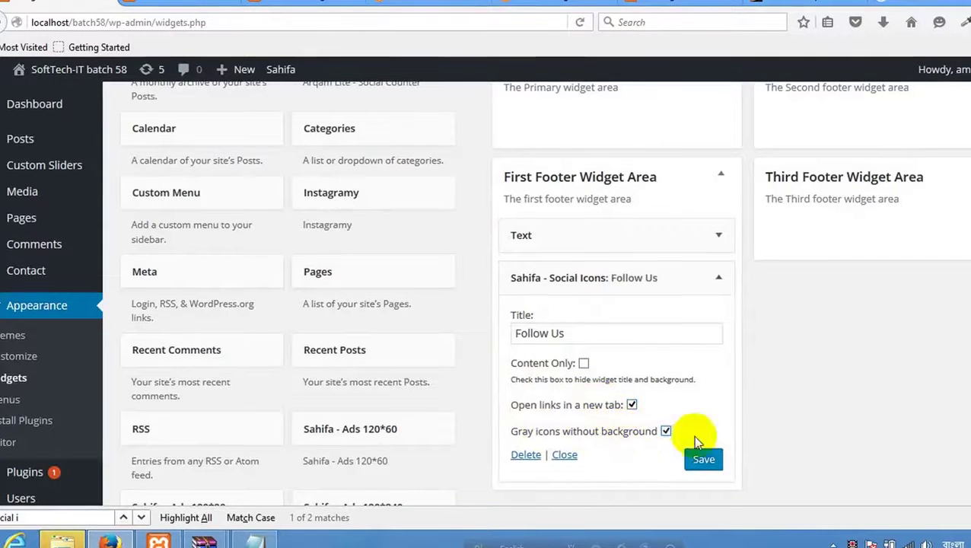
Reload the front page to check the Follow Us icons, then compare with the Sahifa demo.
left_click(292, 3)
left_click(396, 4)
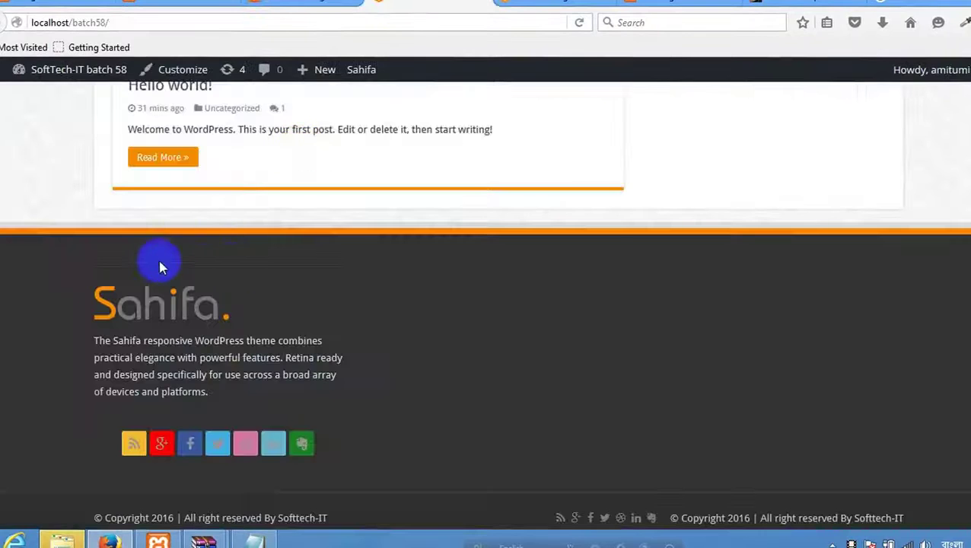
right_click(226, 281)
left_click(252, 278)
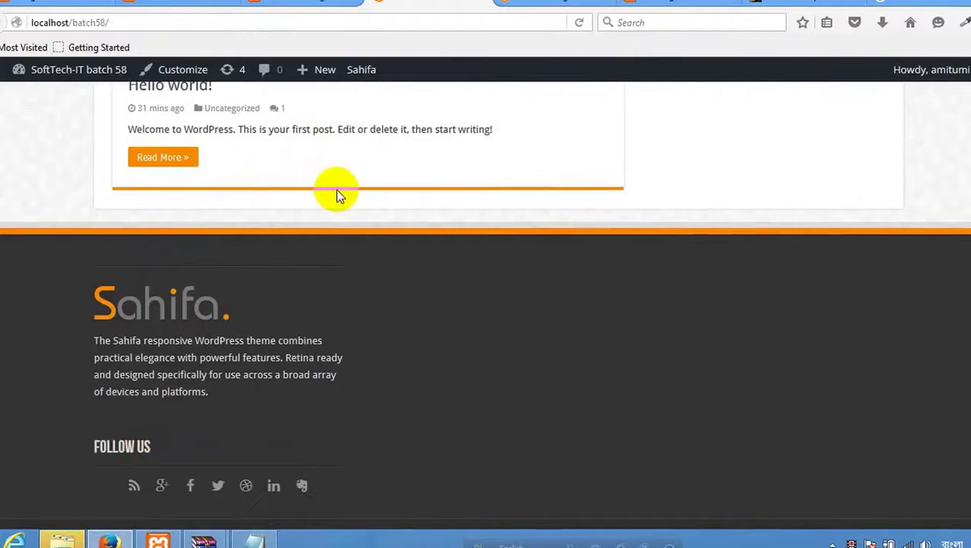
scroll(284, 196, "down", 1)
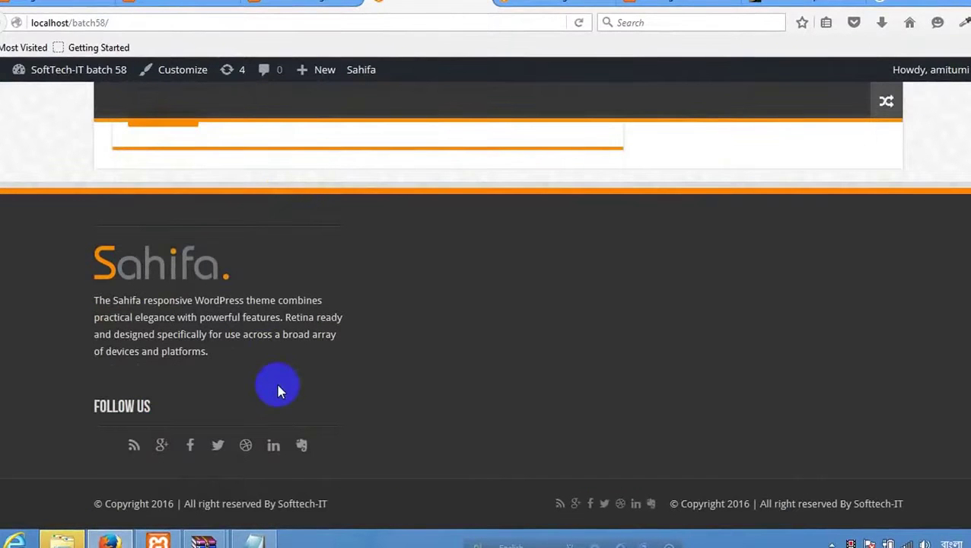
left_click(533, 6)
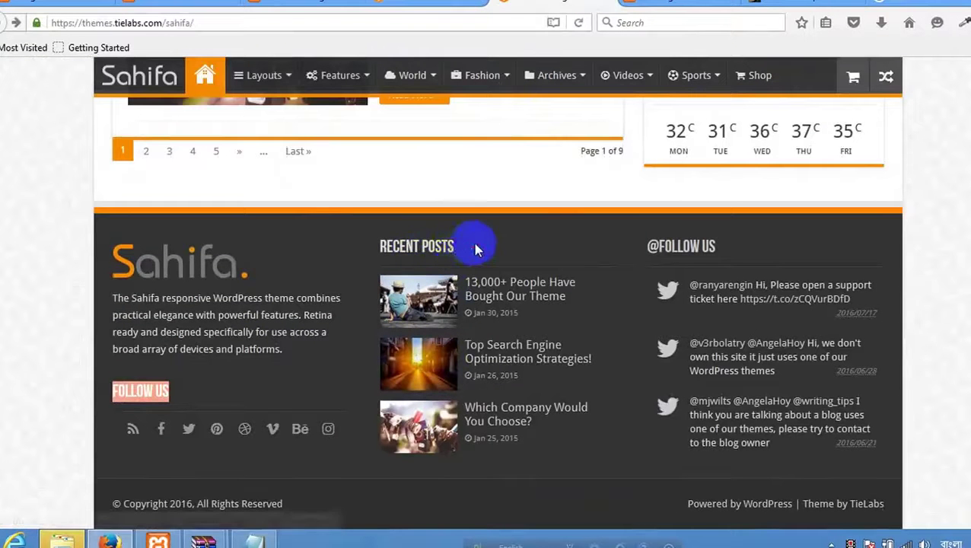
triple_click(381, 244)
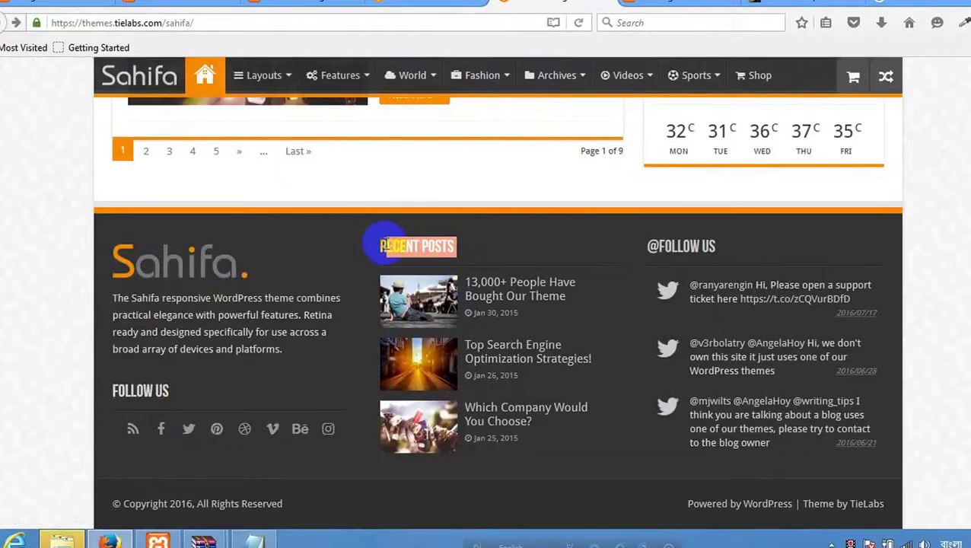